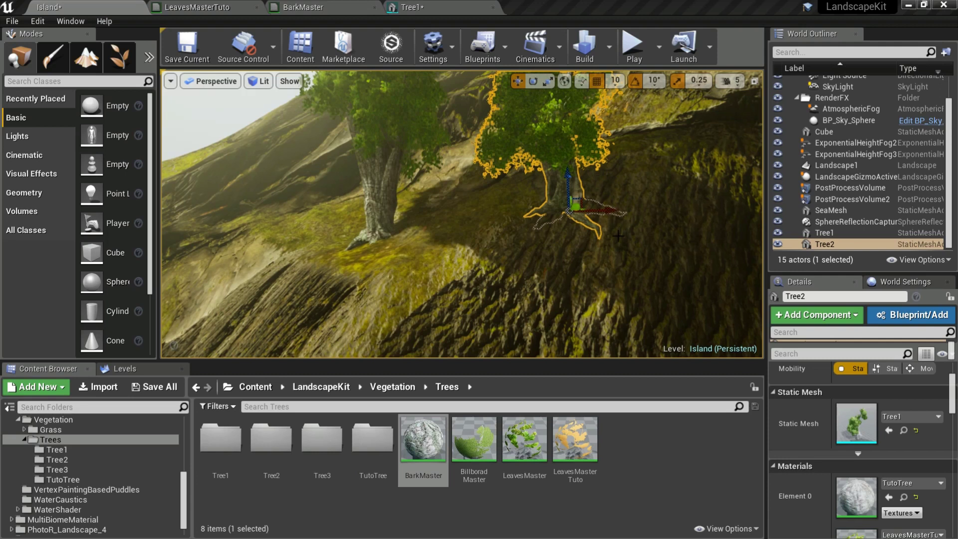
Examine the selected Tree2 and the neighbouring tree on the island hillside from several angles
right_drag(523, 215, 529, 206)
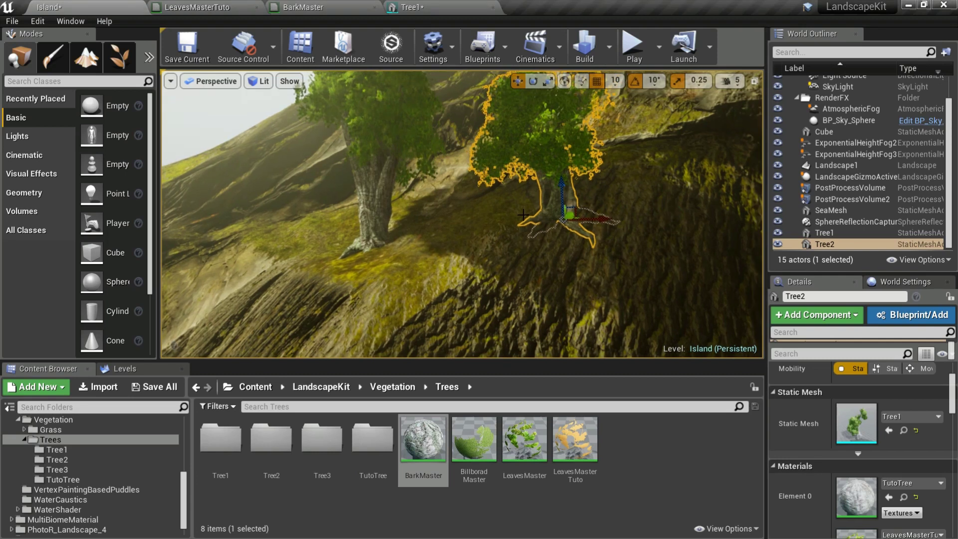
right_drag(628, 203, 617, 185)
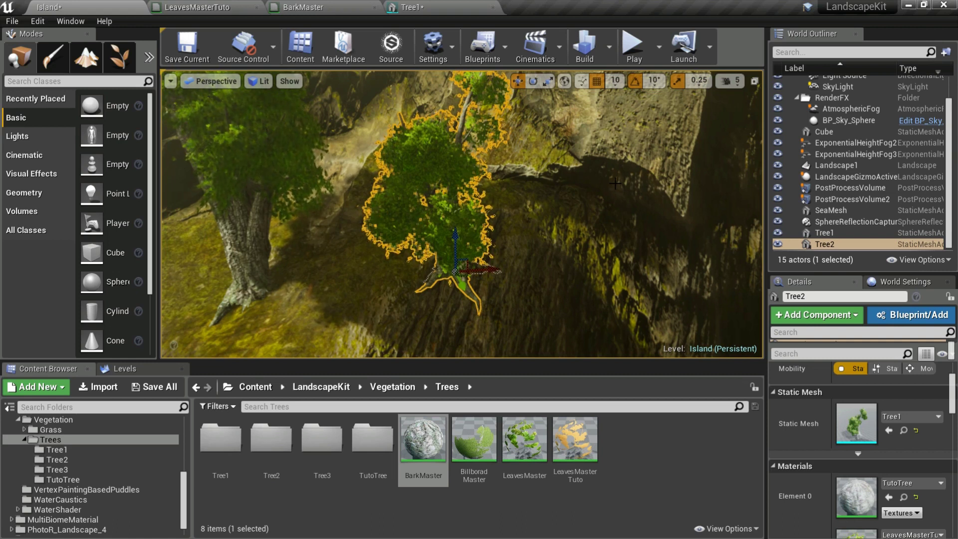
drag(557, 185, 546, 226)
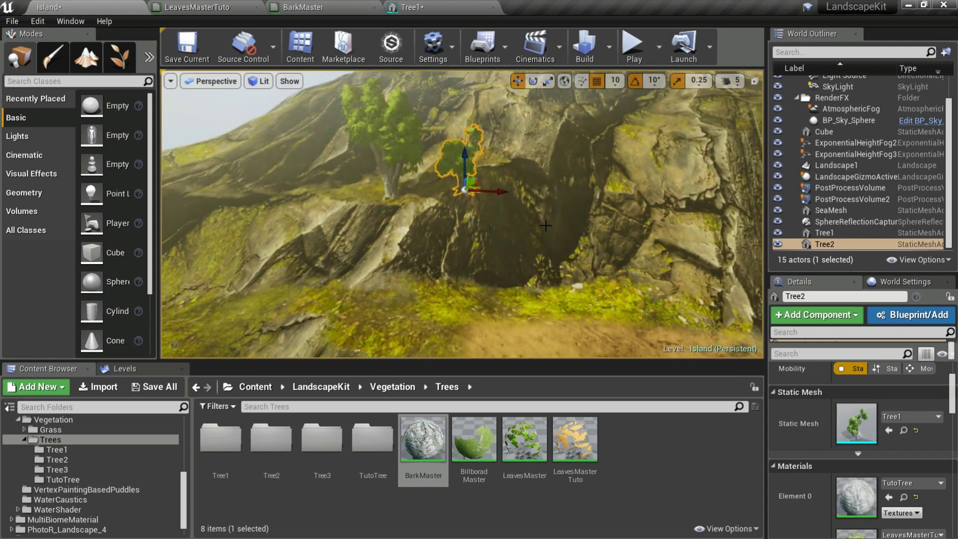
mouse_move(507, 220)
right_down()
mouse_move(507, 212)
mouse_move(499, 224)
mouse_move(519, 222)
mouse_move(497, 220)
right_up()
key(w)
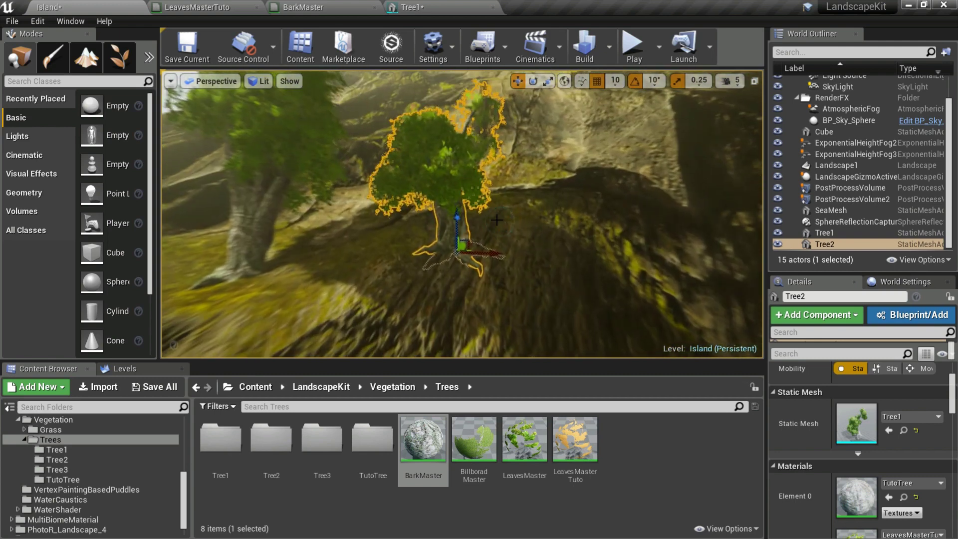
scroll(497, 220, up, 2)
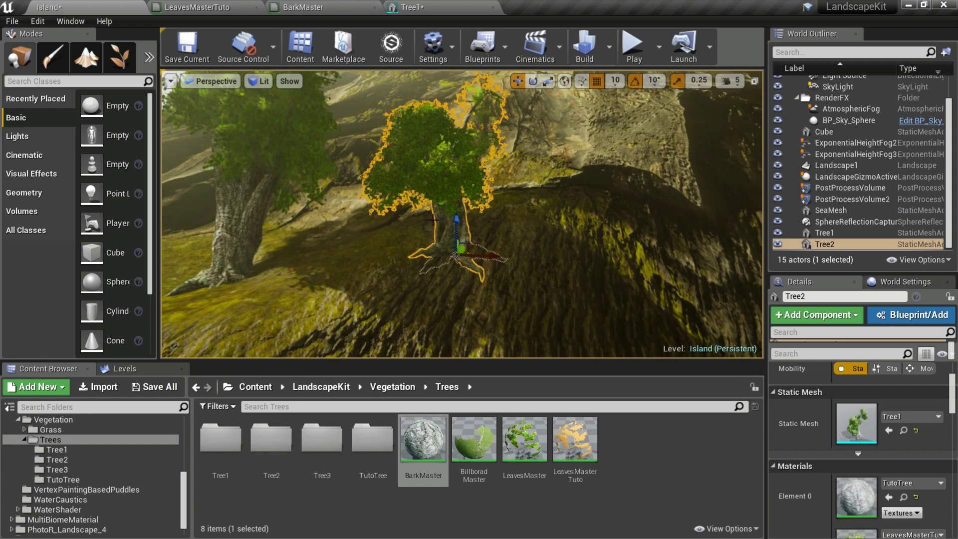
mouse_move(434, 220)
right_down()
mouse_move(349, 185)
mouse_move(340, 205)
mouse_move(410, 239)
mouse_move(439, 216)
mouse_move(423, 206)
right_up()
key(d)
key(w)
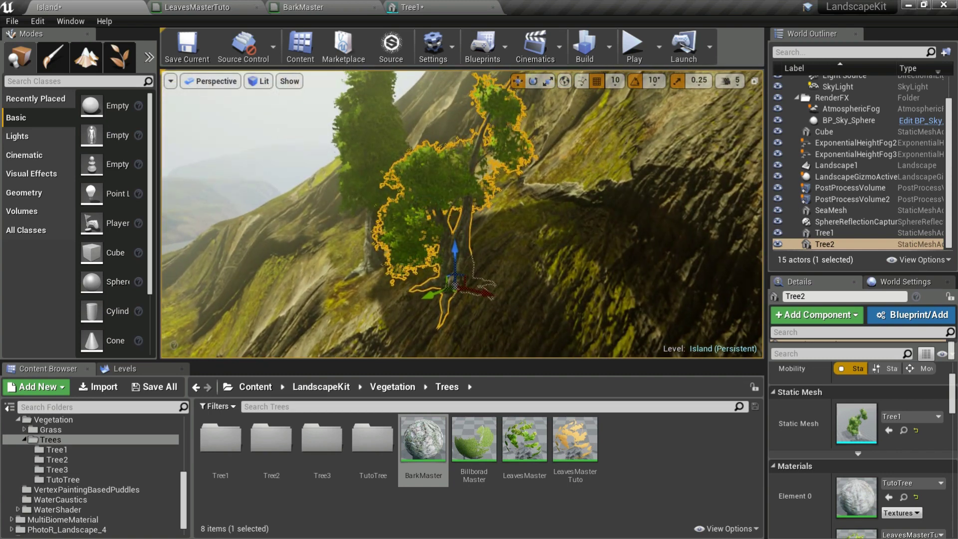
right_click(480, 212)
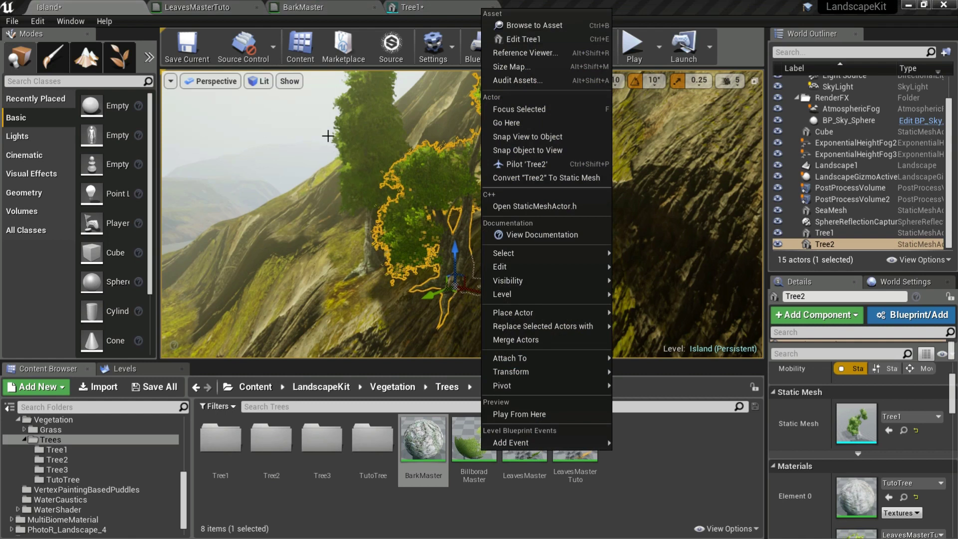
right_drag(338, 222, 380, 195)
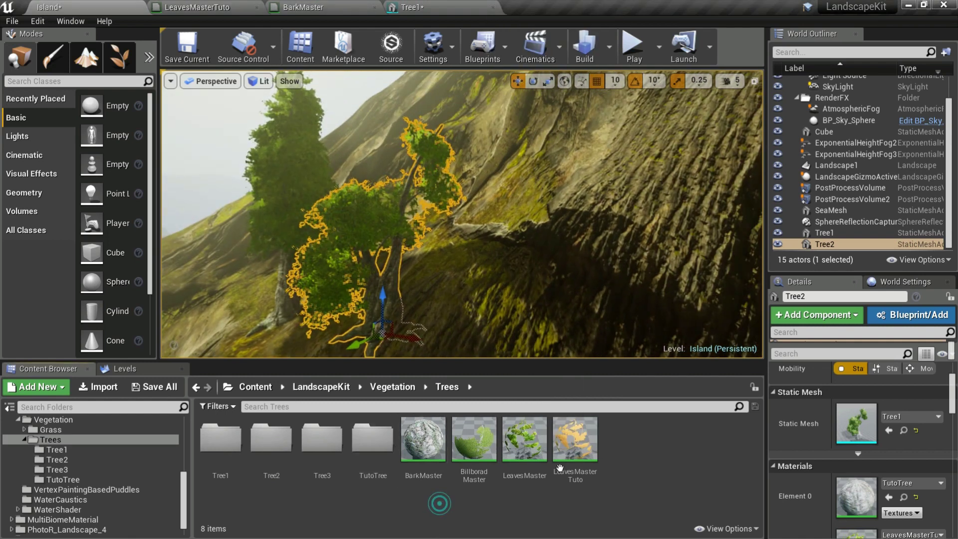
Open the BarkMaster material from the Trees folder for editing
click(574, 439)
ctrl+click(440, 460)
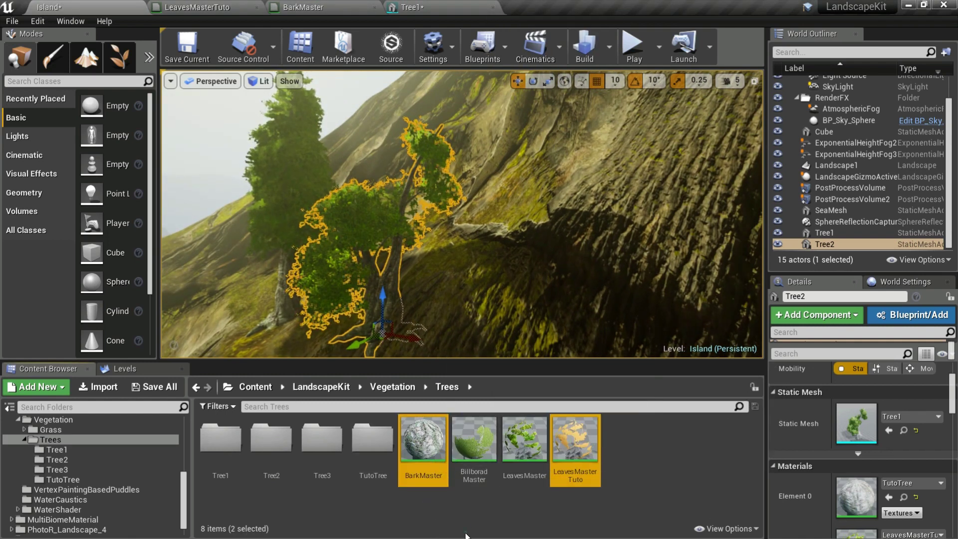
click(463, 528)
click(616, 488)
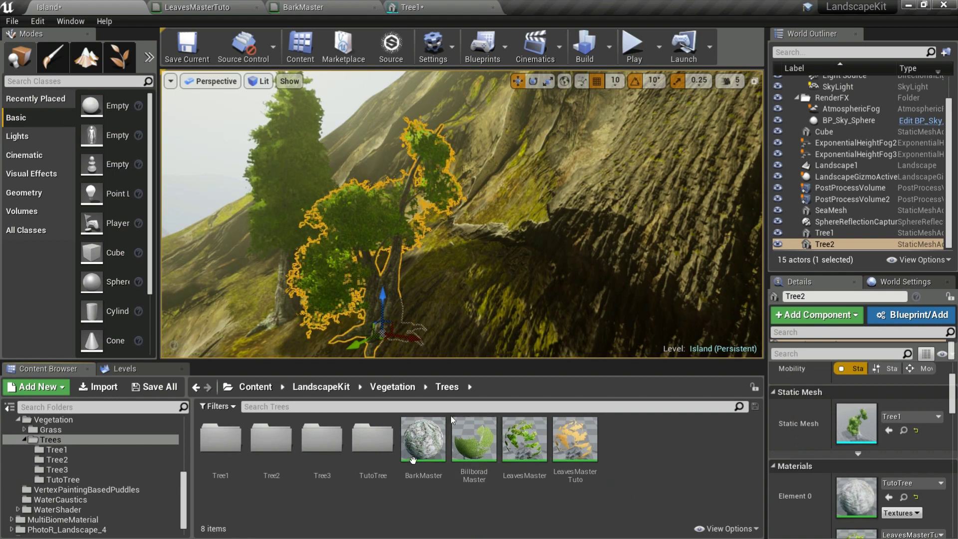
double_click(419, 442)
right_drag(403, 364, 487, 442)
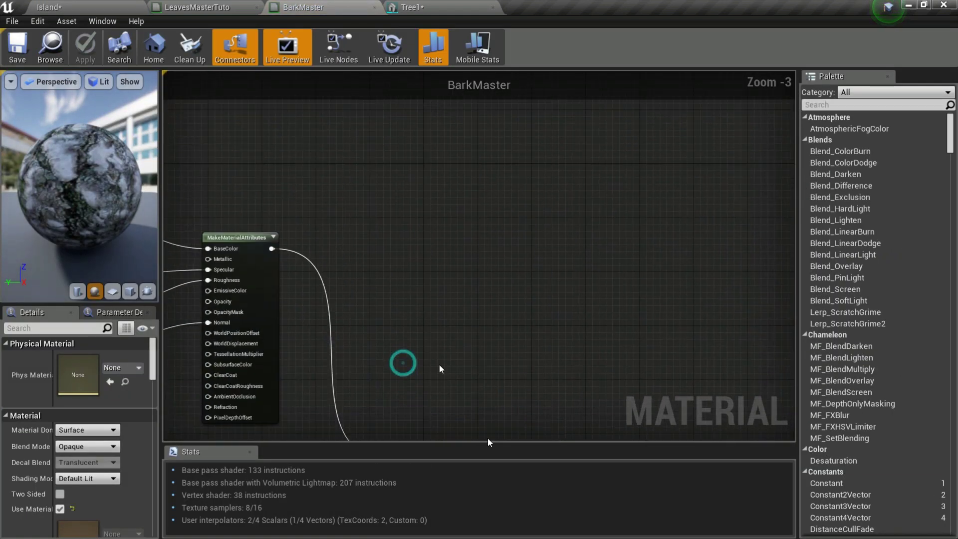
Examine how the two MakeMaterialAttributes groups feed BlendMaterialAttributes and the BarkMaster result node
right_click(442, 272)
click(398, 254)
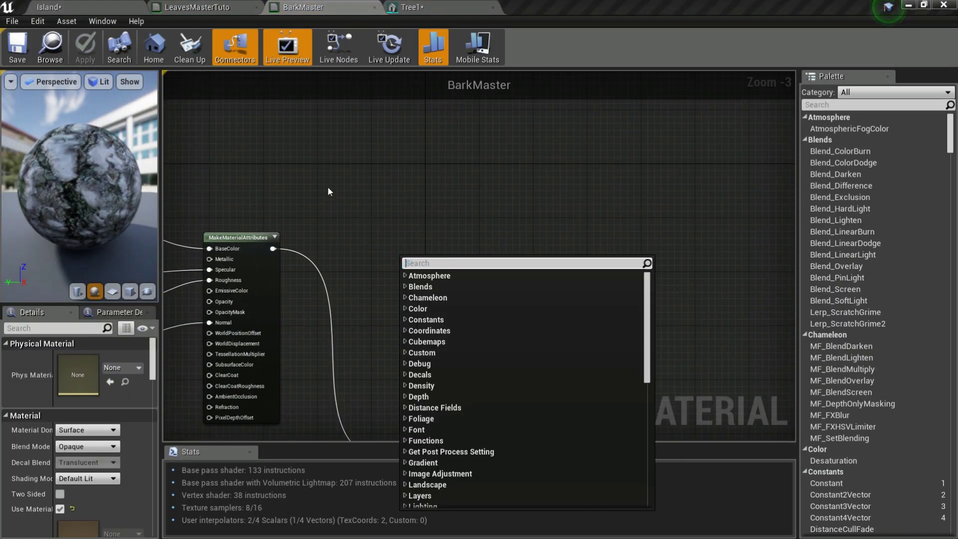
right_drag(326, 186, 600, 168)
scroll(339, 261, down, 1)
right_drag(405, 248, 379, 258)
scroll(378, 258, down, 1)
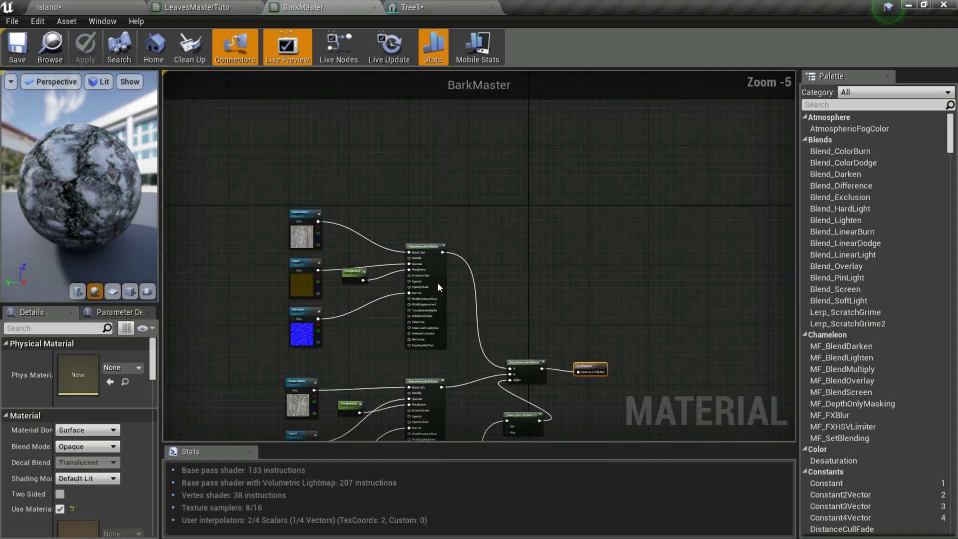
scroll(438, 283, up, 1)
right_drag(495, 297, 585, 179)
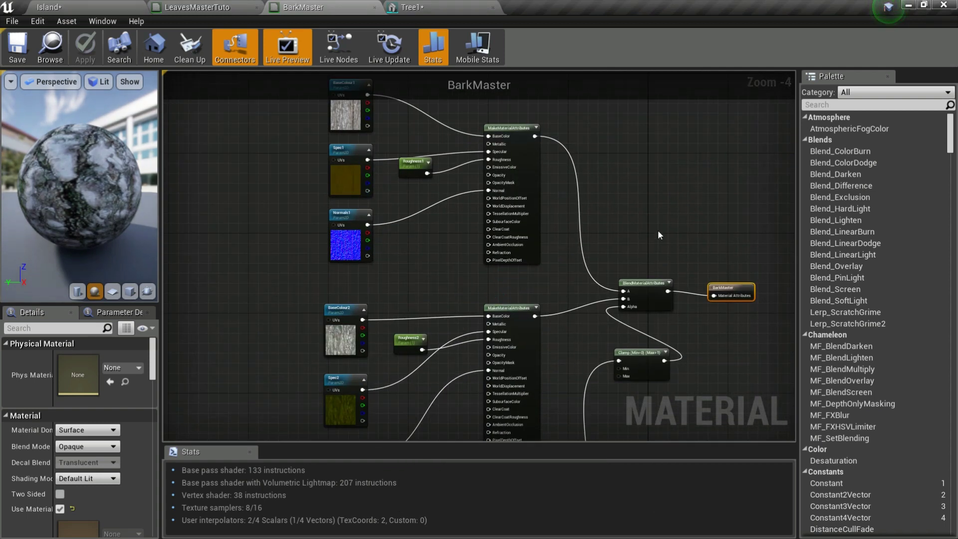
right_drag(638, 233, 660, 300)
scroll(660, 300, down, 1)
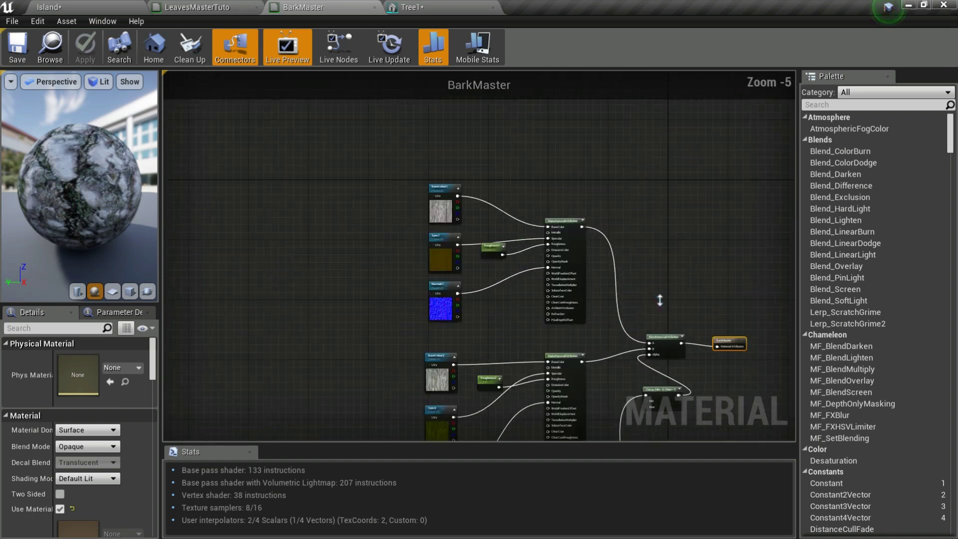
scroll(660, 300, up, 5)
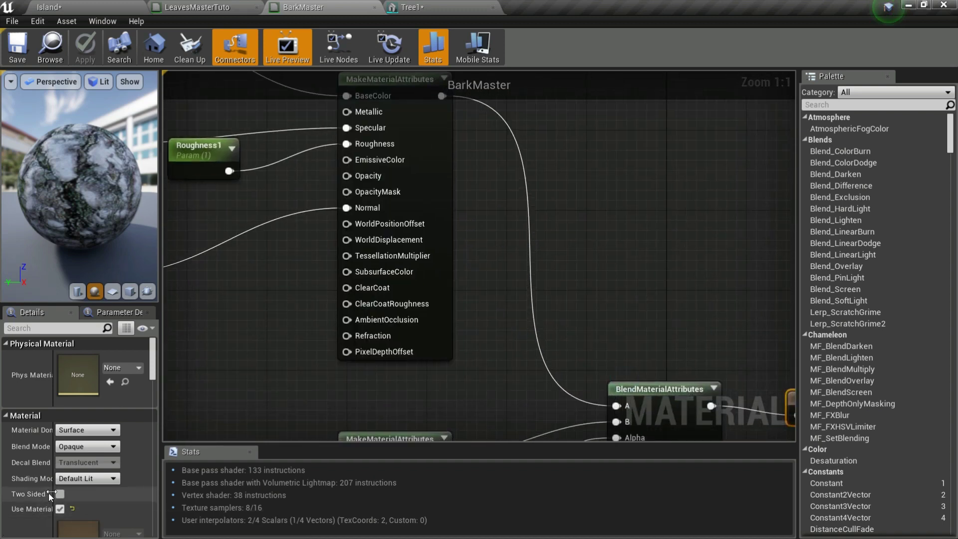
Widen the material's property name column and turn off Use Material Attributes for BarkMaster
drag(53, 493, 76, 495)
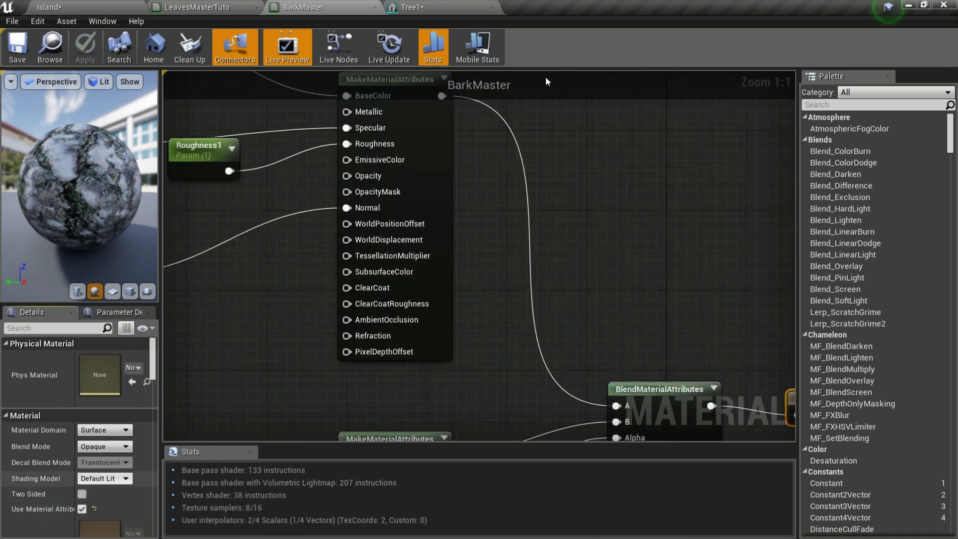
scroll(548, 302, down, 4)
right_drag(485, 288, 605, 243)
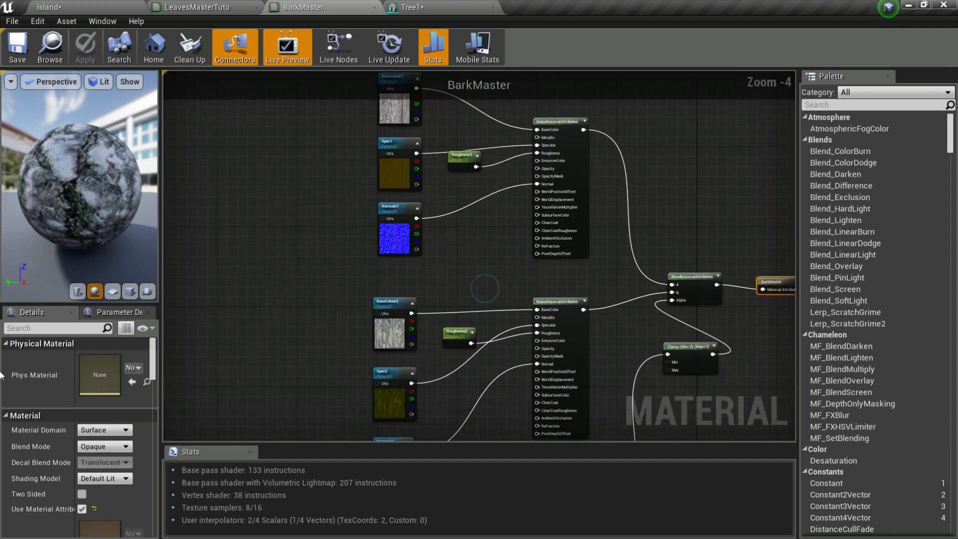
click(81, 509)
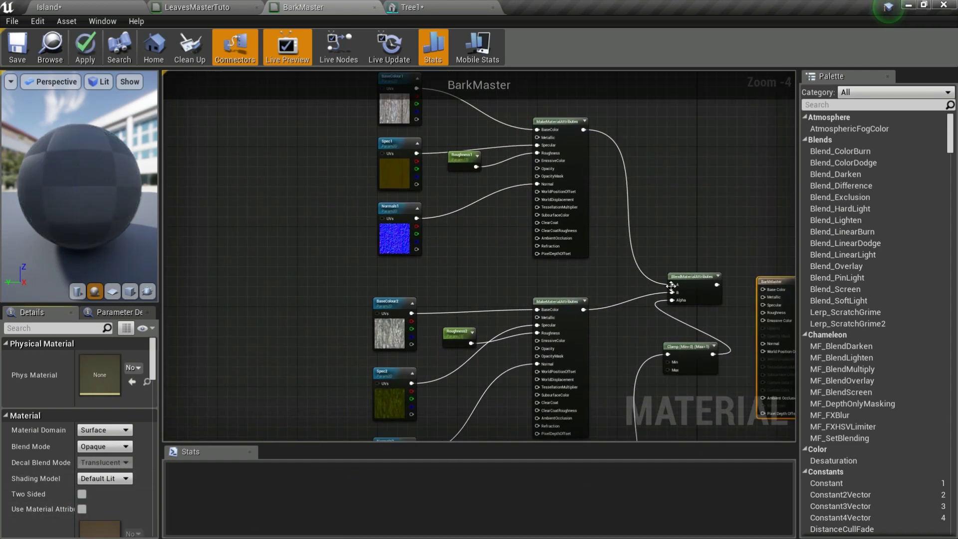
Examine the InvertGradient blend nodes and the two texture layer groups against the expanded BarkMaster result node
right_drag(671, 286, 604, 299)
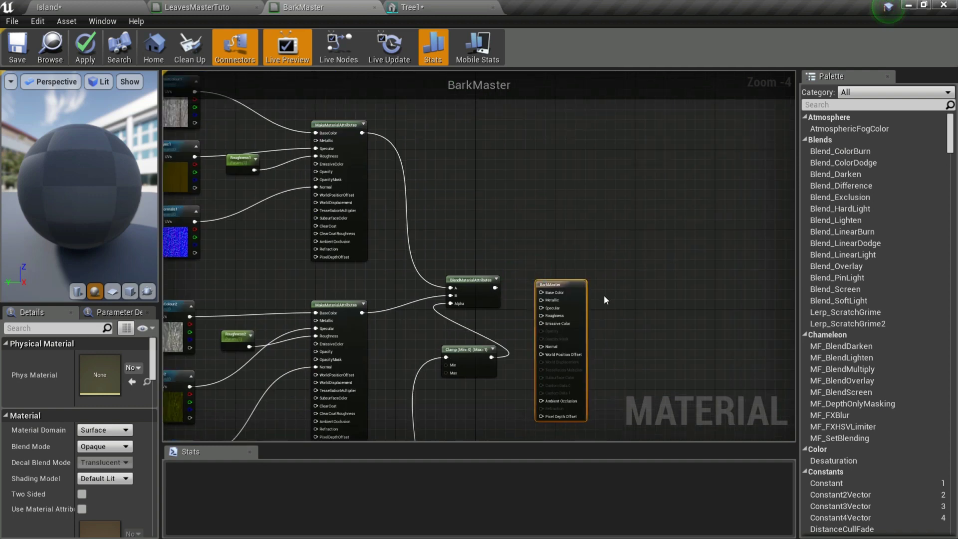
right_drag(495, 263, 670, 127)
drag(455, 367, 308, 400)
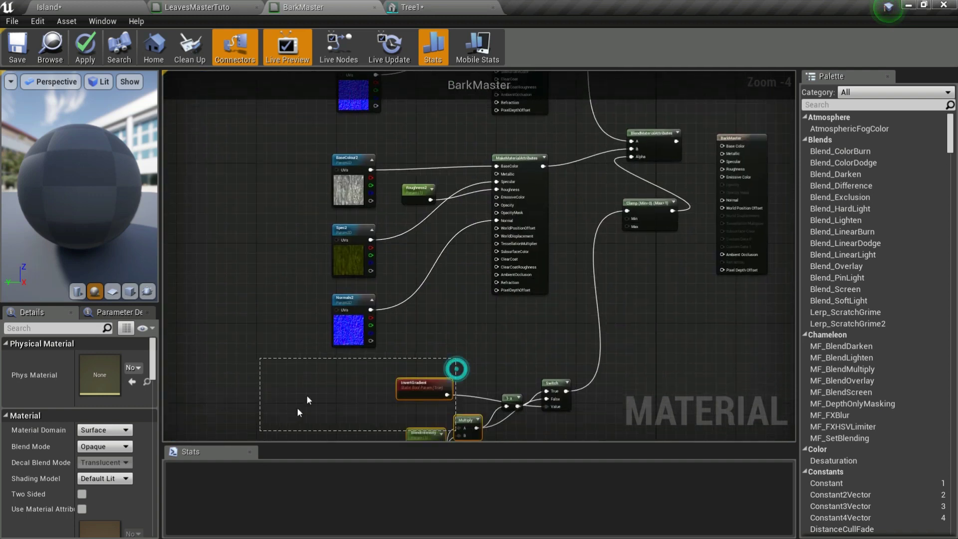
right_drag(312, 312, 438, 414)
right_drag(402, 270, 324, 295)
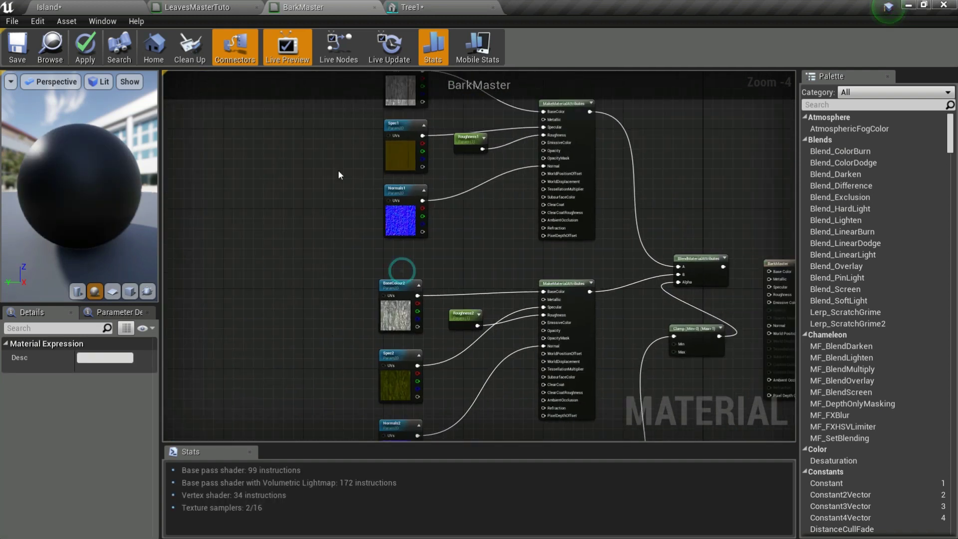
right_drag(338, 169, 268, 301)
right_drag(269, 277, 226, 123)
right_drag(199, 256, 201, 179)
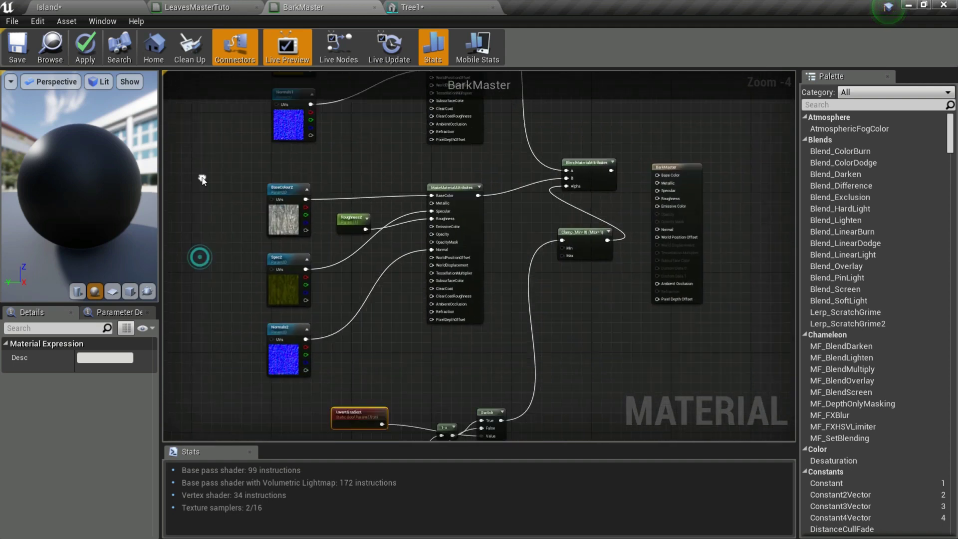
drag(203, 177, 428, 355)
right_drag(430, 349, 363, 440)
right_drag(242, 140, 274, 262)
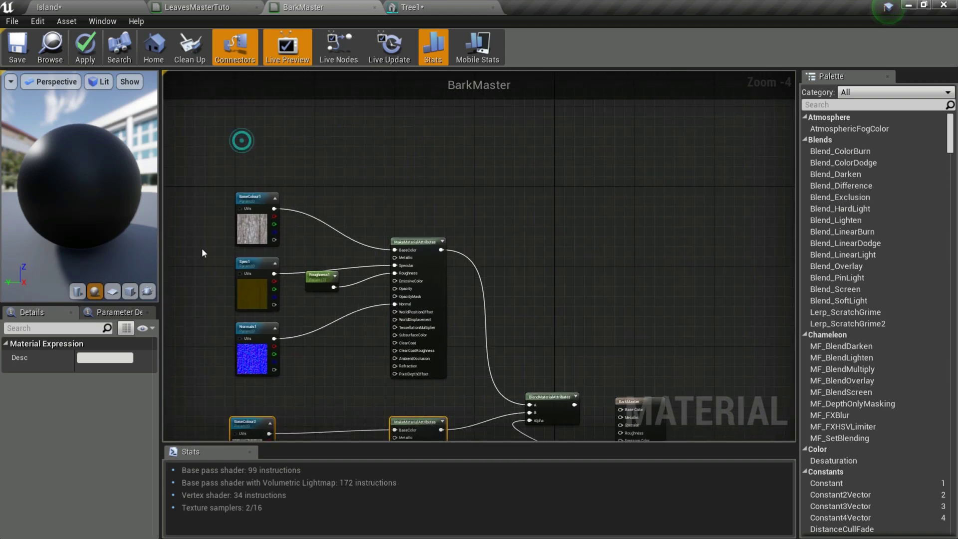
drag(171, 179, 471, 391)
scroll(297, 225, up, 2)
right_drag(298, 225, 397, 71)
click(277, 374)
right_drag(429, 352, 366, 439)
scroll(372, 406, down, 2)
right_drag(372, 399, 267, 229)
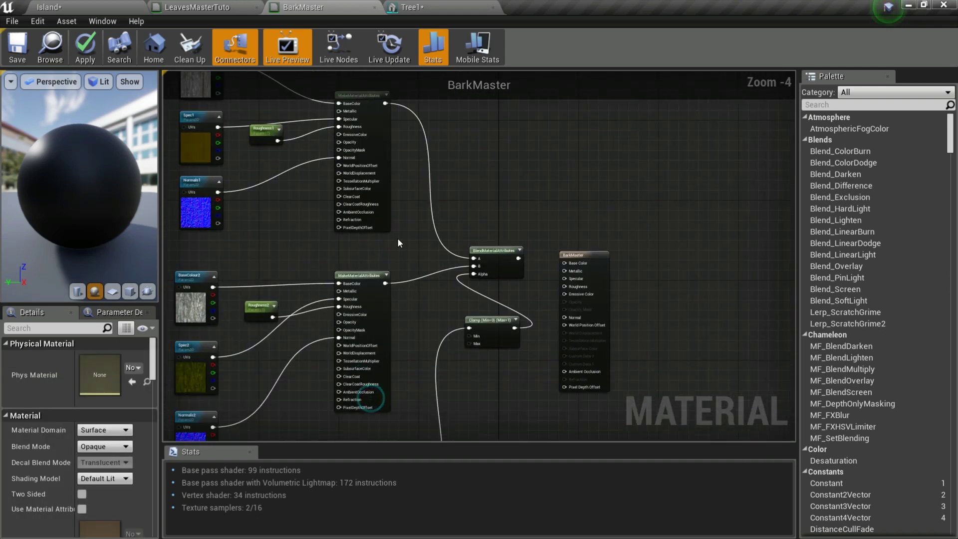
Try to wire the BlendMaterialAttributes output to the BarkMaster result node
scroll(397, 240, up, 4)
right_drag(523, 240, 501, 178)
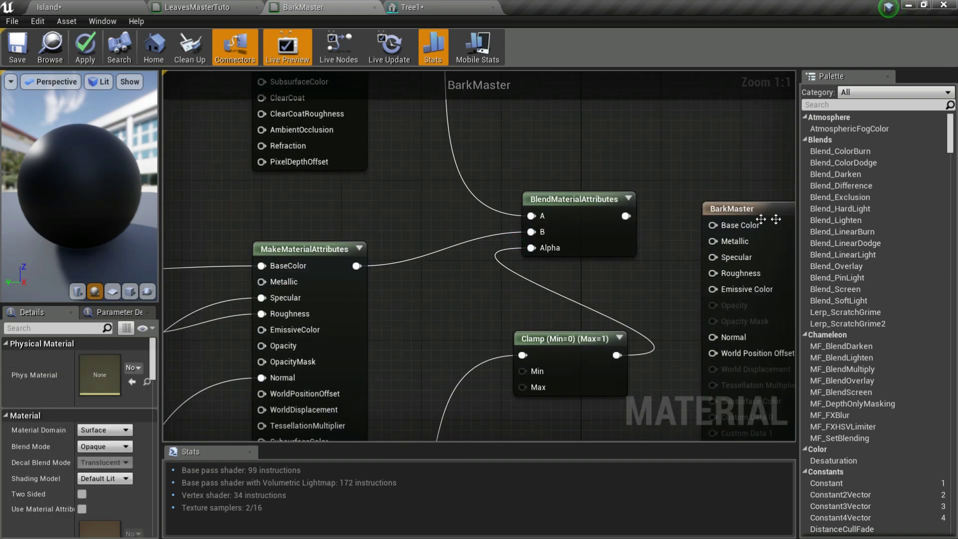
click(619, 213)
drag(625, 216, 649, 254)
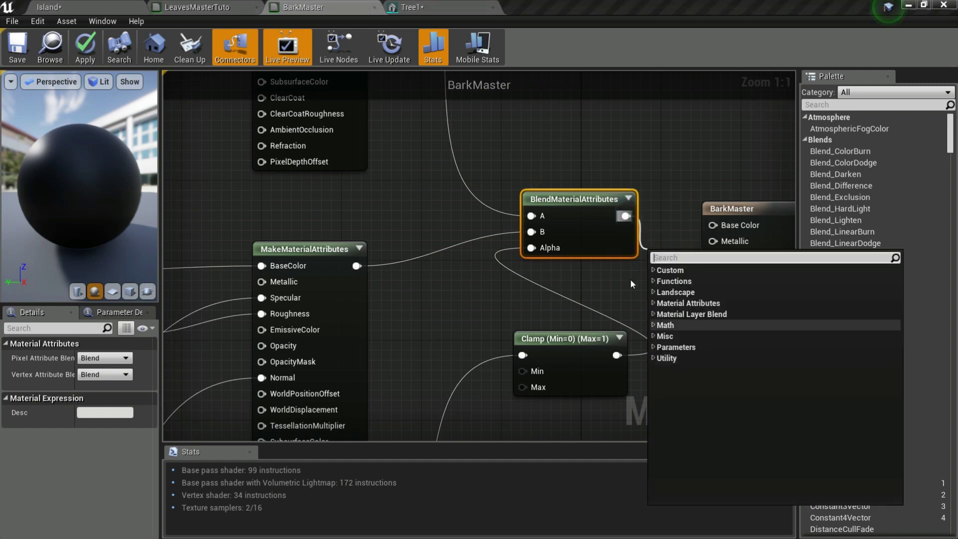
click(631, 282)
right_drag(630, 280, 796, 432)
Review the base colour, specular, roughness and normal inputs of both bark layers and the separate pins on the result node
scroll(522, 265, down, 3)
right_drag(703, 328, 451, 164)
click(545, 313)
right_drag(646, 258, 759, 263)
right_drag(408, 188, 492, 265)
scroll(492, 265, down, 3)
right_drag(403, 205, 400, 243)
scroll(401, 243, up, 3)
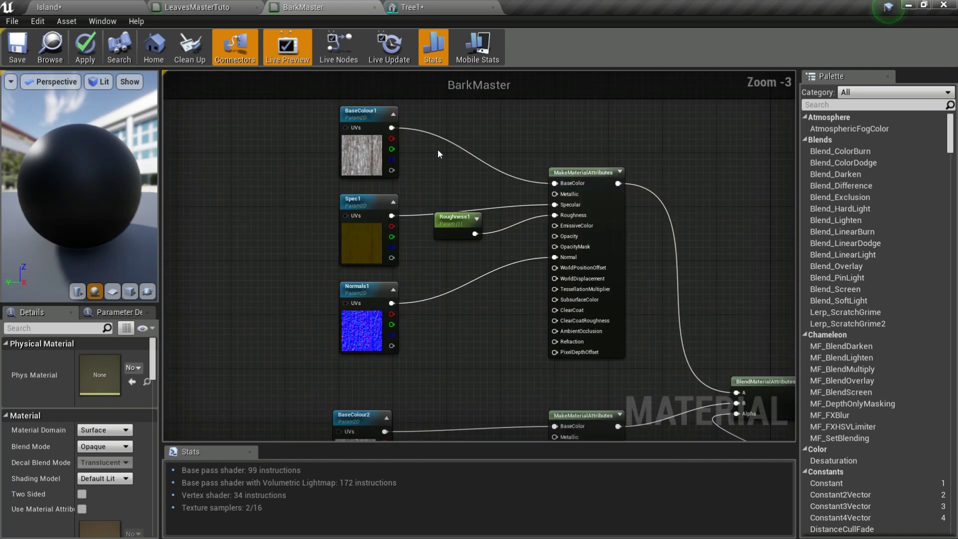
right_drag(447, 387, 447, 240)
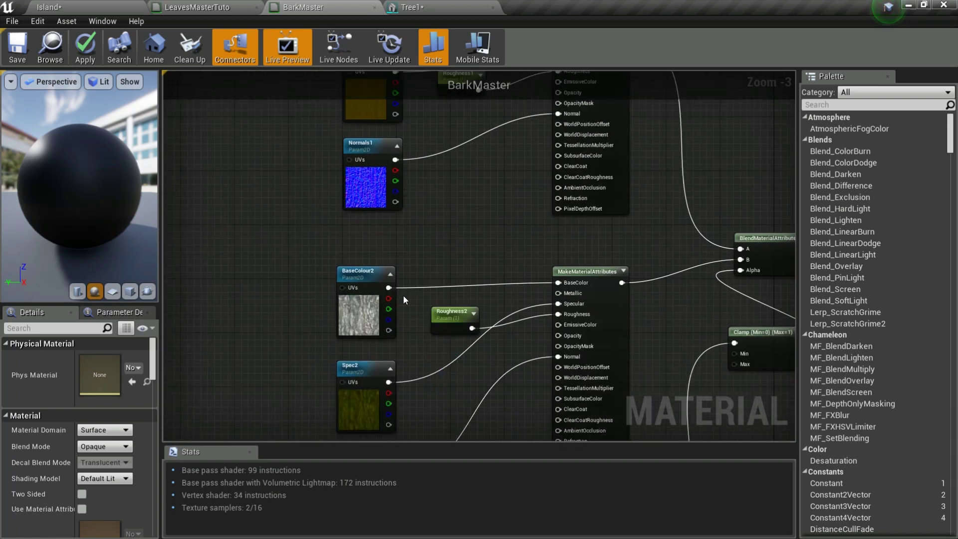
right_drag(424, 270, 384, 350)
right_drag(468, 384, 528, 231)
right_drag(597, 293, 528, 179)
scroll(762, 268, down, 1)
right_drag(721, 268, 669, 482)
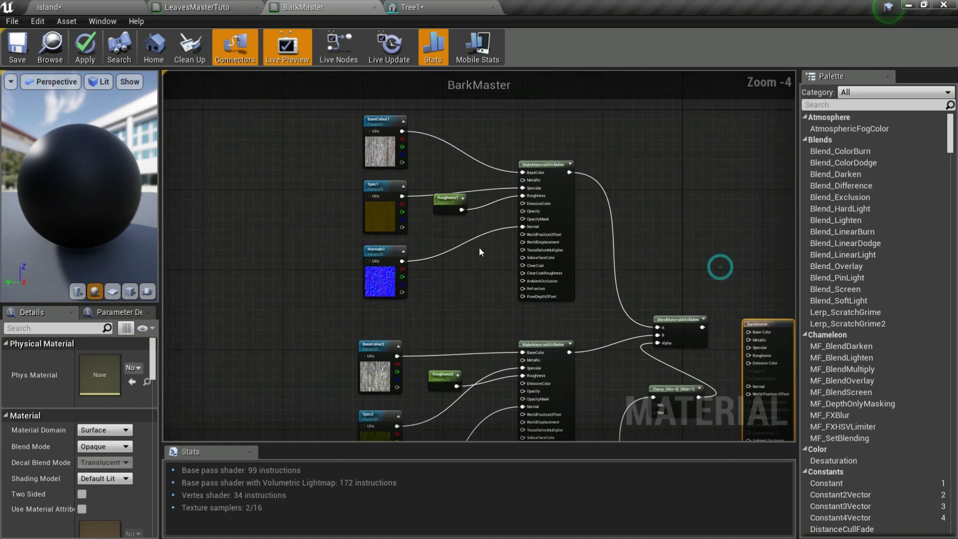
scroll(418, 216, up, 2)
right_drag(447, 378, 487, 293)
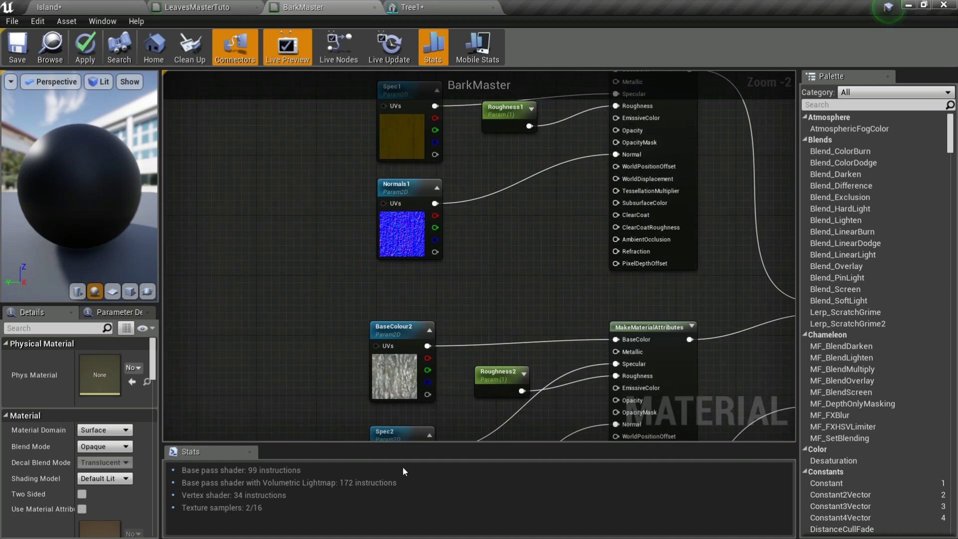
right_drag(425, 402, 194, 292)
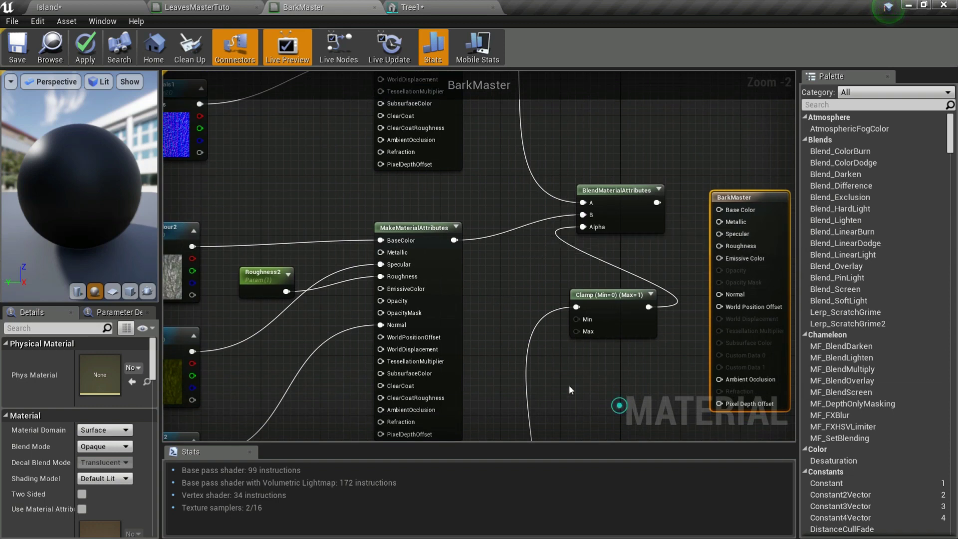
click(619, 405)
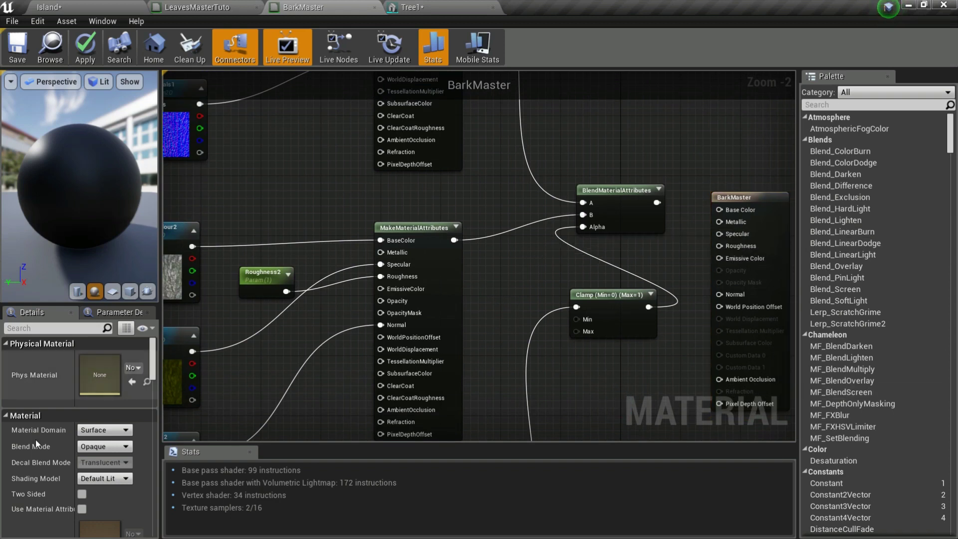
Turn Use Material Attributes back on for the BarkMaster material
click(81, 508)
right_click(754, 275)
click(596, 390)
right_drag(596, 390, 703, 345)
scroll(512, 307, down, 6)
scroll(511, 310, up, 6)
right_drag(517, 319, 544, 317)
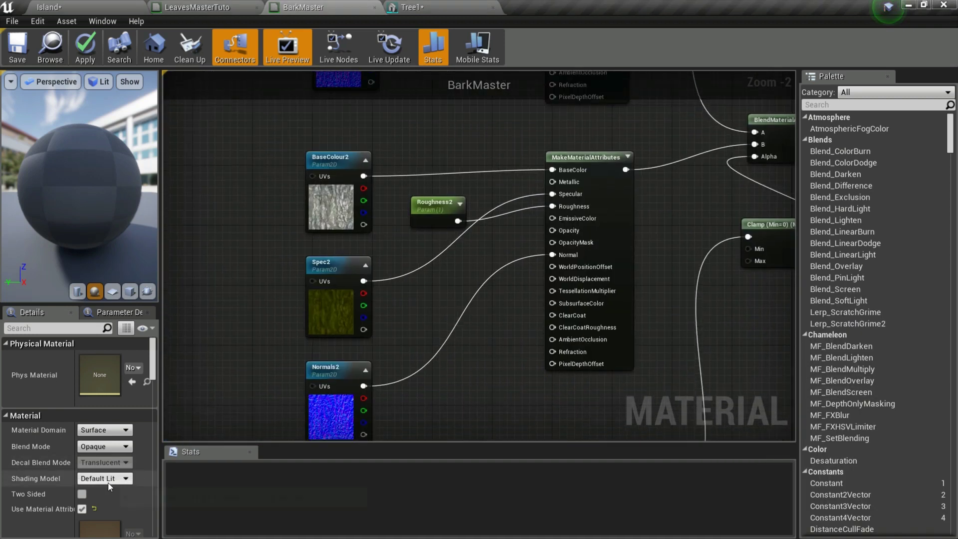
right_drag(221, 355, 247, 343)
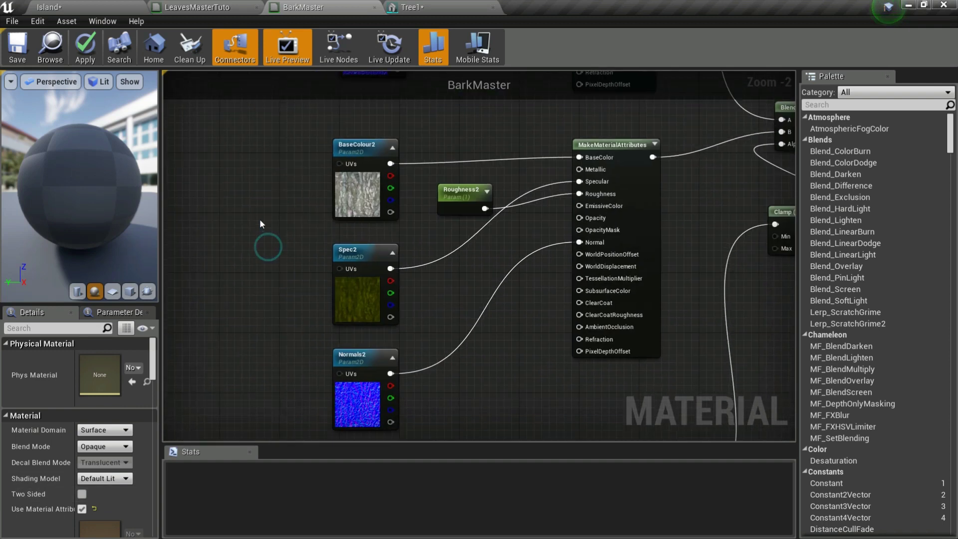
Examine the texture parameters of both bark layers and how their MakeMaterialAttributes nodes feed the BlendMaterialAttributes node
drag(268, 174, 370, 237)
click(288, 316)
drag(300, 166, 368, 433)
right_drag(285, 274, 245, 384)
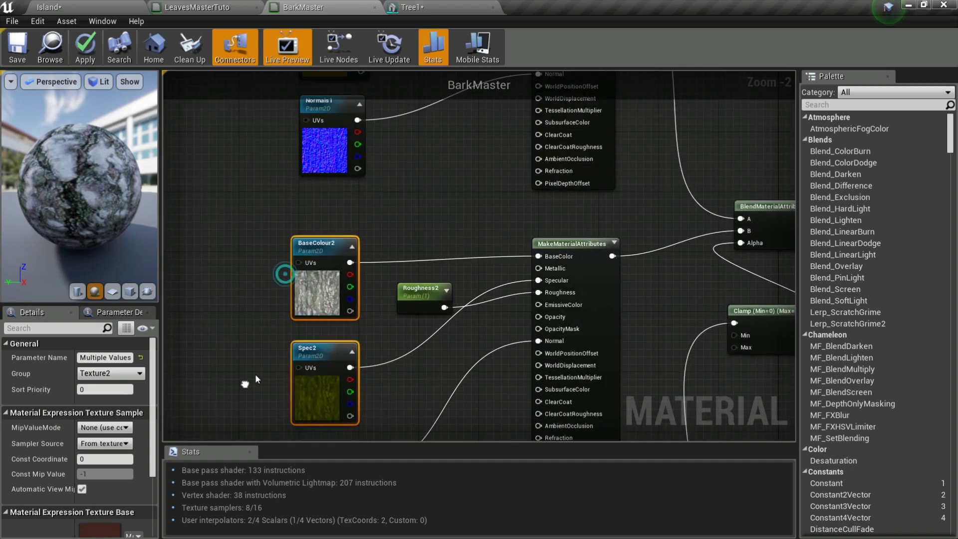
right_drag(657, 293, 583, 237)
right_drag(599, 171, 580, 376)
right_drag(353, 176, 351, 255)
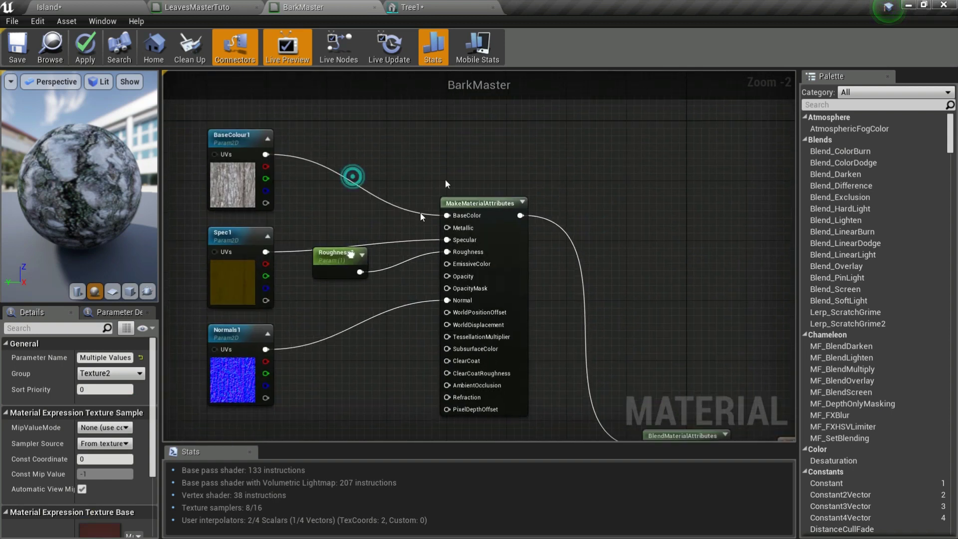
click(515, 390)
right_drag(337, 181, 328, 129)
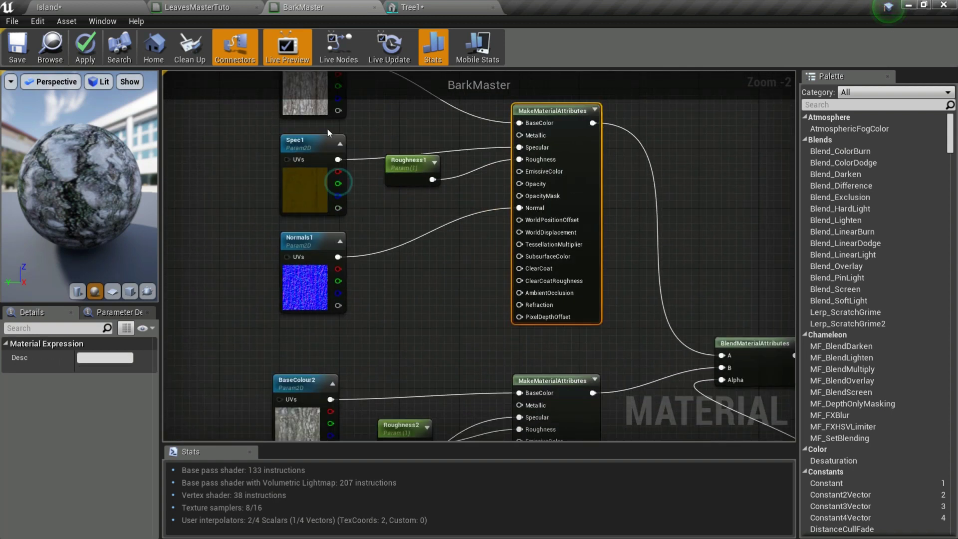
drag(252, 120, 422, 307)
right_drag(422, 306, 345, 165)
scroll(513, 216, down, 1)
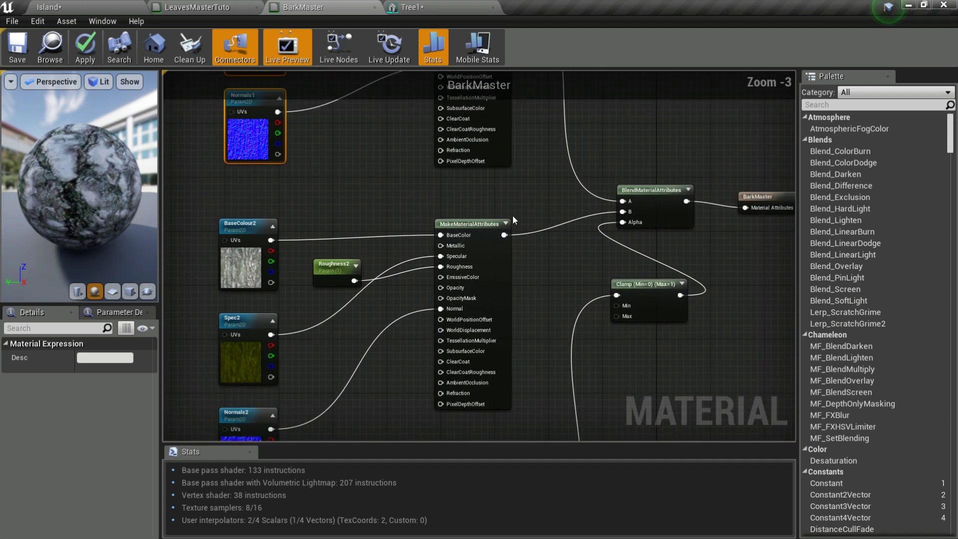
right_drag(513, 215, 367, 188)
Search the graph's node list for "blend material" and close the list without adding a node
right_click(592, 313)
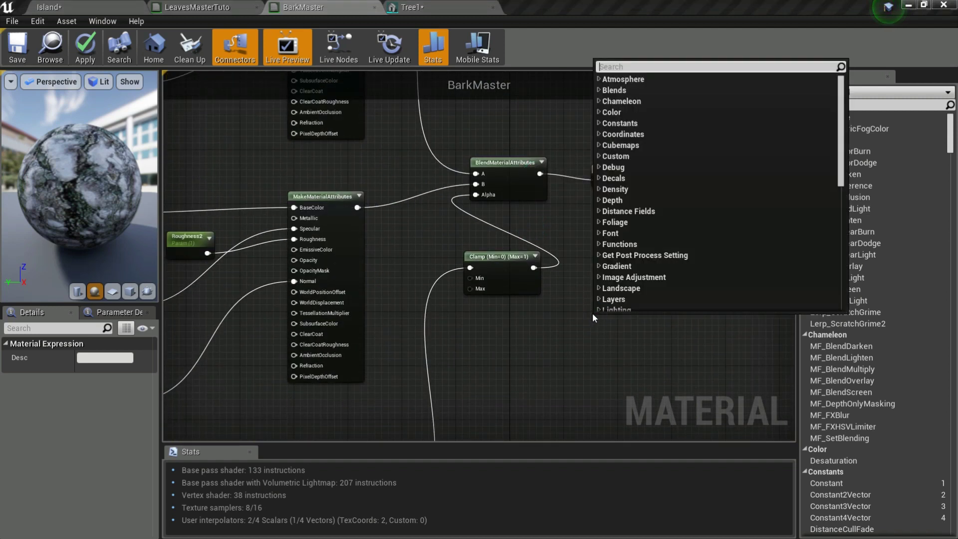
text(blend material)
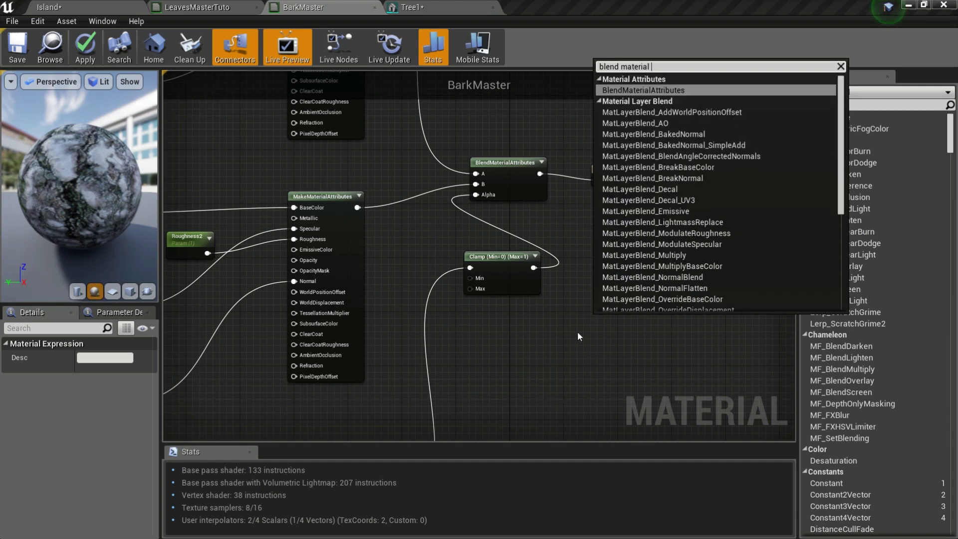
click(527, 361)
Add a Multiply node fed by the VGradient output of the LinearGradient node
right_drag(593, 275, 771, 237)
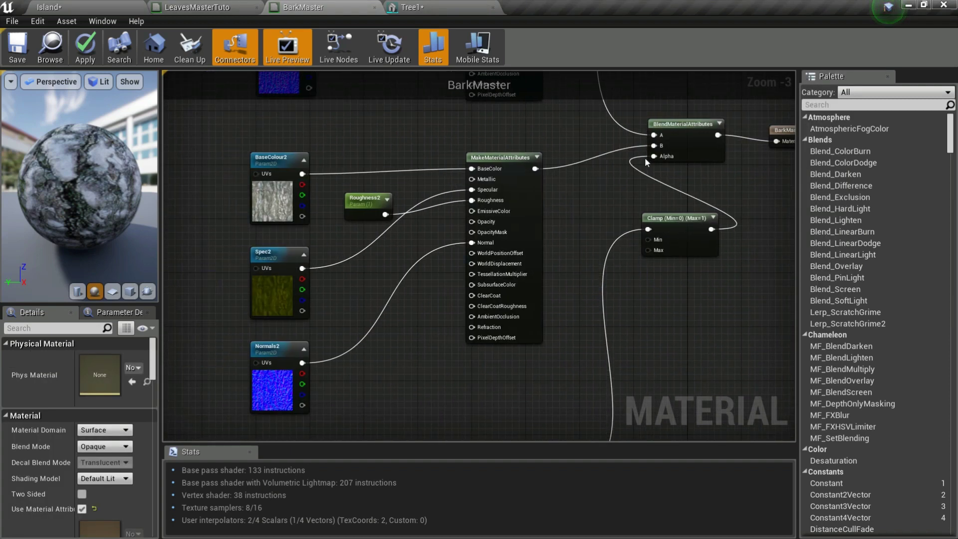
right_drag(706, 306, 629, 79)
scroll(482, 275, down, 3)
right_drag(411, 363, 619, 224)
scroll(619, 225, up, 5)
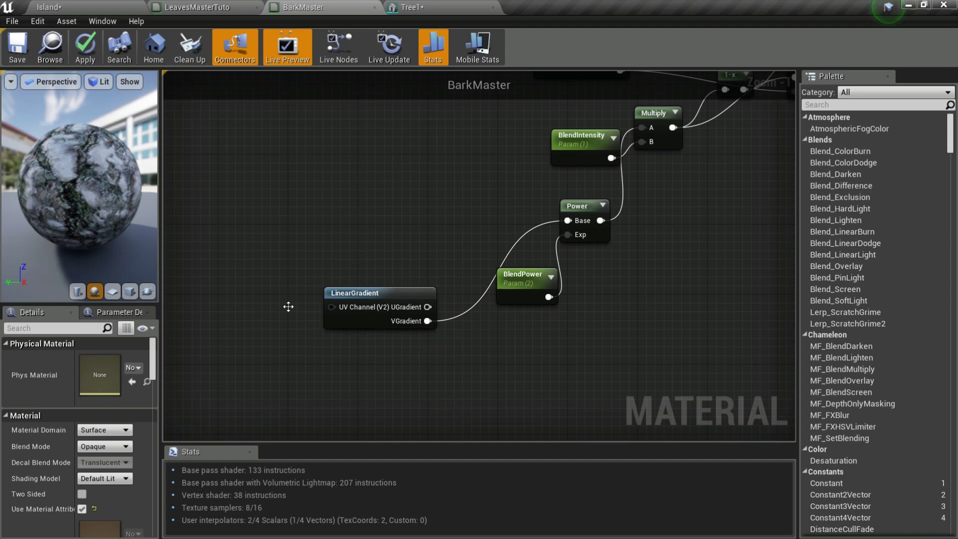
drag(428, 321, 517, 400)
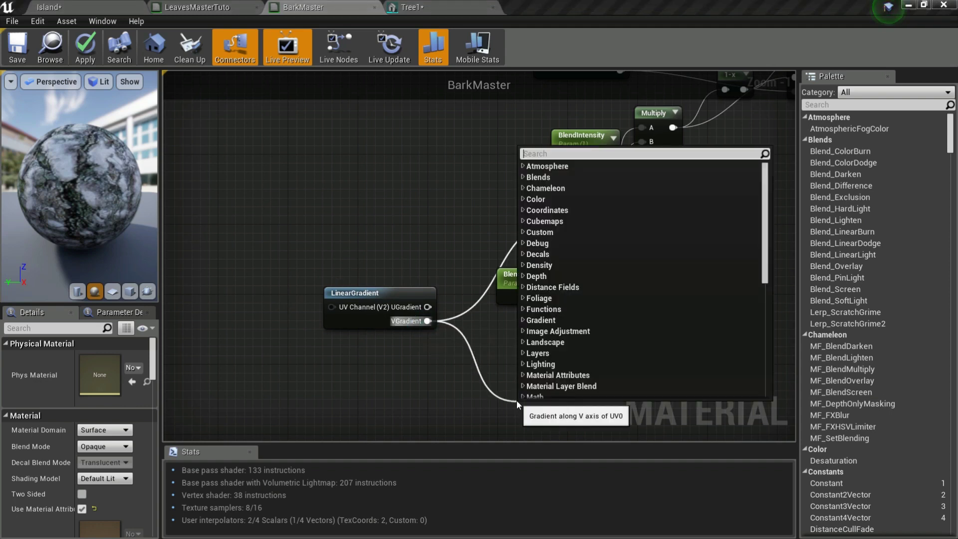
text(*)
key(Return)
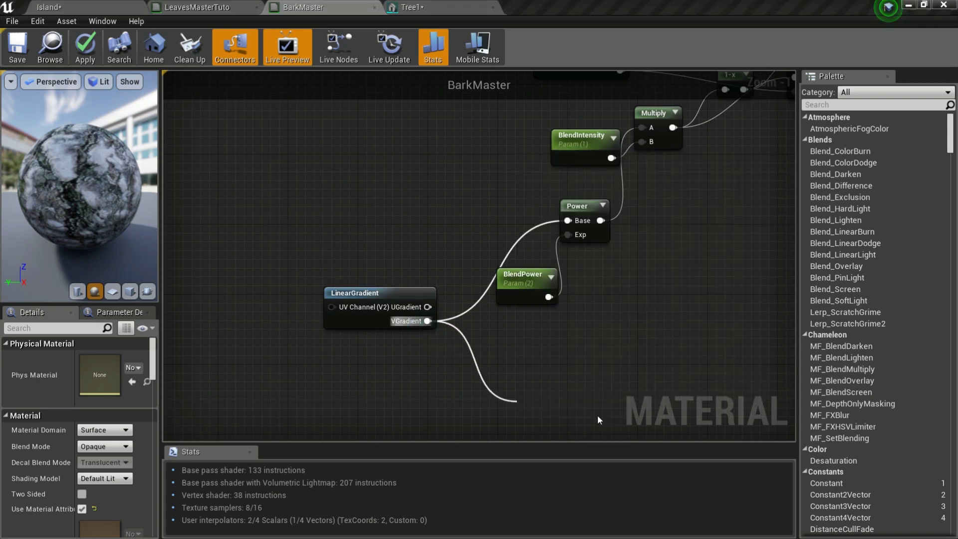
Preview the new Multiply node on the sphere, look at the gradient, and stop previewing it
right_click(559, 407)
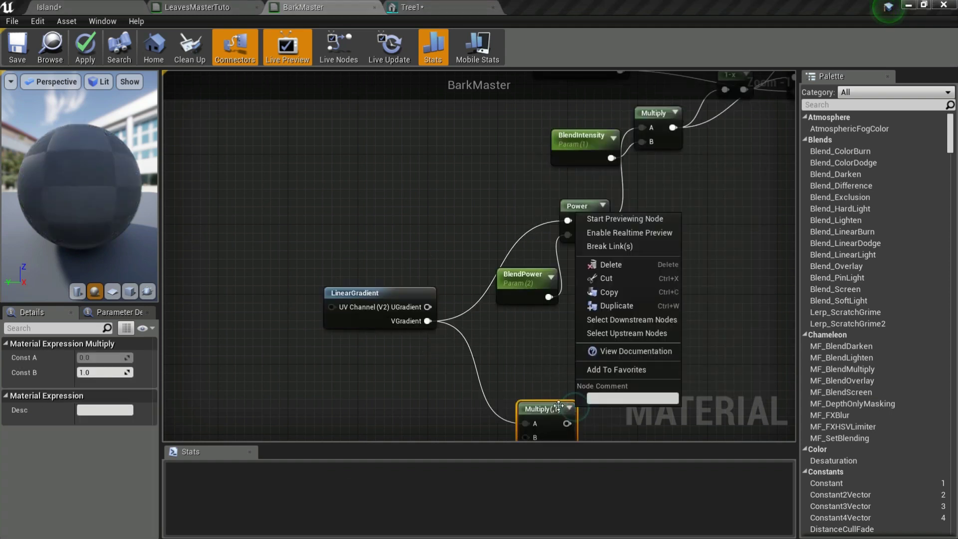
click(624, 219)
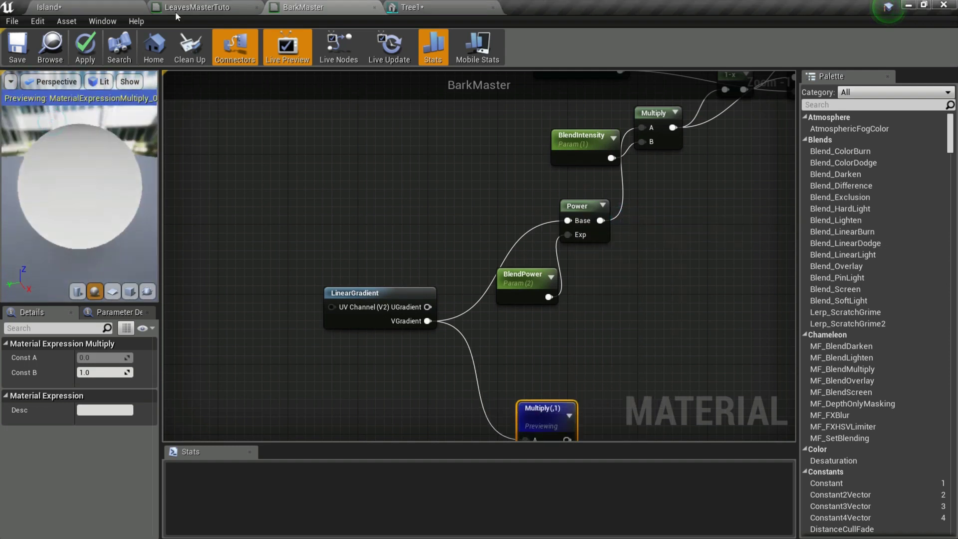
drag(95, 150, 91, 209)
right_click(550, 407)
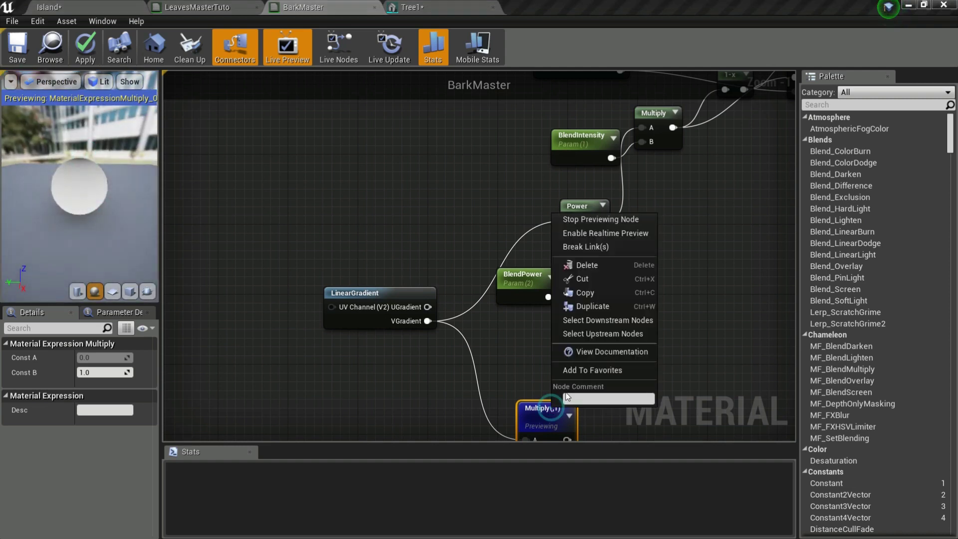
click(604, 219)
Preview the Power node and inspect the gradient on the preview sphere from several angles
right_click(581, 209)
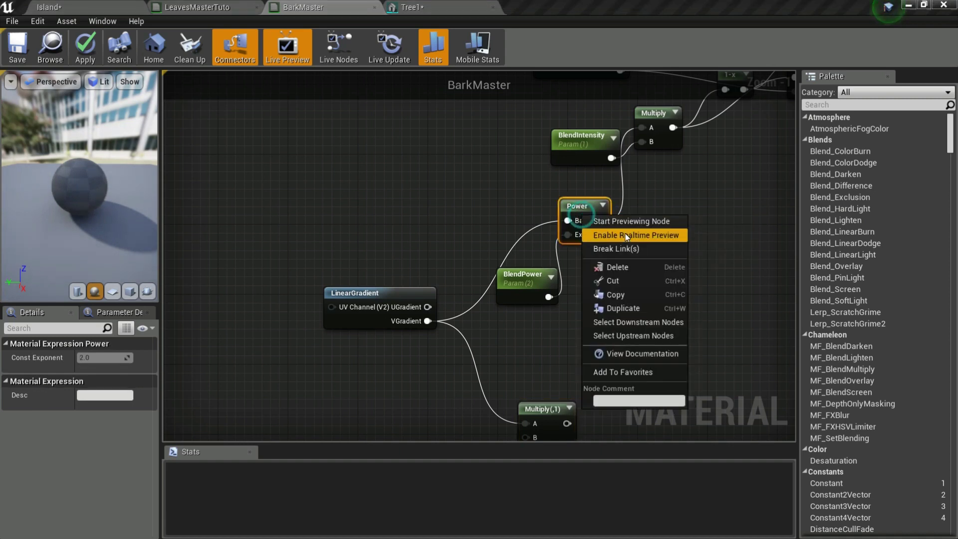
click(631, 218)
drag(82, 175, 53, 152)
right_drag(662, 170, 459, 286)
drag(82, 174, 90, 225)
right_drag(188, 303, 300, 292)
mouse_move(61, 189)
mouse_down()
mouse_move(66, 243)
mouse_move(57, 173)
mouse_up()
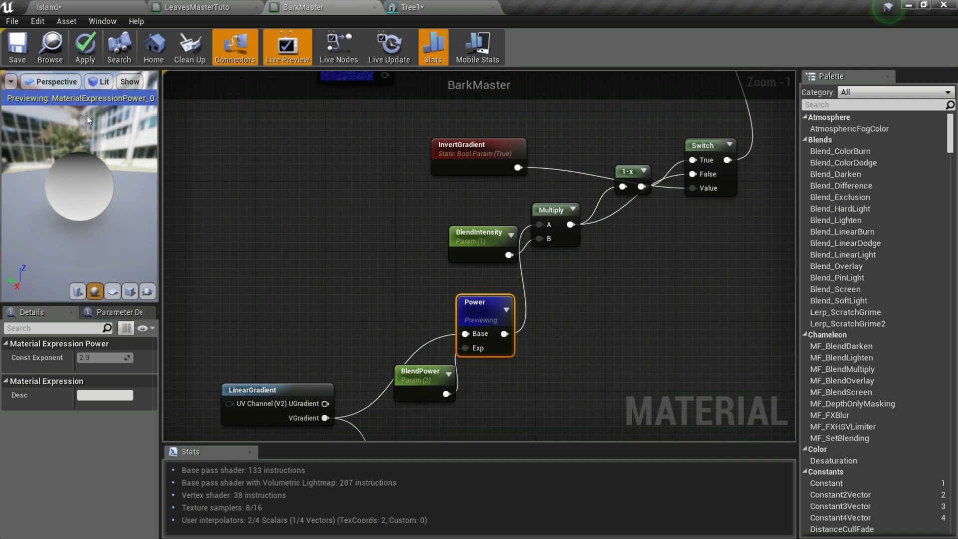
Delete the extra Multiply node attached to the LinearGradient's VGradient output
click(553, 208)
right_drag(624, 285, 633, 103)
drag(462, 324, 550, 430)
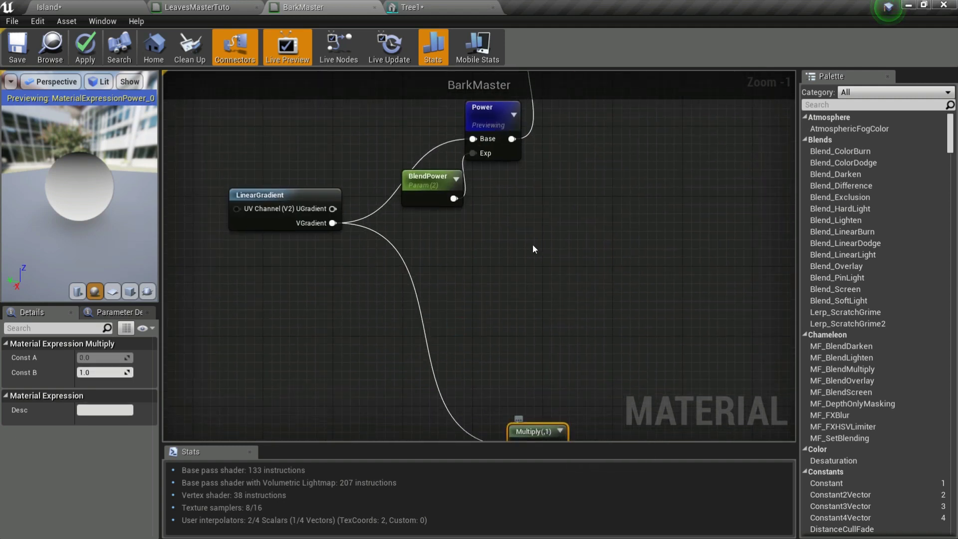
key(Delete)
Stop previewing the Power node
right_drag(532, 244, 557, 440)
click(515, 340)
right_click(515, 340)
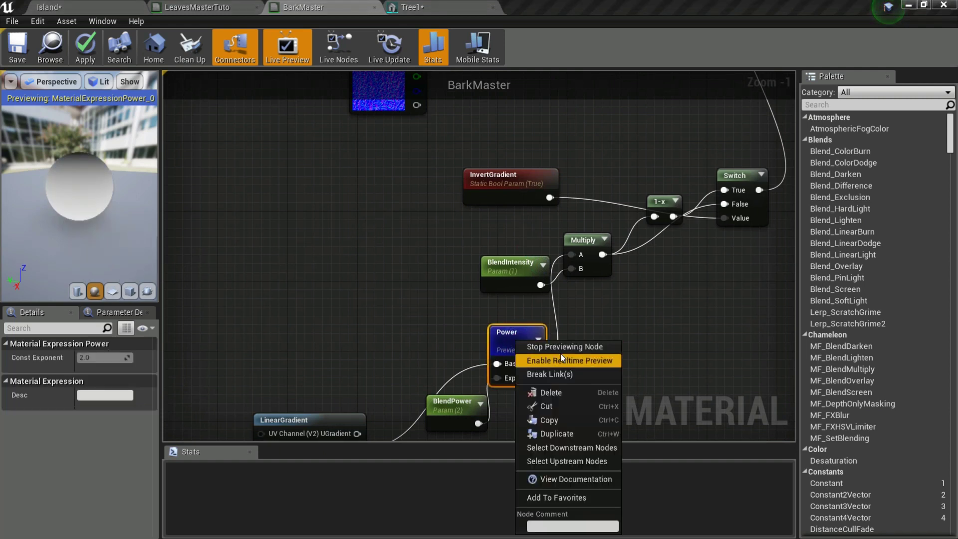
click(564, 340)
Move the 1-x node higher so its wires are separate from the InvertGradient connection to the Switch
drag(660, 202, 661, 158)
right_drag(729, 209, 542, 207)
right_click(589, 255)
click(483, 325)
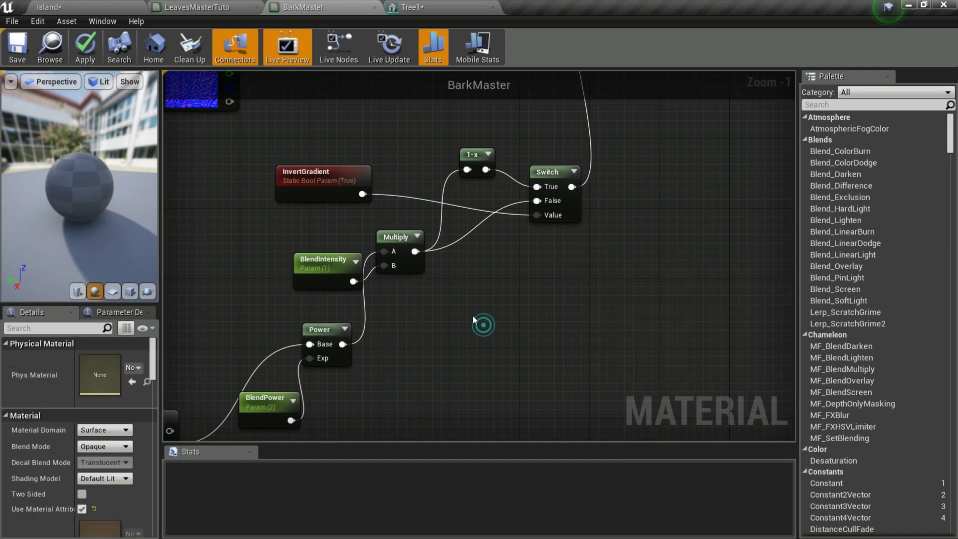
Examine how the InvertGradient parameter drives the Switch node, and check the blended bark on the preview sphere
right_drag(443, 265, 416, 354)
right_click(294, 224)
right_drag(328, 210, 338, 139)
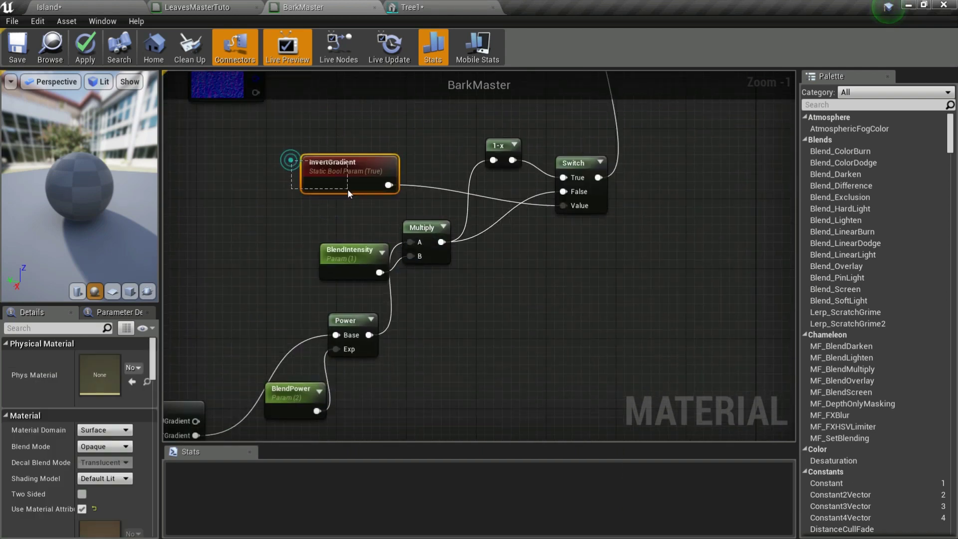
drag(348, 190, 305, 187)
right_drag(303, 197, 290, 204)
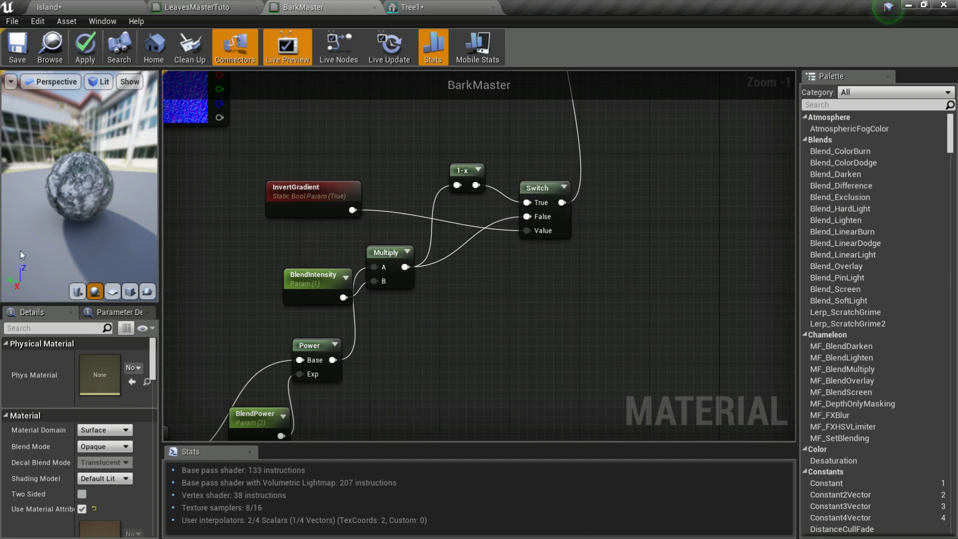
drag(42, 215, 71, 218)
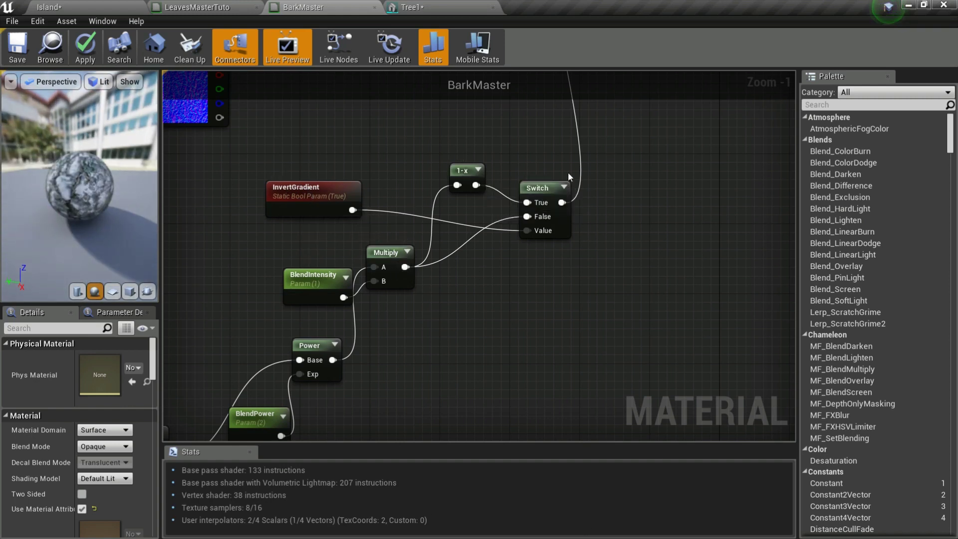
right_drag(498, 351, 459, 399)
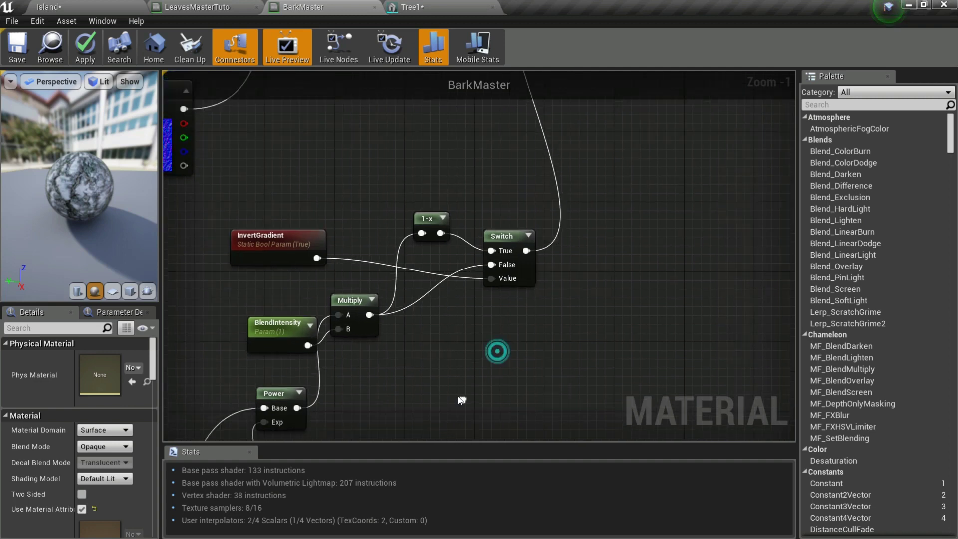
Trace the Switch output through the Clamp node to the Alpha input of BlendMaterialAttributes
right_drag(509, 218, 401, 428)
scroll(411, 294, down, 3)
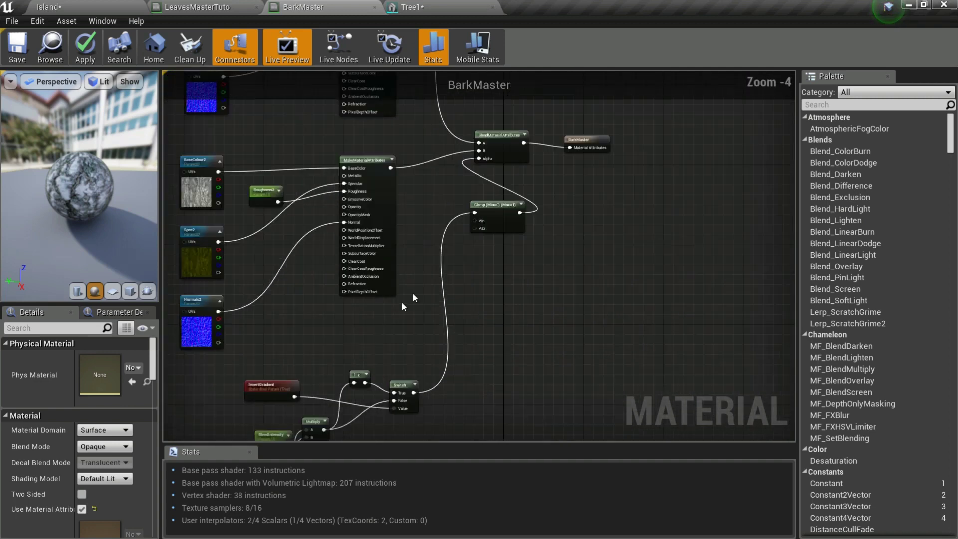
scroll(411, 295, up, 3)
right_drag(461, 425, 708, 196)
right_drag(594, 160, 410, 215)
scroll(420, 213, down, 1)
right_drag(478, 203, 364, 353)
right_drag(426, 343, 436, 228)
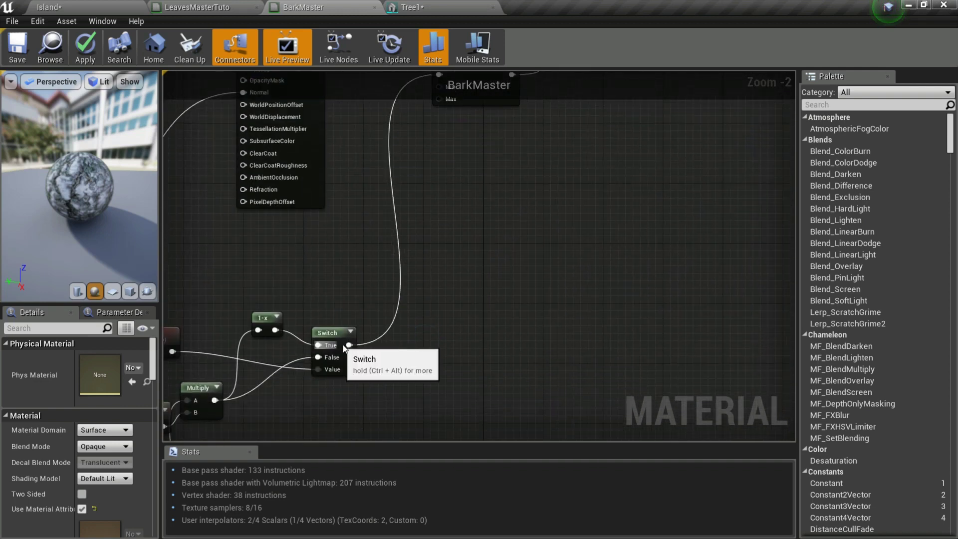
drag(350, 345, 403, 209)
right_drag(403, 205, 319, 354)
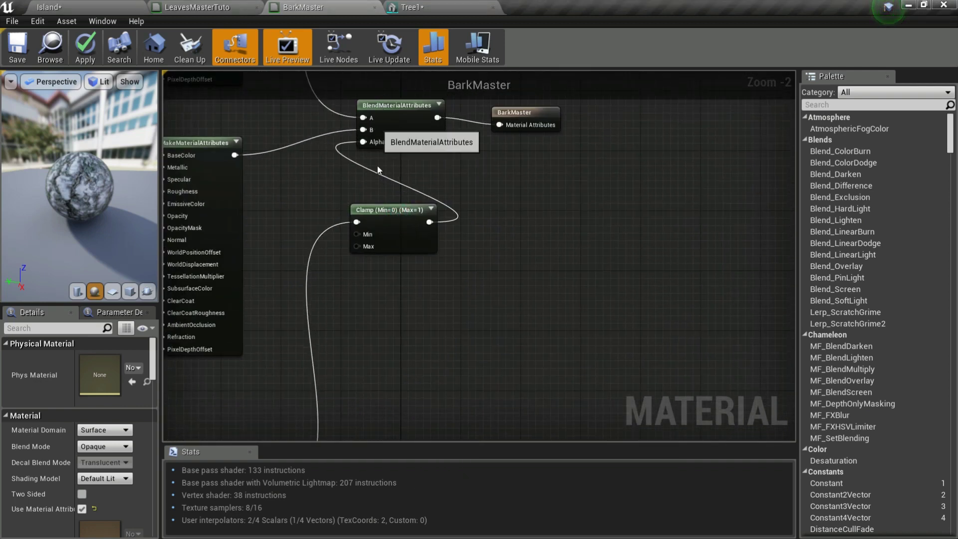
drag(363, 141, 372, 252)
Review the Power, BlendPower and BlendIntensity nodes against the bark blend on the preview sphere
right_drag(300, 390, 648, 285)
scroll(409, 295, down, 3)
scroll(402, 268, up, 5)
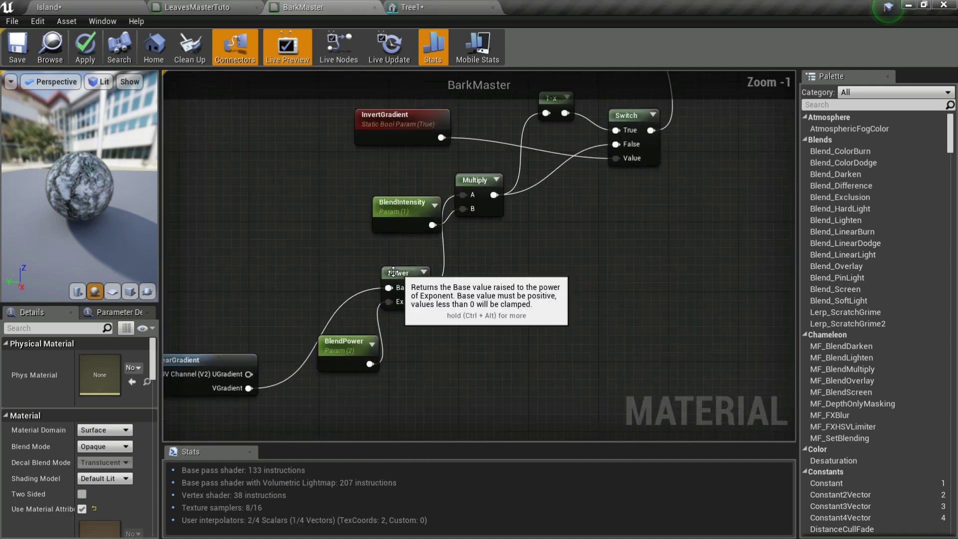
drag(64, 217, 61, 219)
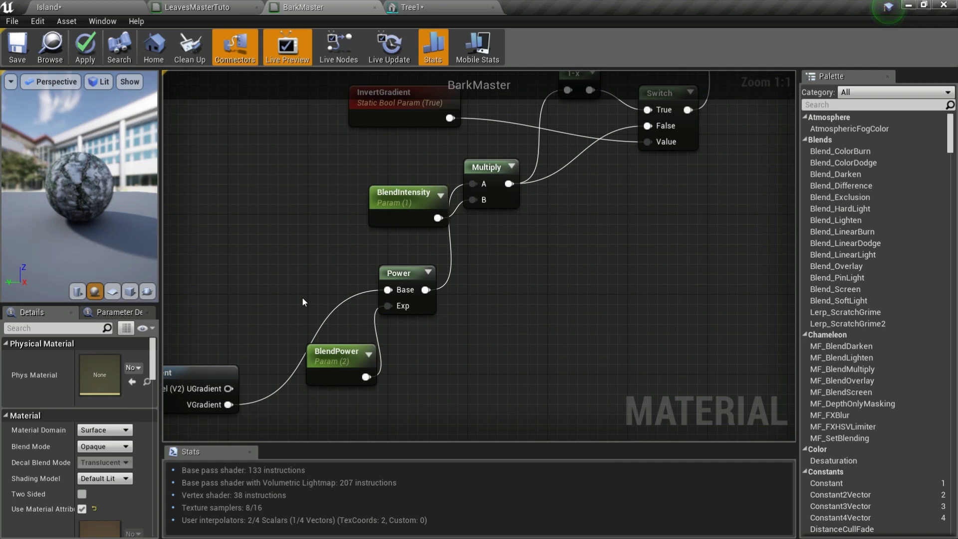
drag(20, 214, 52, 213)
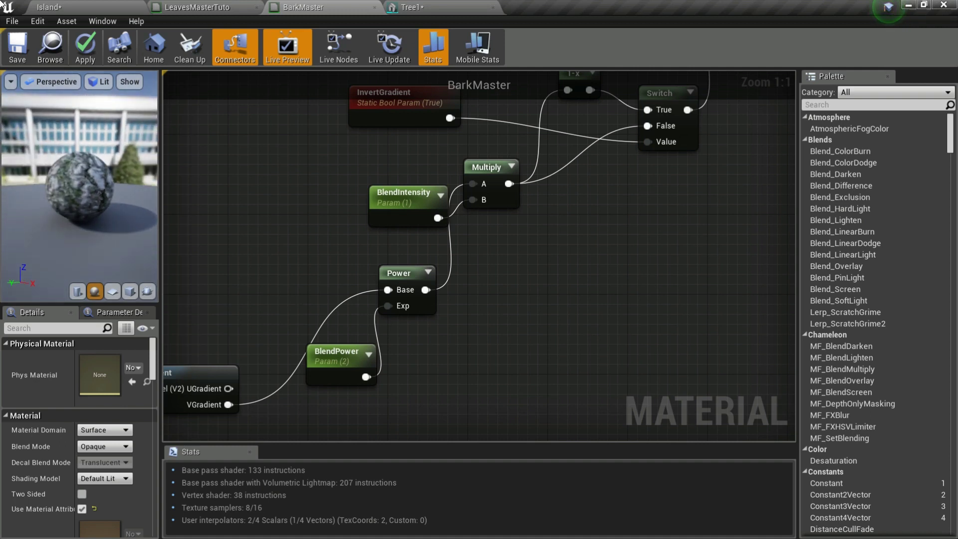
right_drag(522, 276, 442, 369)
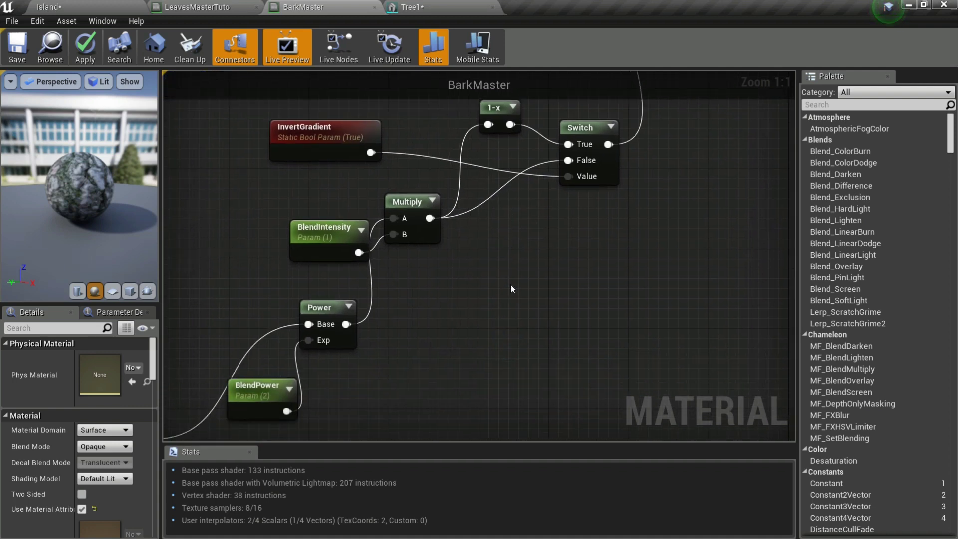
Follow the gradient chain from the Switch node up to the Clamp node
scroll(633, 298, up, 1)
right_drag(634, 96, 459, 400)
scroll(370, 289, down, 1)
scroll(299, 213, down, 3)
scroll(499, 182, up, 4)
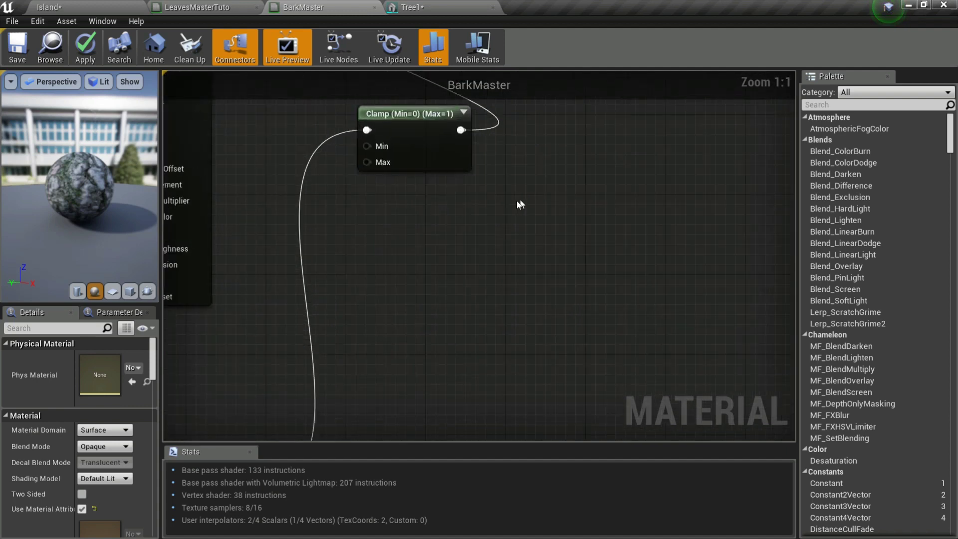
right_drag(520, 203, 391, 388)
scroll(385, 402, down, 4)
scroll(387, 403, up, 2)
right_drag(407, 352, 503, 289)
scroll(619, 174, down, 2)
scroll(482, 278, up, 4)
Select the Clamp node and check its minimum and maximum defaults, its Alpha connection and the previewed bark blend
mouse_move(451, 256)
mouse_down()
mouse_move(647, 493)
mouse_move(465, 246)
mouse_up()
right_click(435, 285)
right_drag(340, 220, 344, 380)
scroll(376, 319, down, 1)
right_drag(438, 278, 358, 345)
right_drag(495, 286, 571, 257)
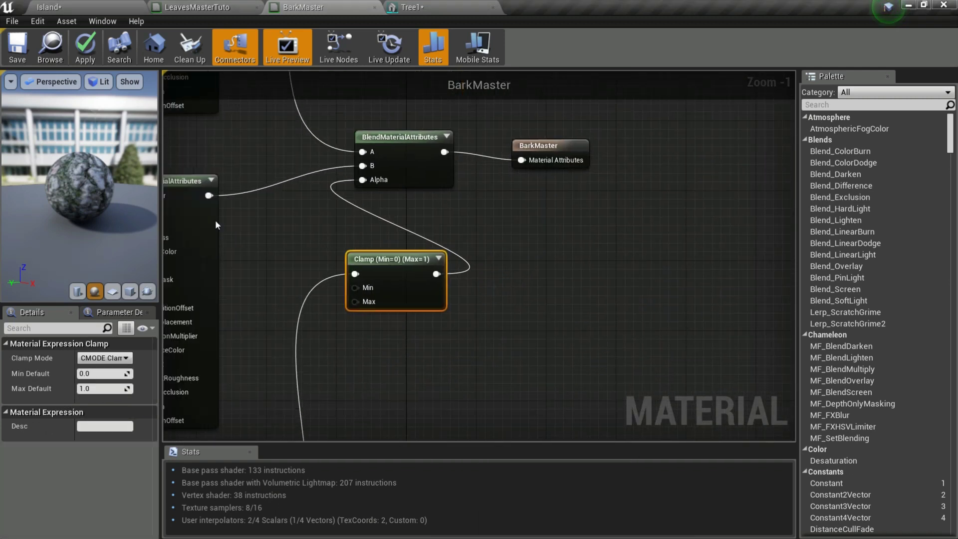
drag(71, 130, 95, 129)
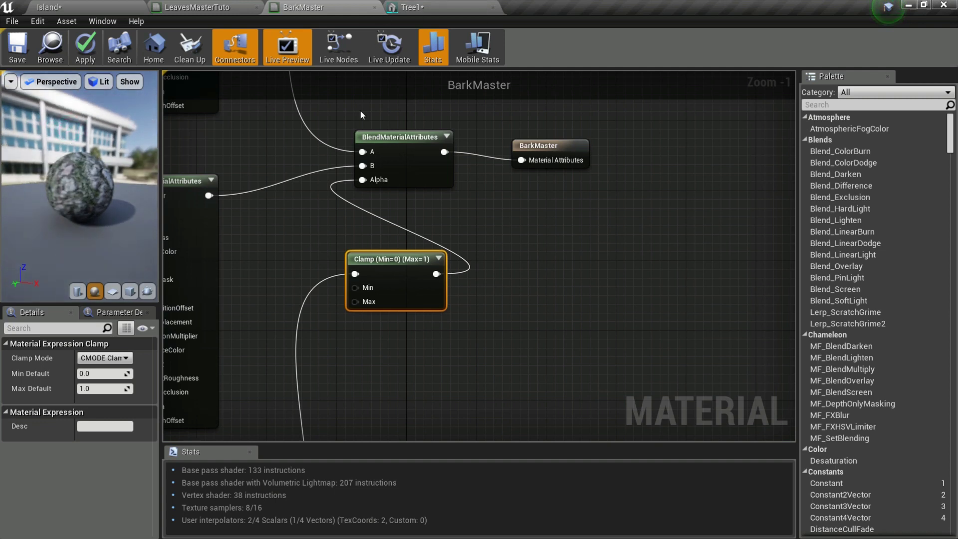
right_drag(352, 147, 459, 273)
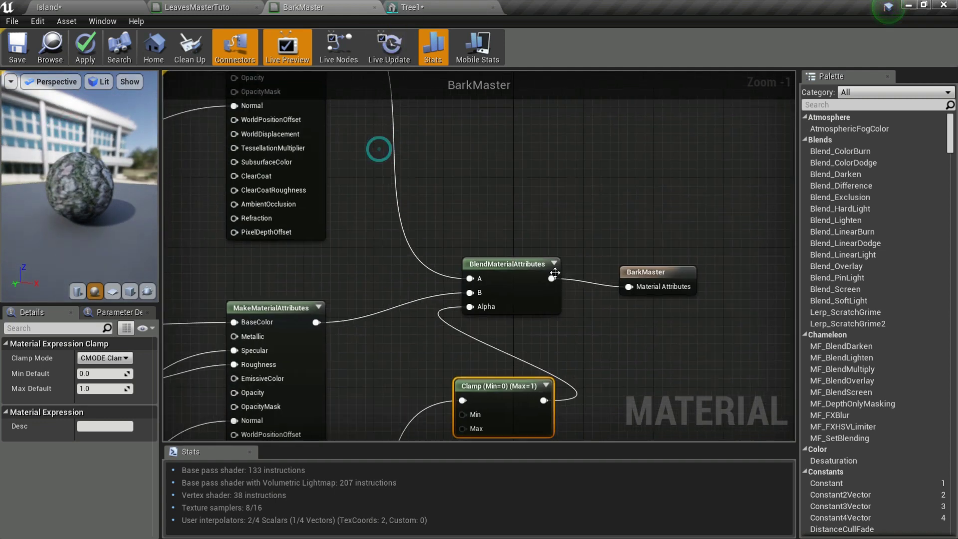
Close the BarkMaster material without applying its changes and return to the Island level
click(375, 7)
click(566, 311)
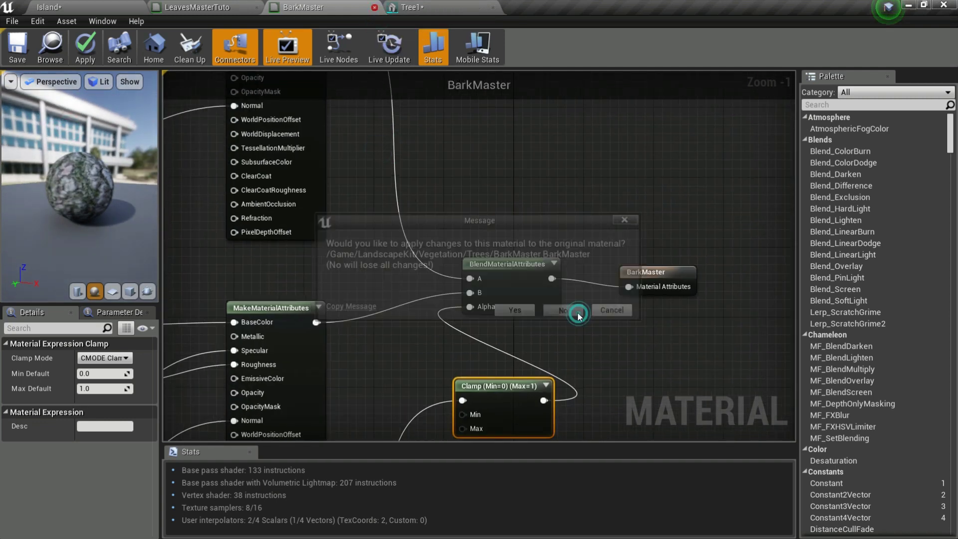
click(25, 2)
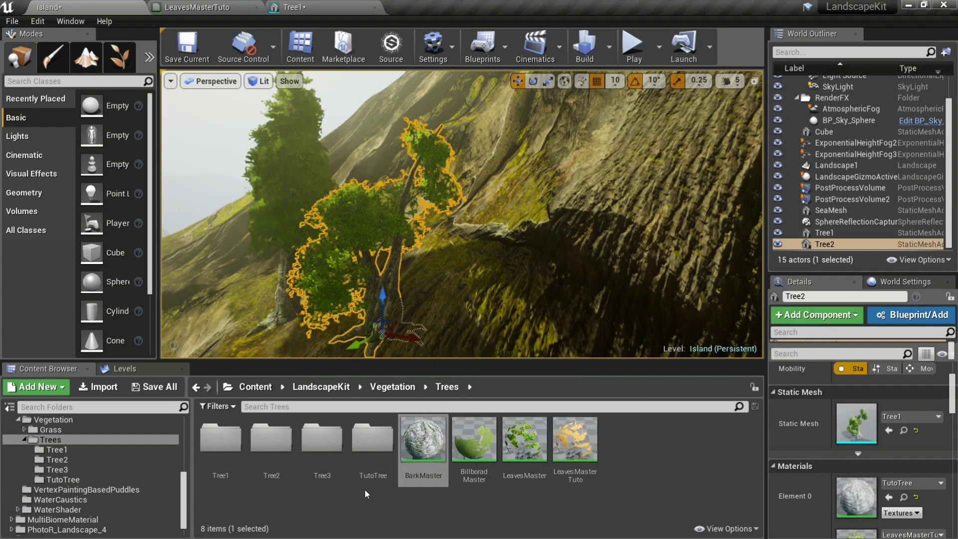
Open the TutoTree bark material instance from the TutoTree folder
double_click(364, 461)
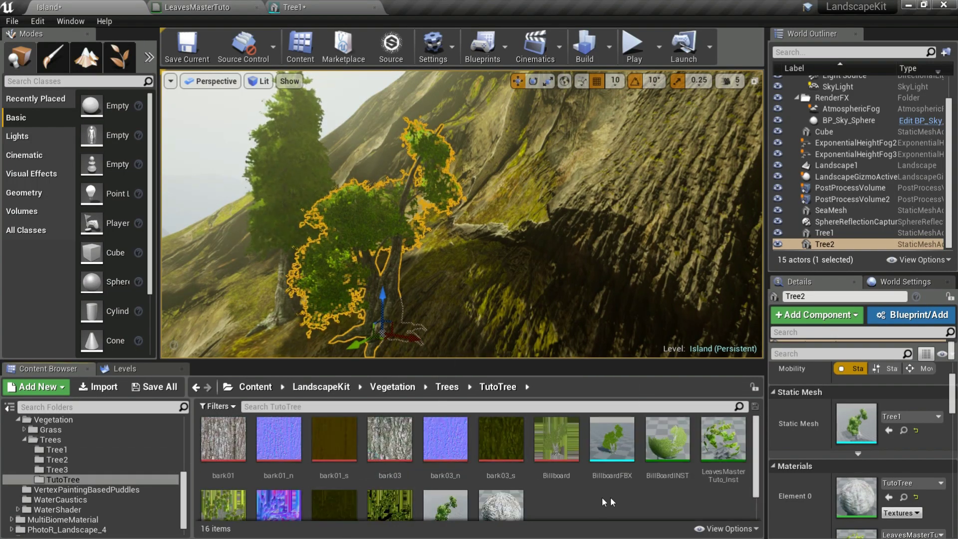
scroll(605, 502, down, 1)
double_click(502, 484)
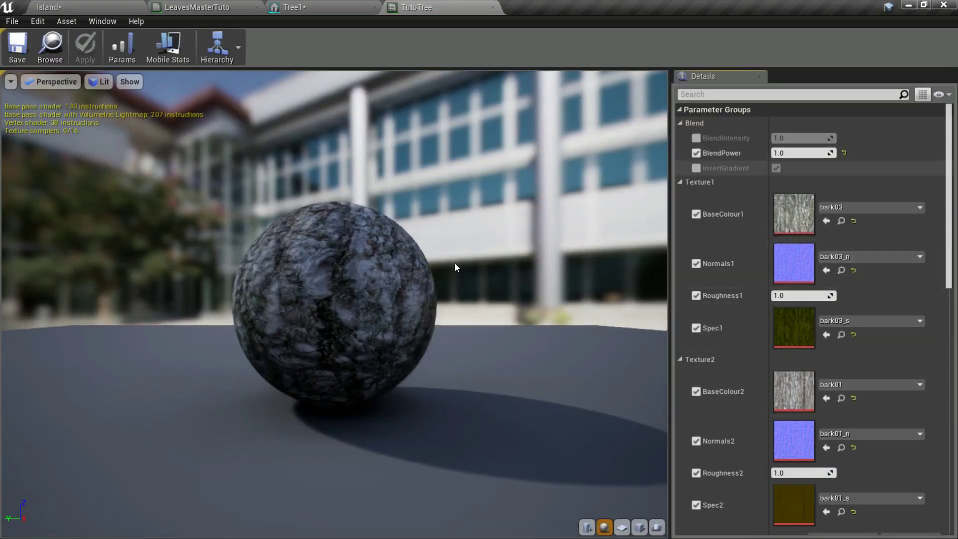
Inspect TutoTree's two bark texture sets and blend on the preview sphere, and return to the Island level
drag(391, 311, 390, 280)
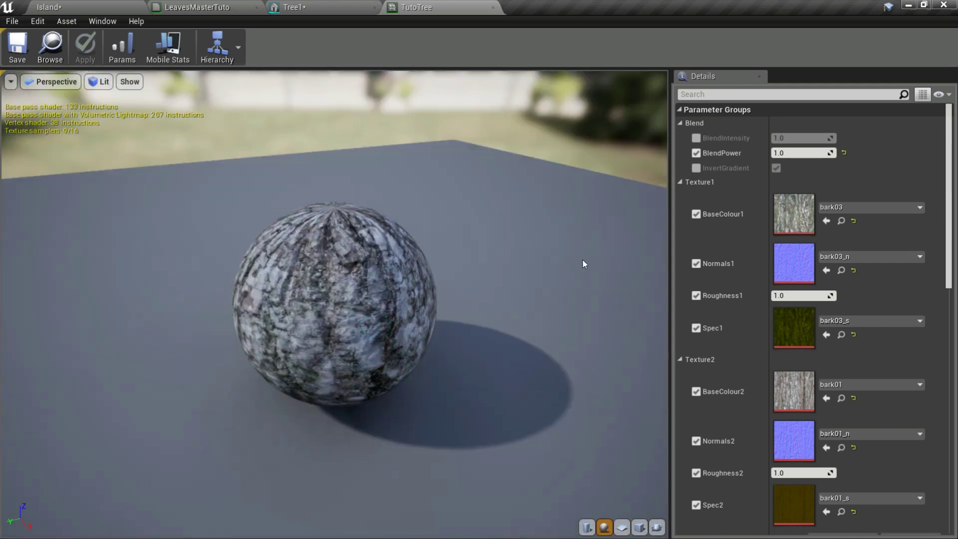
drag(495, 355, 494, 329)
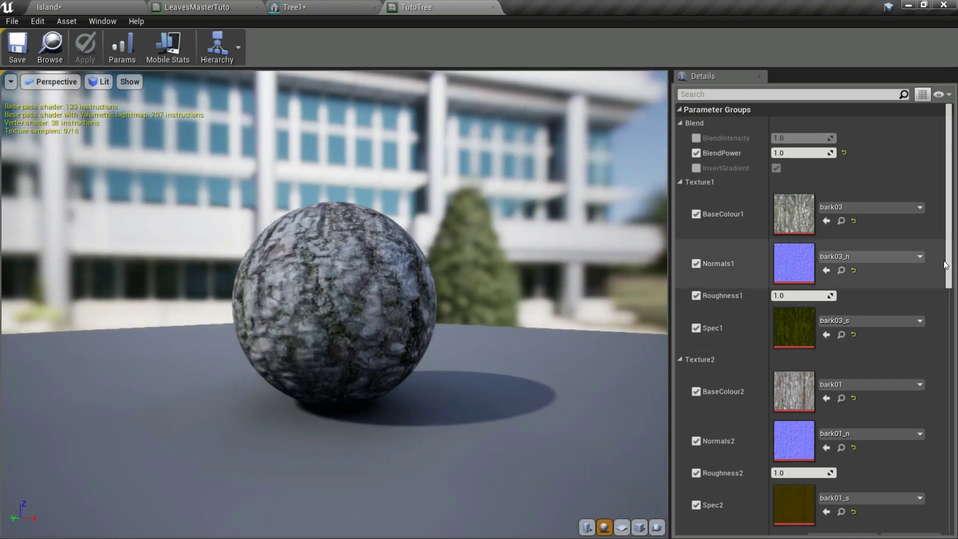
scroll(953, 279, down, 2)
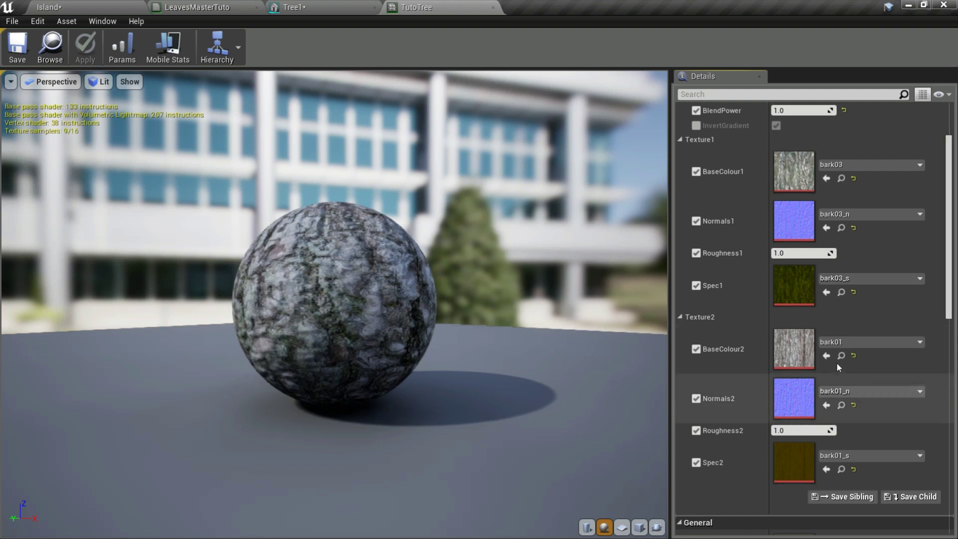
drag(364, 384, 504, 385)
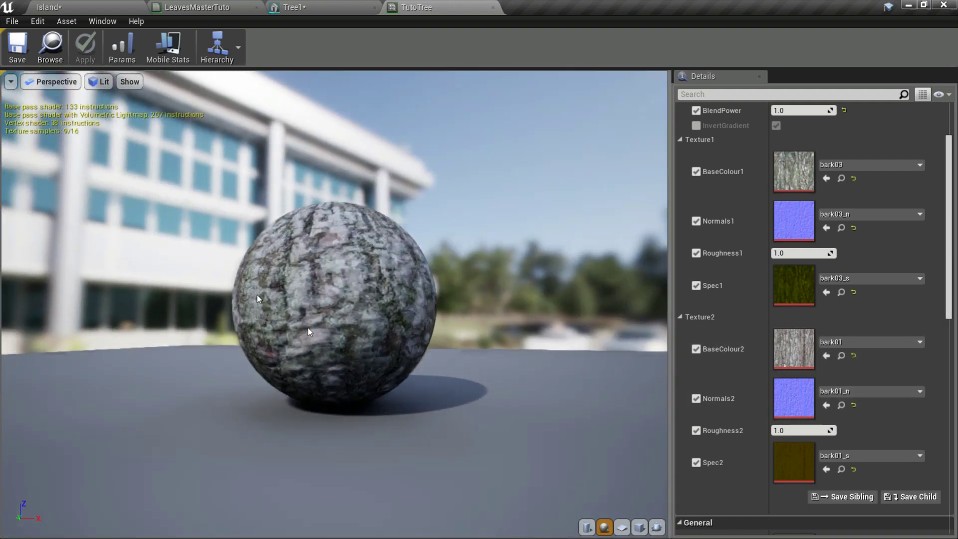
drag(284, 272, 287, 304)
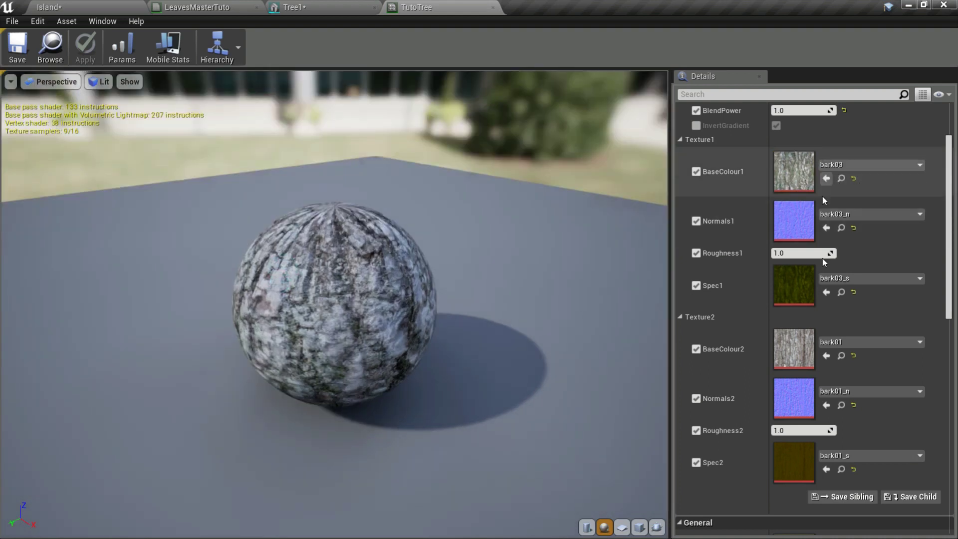
click(95, 5)
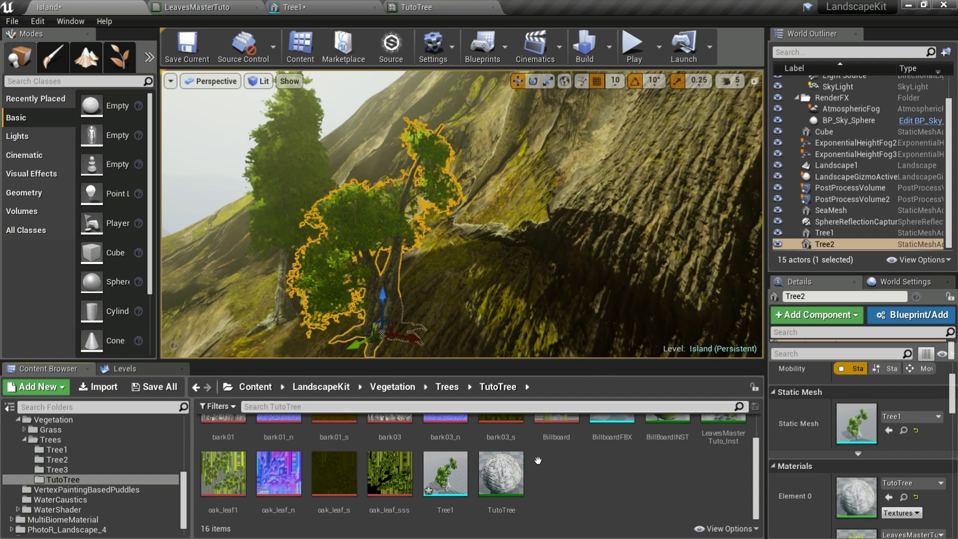
scroll(576, 499, up, 1)
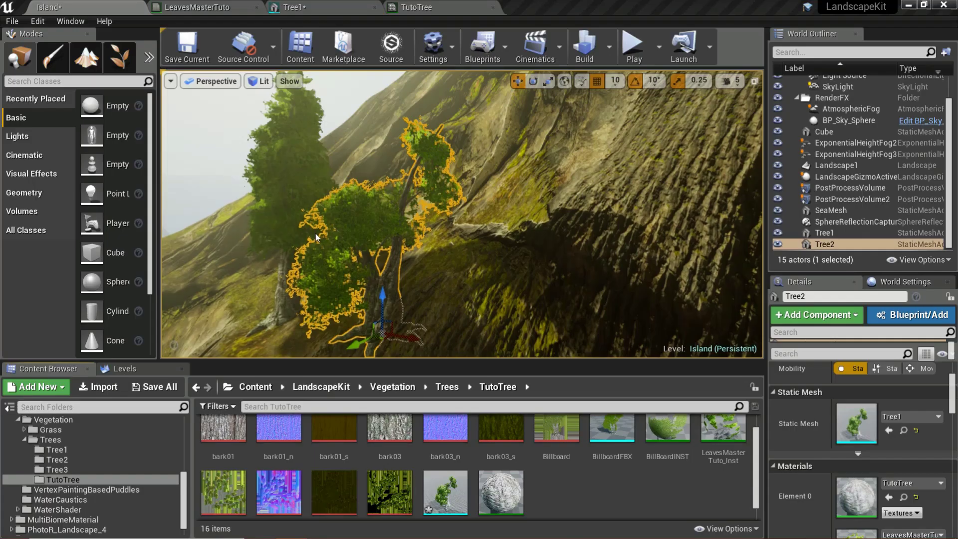
Switch to the File Explorer window showing the TreeIT to UE4 folder
key(super)
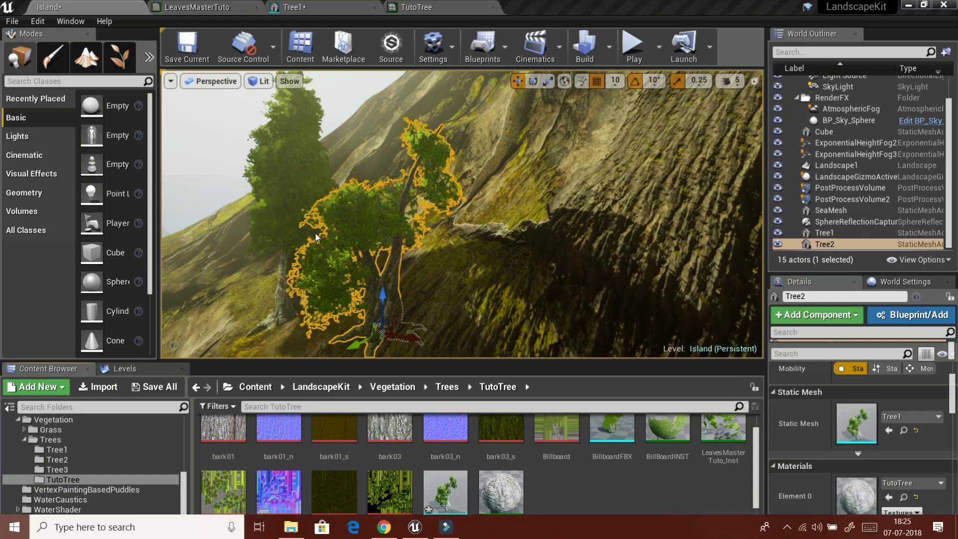
key(alt+Tab)
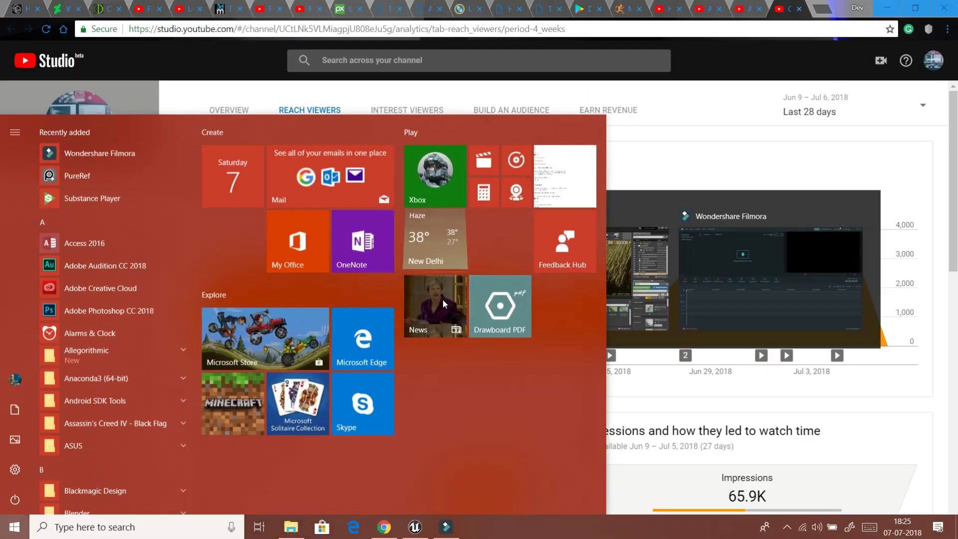
key(alt+Tab)
click(442, 301)
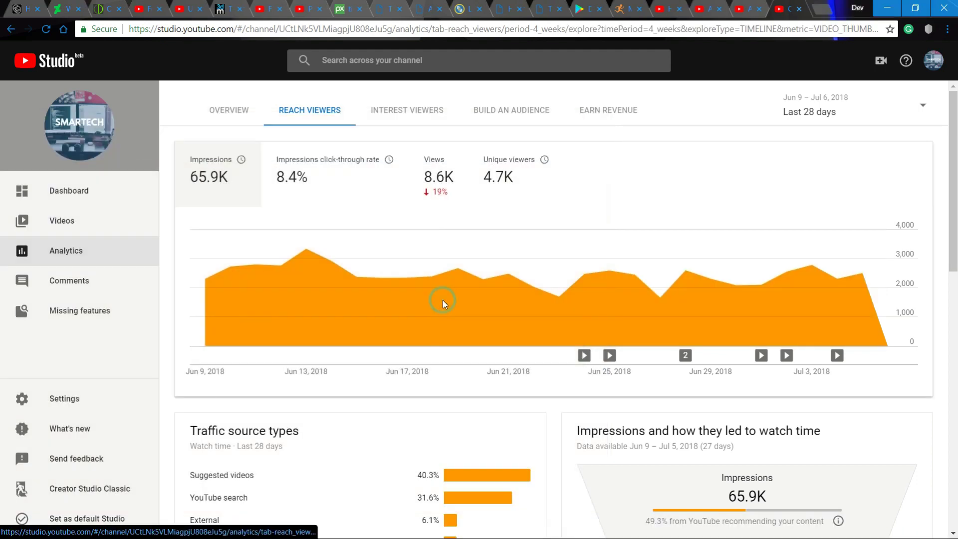
key(alt+Tab)
click(395, 307)
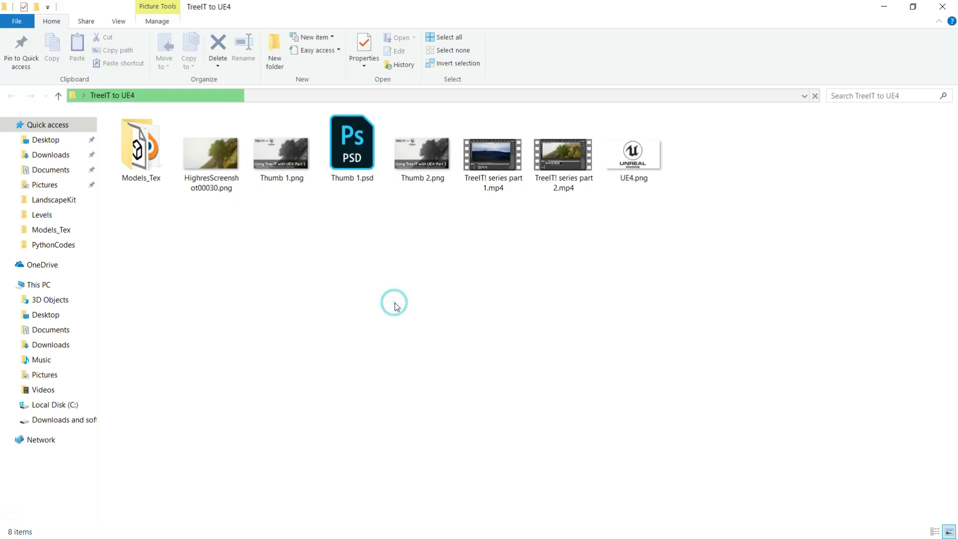
Open the ModelAndTextures folder inside Models_Tex and look over the exported tree model and texture files
click(147, 151)
double_click(147, 152)
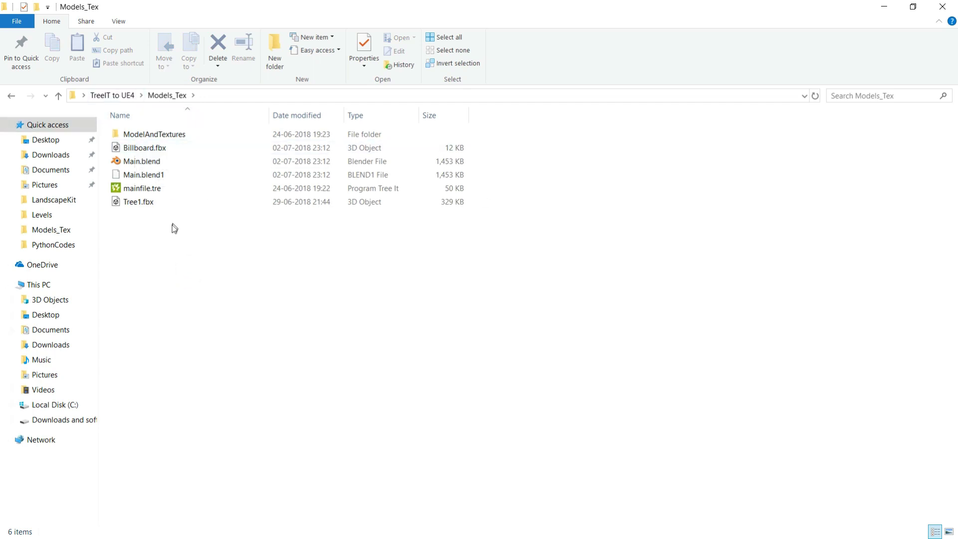
double_click(156, 135)
drag(603, 299, 484, 319)
drag(351, 315, 545, 256)
drag(559, 165, 426, 379)
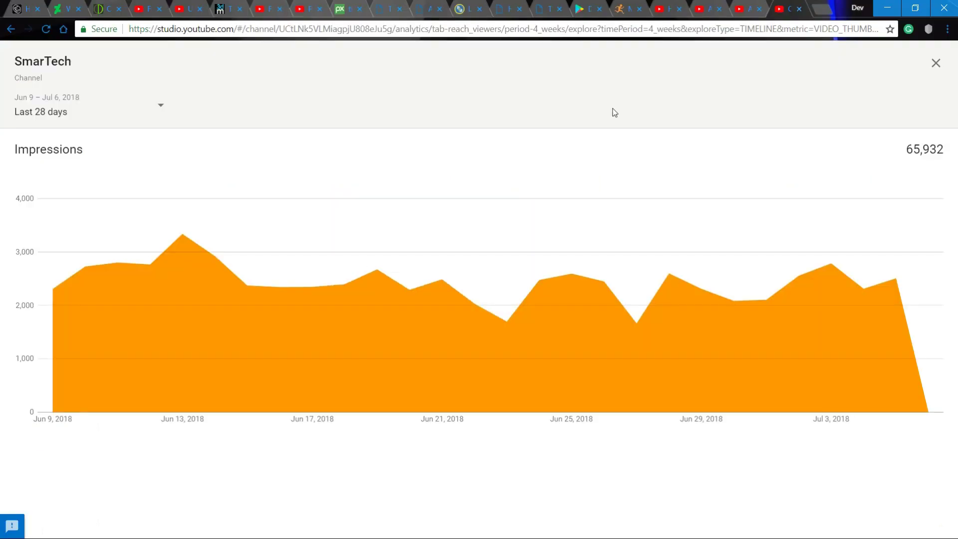
Switch back to Unreal Editor, postpone the pending autosave and look over the assets in the TutoTree folder
key(alt+Tab)
key(Tab)
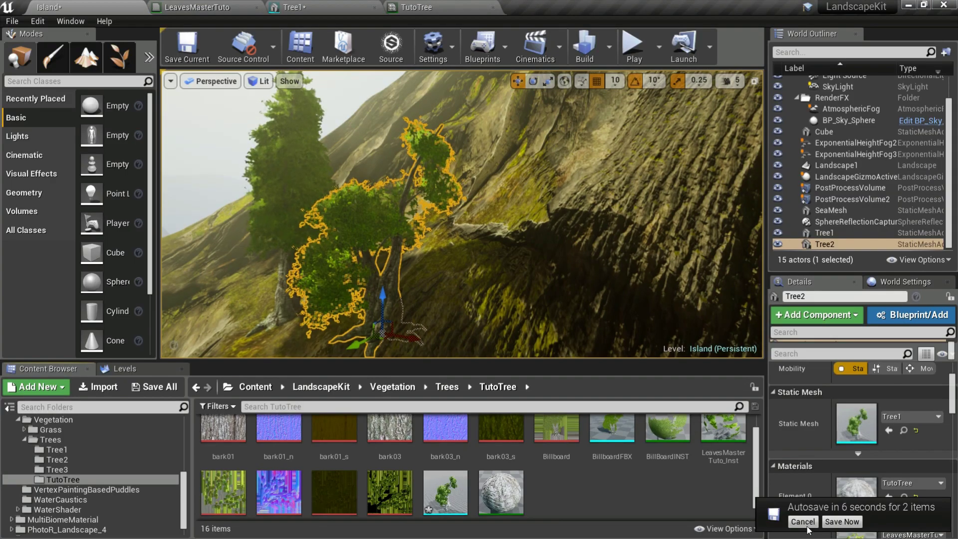
click(805, 523)
scroll(551, 445, up, 1)
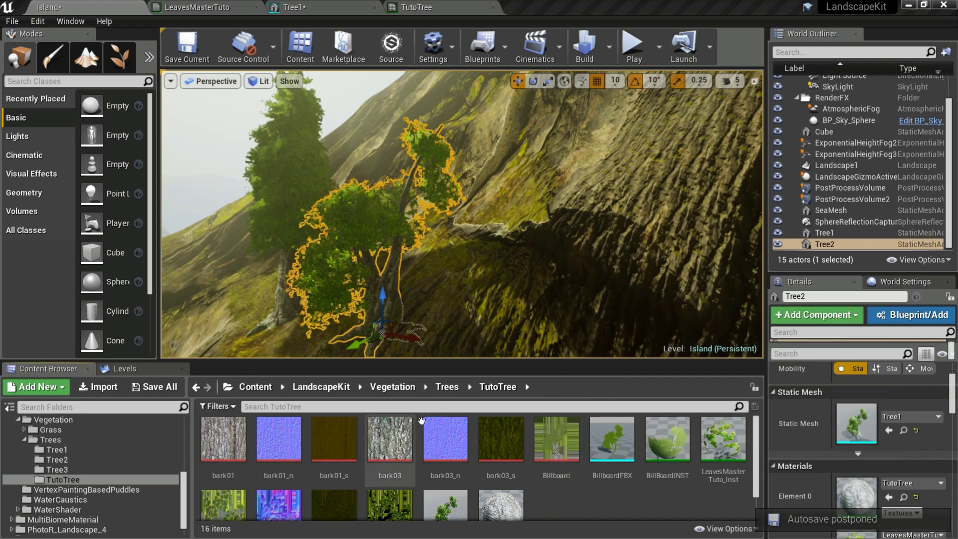
scroll(499, 465, down, 2)
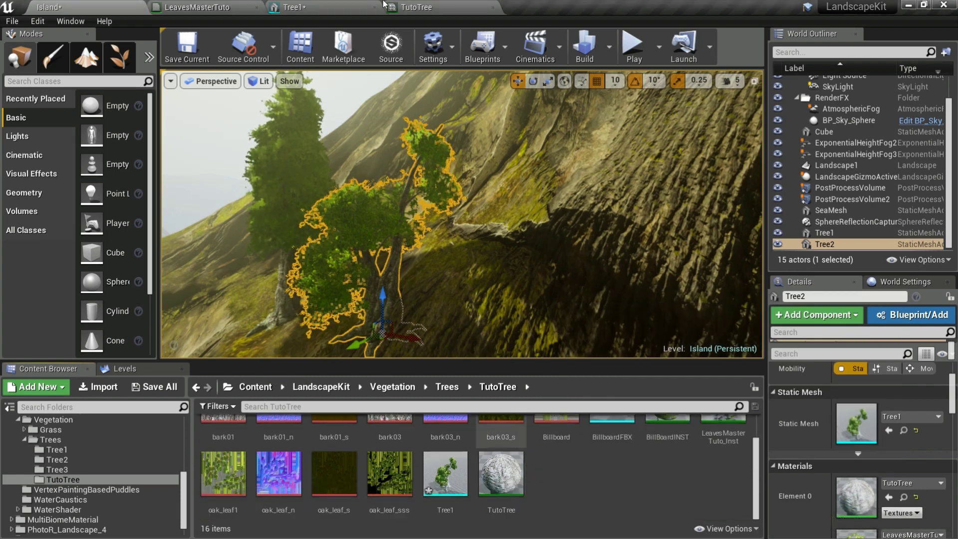
Review the Tree1 mesh, the TutoTree instance and the LeavesMasterTuto graph, and return to the Island level
click(342, 5)
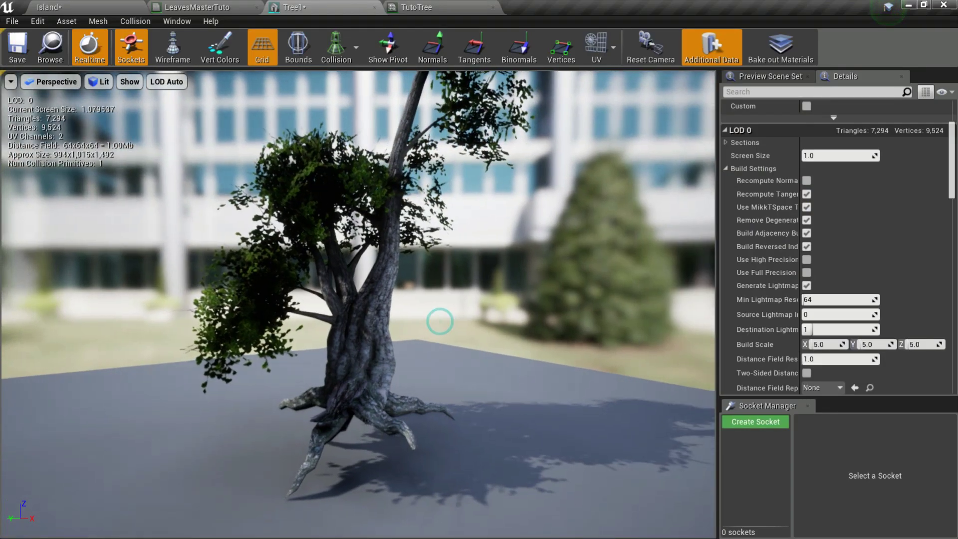
click(407, 6)
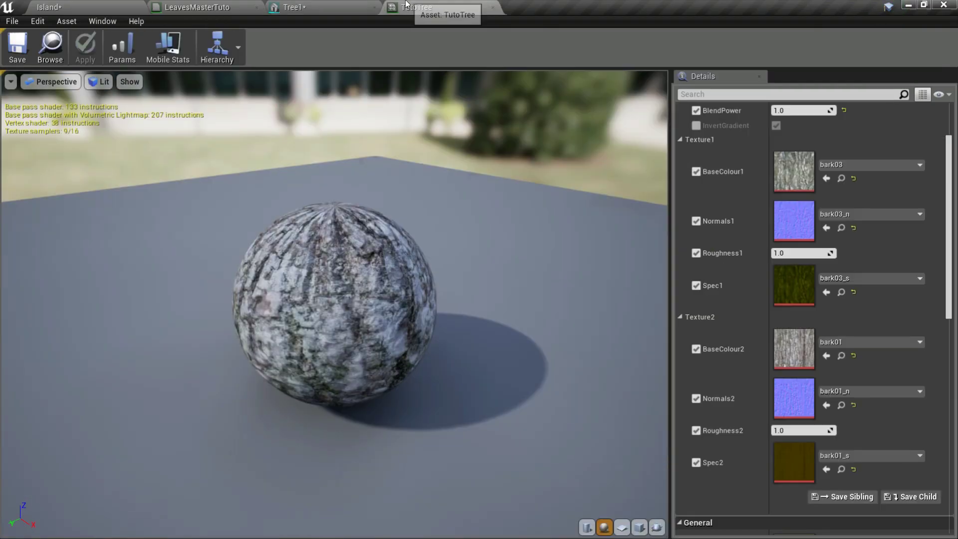
drag(333, 284, 291, 404)
click(206, 4)
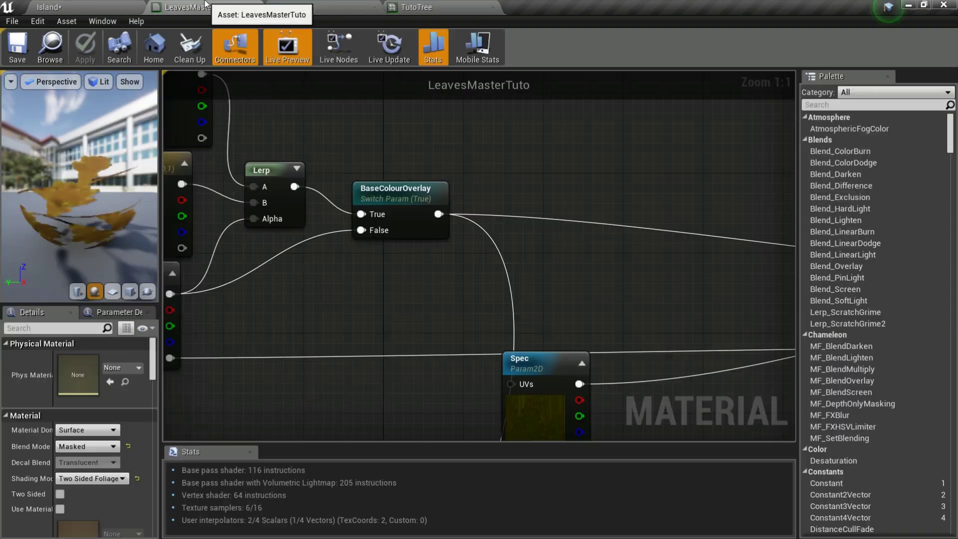
click(104, 5)
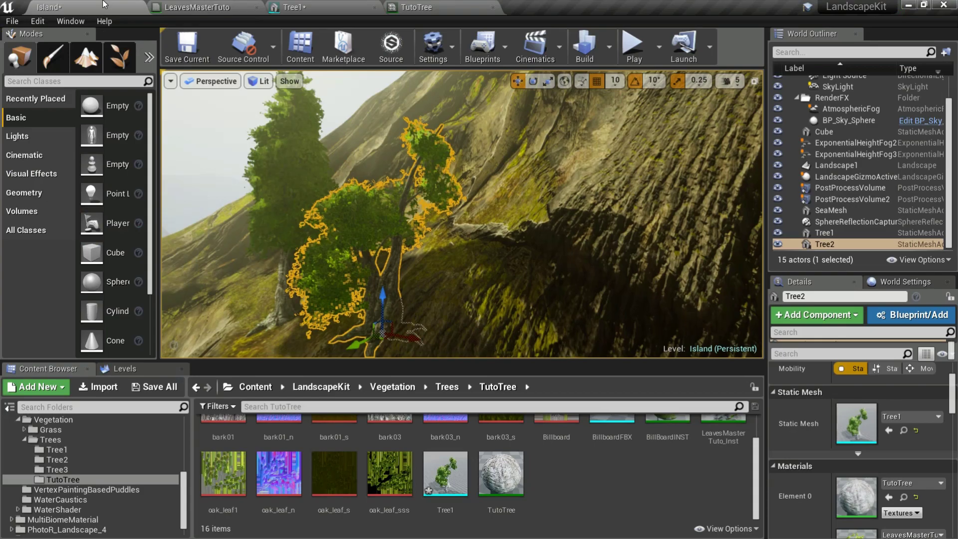
Go up to the Trees folder and view the placed tree's foliage and trunk up close in the level
click(434, 392)
right_drag(426, 283, 497, 265)
key(g)
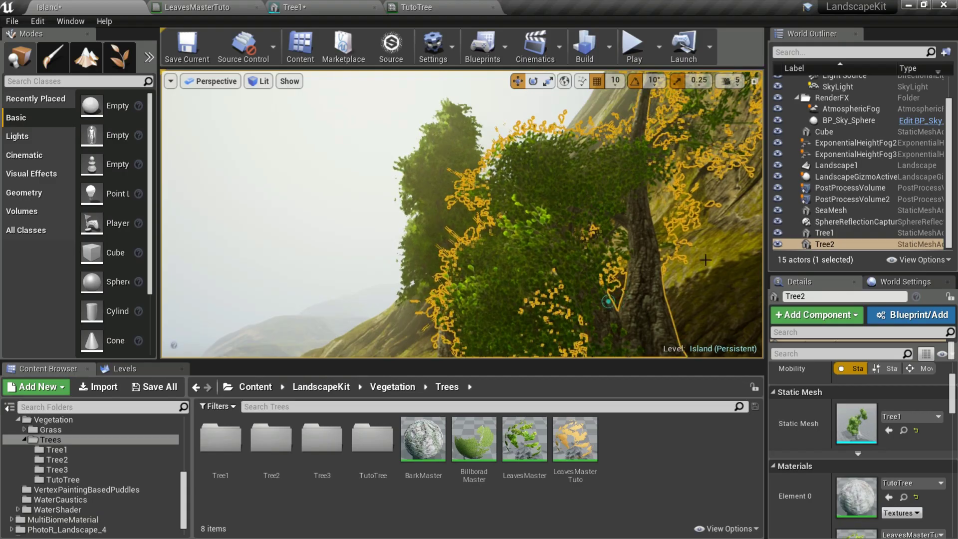
click(705, 260)
Switch to File Explorer, go up to the Models_Tex folder and select Main.blend
key(alt+Tab)
key(alt+Tab)
key(Tab)
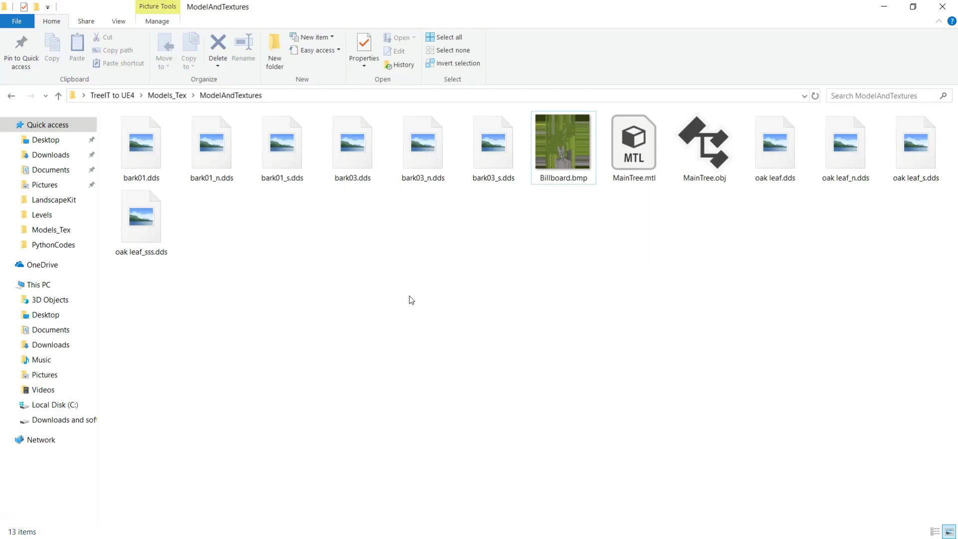
click(170, 95)
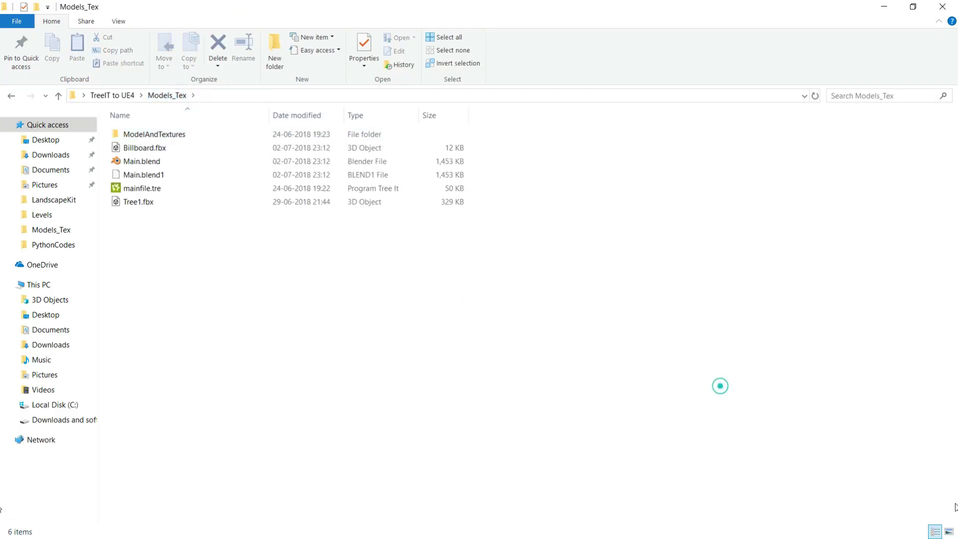
click(409, 165)
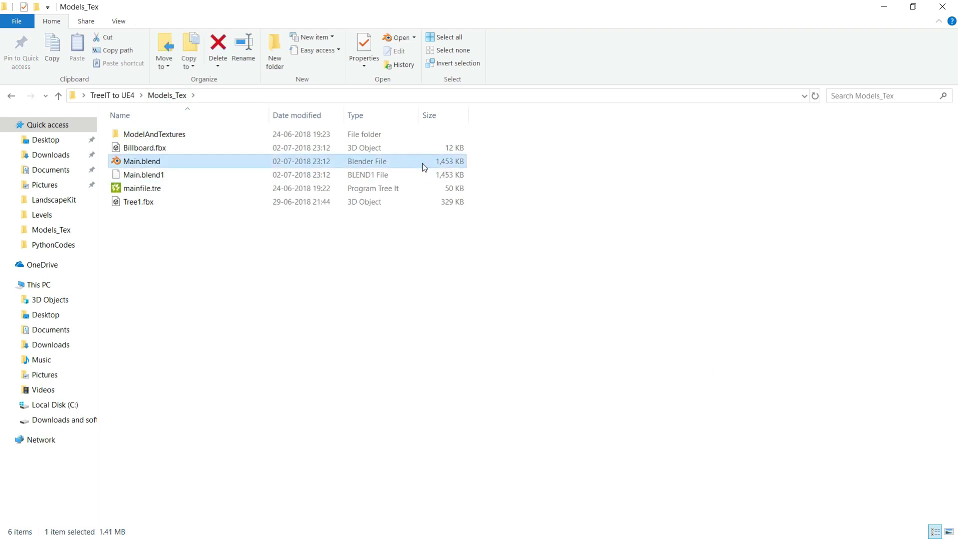
key(alt+Tab)
key(Tab)
key(Tab)
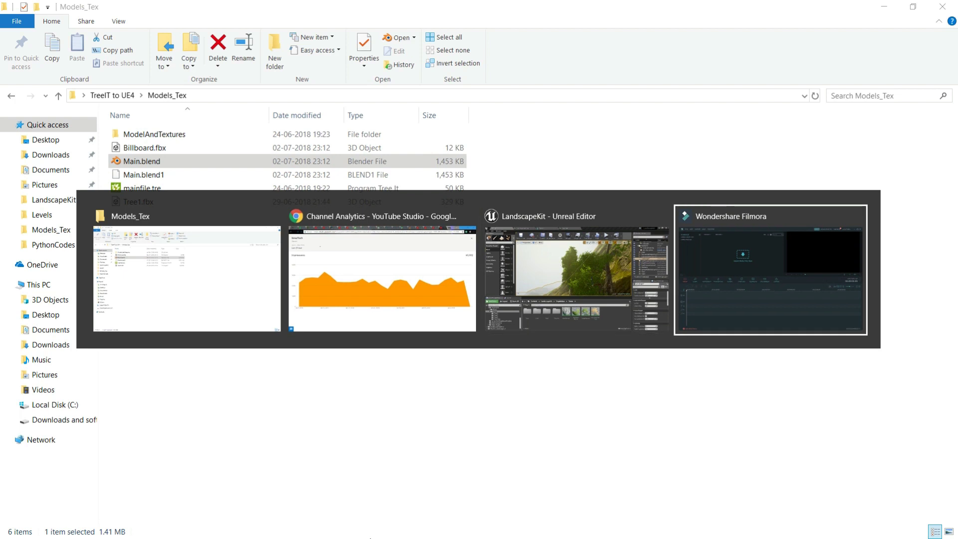
key(Escape)
key(alt+Tab)
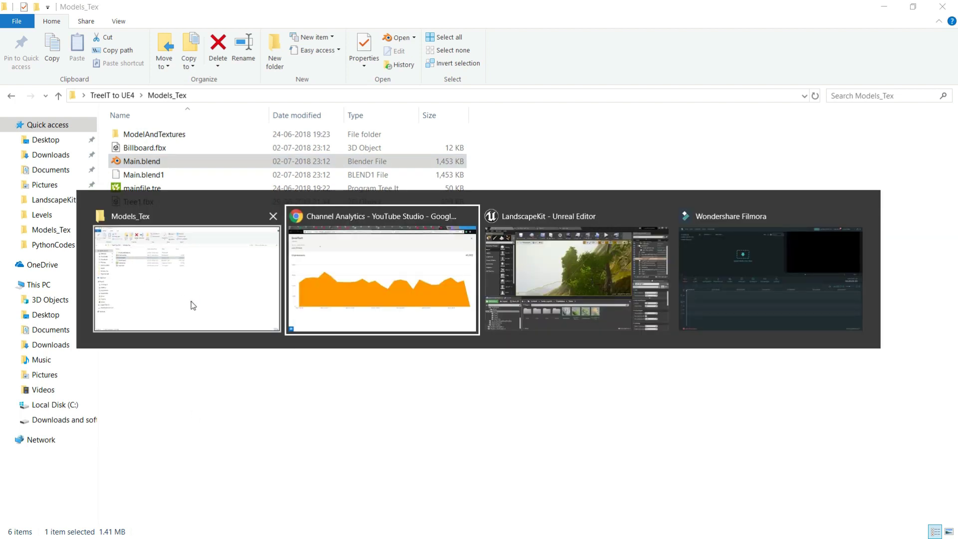
key(Escape)
Open Main.blend in Blender and delete the billboard plane Plane.001 framing the tree
key(Return)
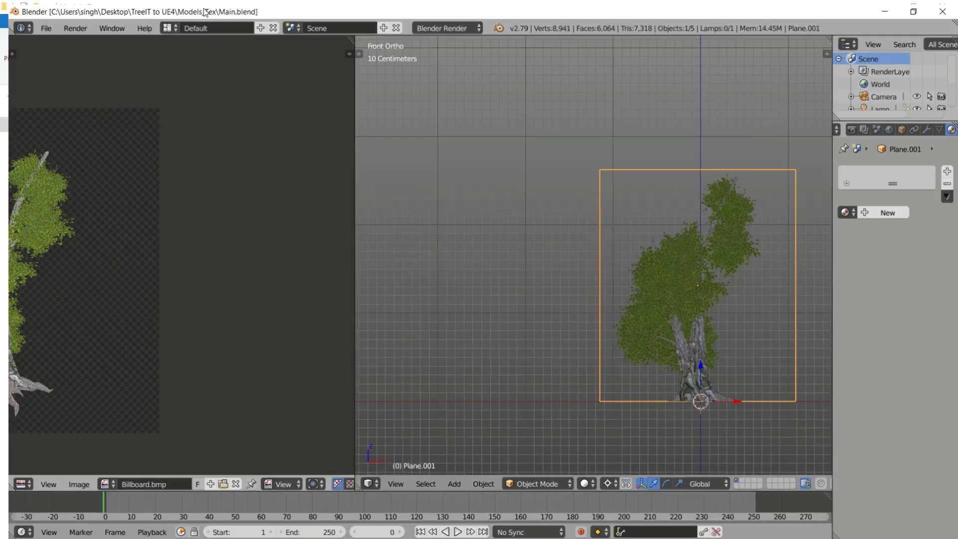
key(n)
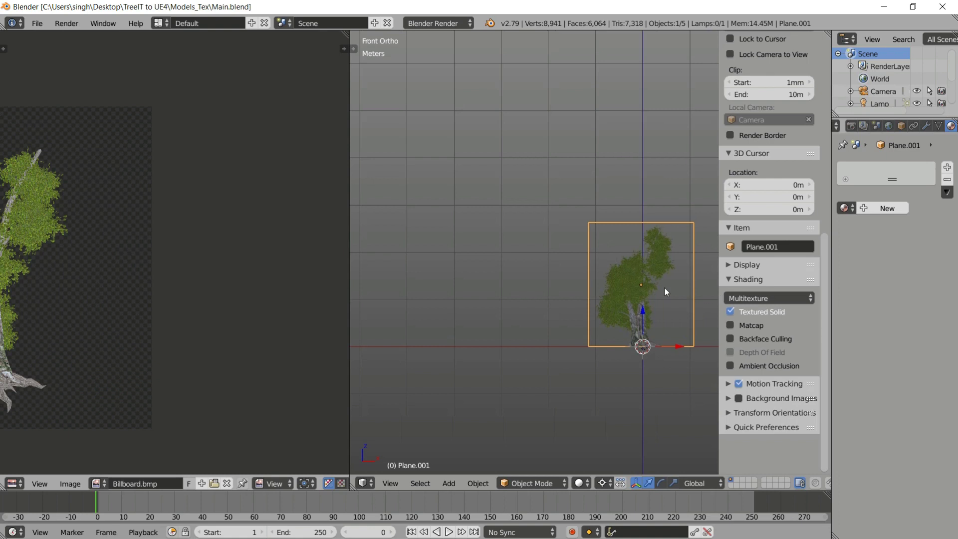
key(x)
click(652, 291)
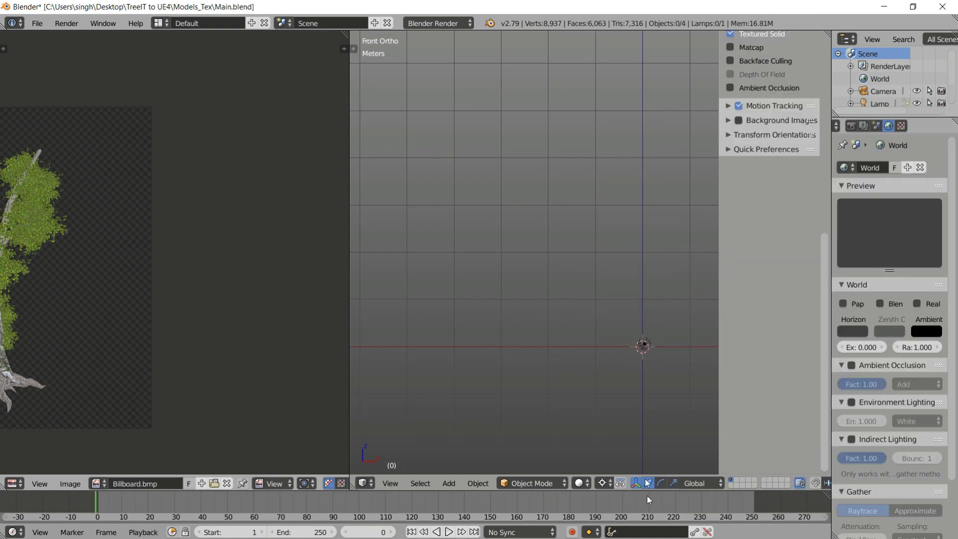
Unhide all hidden objects in the scene and view the revealed tree from an angle
scroll(670, 242, up, 2)
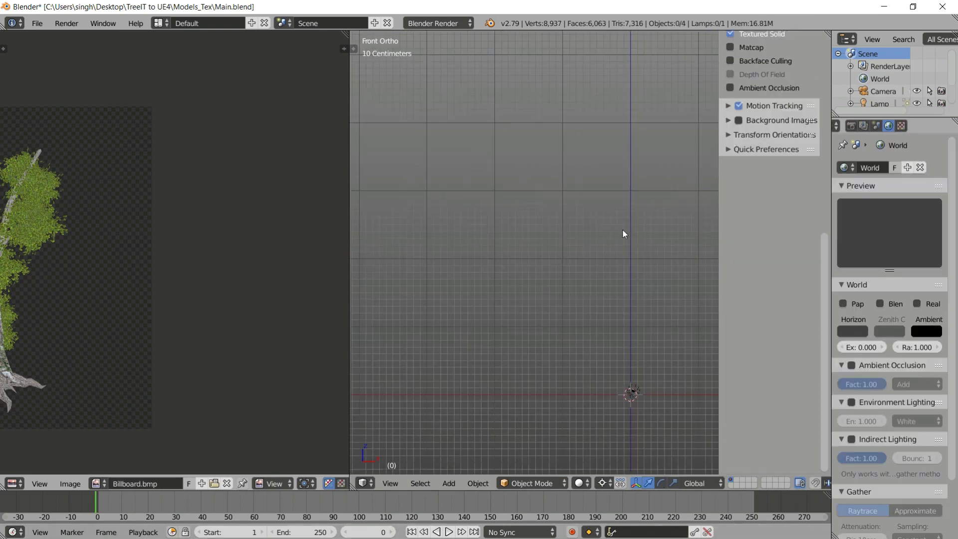
key(super)
key(super)
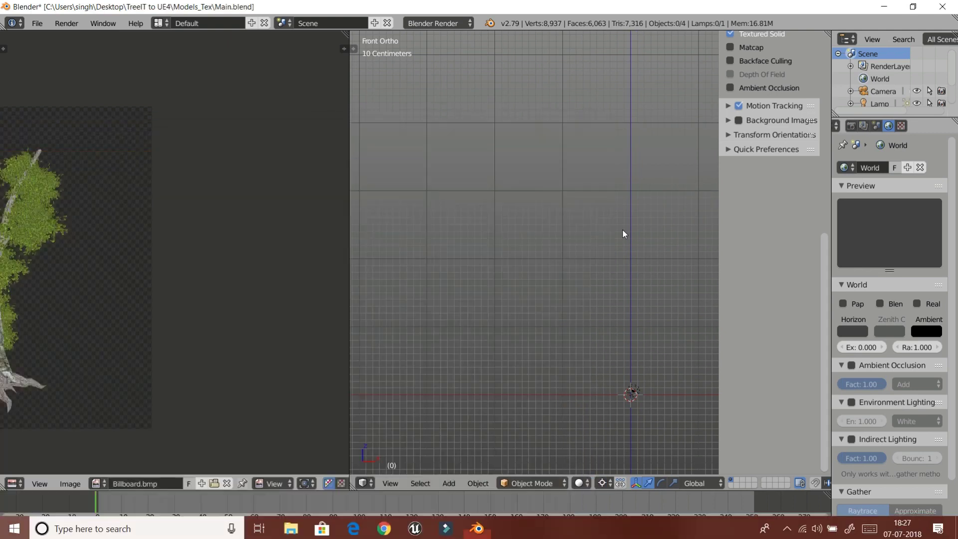
key(alt+h)
scroll(608, 283, down, 5)
scroll(606, 338, up, 3)
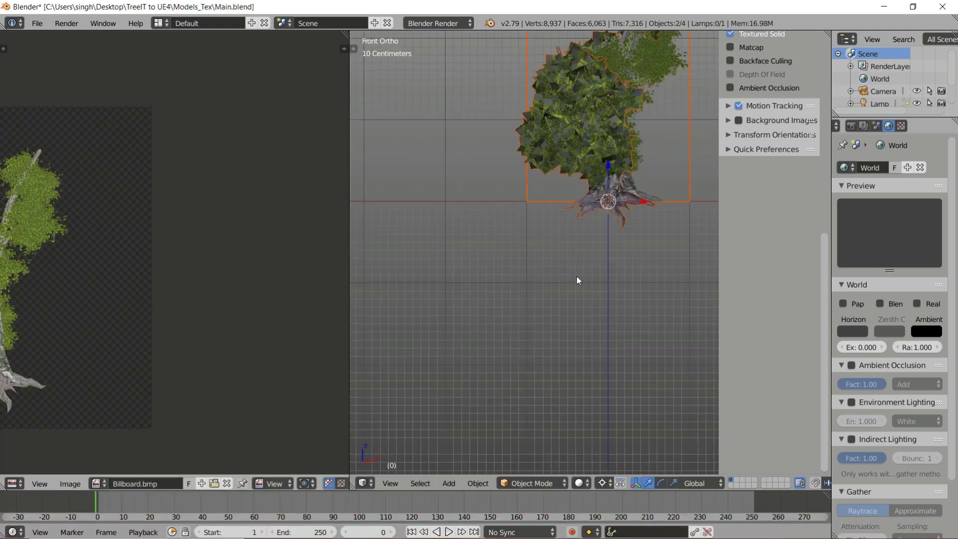
middle_drag(607, 338, 523, 296)
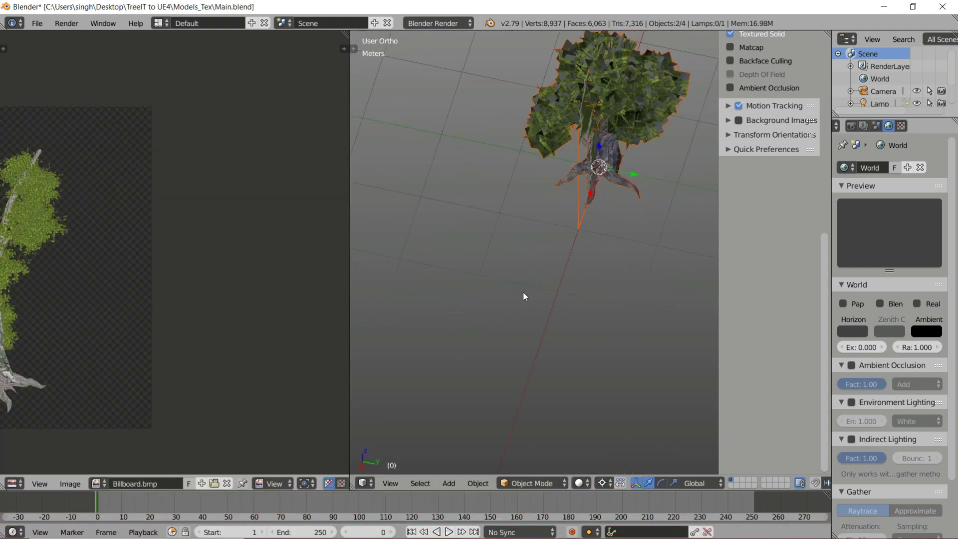
Delete the remaining billboard object Plane beside the tree and merge the image editor area into the 3D view
right_click(580, 218)
key(x)
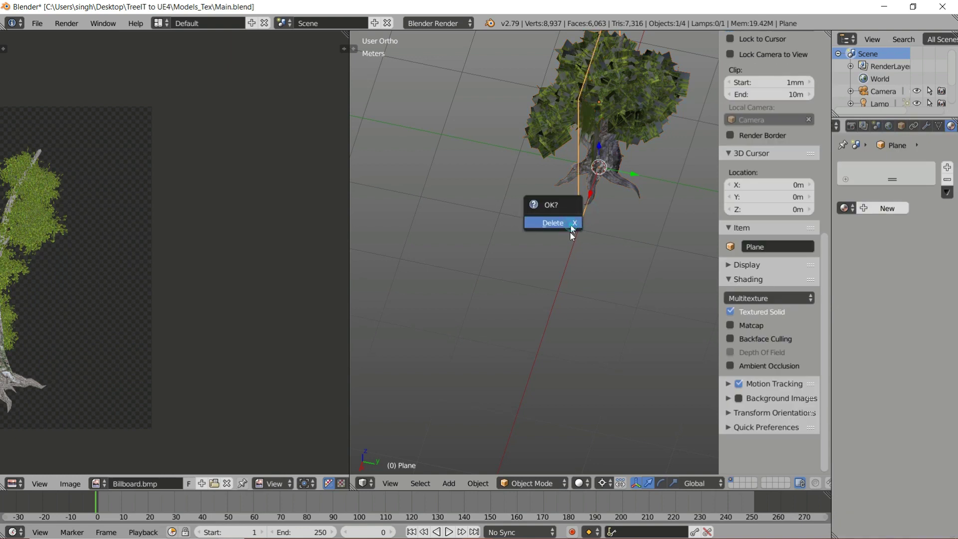
click(570, 226)
drag(354, 491, 189, 374)
middle_drag(556, 270, 617, 200)
scroll(617, 198, up, 4)
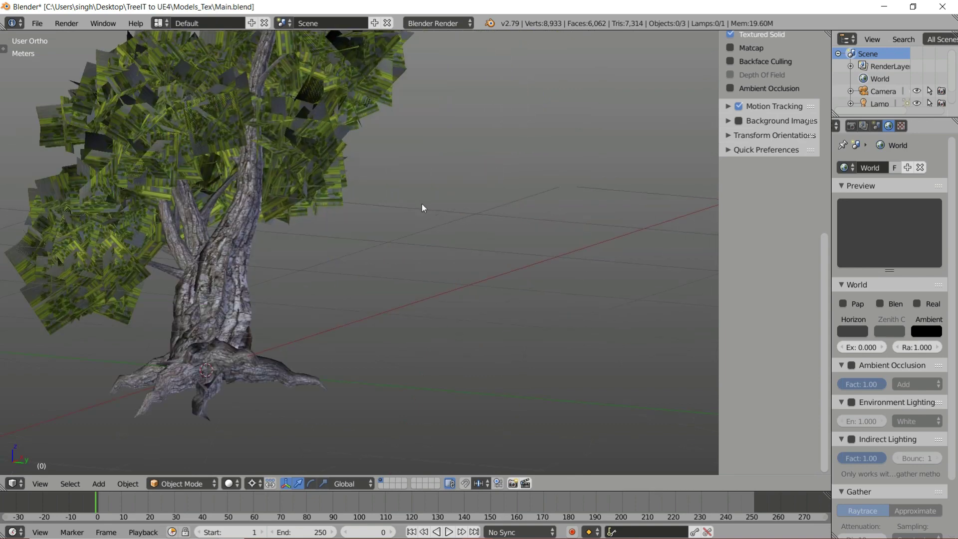
Select the MainTree object and inspect its foliage, trunk and roots from several sides
shift+middle_drag(503, 208, 651, 248)
scroll(651, 248, down, 2)
right_click(465, 257)
middle_drag(330, 263, 394, 263)
scroll(541, 259, up, 3)
scroll(542, 260, up, 2)
middle_drag(541, 260, 404, 298)
scroll(328, 230, down, 5)
middle_drag(328, 231, 433, 175)
scroll(510, 174, up, 2)
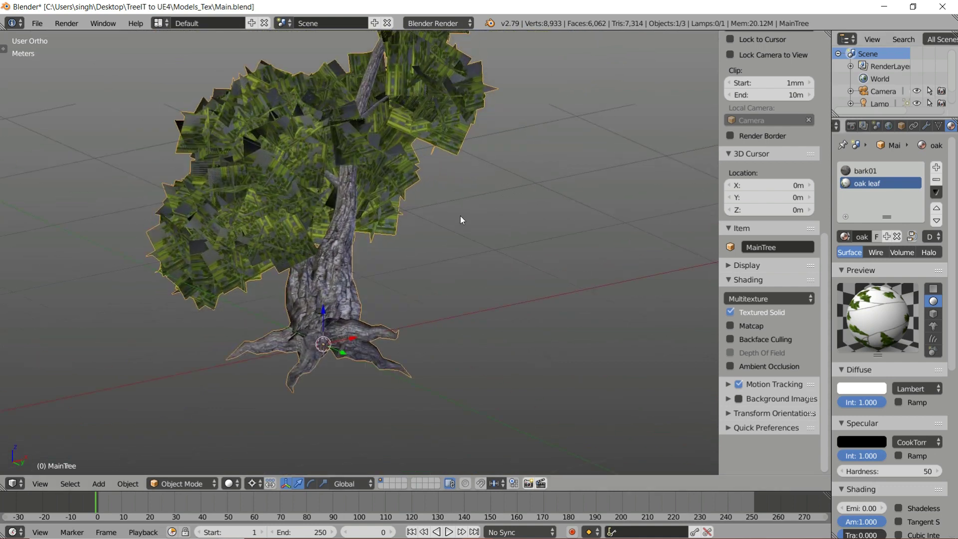
middle_drag(349, 256, 782, 270)
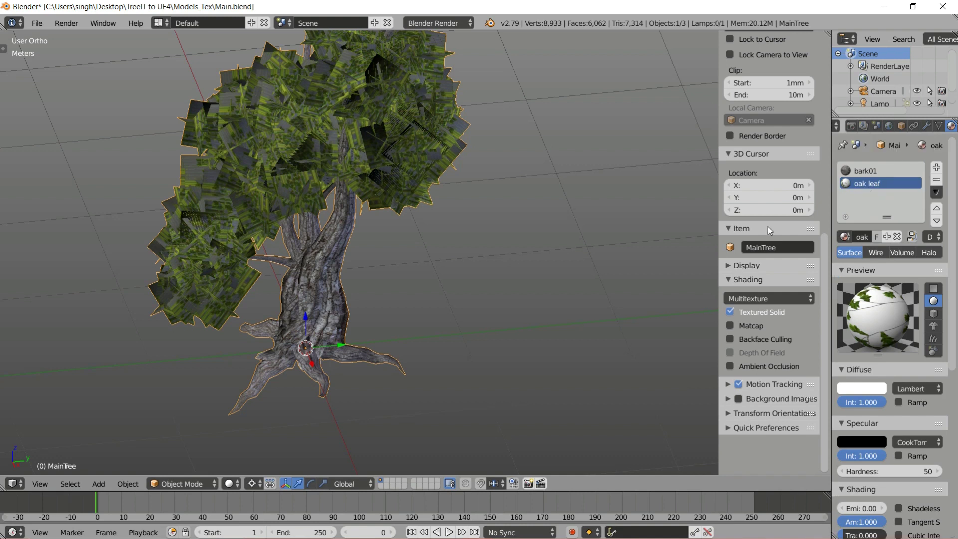
Turn the viewport's Textured Solid shading off and back on while viewing the tree
click(647, 369)
click(729, 399)
click(728, 399)
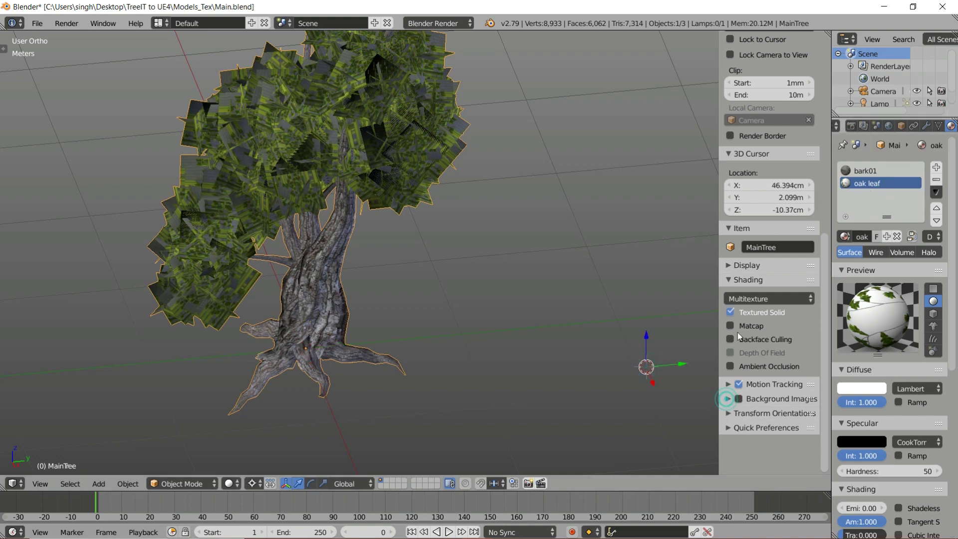
click(731, 313)
middle_drag(224, 380, 344, 352)
click(728, 312)
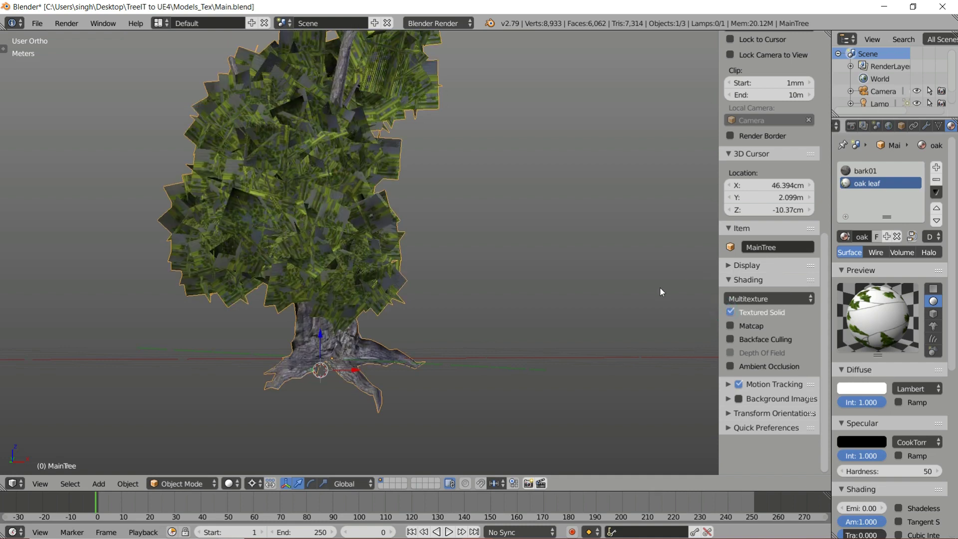
middle_drag(660, 292, 320, 312)
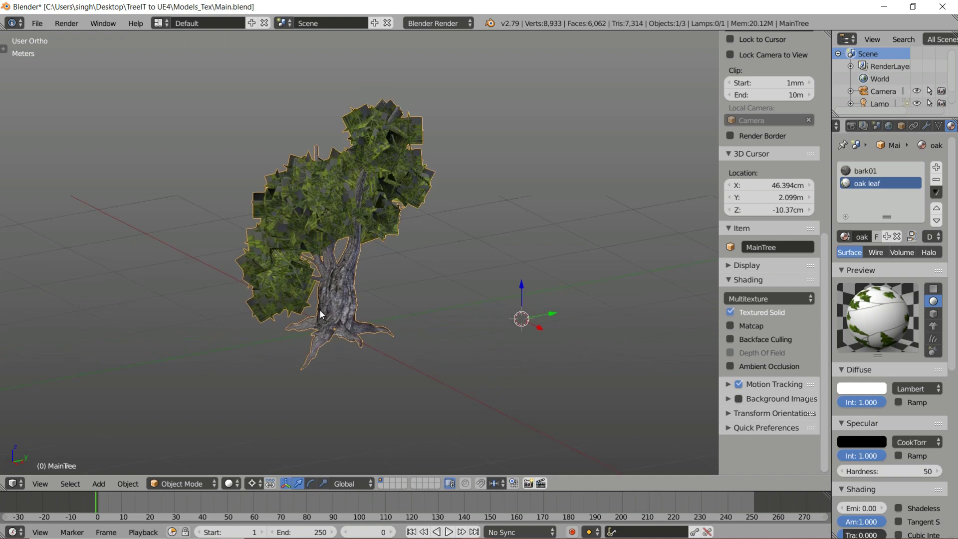
Enter Edit Mode on MainTree and deselect all of its geometry
key(Tab)
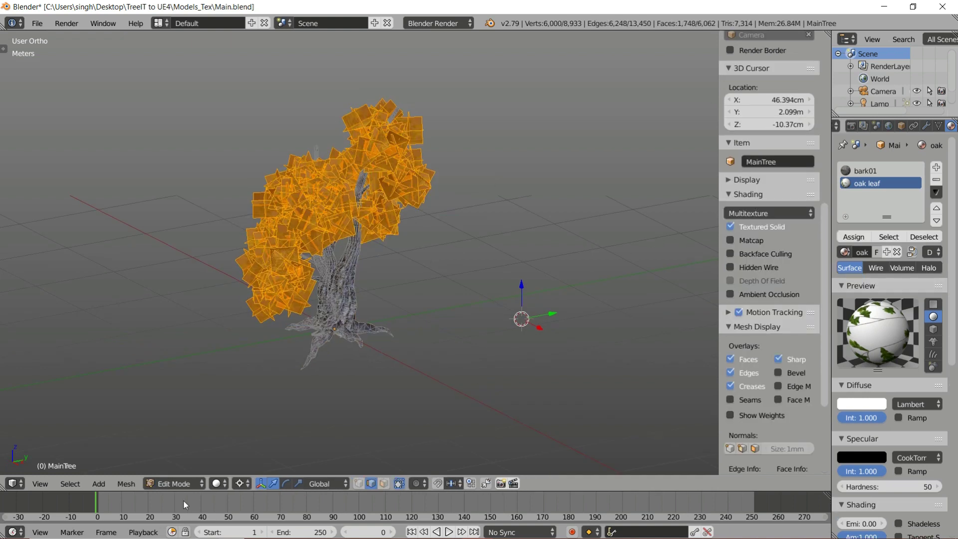
click(174, 484)
scroll(328, 265, up, 6)
key(a)
key(Tab)
click(353, 283)
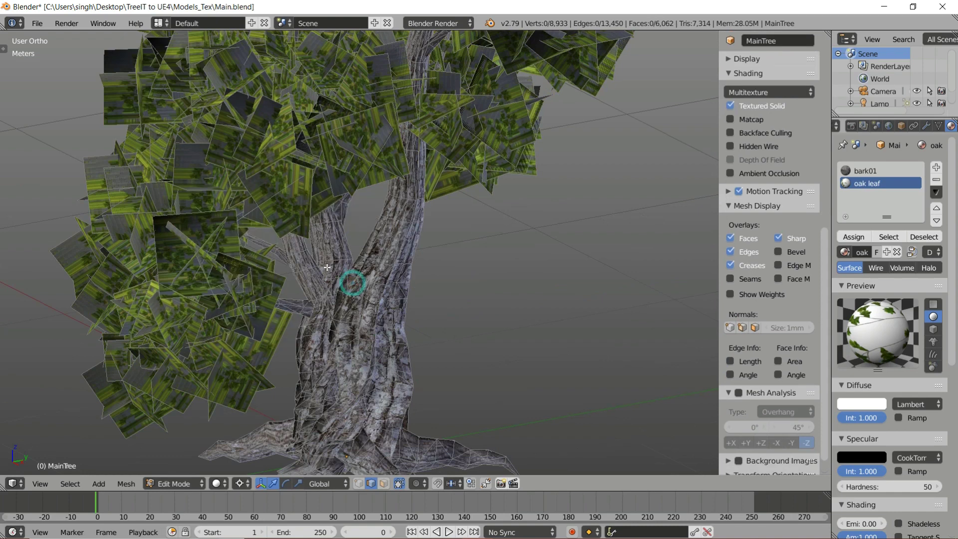
Compare the tree in Object and Texture Paint modes, and return to Edit Mode
scroll(410, 263, down, 4)
scroll(269, 228, up, 7)
key(Tab)
key(Tab)
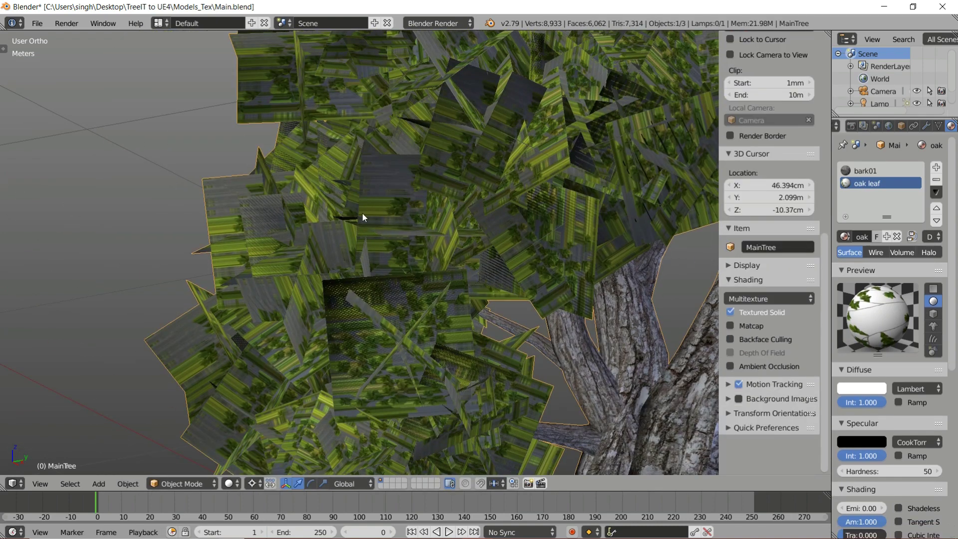
key(Tab)
click(449, 216)
scroll(619, 278, down, 6)
scroll(618, 282, up, 4)
key(Tab)
click(527, 324)
key(Tab)
click(607, 237)
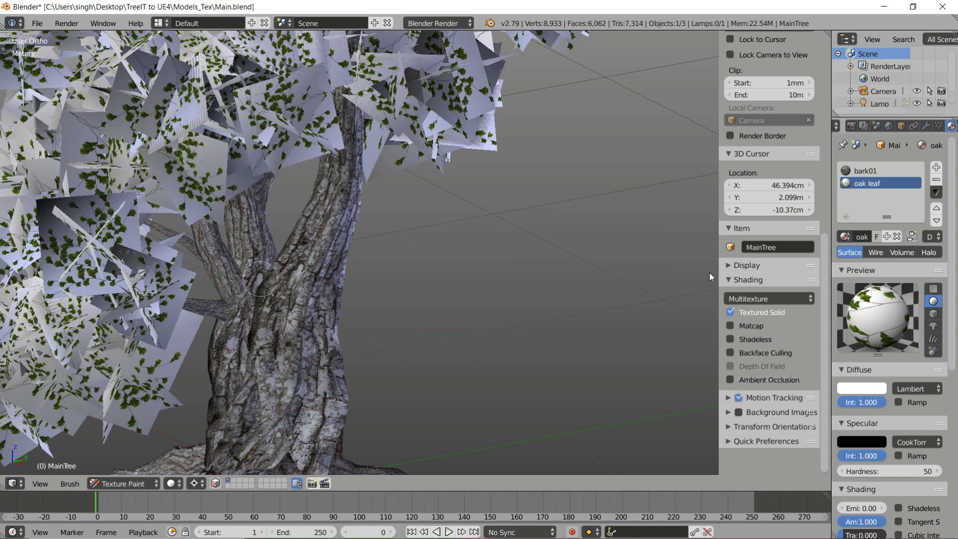
key(Tab)
Select several linked leaf cards on the tree's lowest foliage cluster
scroll(791, 299, down, 6)
scroll(613, 208, down, 4)
scroll(649, 300, up, 5)
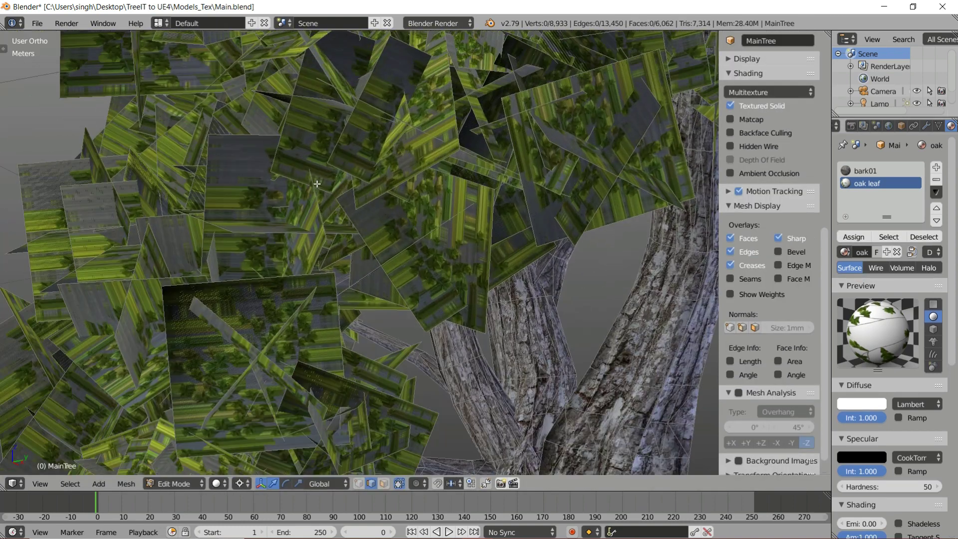
scroll(621, 336, down, 5)
scroll(344, 214, up, 4)
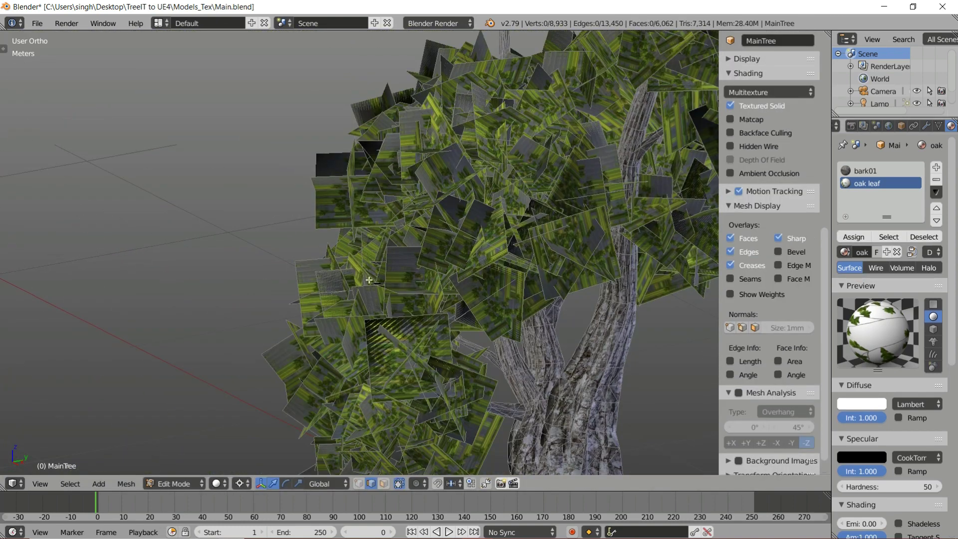
key(l)
key(l)
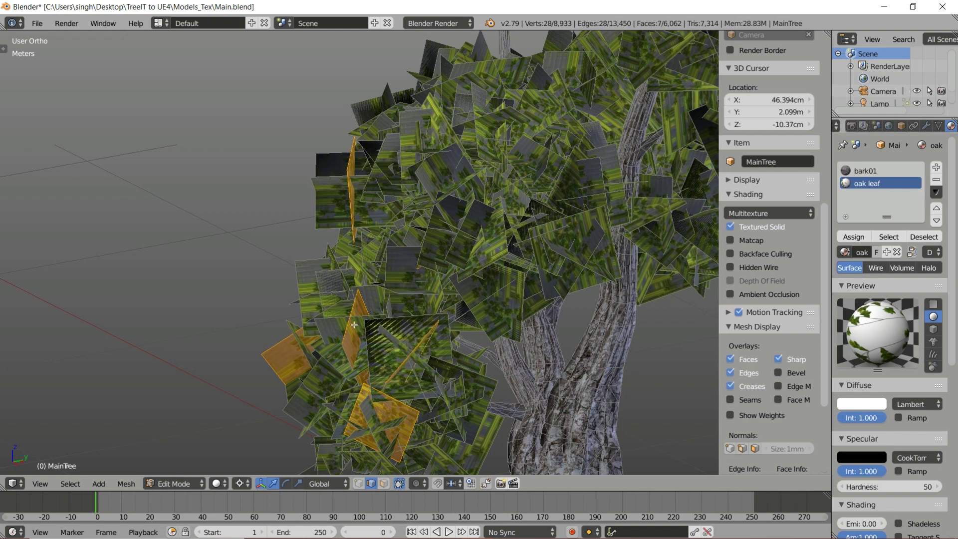
key(l)
key(l)
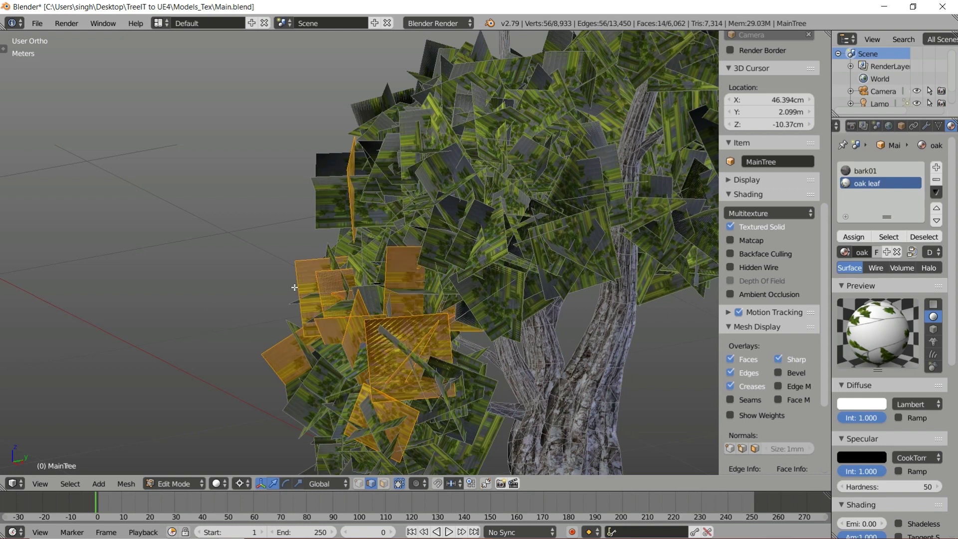
Switch the mesh selection mode to Face, keeping the leaf cards selected
key(shift+g)
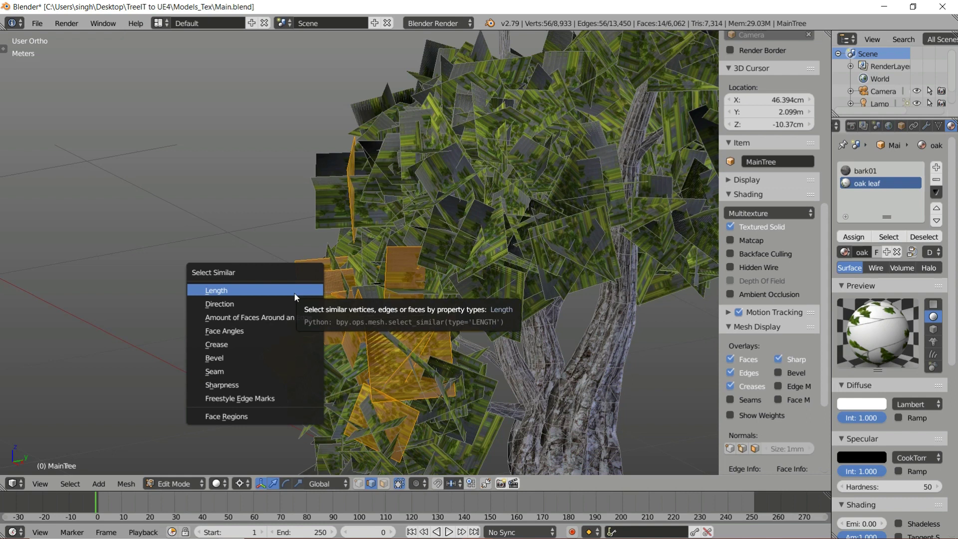
key(ctrl+Tab)
click(383, 295)
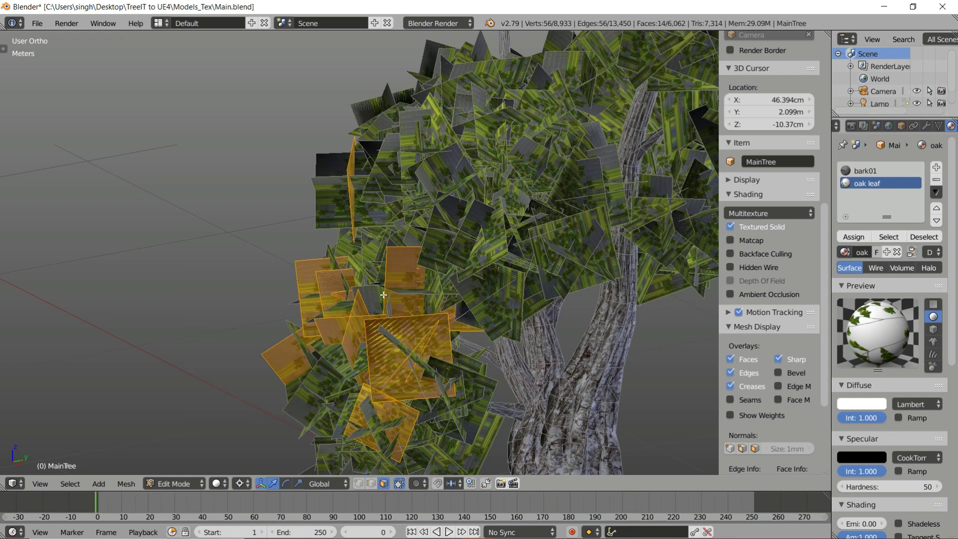
key(ctrl+Tab)
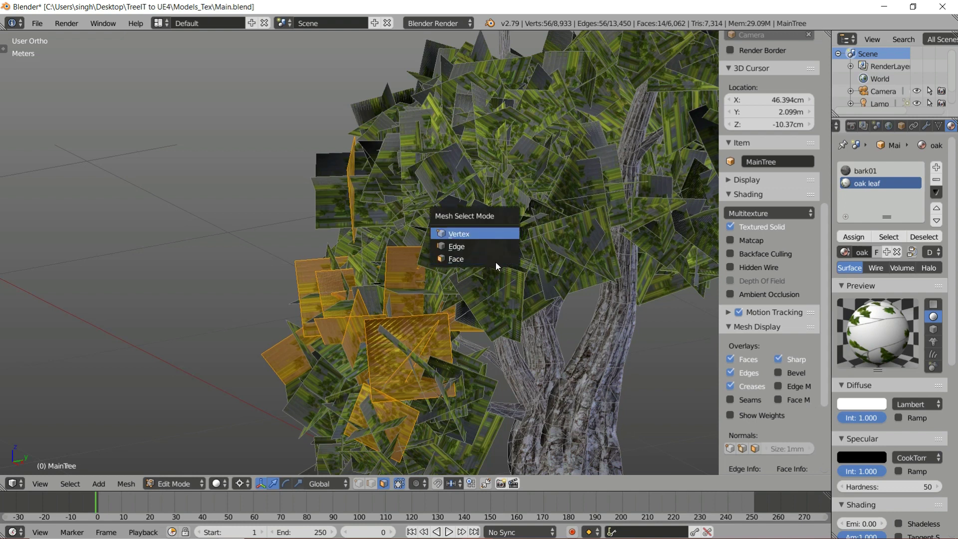
key(ctrl+Tab)
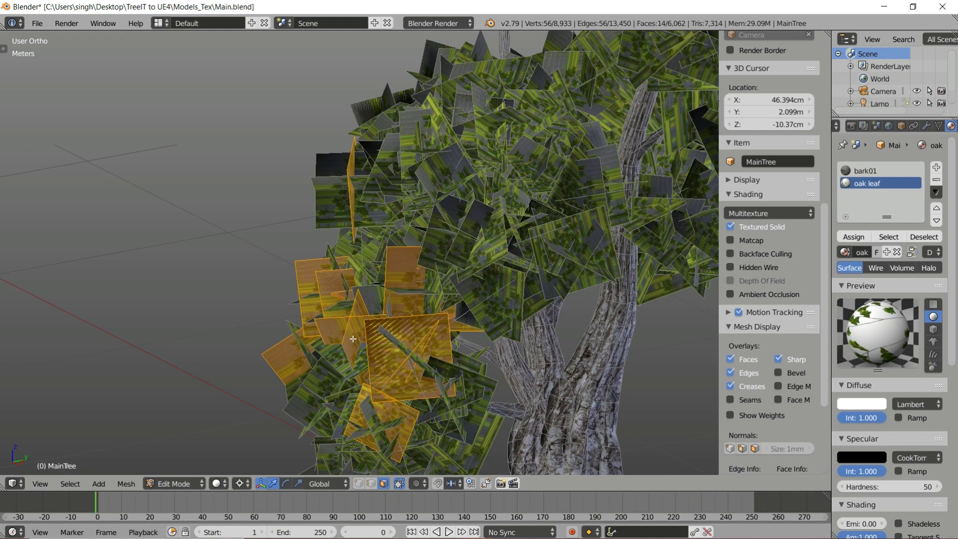
Extend the leaf card selection to all faces of similar area with Select Similar
key(shift+g)
click(70, 486)
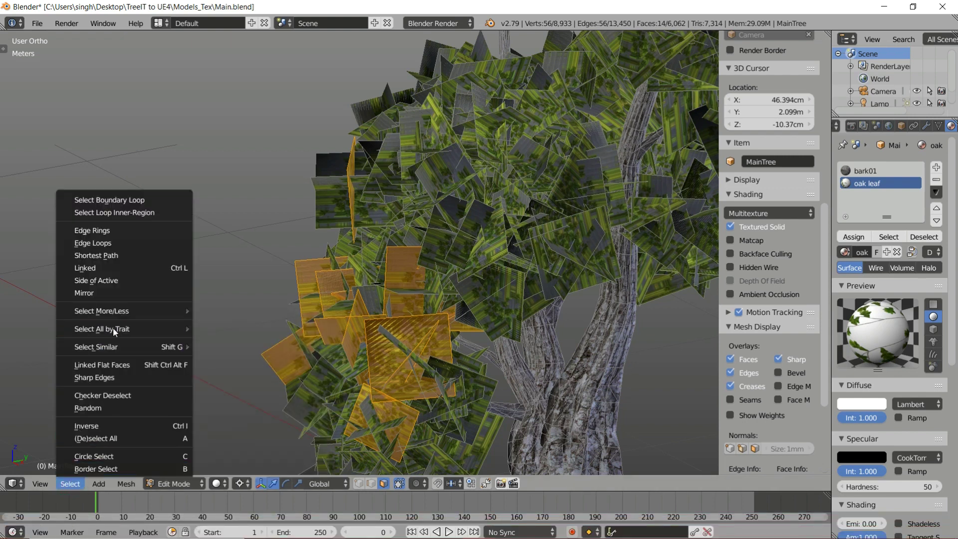
mouse_move(113, 329)
mouse_move(118, 350)
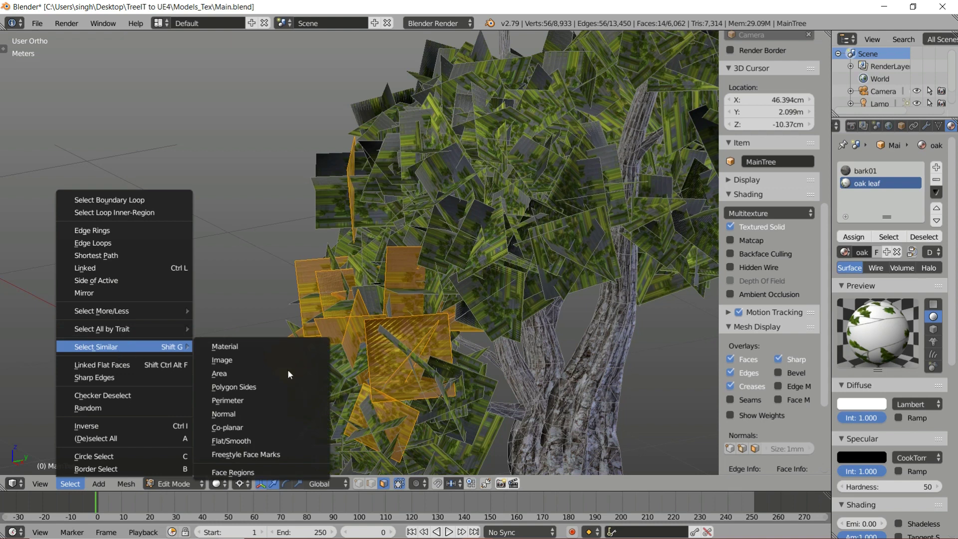
key(shift+g)
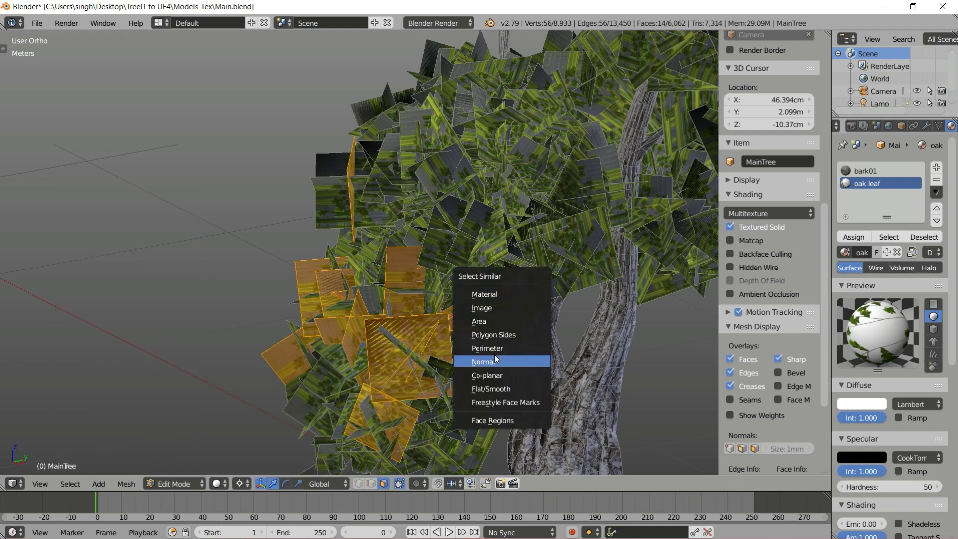
click(497, 324)
Add individual unselected leaf cards in the middle and upper crown to the selection
middle_drag(498, 323, 512, 205)
shift+right_click(511, 193)
shift+right_click(502, 198)
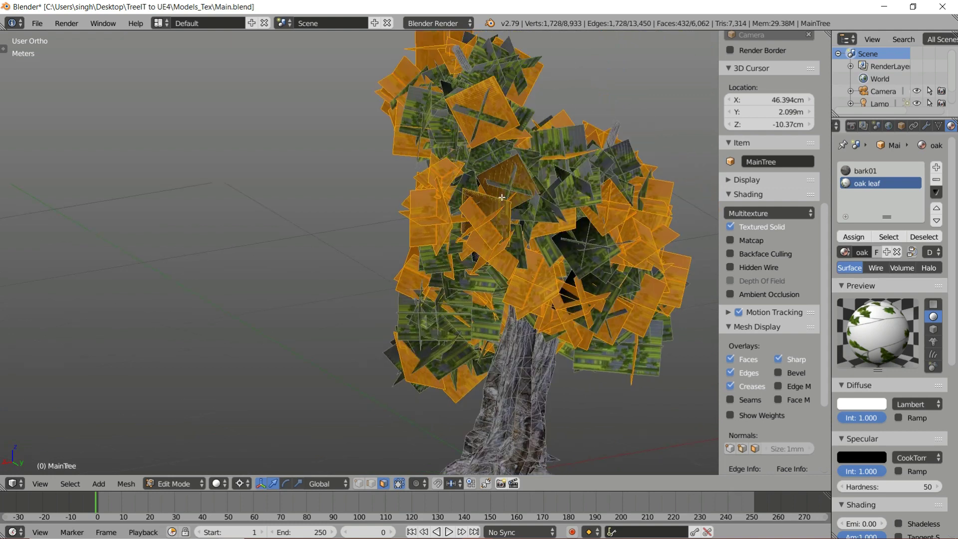
shift+right_click(566, 206)
shift+right_click(537, 195)
shift+right_click(536, 216)
shift+right_click(584, 259)
shift+right_click(555, 155)
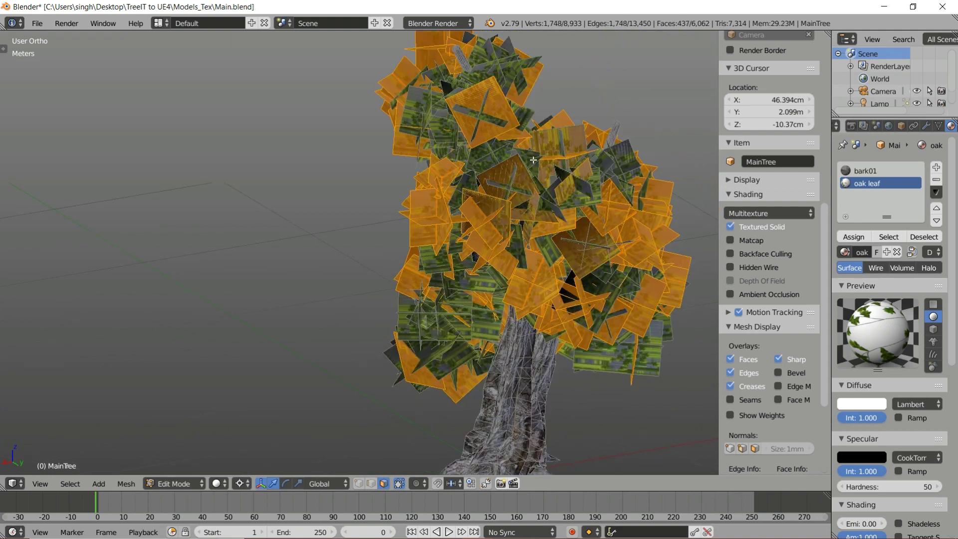
shift+right_click(528, 163)
shift+right_click(479, 156)
shift+right_click(459, 146)
shift+right_click(421, 108)
shift+right_click(435, 99)
shift+right_click(463, 124)
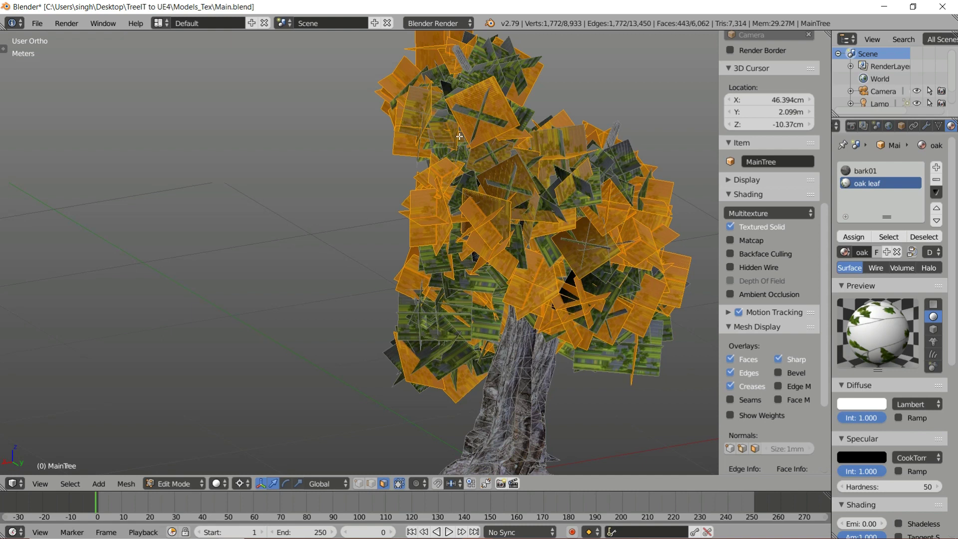
Extend the leaf card selection to all faces of similar perimeter
key(shift+g)
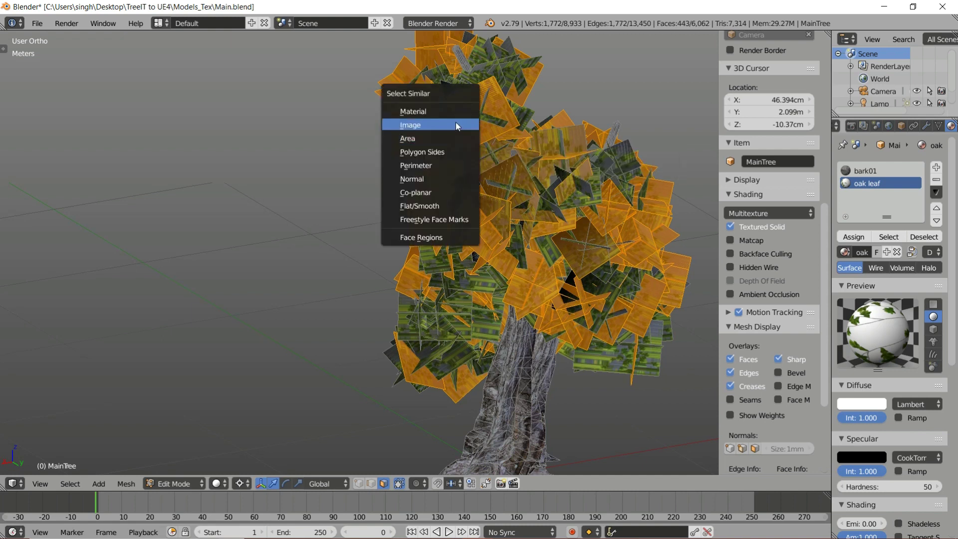
click(447, 164)
scroll(489, 245, up, 3)
middle_drag(489, 245, 513, 287)
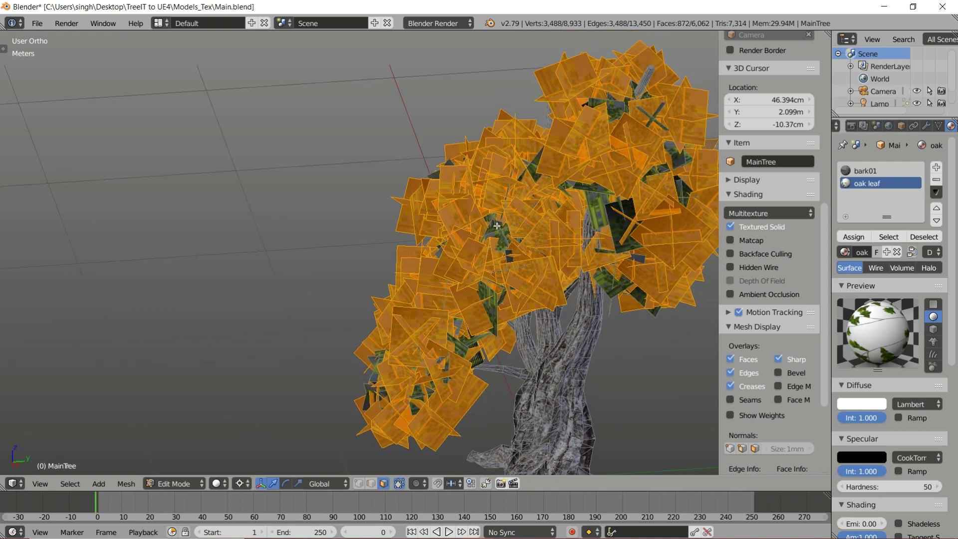
Run Select Similar once more, hide the selected leaf cards and clear the selection
key(shift+g)
click(493, 200)
middle_drag(524, 220, 450, 362)
key(a)
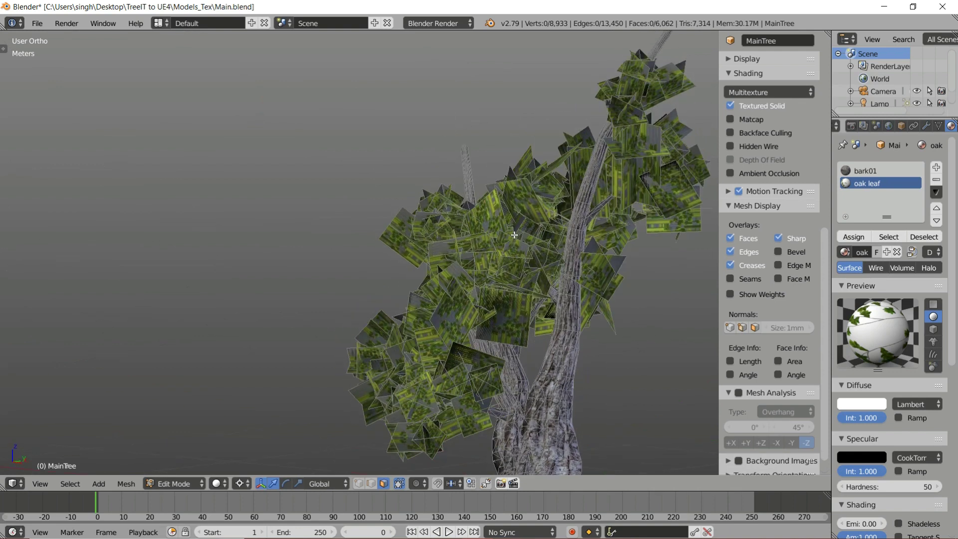
Select a group of the still visible leaf cards in the middle of the crown
key(l)
key(l)
key(l)
key(l)
key(l)
key(l)
key(l)
key(l)
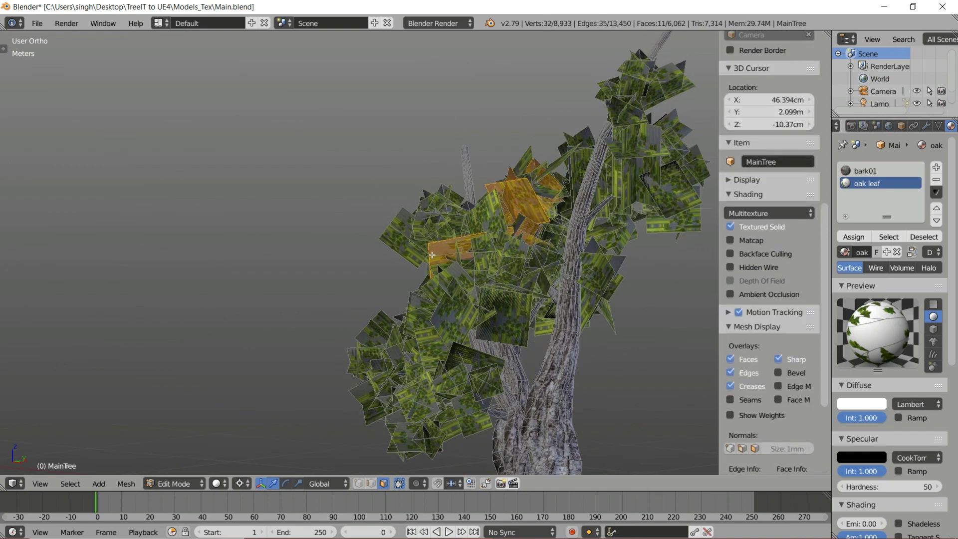
shift+right_click(434, 227)
shift+right_click(396, 237)
Extend the selection to faces with a similar normal and to faces with a similar area
key(shift+g)
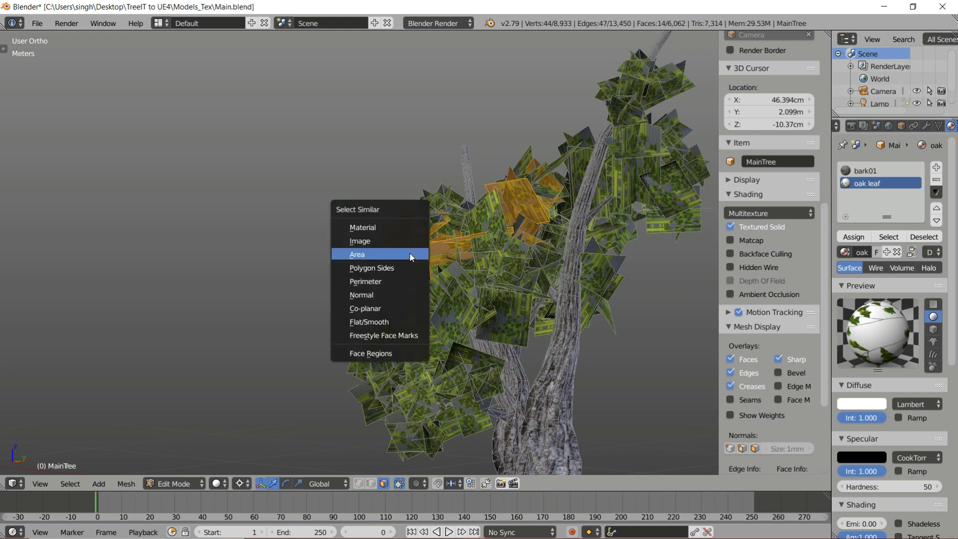
click(392, 295)
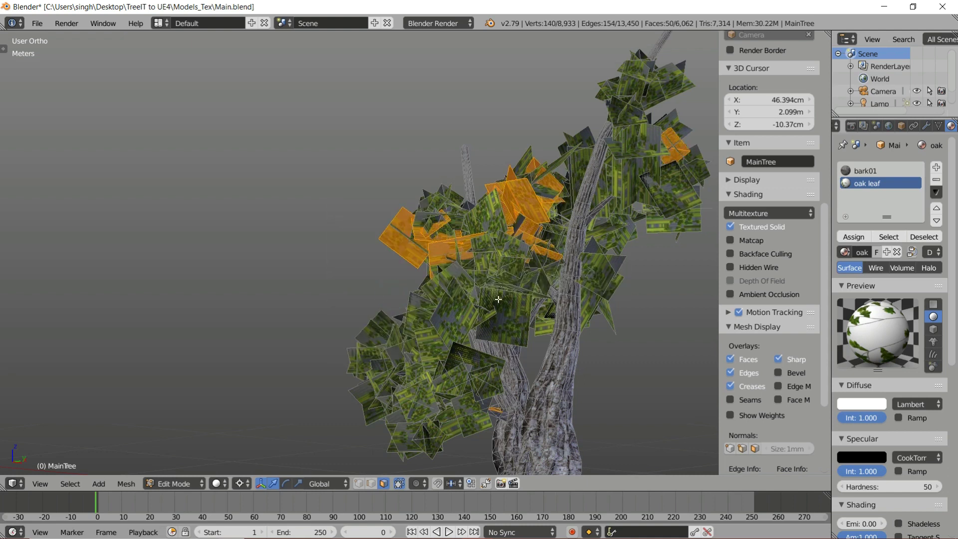
key(shift+g)
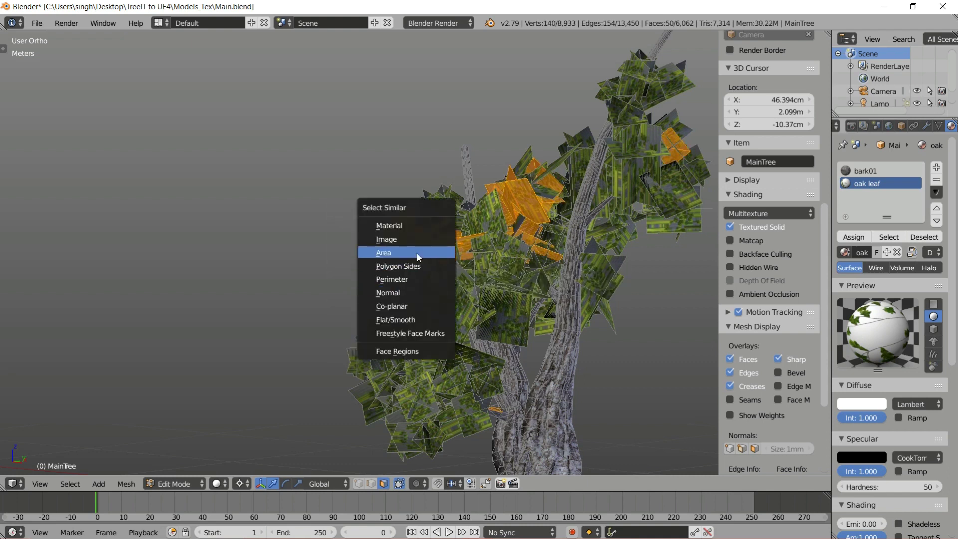
click(418, 253)
Add several still unselected leaf cards in the middle and lower crown to the selection
middle_drag(417, 253, 512, 281)
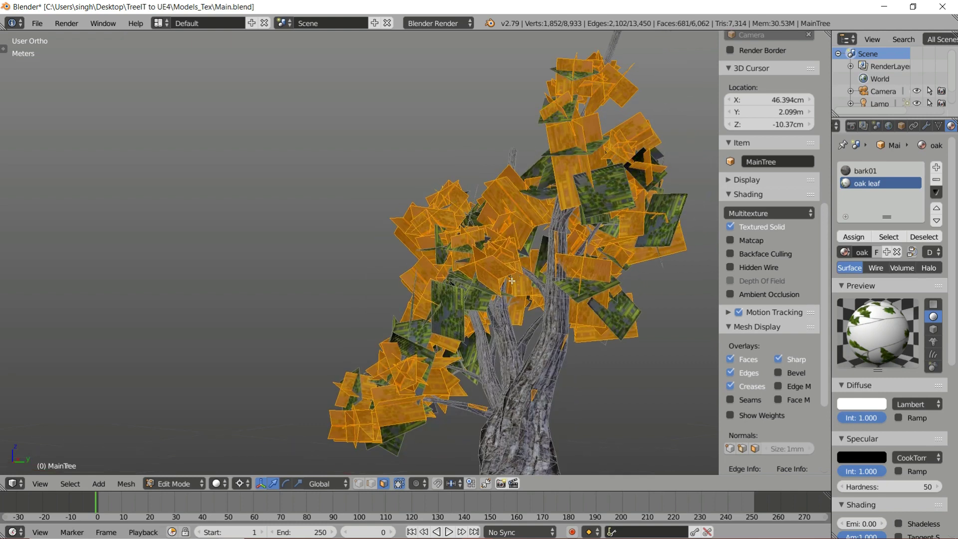
shift+right_click(448, 309)
middle_drag(453, 309, 414, 338)
shift+right_click(445, 343)
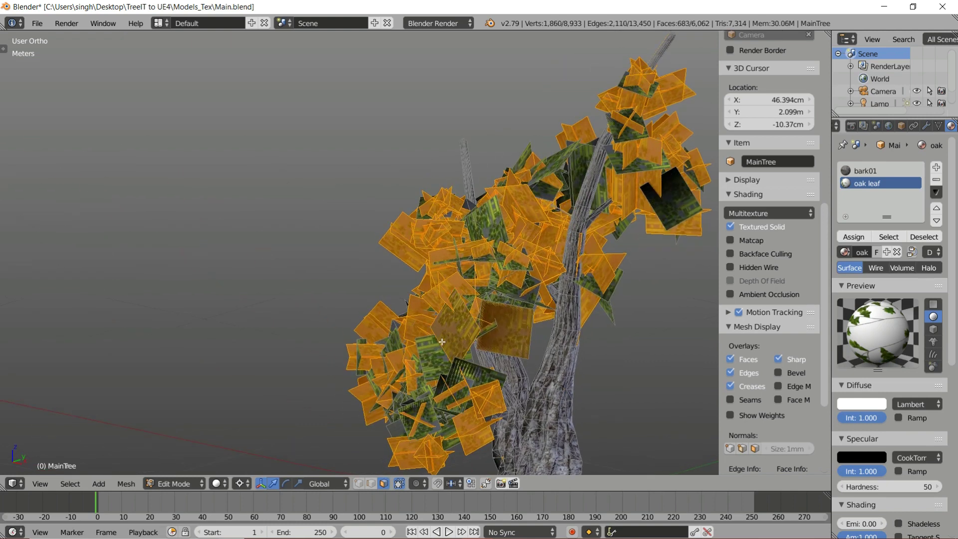
shift+right_click(429, 352)
shift+right_click(402, 396)
shift+right_click(421, 414)
shift+right_click(476, 380)
shift+right_click(465, 391)
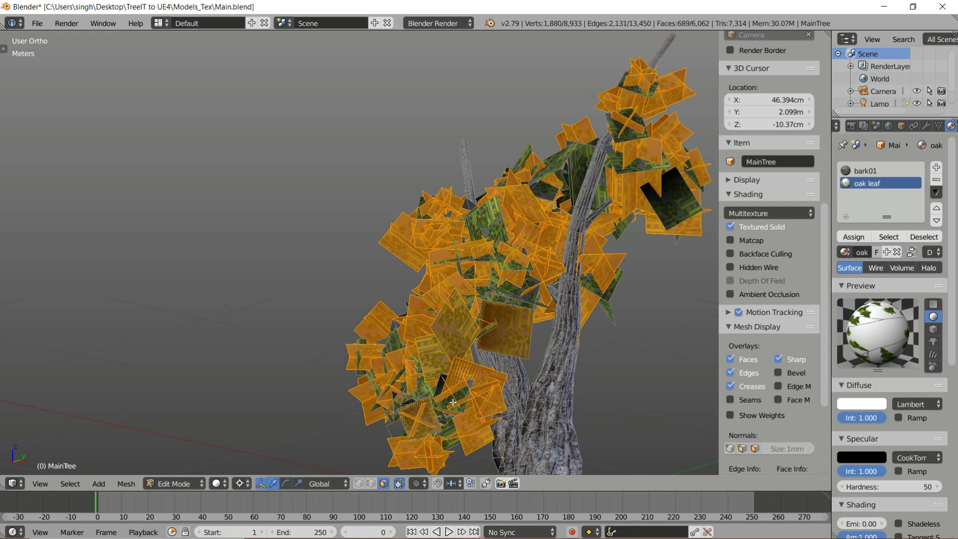
shift+right_click(449, 397)
Extend the leaf card selection to faces of similar area and hide the selected cards
key(shift+g)
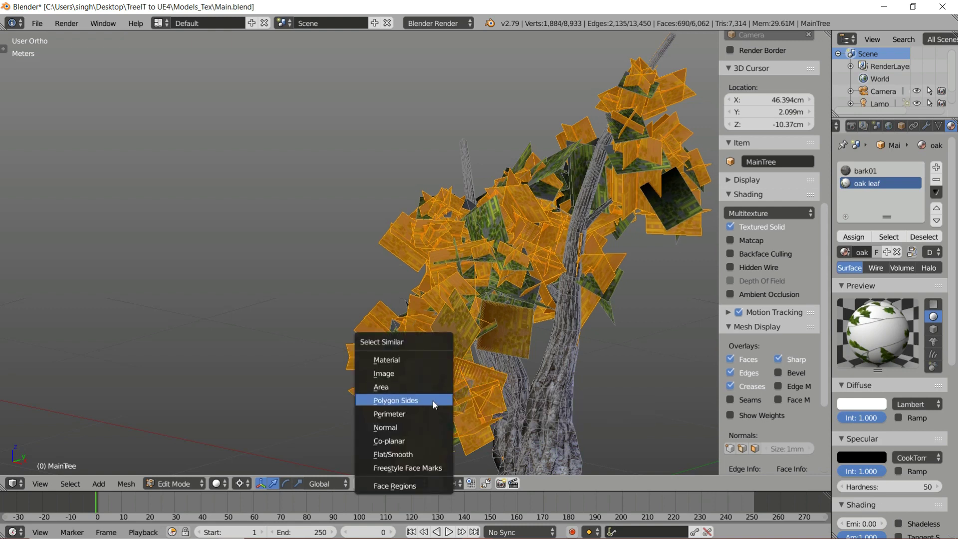
click(420, 386)
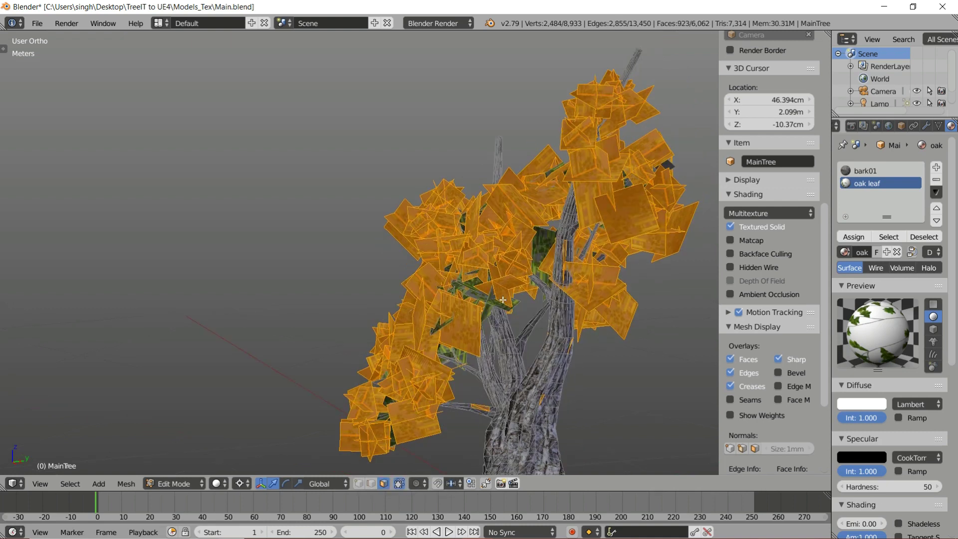
key(a)
Select several of the remaining connected leaf cards between the two main branches
scroll(473, 292, up, 4)
middle_drag(473, 292, 511, 296)
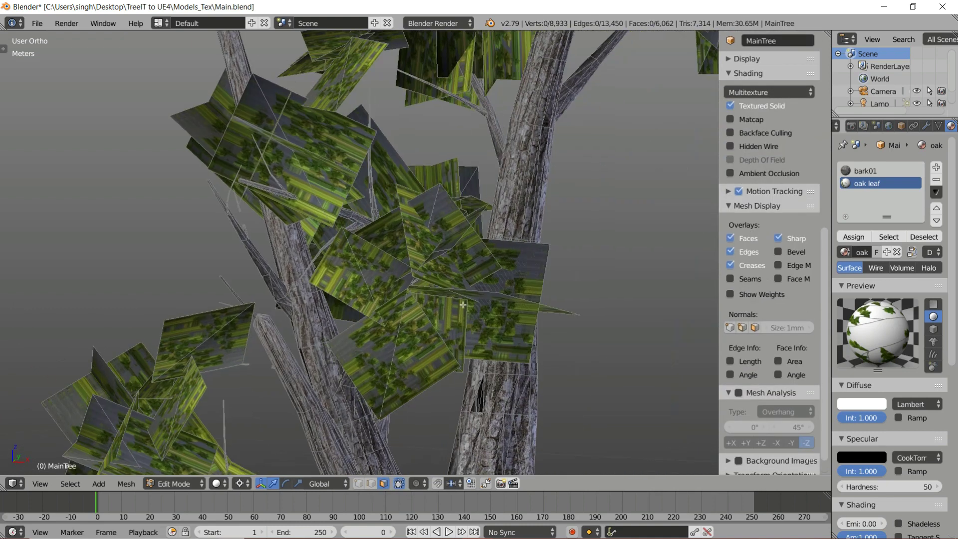
key(l)
key(l)
key(l)
key(l)
key(l)
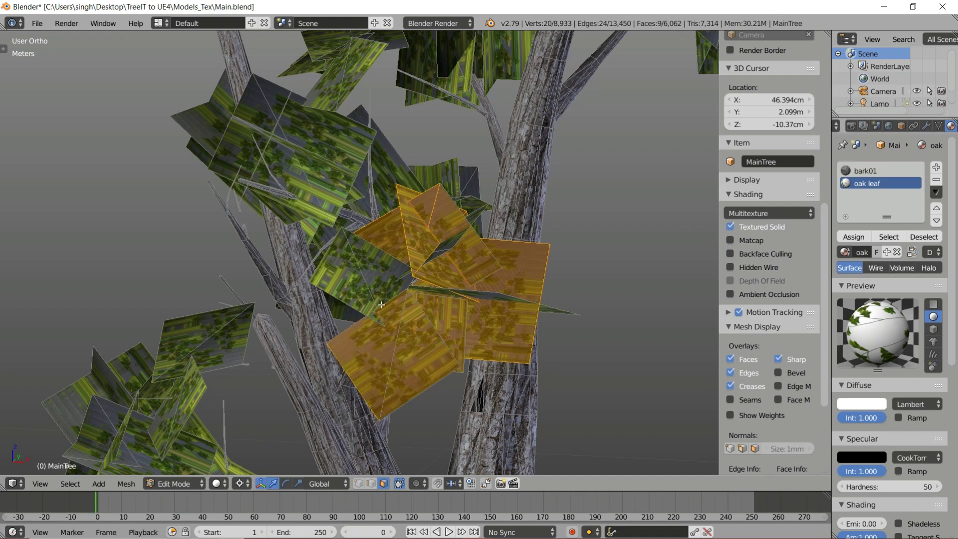
Extend the selection to the remaining leaf cards with Select Similar and hide them
key(shift+g)
click(387, 277)
scroll(535, 268, down, 4)
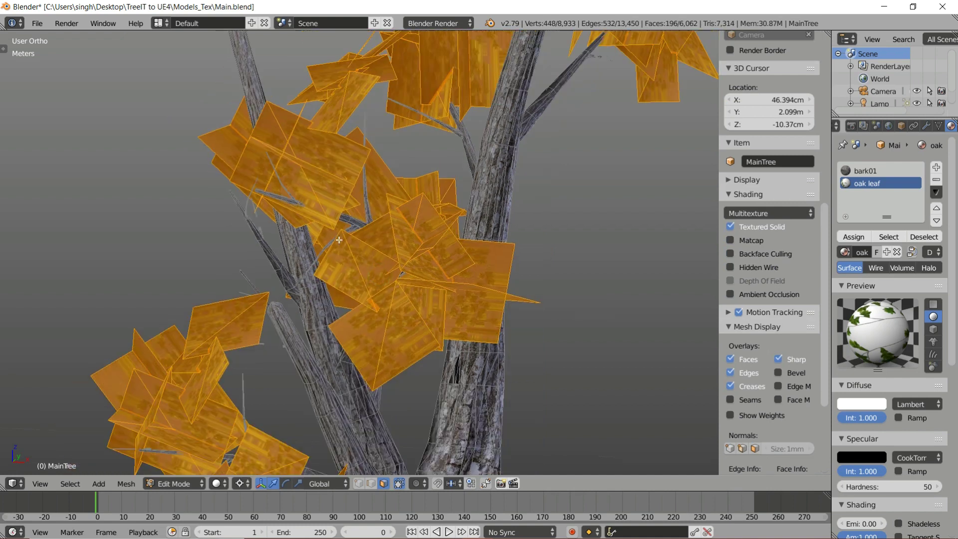
middle_drag(535, 269, 475, 272)
key(h)
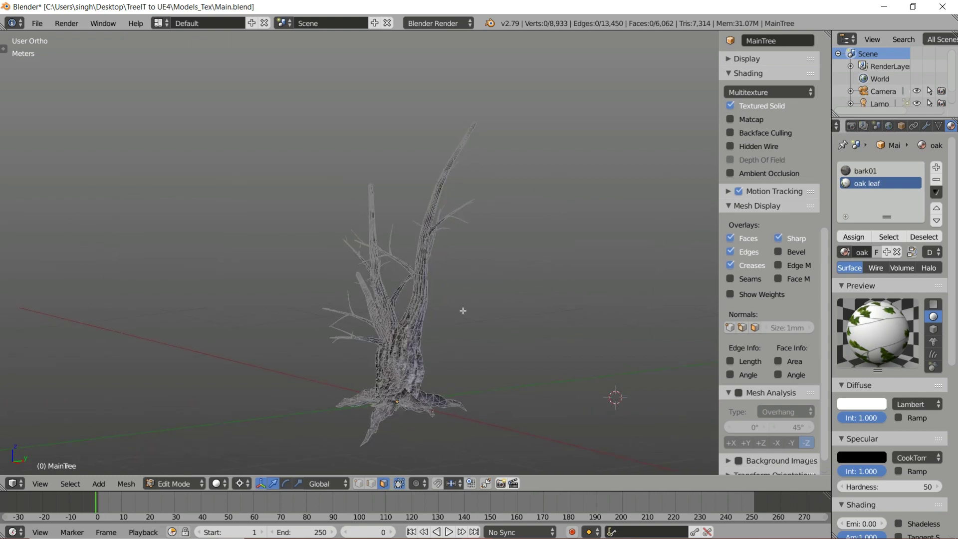
Reveal all hidden leaf cards with the whole foliage selected
key(alt+h)
scroll(463, 311, down, 3)
middle_drag(540, 286, 423, 280)
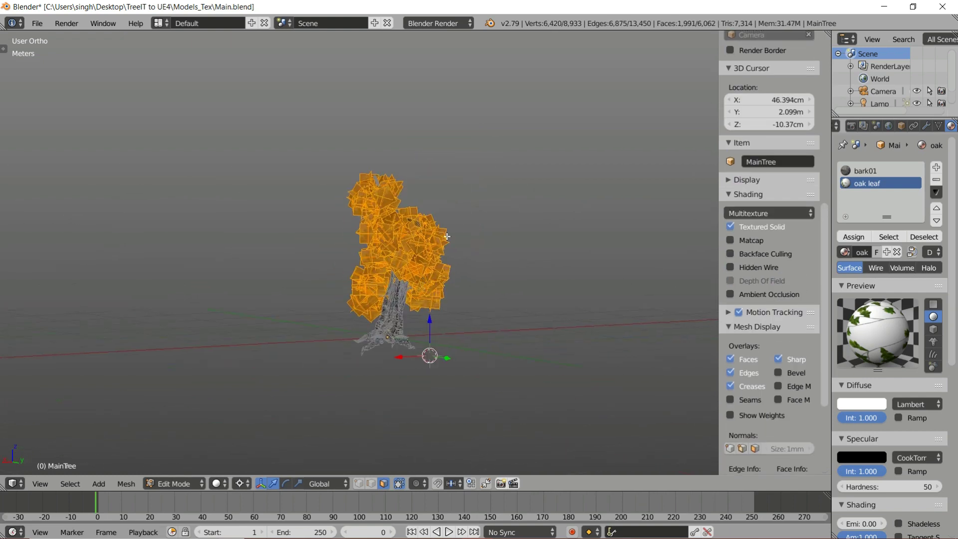
middle_drag(447, 236, 499, 279)
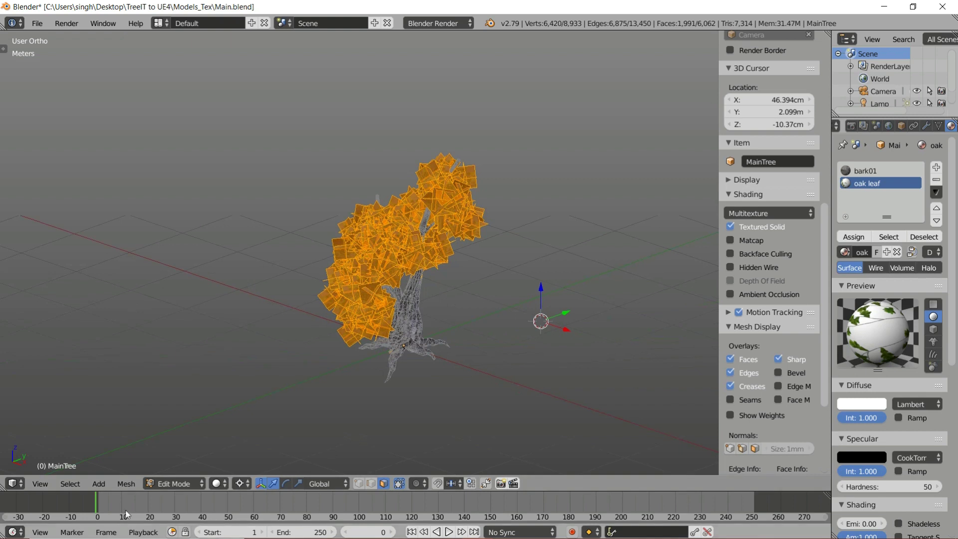
Split the 3D view in two and turn the new area into a UV/Image Editor
drag(4, 488, 357, 410)
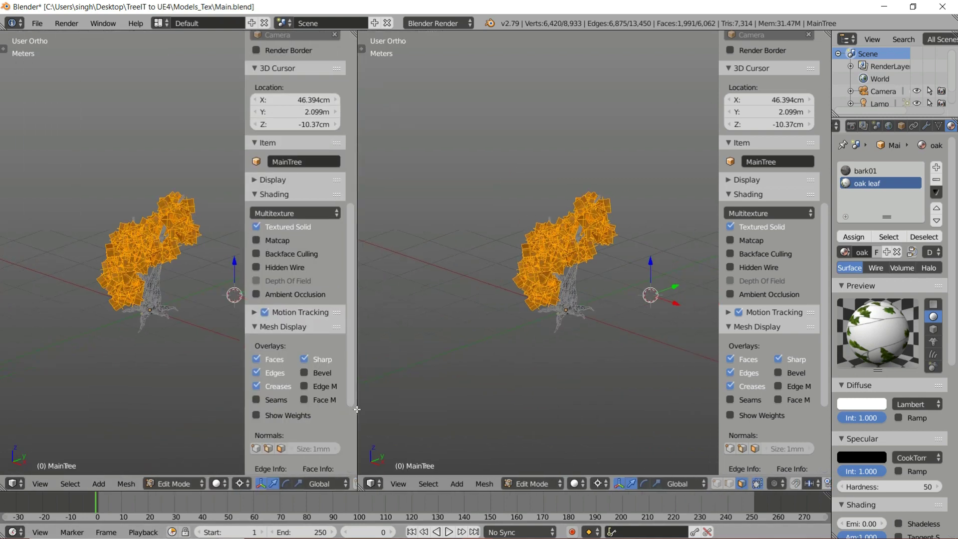
key(n)
click(14, 484)
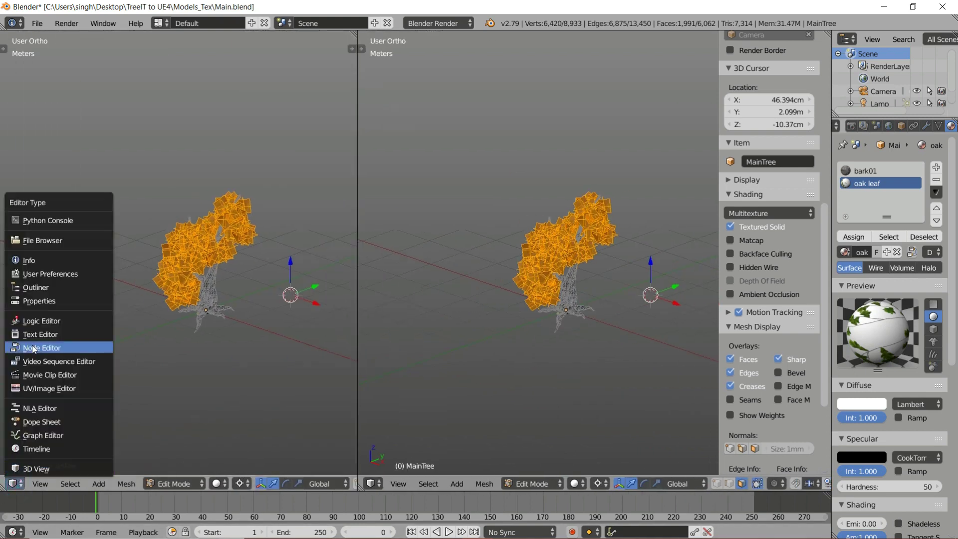
click(49, 389)
Examine the UV layout of the selected leaf cards against the oak leaf.dds texture
scroll(227, 397, down, 6)
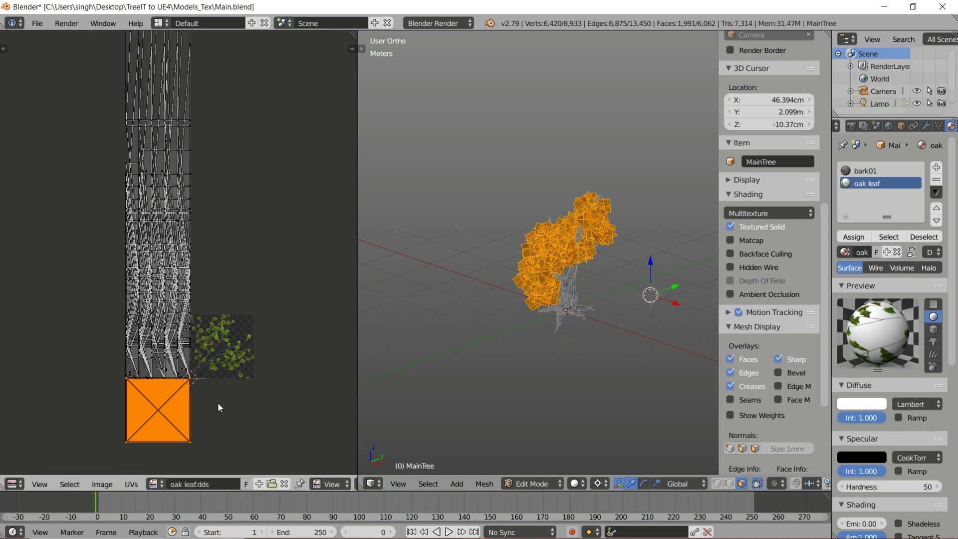
scroll(217, 402, down, 4)
scroll(246, 372, down, 2)
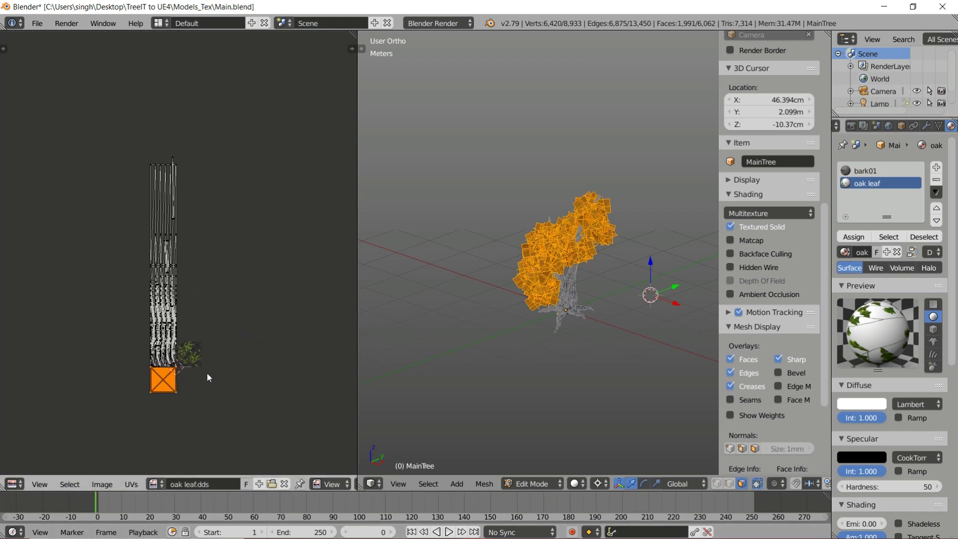
scroll(199, 310, up, 10)
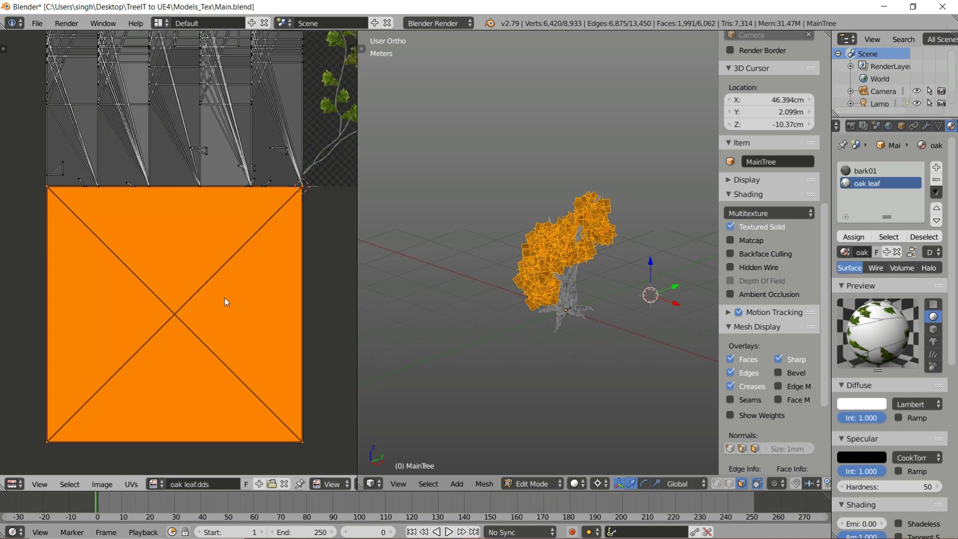
scroll(224, 298, up, 3)
shift+middle_drag(620, 341, 612, 358)
scroll(602, 314, up, 4)
scroll(554, 325, down, 1)
middle_drag(540, 334, 421, 332)
scroll(170, 309, down, 12)
scroll(197, 273, up, 5)
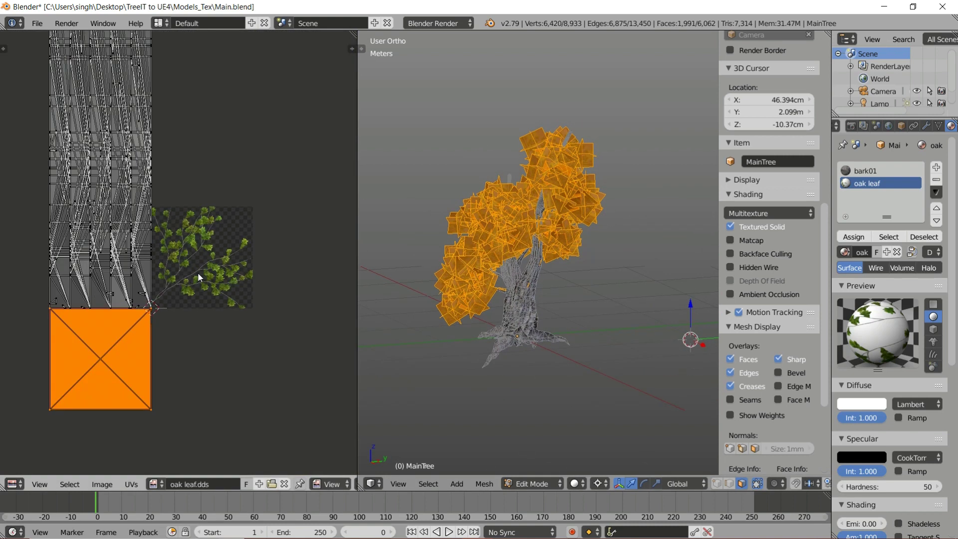
key(r)
right_click(253, 307)
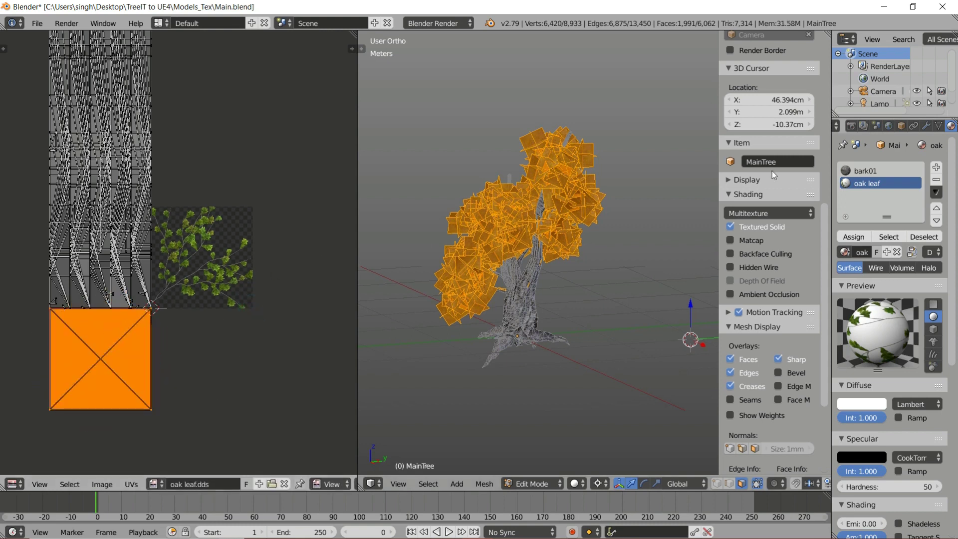
Return MainTree to Object Mode and start an FBX export
scroll(549, 304, up, 3)
key(Tab)
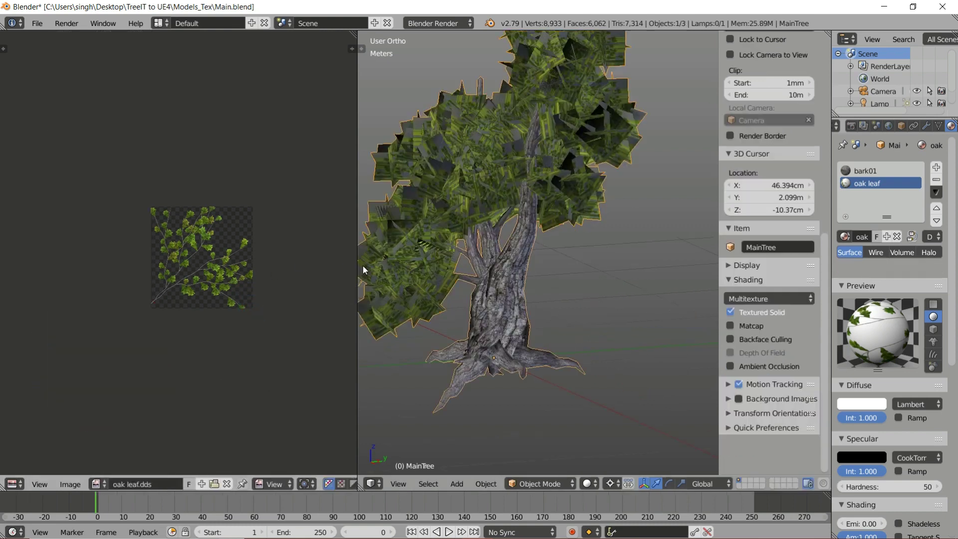
scroll(618, 302, down, 4)
click(34, 26)
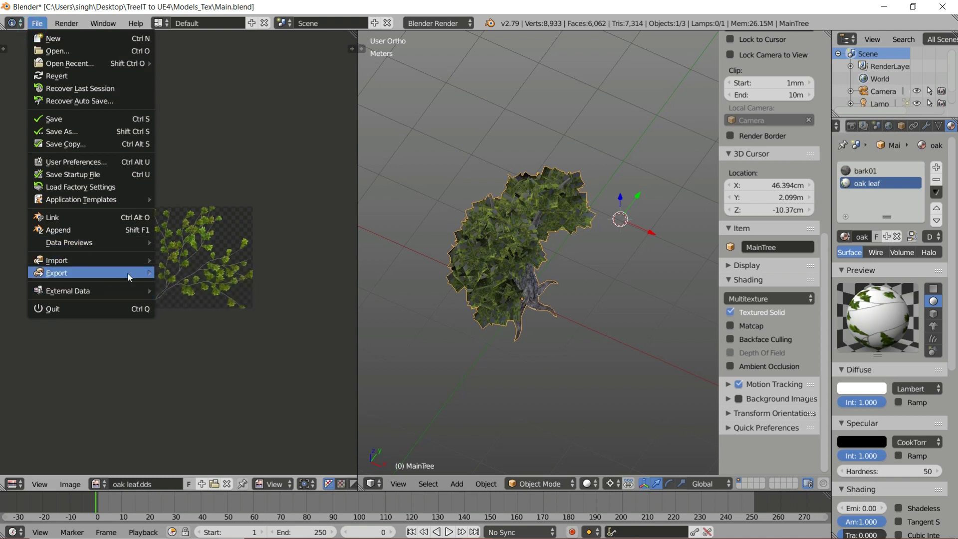
mouse_move(129, 278)
click(186, 308)
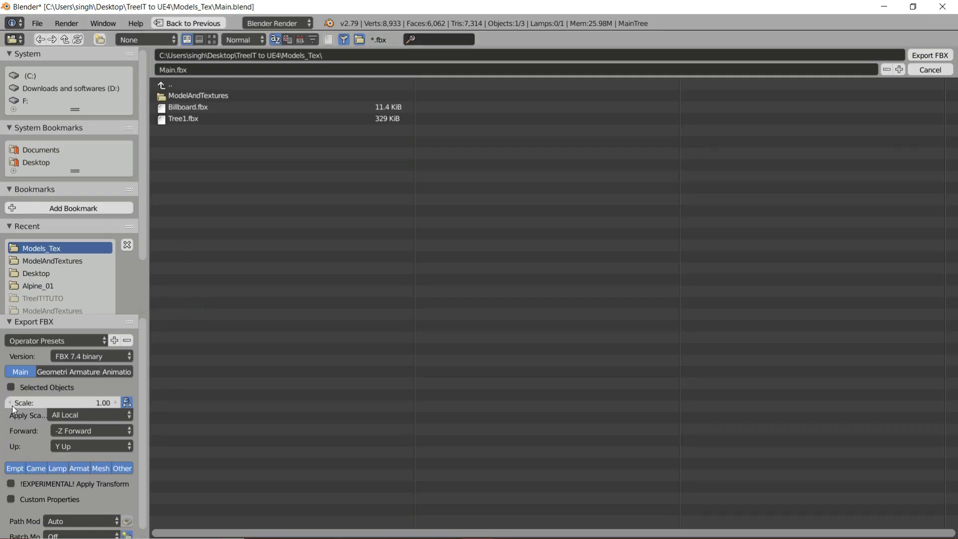
Limit the FBX export to selected objects with a different geometry smoothing option and export it as Main.fbx
click(12, 388)
click(60, 373)
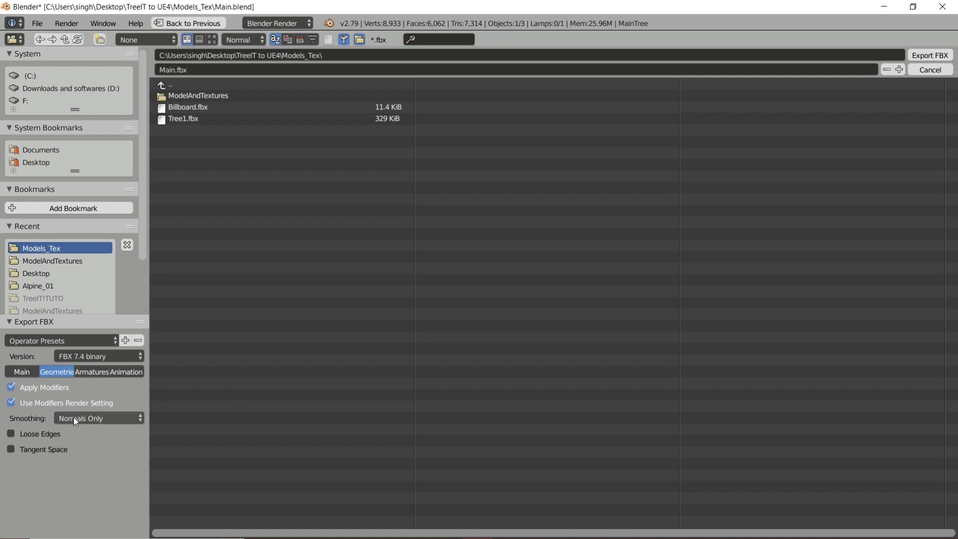
click(73, 418)
click(63, 379)
click(22, 371)
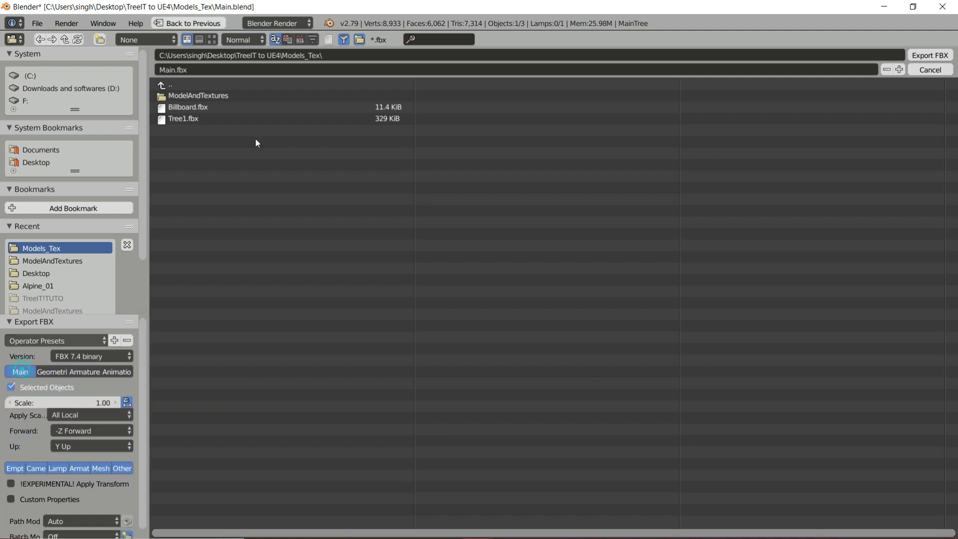
click(930, 55)
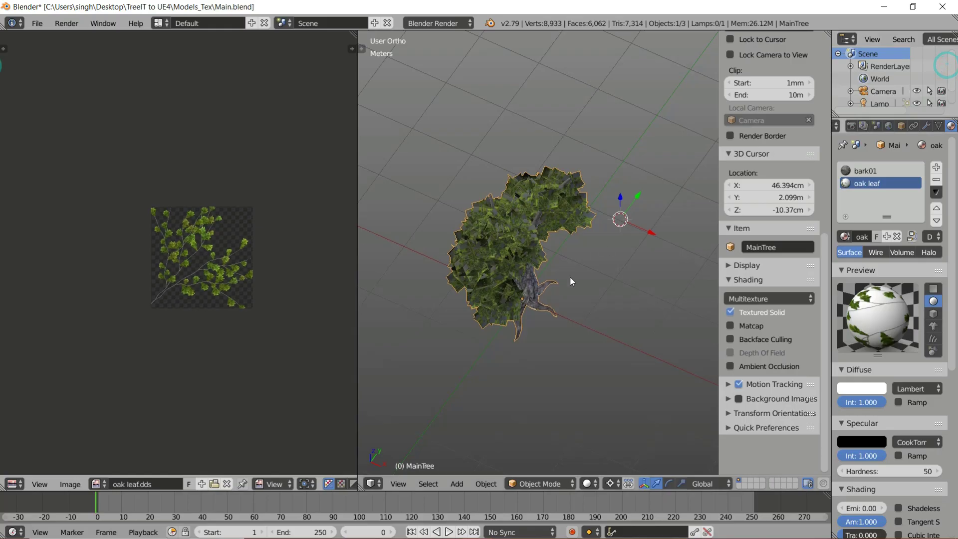
Switch to the front orthographic view and reset the 3D cursor to the world origin
middle_drag(485, 241, 521, 261)
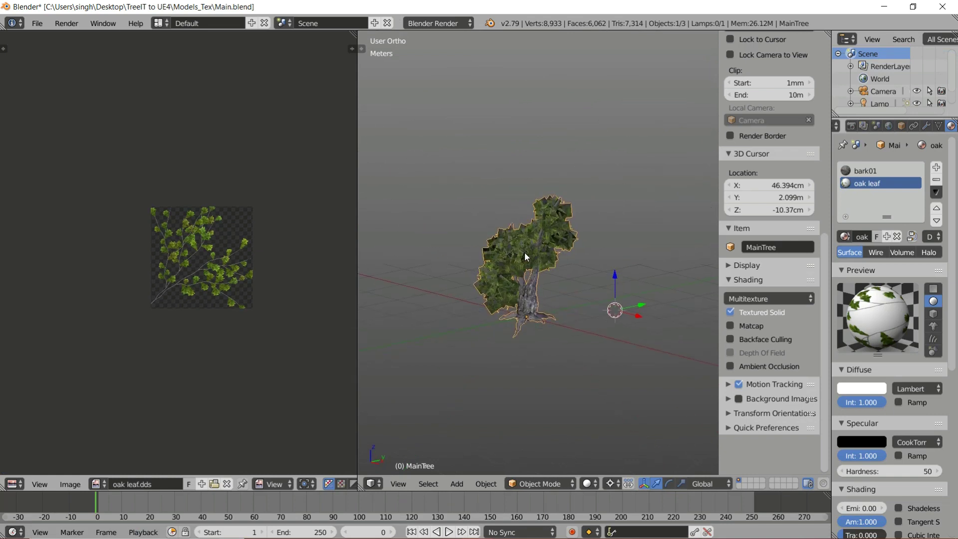
key(KP_1)
key(KP_5)
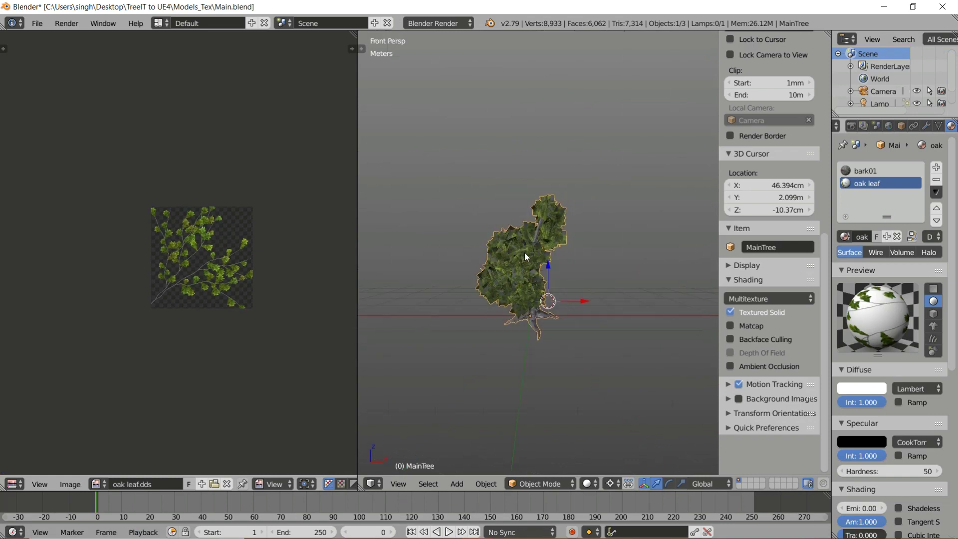
key(KP_5)
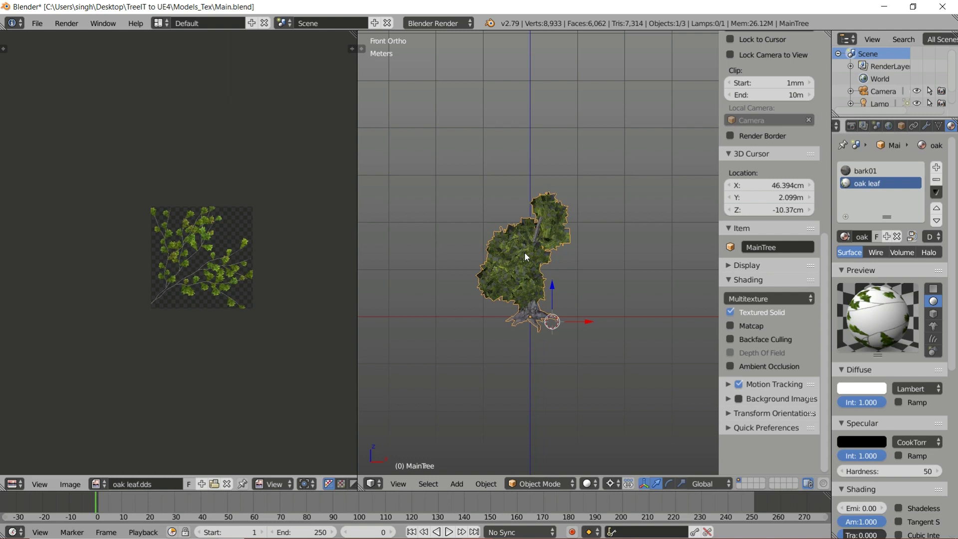
scroll(472, 279, up, 6)
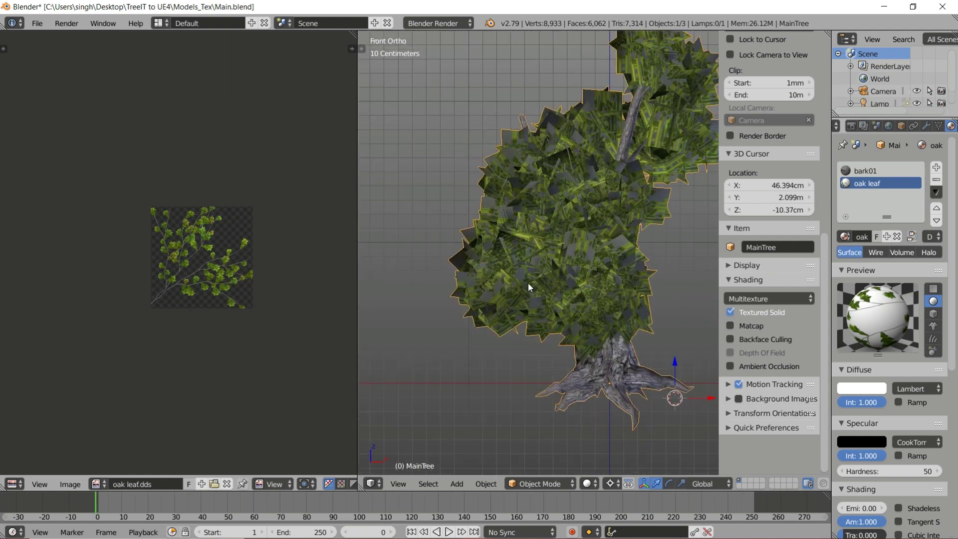
key(shift+c)
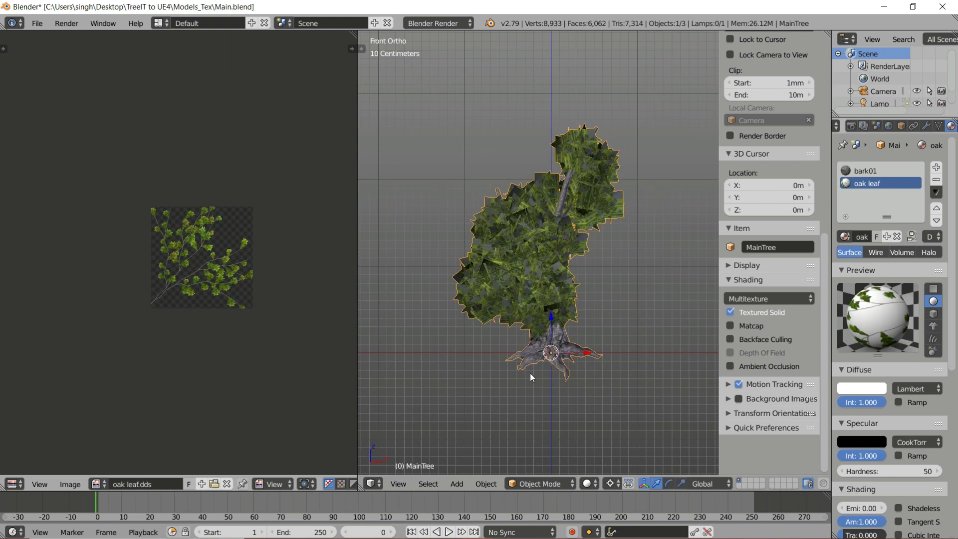
Set the pivot point to Individual Origins
click(613, 484)
click(644, 442)
click(610, 484)
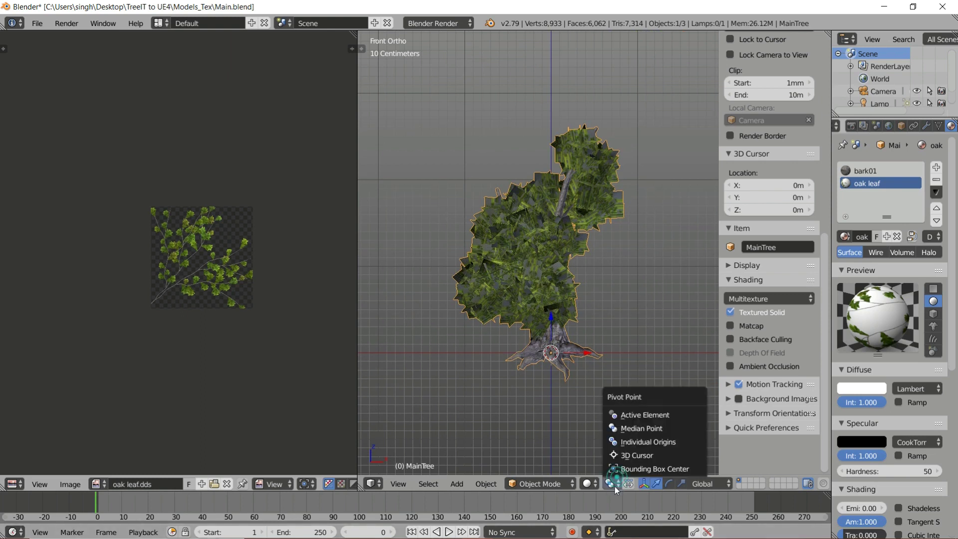
click(626, 439)
Add a mesh plane at the world origin and rotate it 90° about the X axis
key(shift+a)
mouse_move(427, 196)
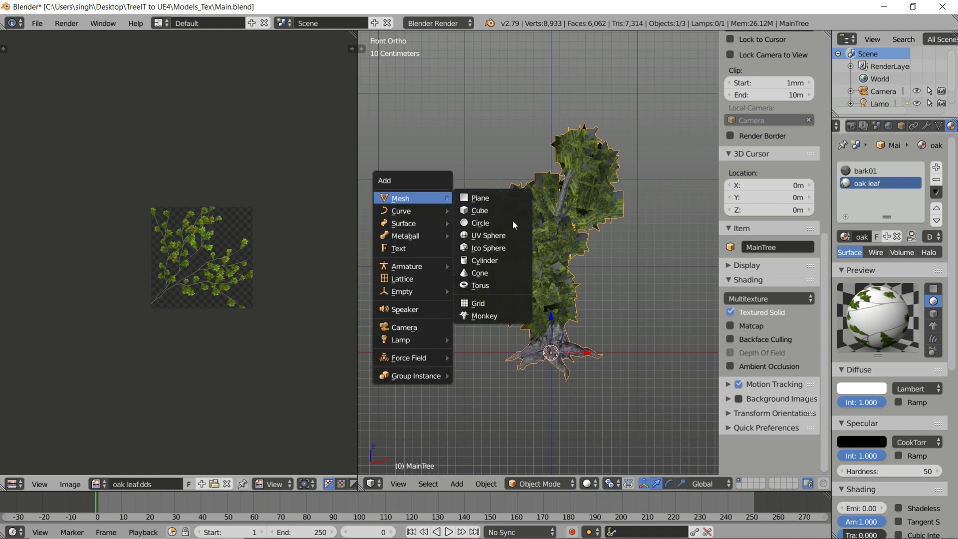
click(494, 199)
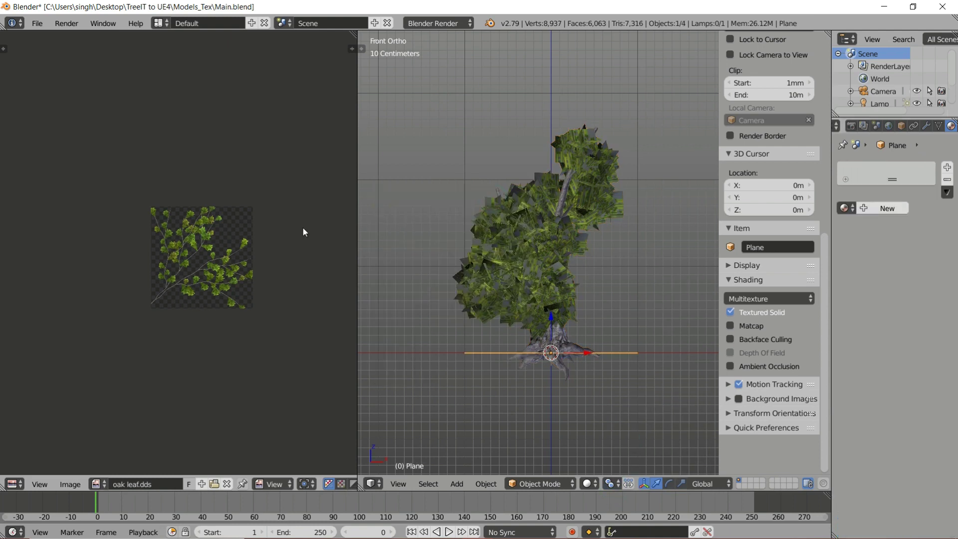
key(r)
key(x)
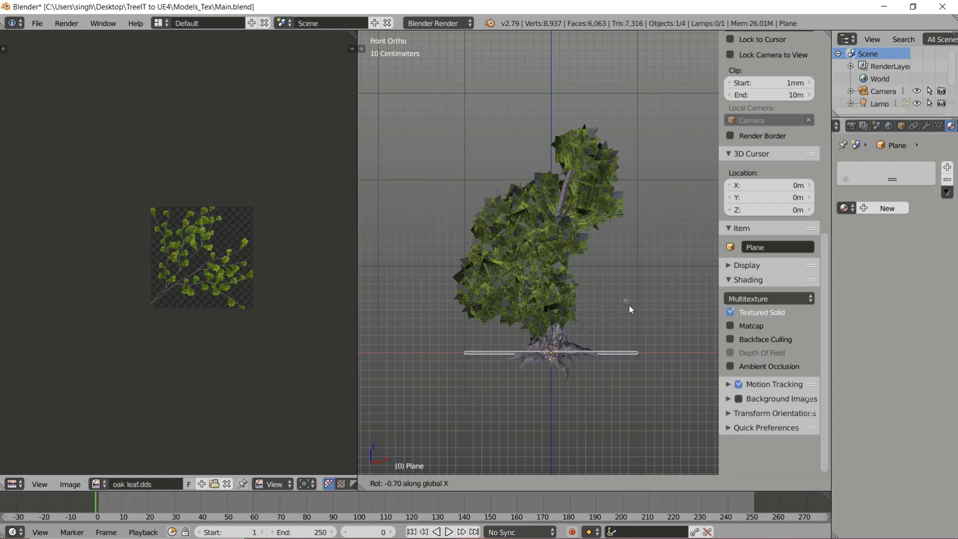
text(90)
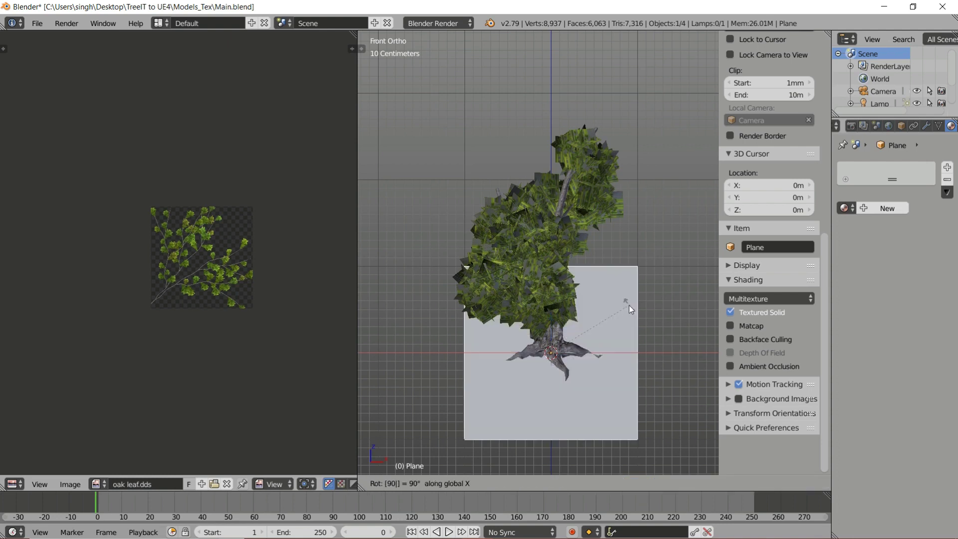
key(Return)
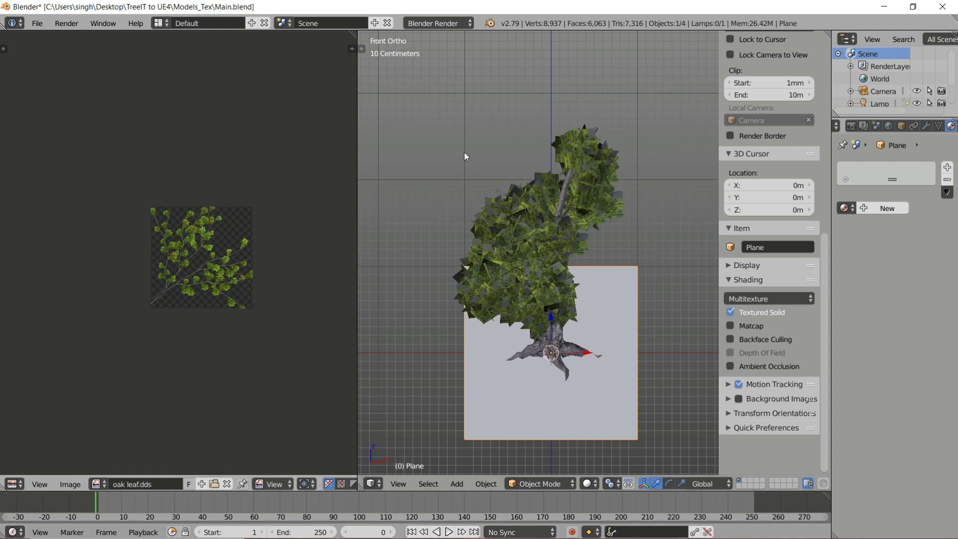
Raise the plane along Z until its lower edge rests at the world origin and enter Edit Mode
key(g)
key(z)
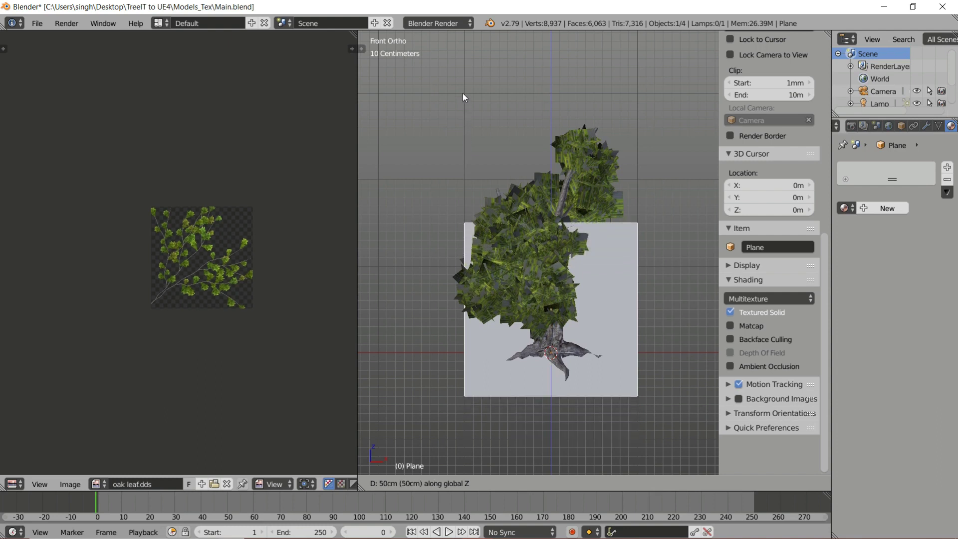
click(462, 66)
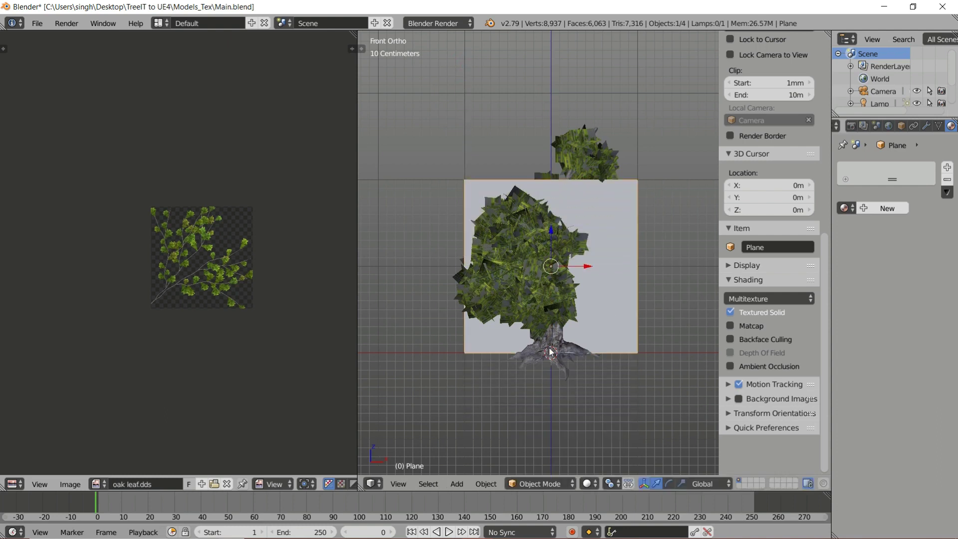
key(Tab)
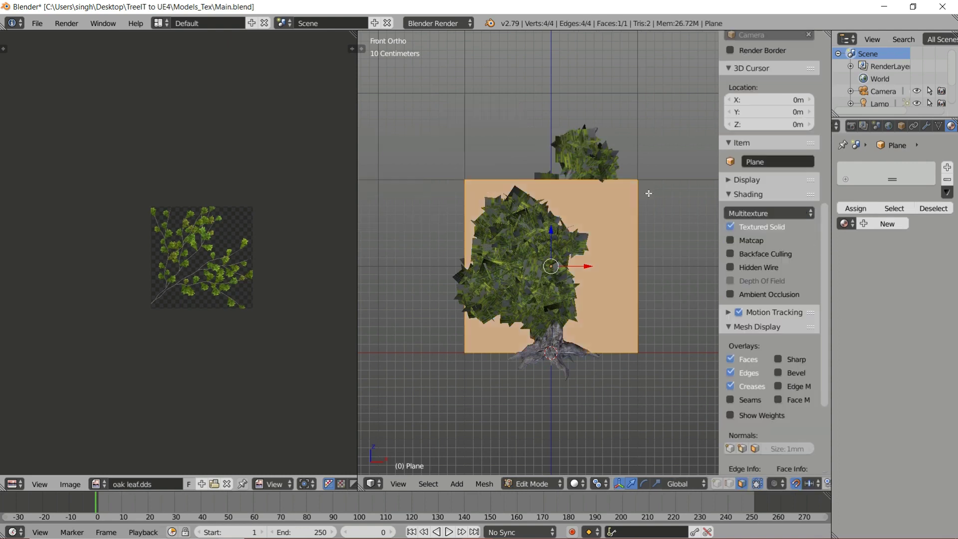
click(498, 179)
click(569, 353)
key(shift+c)
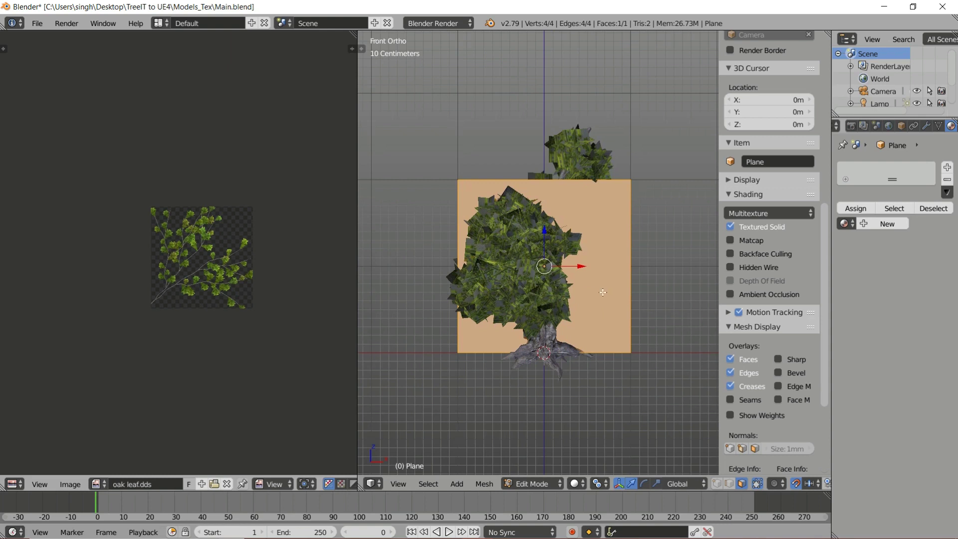
key(s)
key(z)
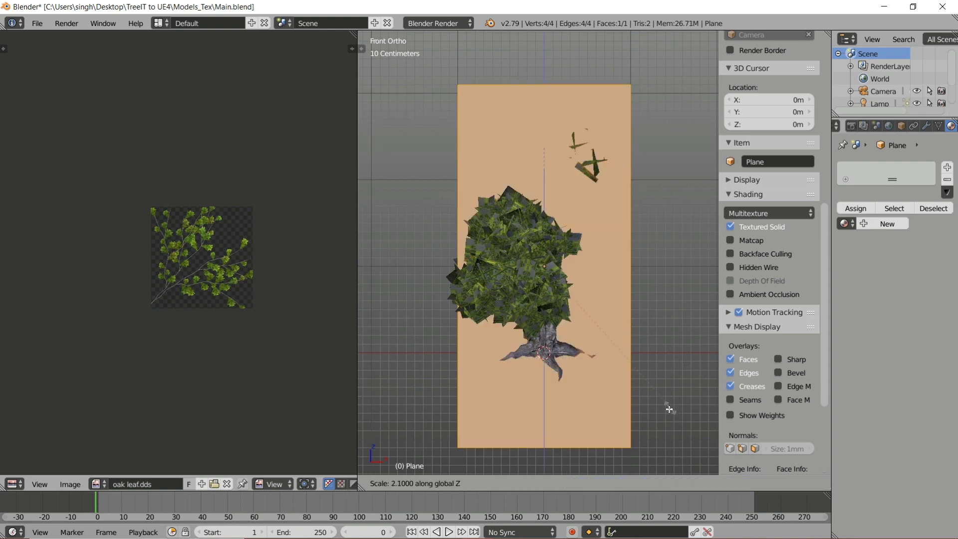
right_click(598, 283)
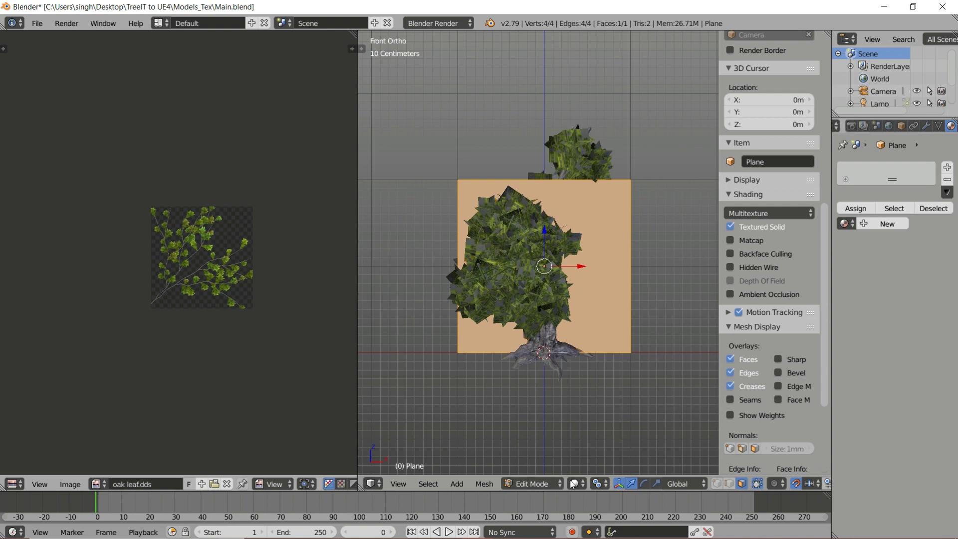
Set the pivot point to 3D Cursor and switch to edge selection mode
click(598, 483)
click(601, 455)
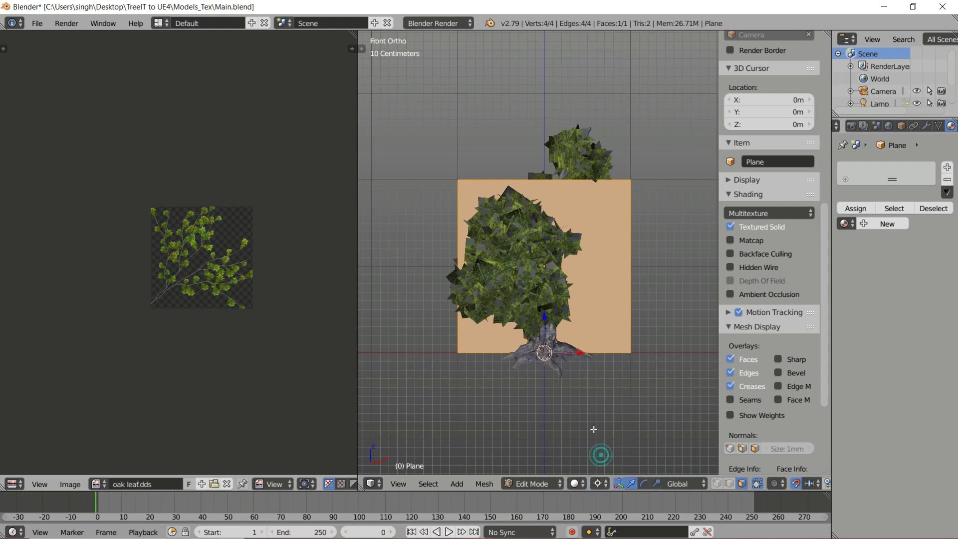
key(ctrl+Tab)
click(587, 413)
right_click(574, 352)
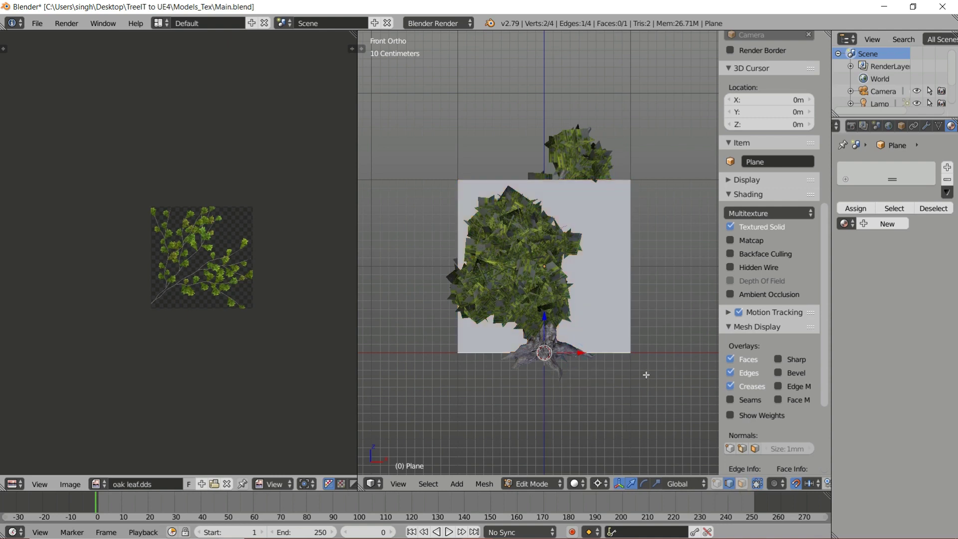
key(s)
key(z)
right_click(694, 410)
key(a)
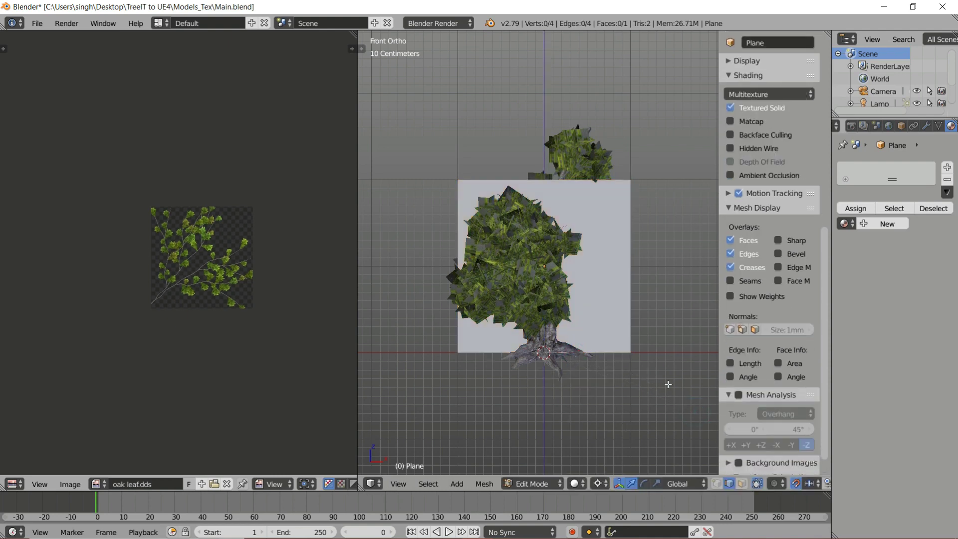
Select the whole plane and stretch it along Z from the 3D cursor up to the treetop's height
key(a)
key(s)
key(z)
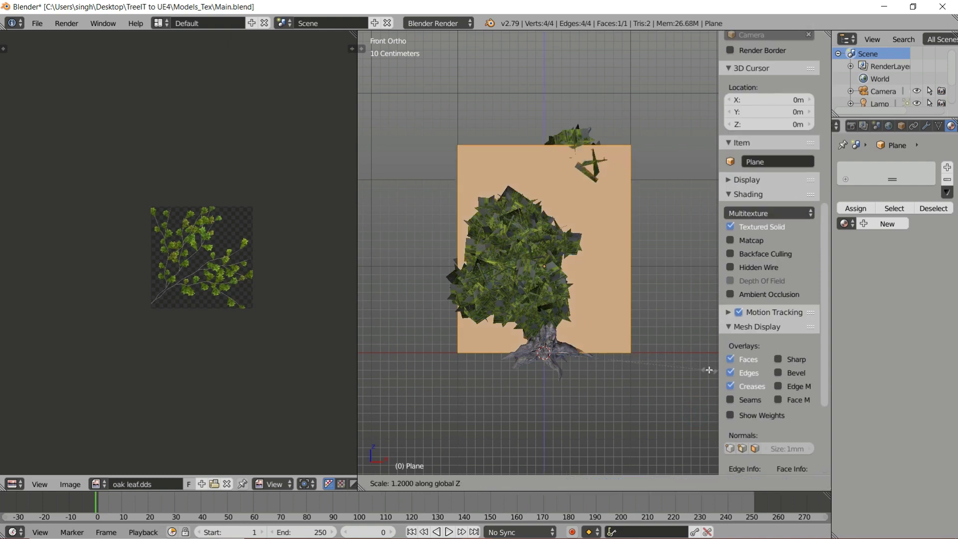
click(363, 377)
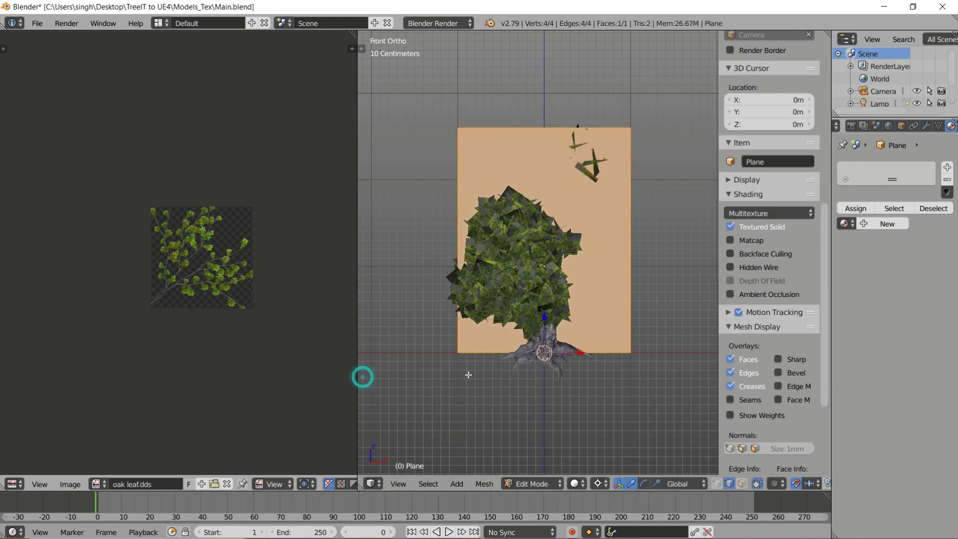
Display the scene in wireframe and widen the plane along X until it encloses the foliage
click(577, 483)
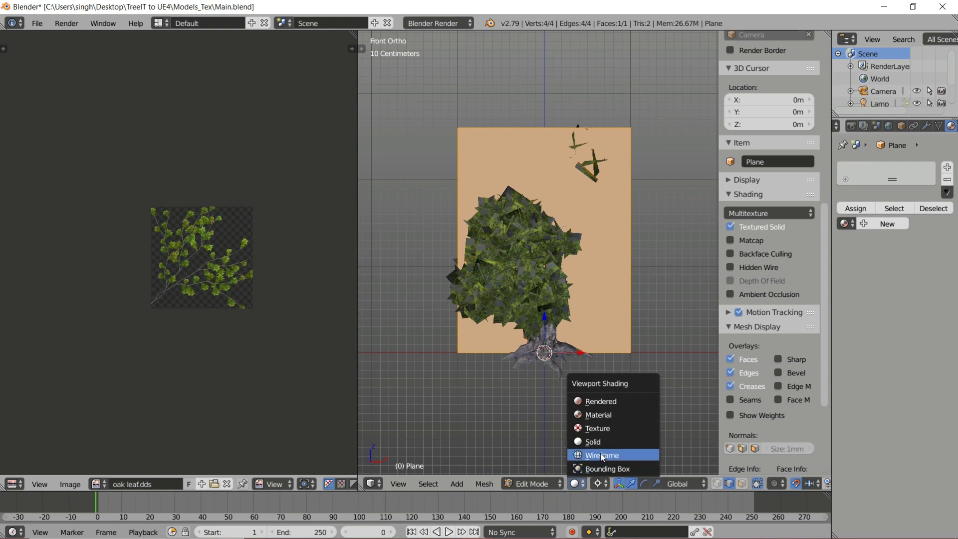
click(594, 455)
scroll(657, 214, up, 2)
shift+middle_drag(652, 229, 672, 248)
key(s)
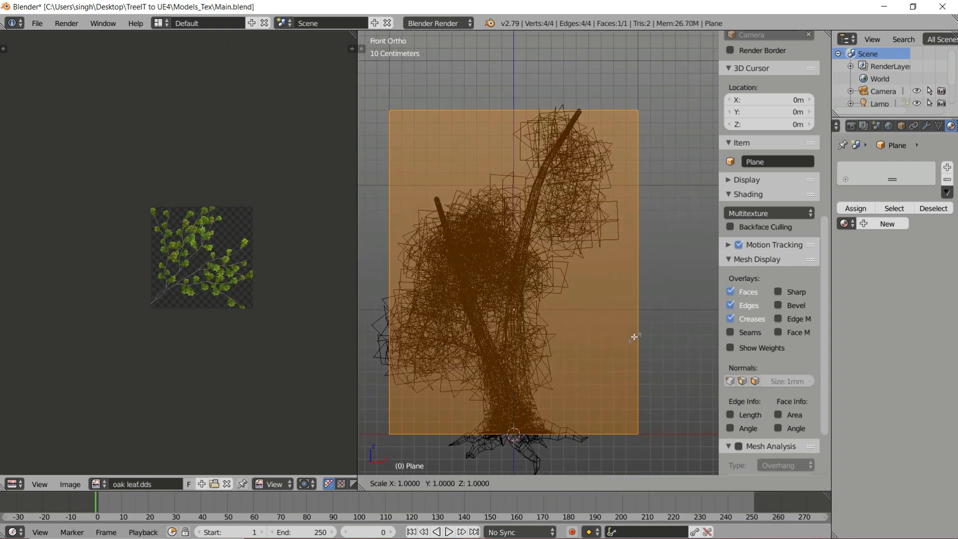
key(x)
click(662, 336)
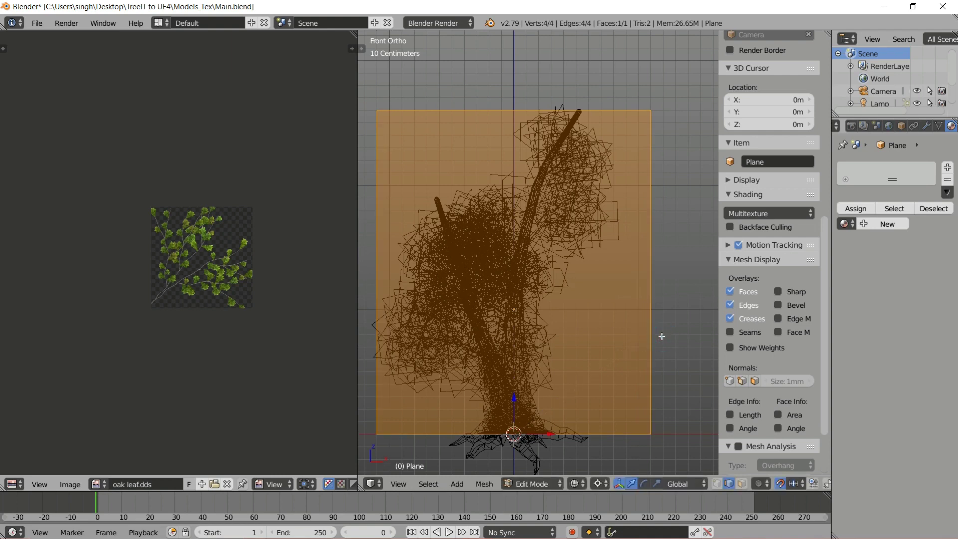
key(s)
key(z)
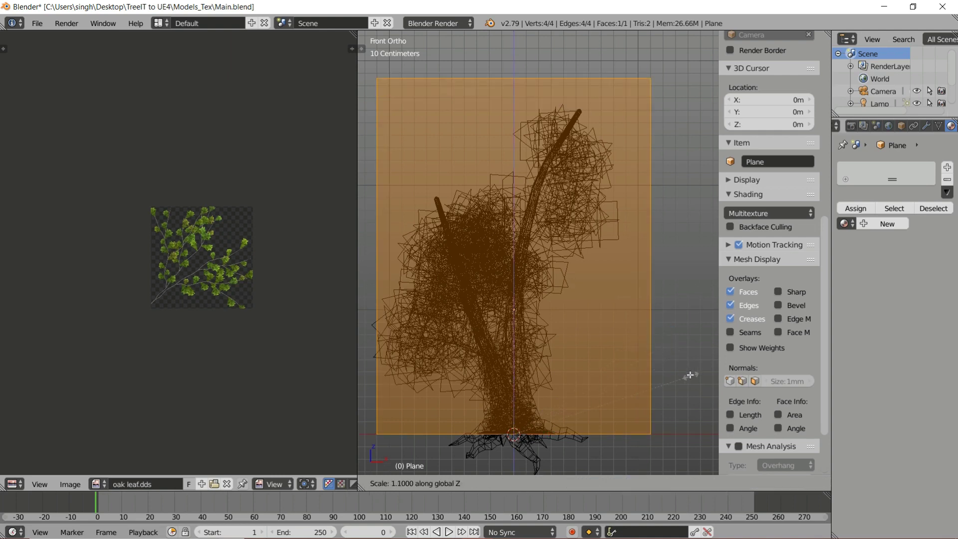
click(685, 383)
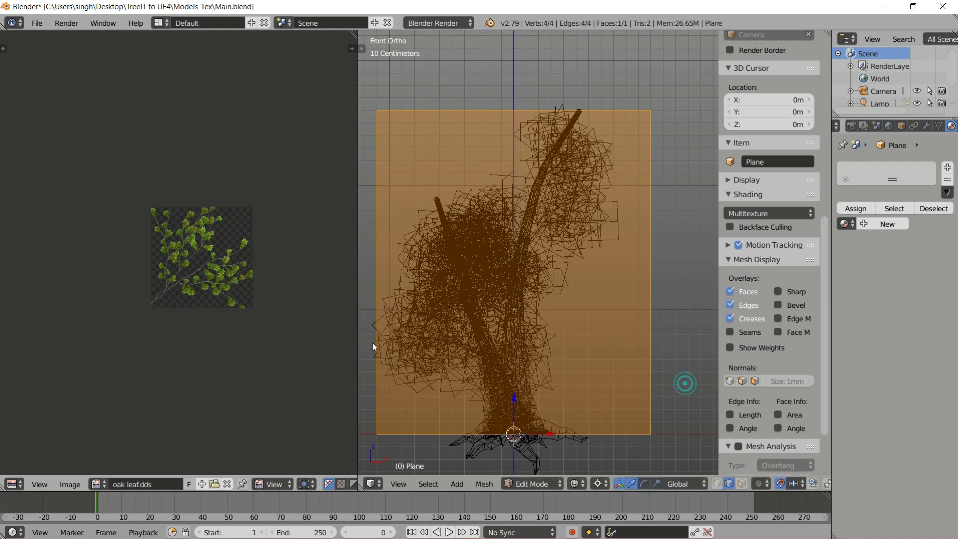
Leave Edit Mode and open oak leaf_sss.dds in the image editor
key(Tab)
scroll(475, 358, down, 3)
scroll(171, 304, up, 1)
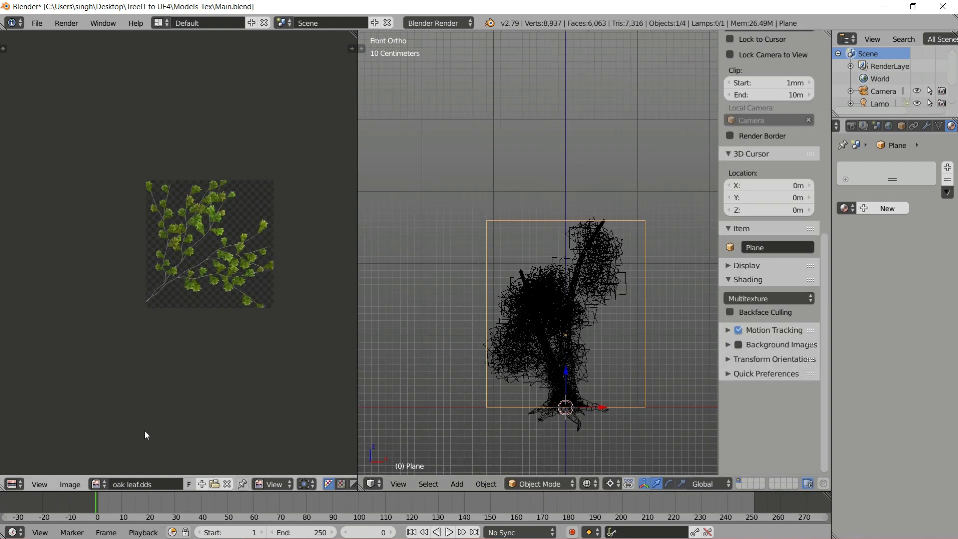
click(214, 485)
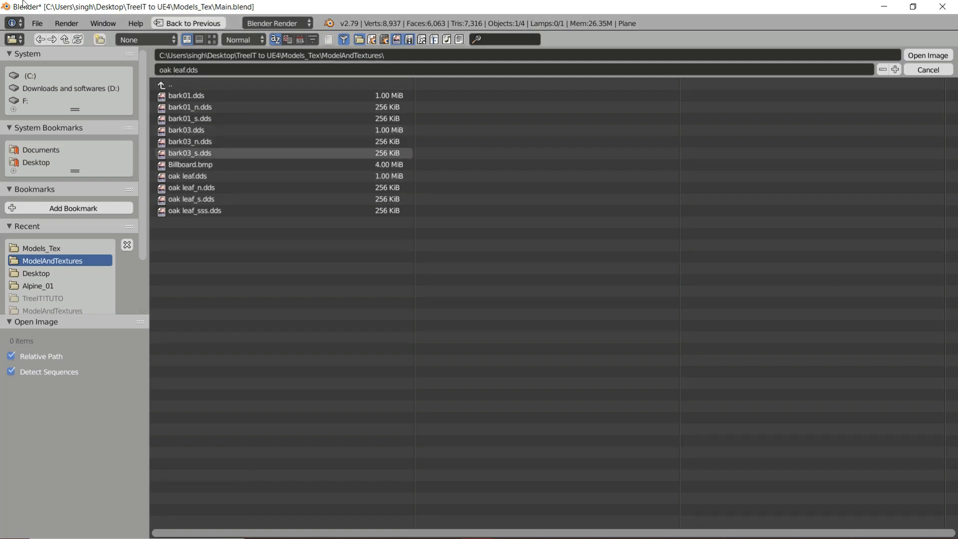
double_click(265, 210)
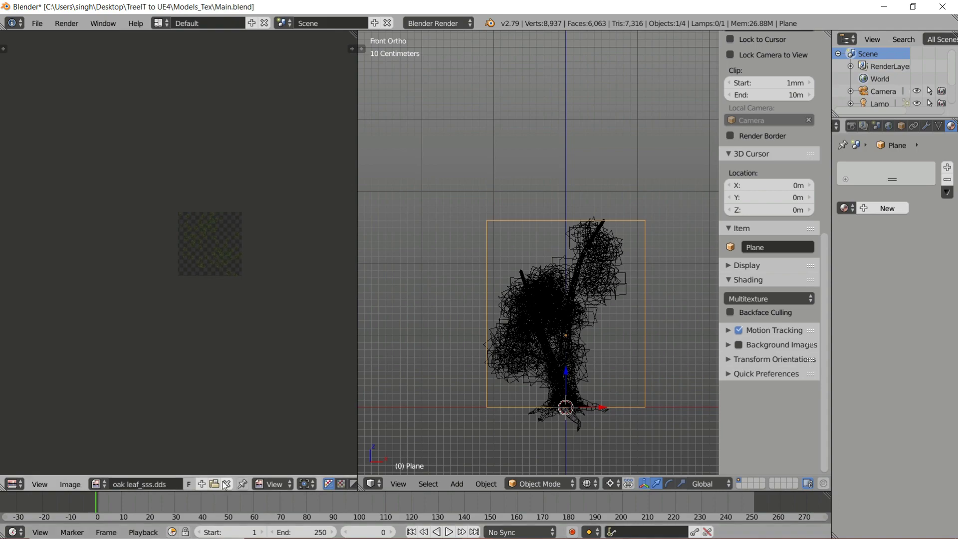
Open Billboard.bmp from the ModelAndTextures folder in the image editor
click(214, 484)
double_click(199, 165)
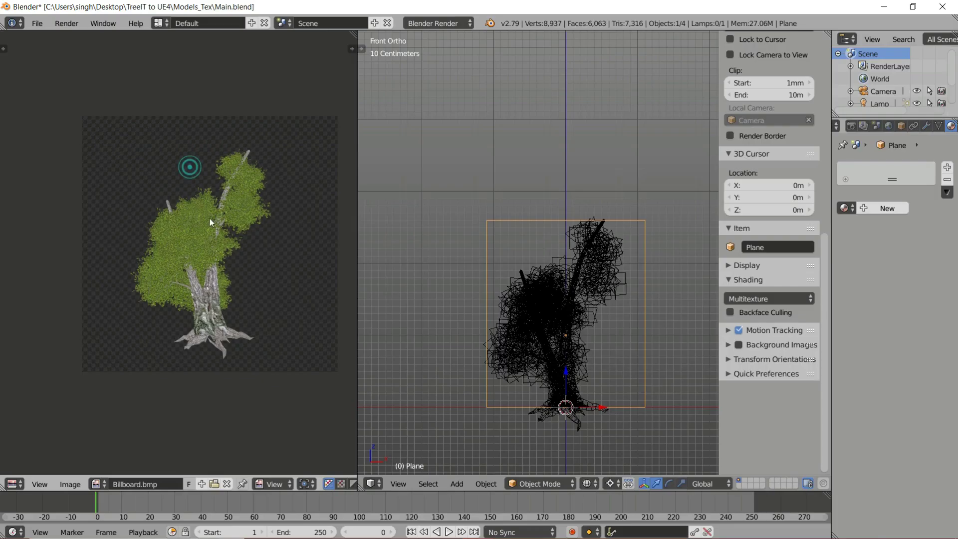
scroll(217, 269, down, 2)
scroll(241, 259, up, 2)
scroll(241, 259, down, 2)
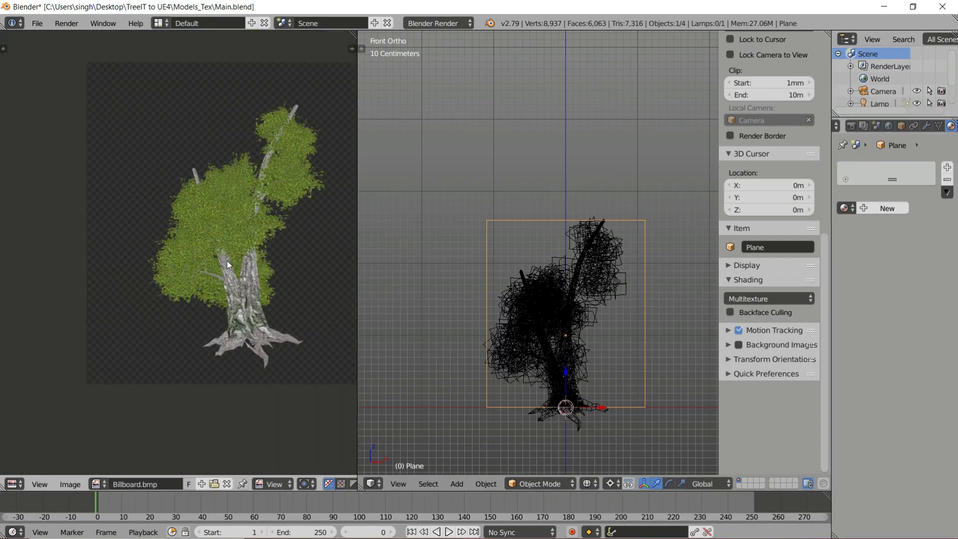
scroll(292, 278, up, 3)
middle_drag(225, 284, 131, 322)
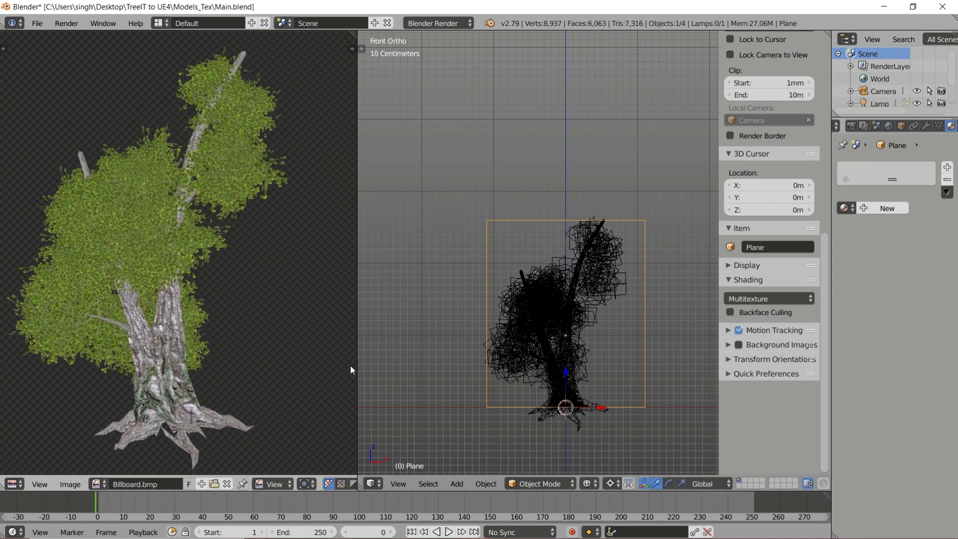
Unwrap the plane's face in Edit Mode onto the Billboard.bmp image
key(Tab)
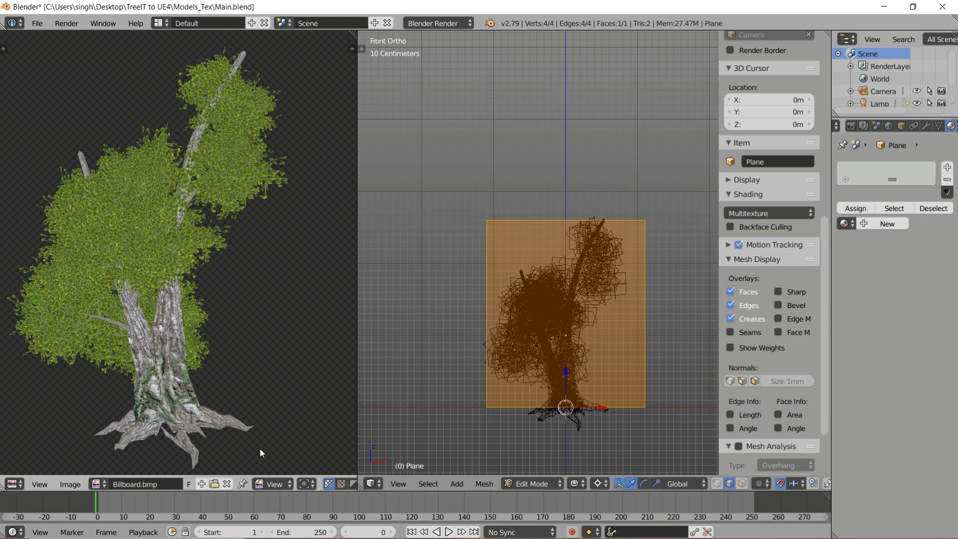
key(u)
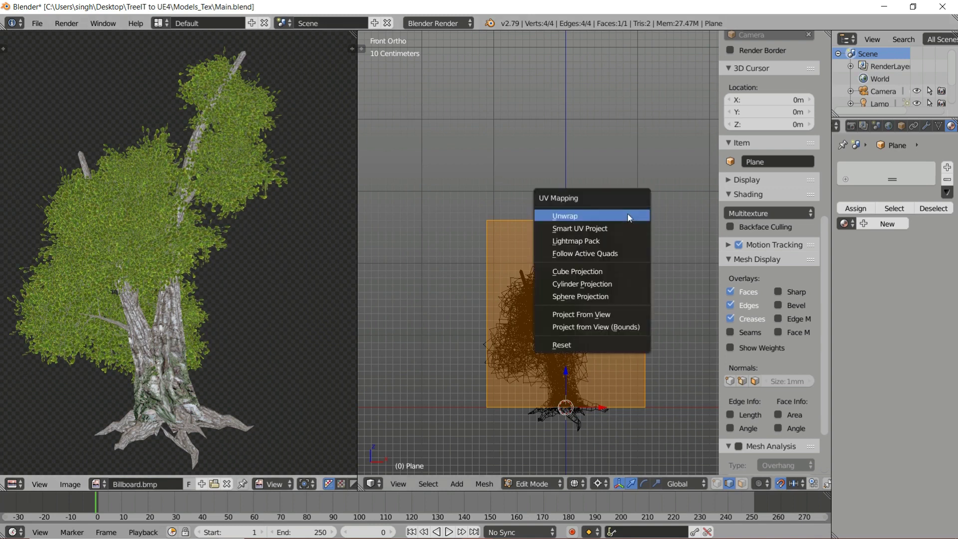
click(631, 215)
scroll(235, 244, down, 4)
scroll(260, 282, up, 1)
scroll(268, 292, down, 4)
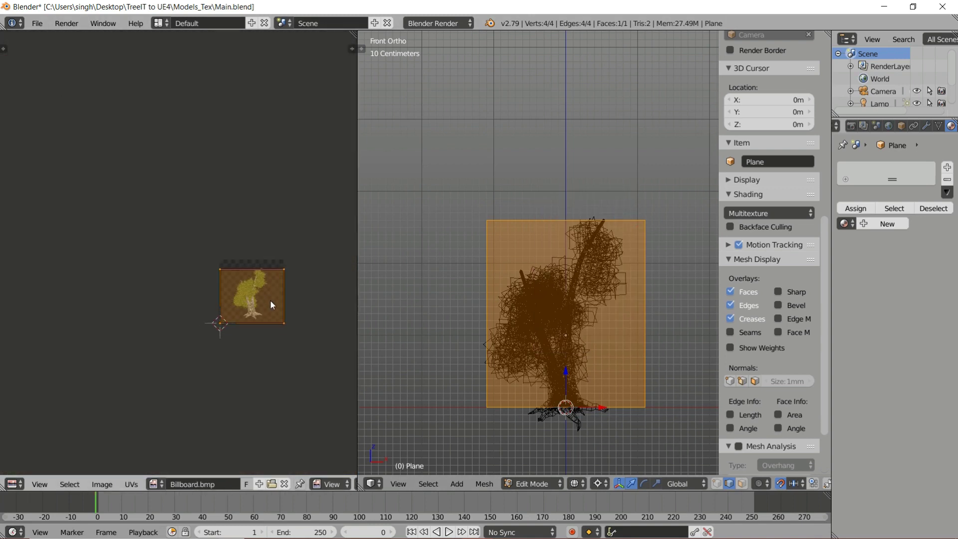
scroll(268, 295, up, 5)
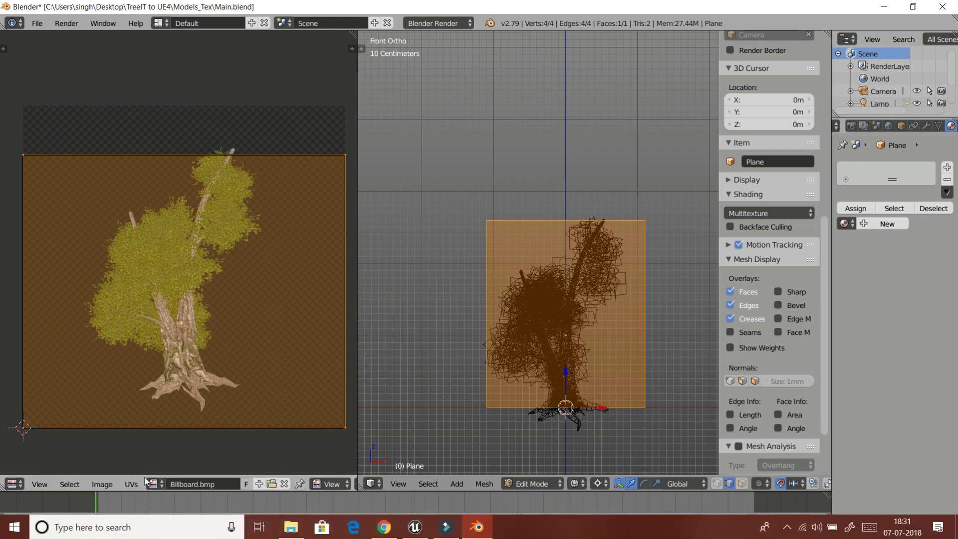
Narrow the plane's UVs along X to fit closely around the tree in Billboard.bmp
scroll(270, 335, down, 3)
scroll(279, 337, up, 2)
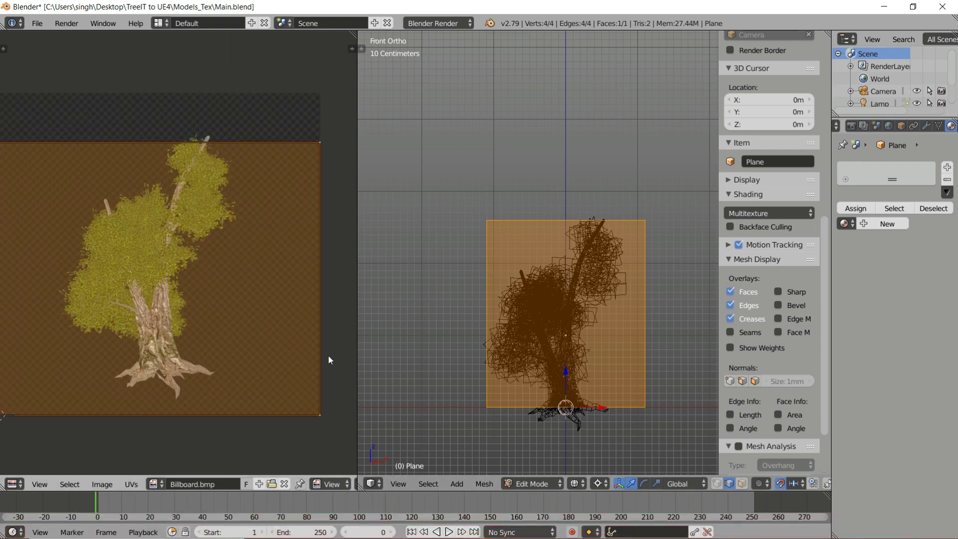
scroll(335, 355, down, 1)
key(s)
key(x)
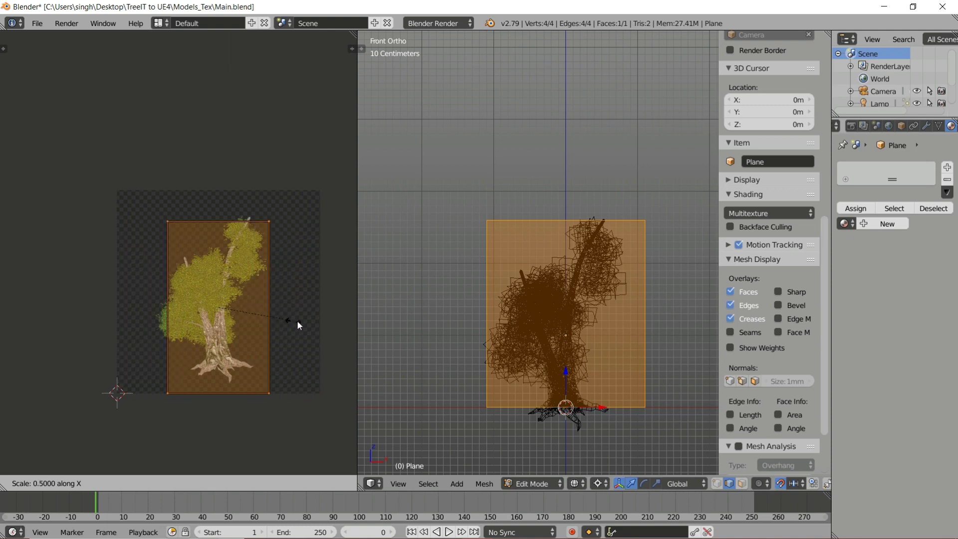
click(291, 320)
Switch the 3D viewport to solid shading and set the pivot point to Median Point
key(z)
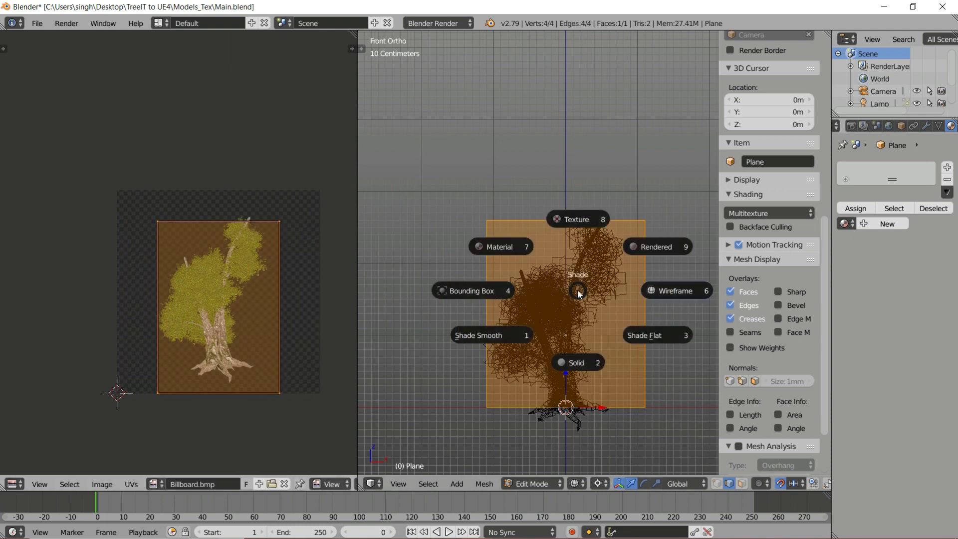
click(607, 360)
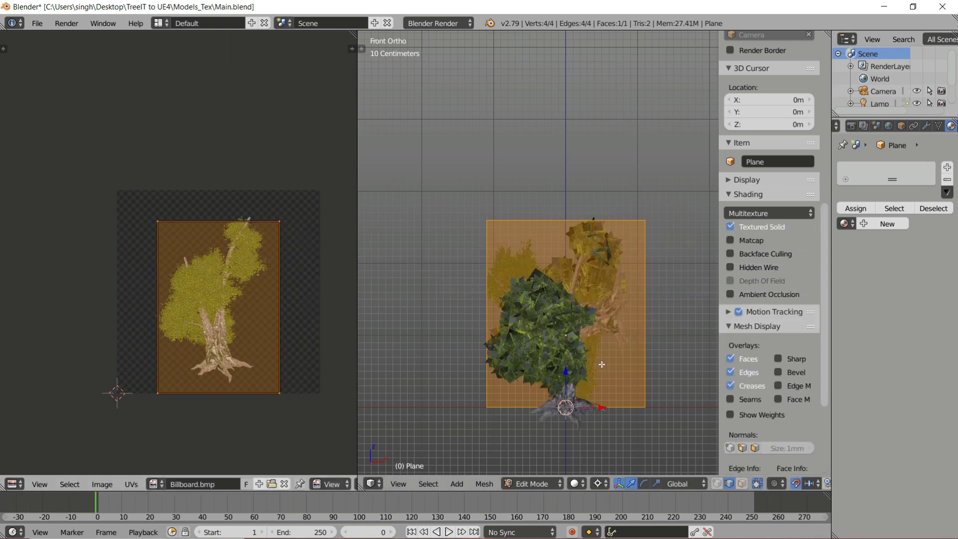
click(561, 484)
click(573, 484)
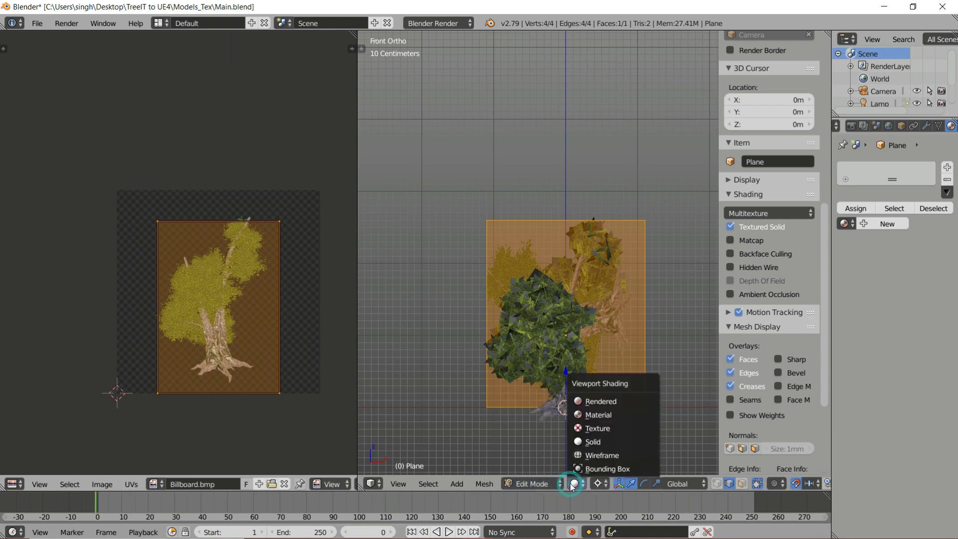
click(600, 485)
click(610, 428)
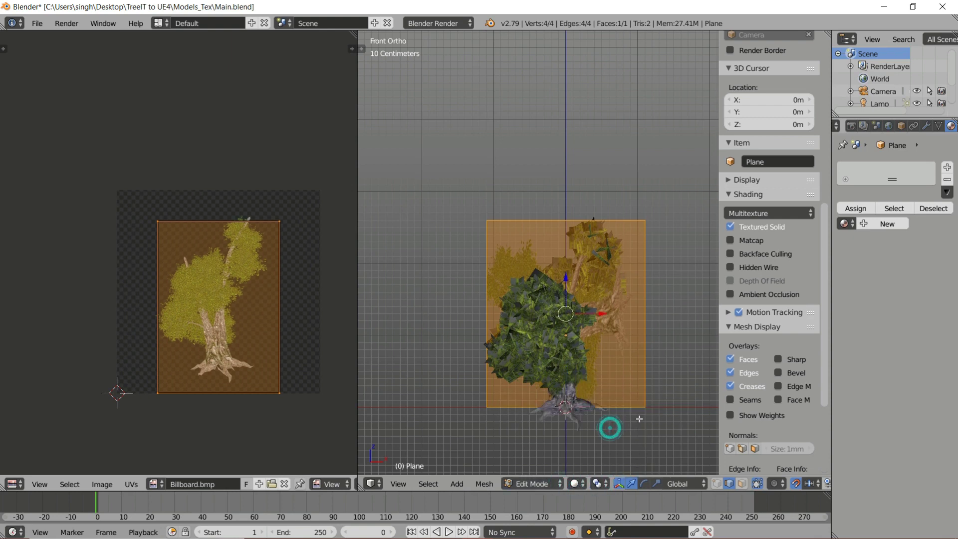
Hide the tree mesh in Object Mode and select the billboard plane
key(Tab)
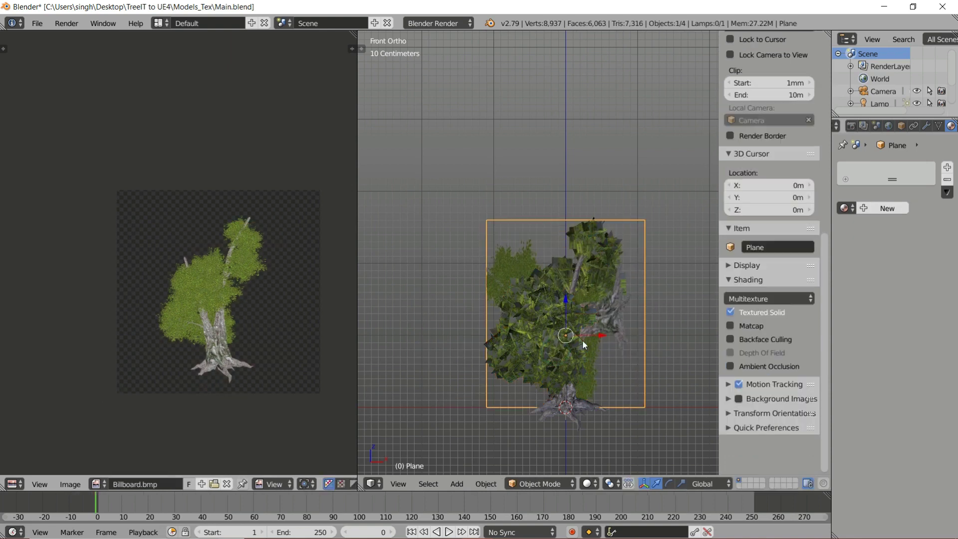
right_click(545, 344)
key(h)
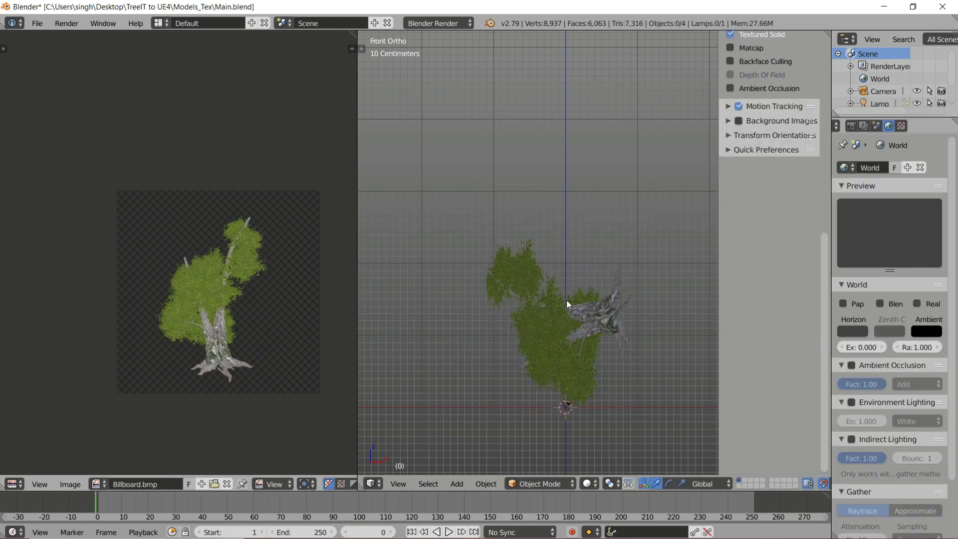
right_click(568, 344)
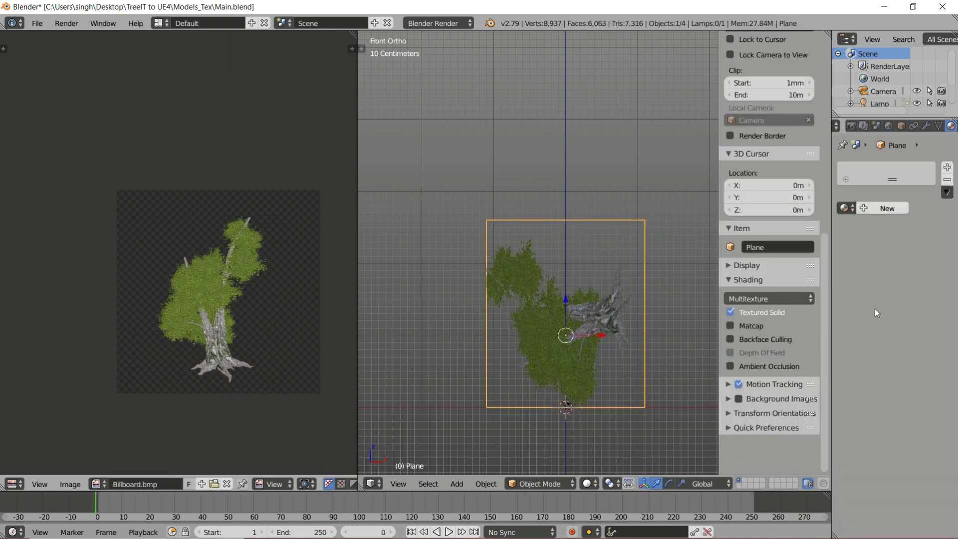
Rotate the billboard plane's UVs by -90° in Edit Mode so the tree stands upright on the plane
scroll(530, 339, up, 7)
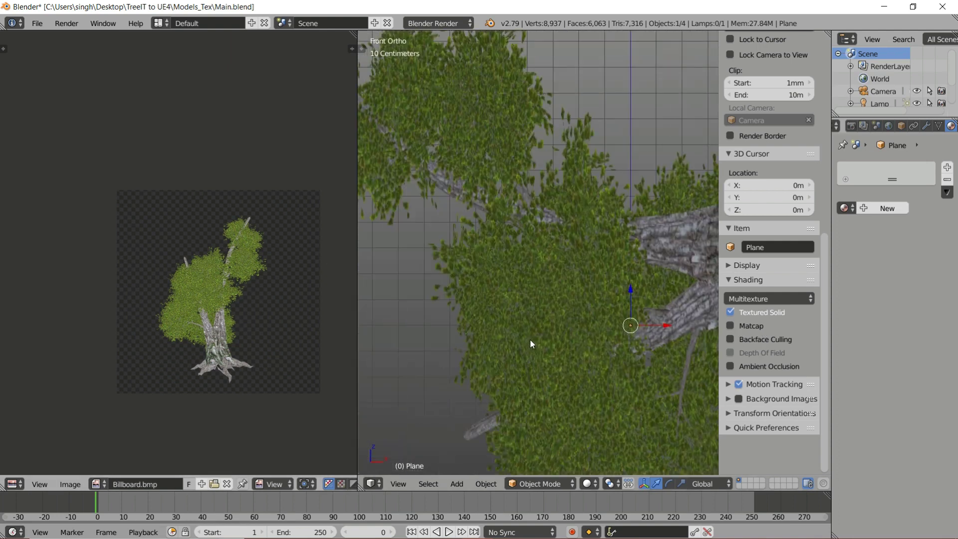
scroll(494, 283, down, 10)
scroll(490, 294, up, 5)
key(Tab)
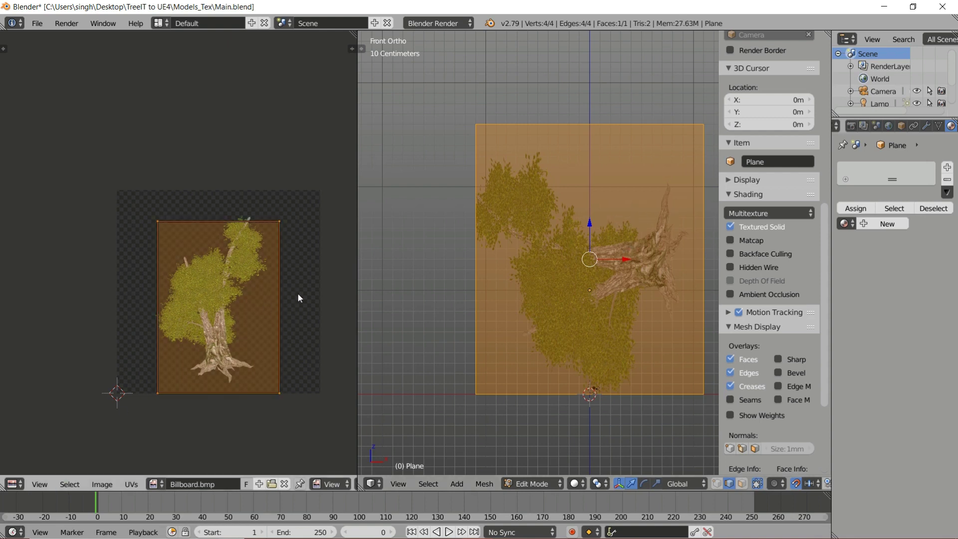
key(r)
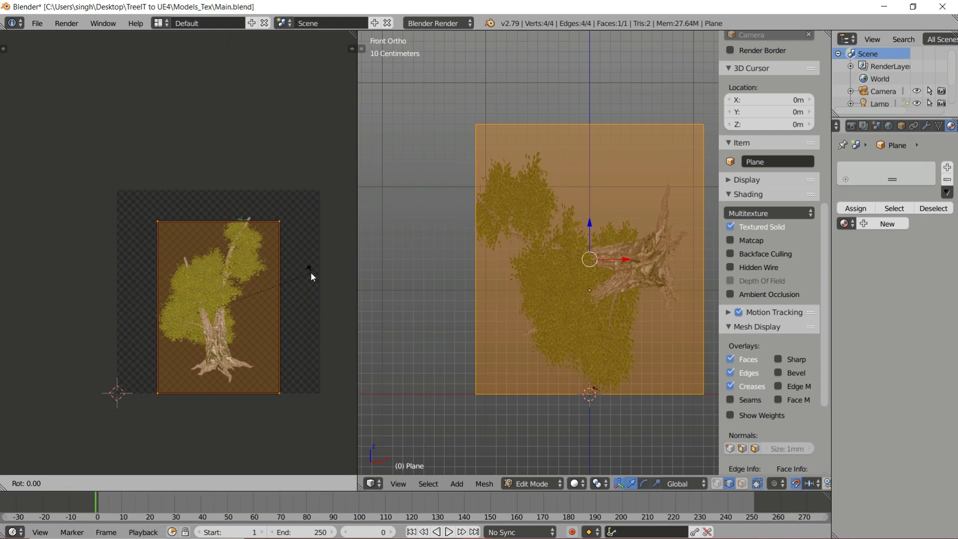
text(90)
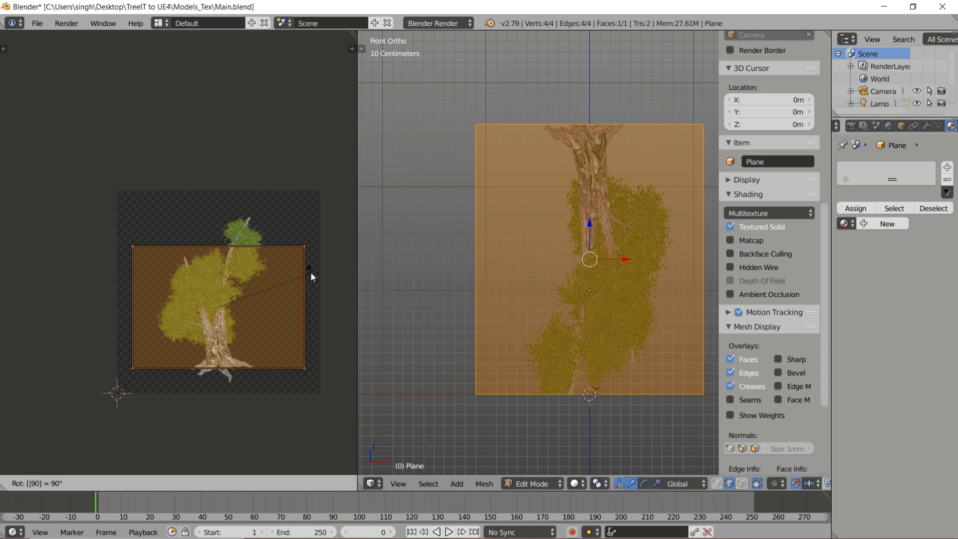
key(minus)
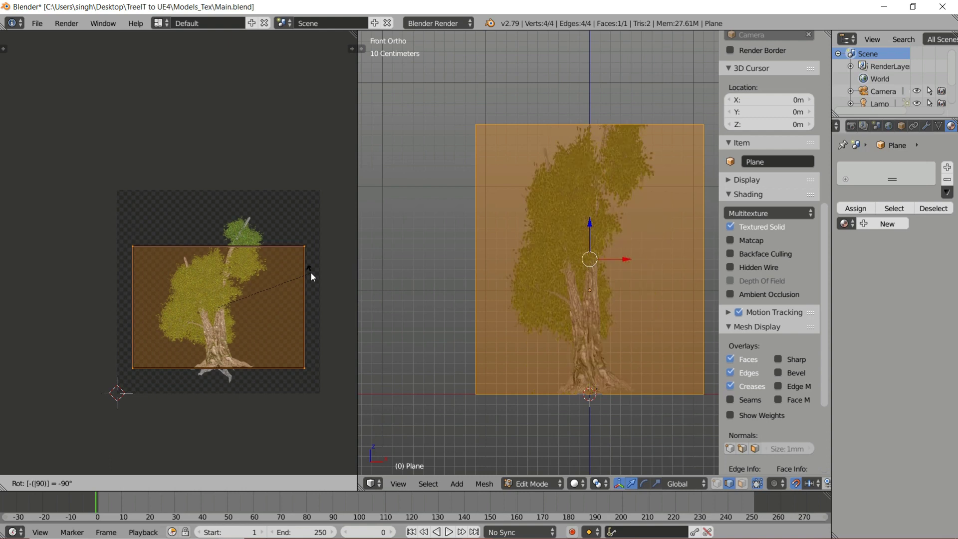
key(Return)
right_click(260, 247)
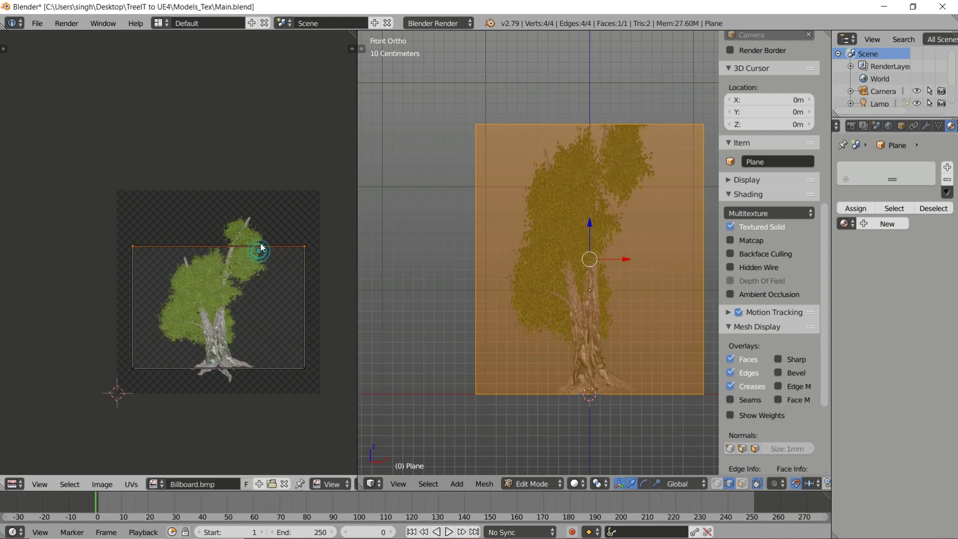
key(g)
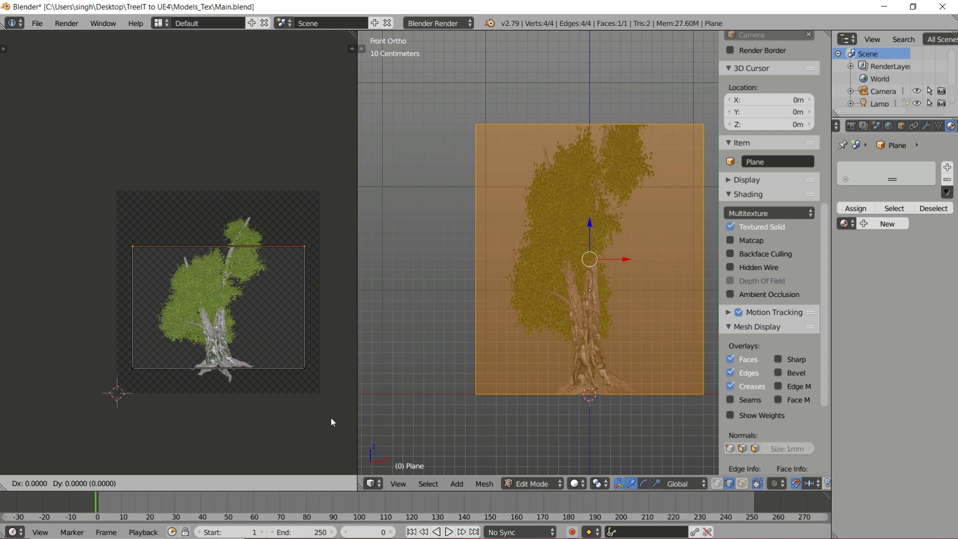
key(x)
right_click(331, 364)
key(a)
key(a)
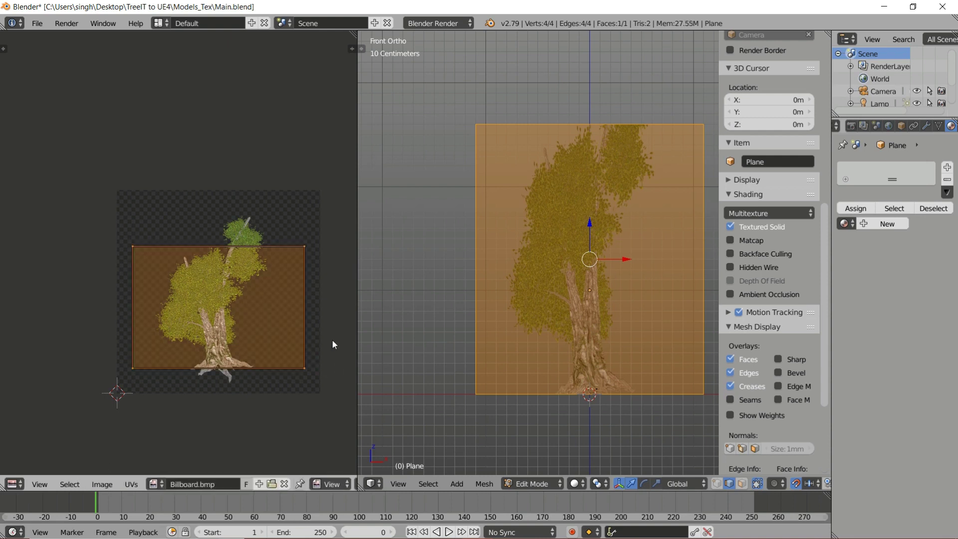
key(s)
key(x)
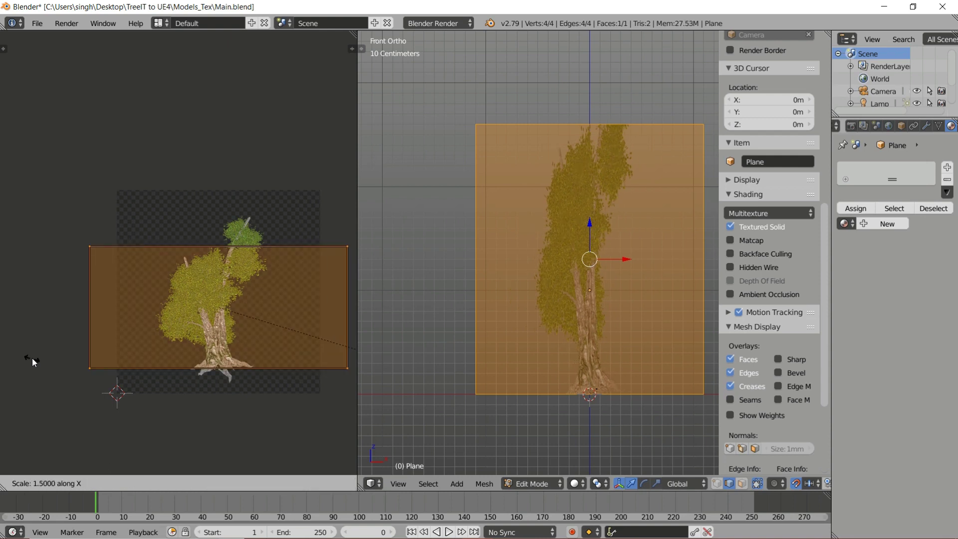
right_click(32, 359)
Stretch the plane's UVs along Y to span the whole tree and shift them up by 64 pixels
key(s)
key(y)
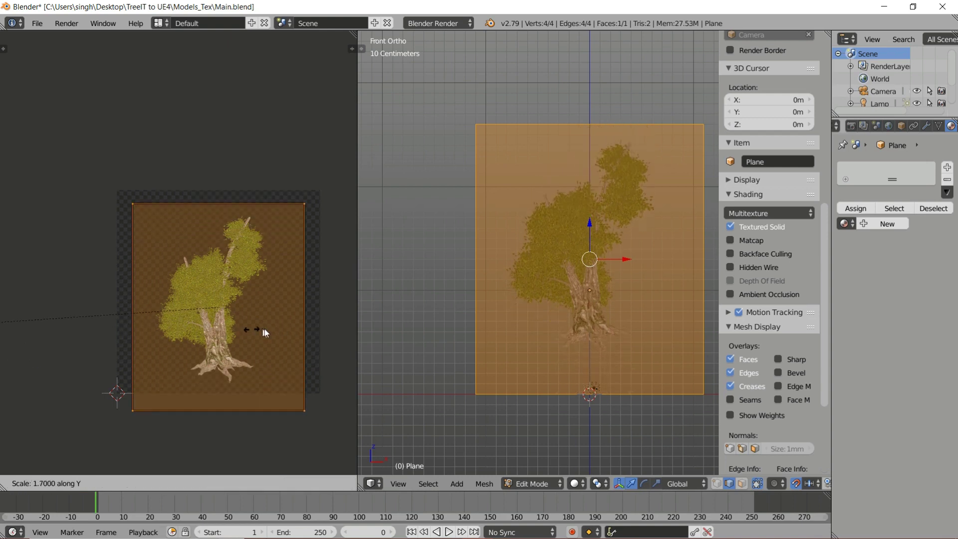
right_click(287, 333)
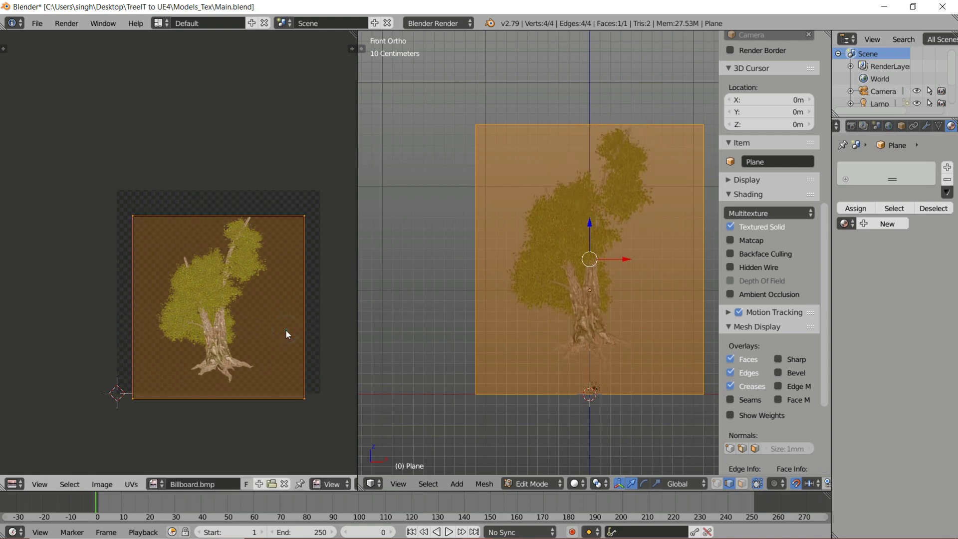
key(g)
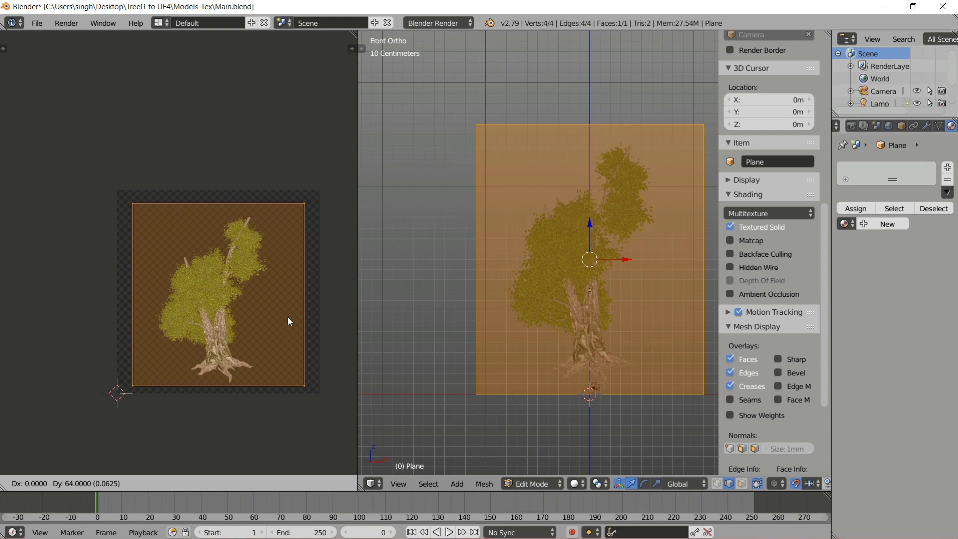
click(291, 317)
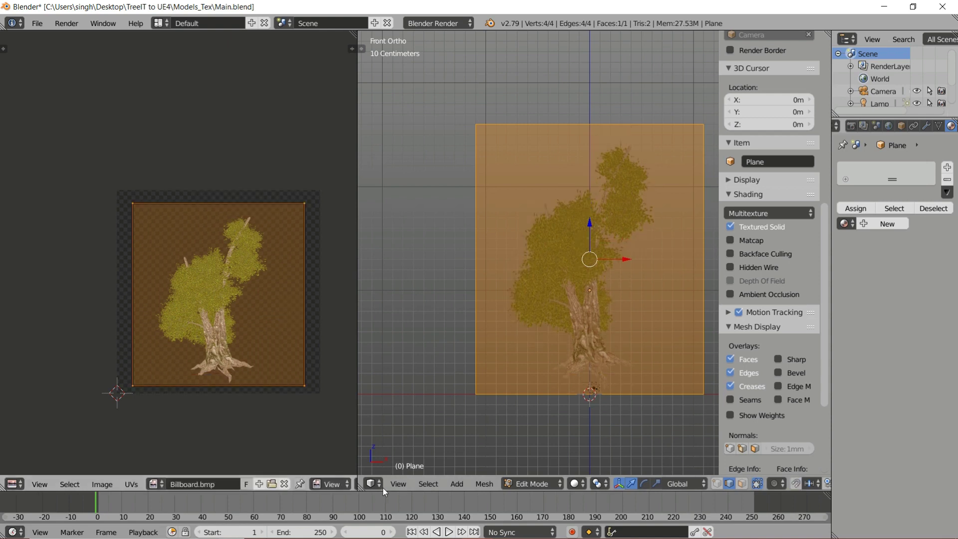
Move the plane's UVs up about 103 pixels along Y and scale them to about 0.76 along X
key(g)
key(y)
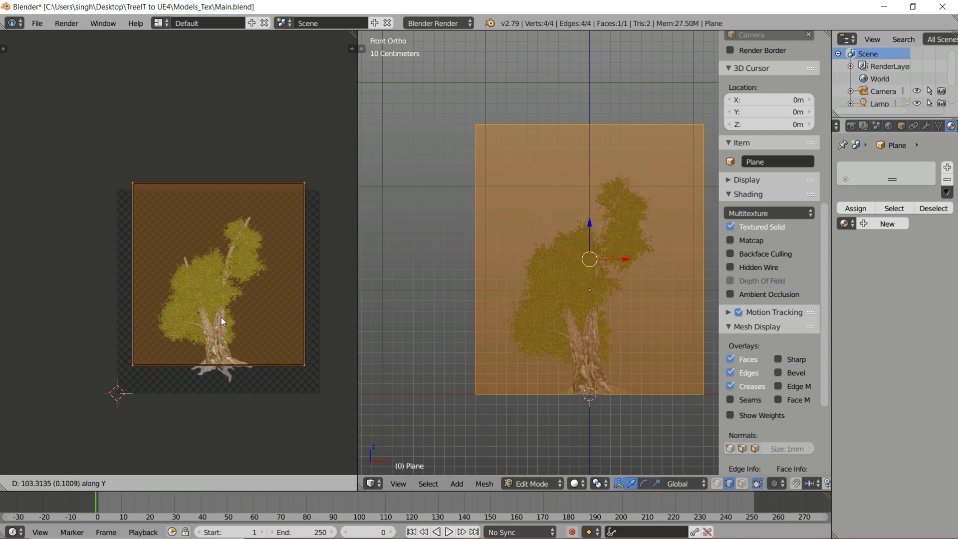
click(221, 317)
key(s)
key(x)
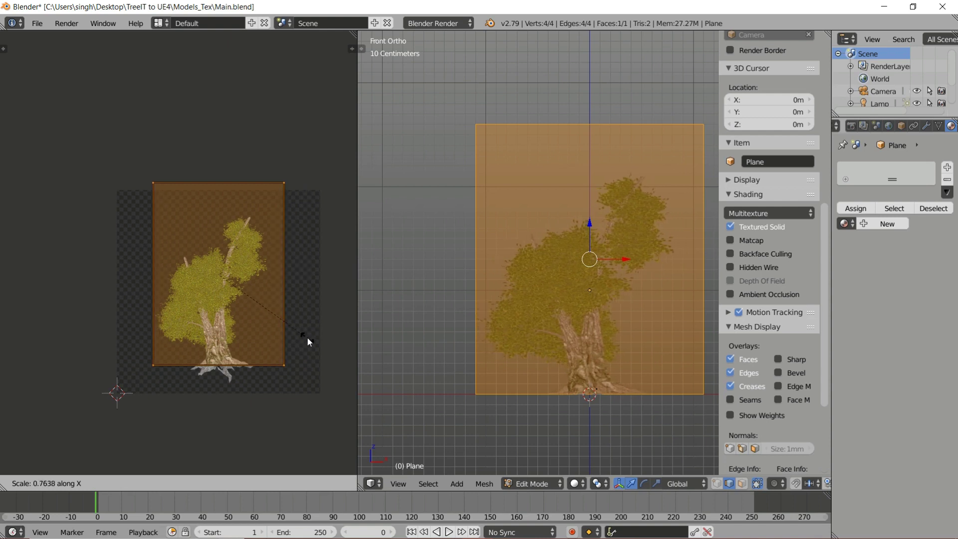
click(307, 337)
Shrink the plane's UVs slightly along Y and shift them down toward the base of the trunk
key(s)
key(y)
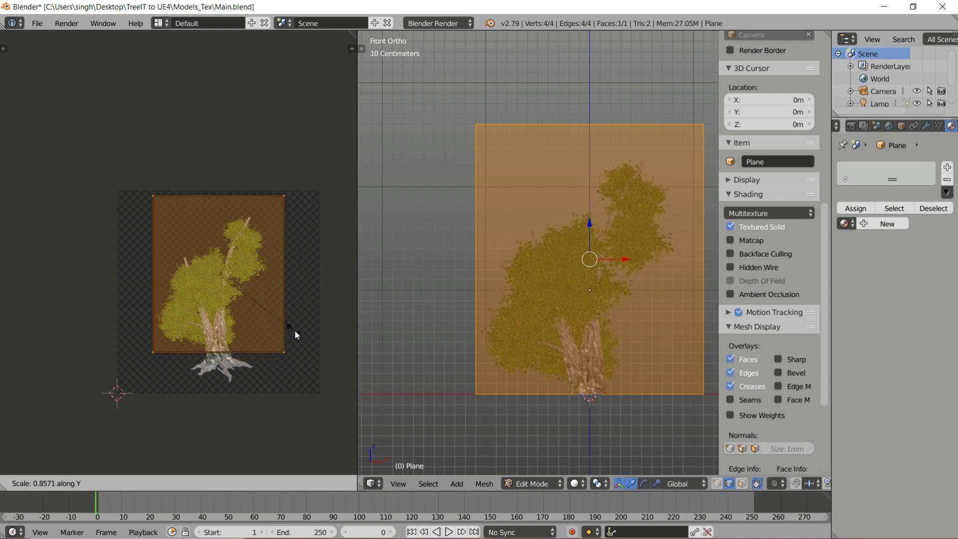
click(298, 338)
key(g)
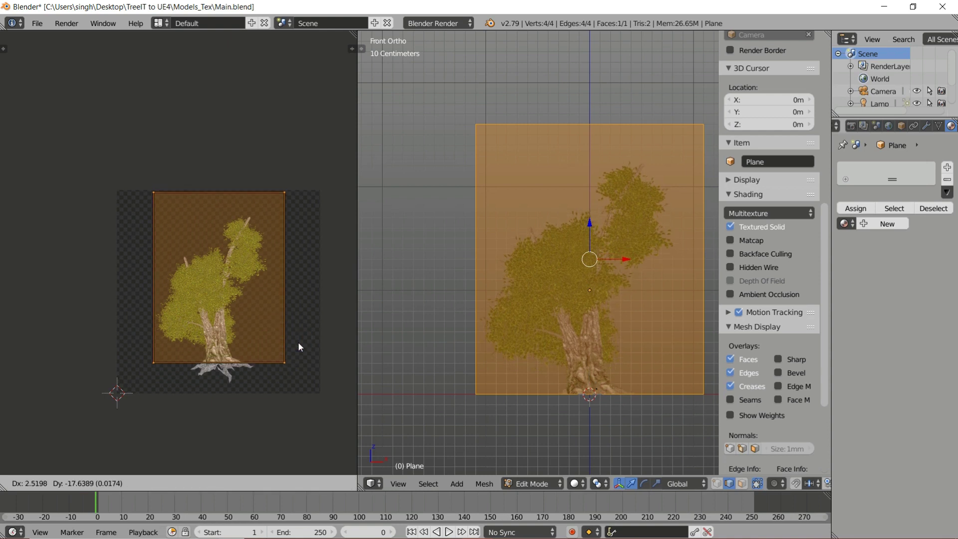
click(298, 346)
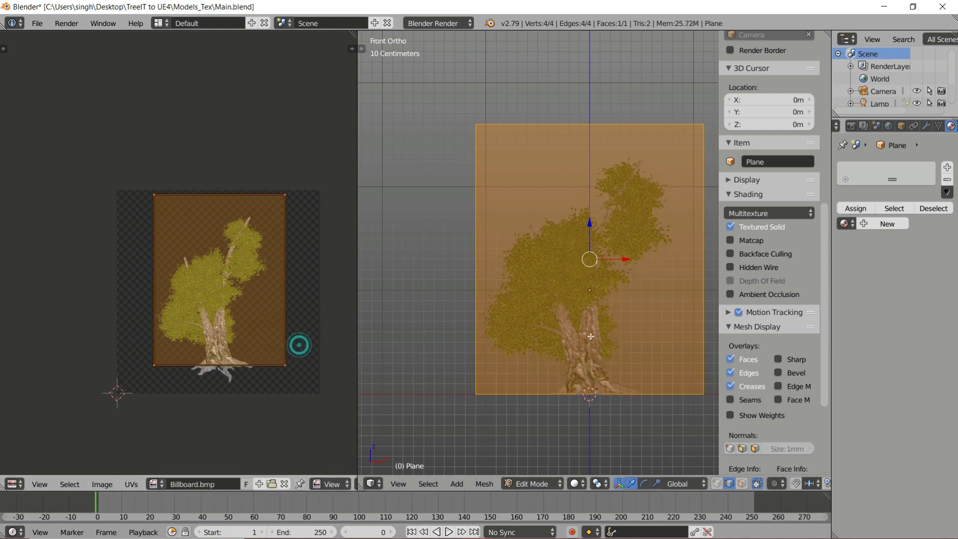
Examine the textured billboard plane in Object Mode at an angle and from the front, and return to Edit Mode
key(Tab)
scroll(624, 383, down, 1)
mouse_move(553, 352)
middle_down()
mouse_move(600, 366)
mouse_move(598, 384)
mouse_move(495, 315)
mouse_move(562, 372)
mouse_move(558, 360)
middle_up()
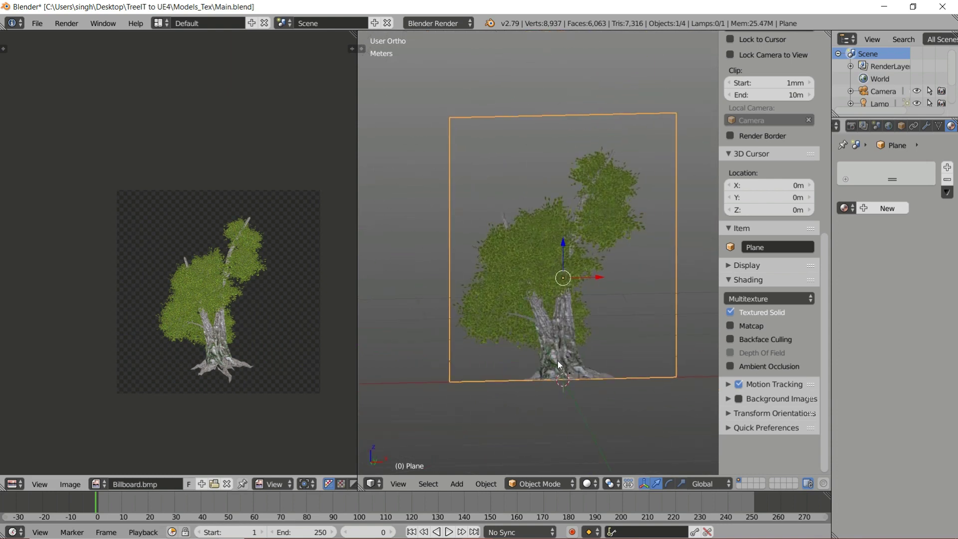
scroll(422, 345, down, 1)
scroll(300, 358, down, 4)
shift+middle_drag(597, 278, 564, 282)
scroll(561, 281, up, 1)
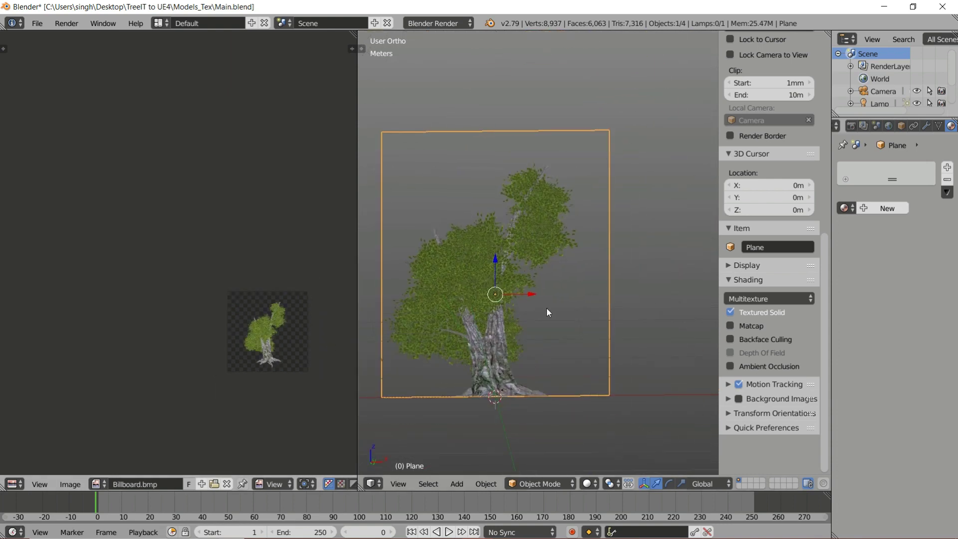
key(KP_1)
scroll(546, 312, down, 4)
scroll(250, 339, up, 4)
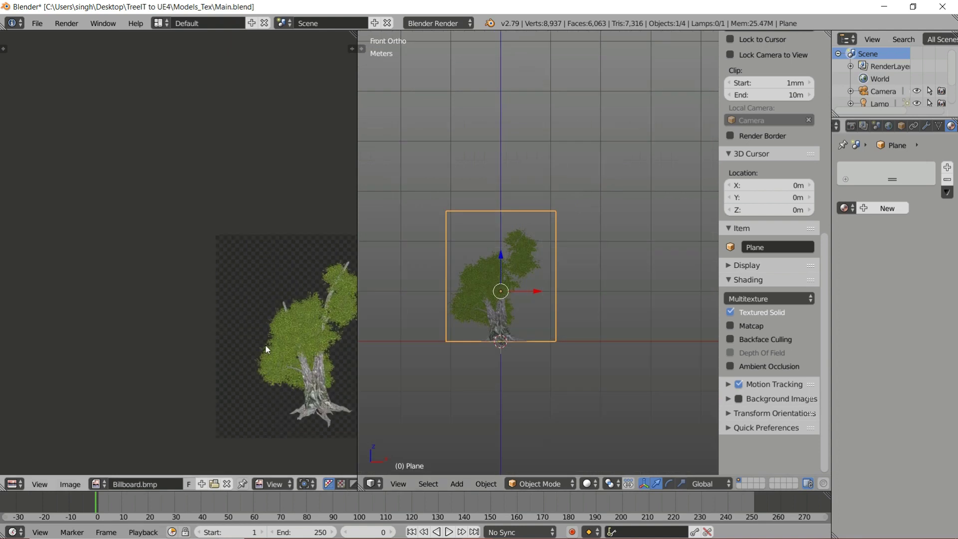
key(Tab)
click(589, 301)
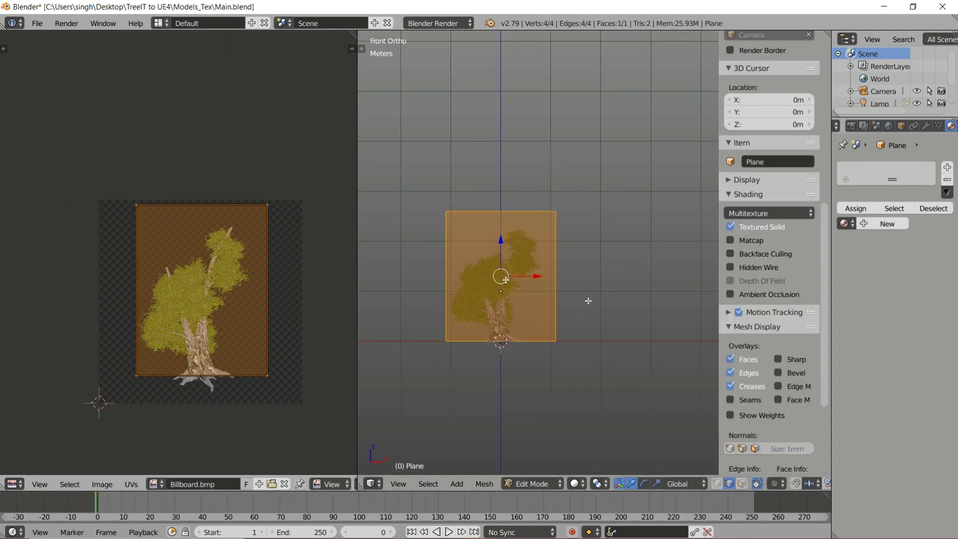
Try a different UV projection of the plane's face over Billboard.bmp, and undo it
key(u)
click(532, 357)
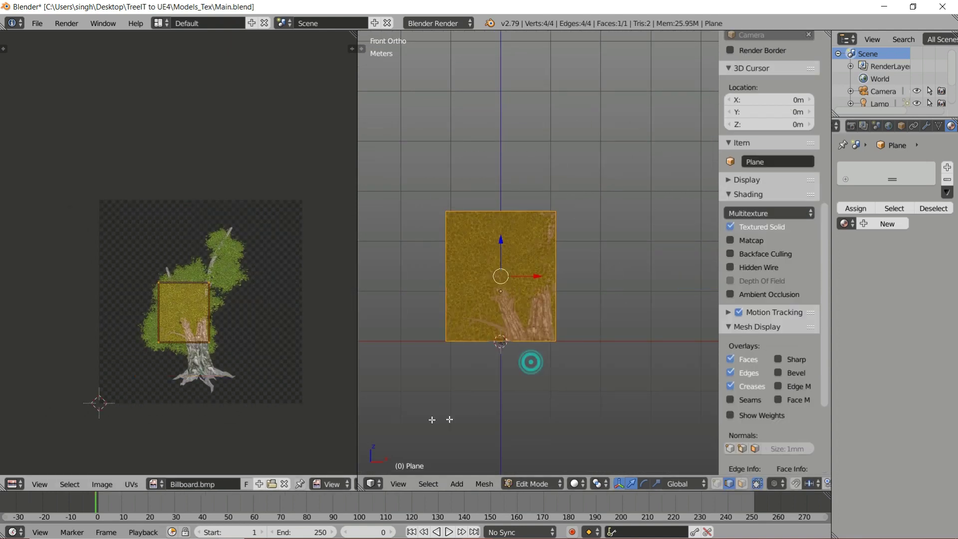
key(ctrl+z)
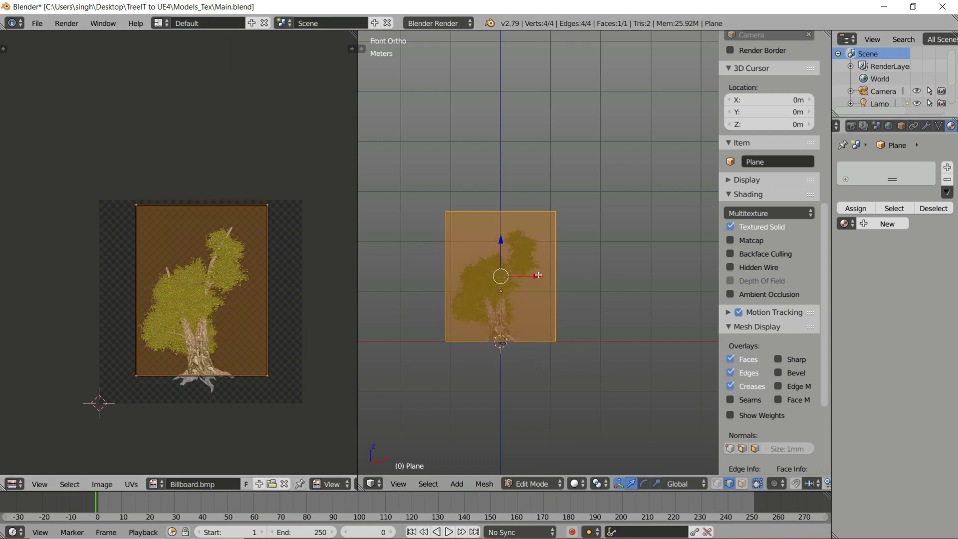
Re-map the plane's face onto the full Billboard.bmp image with Smart UV Project
key(u)
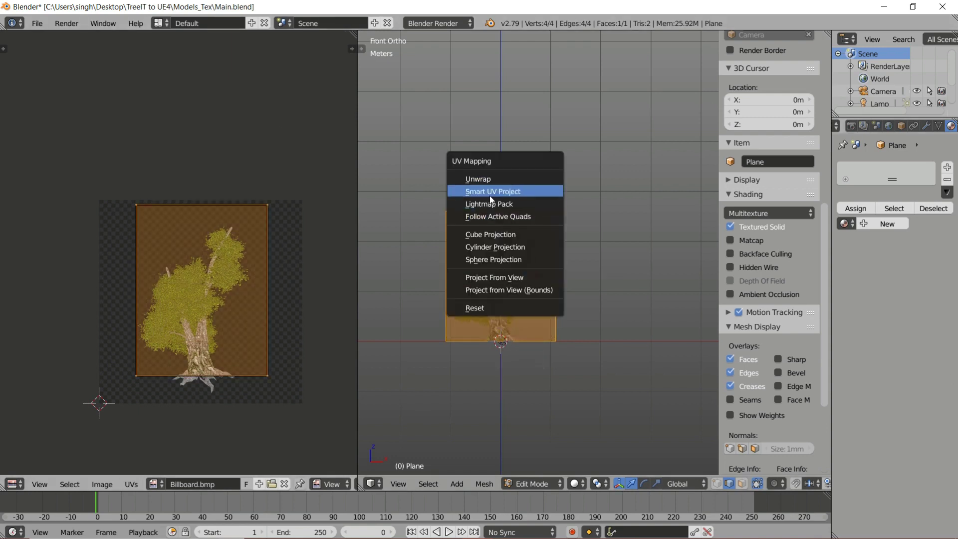
click(490, 186)
click(483, 288)
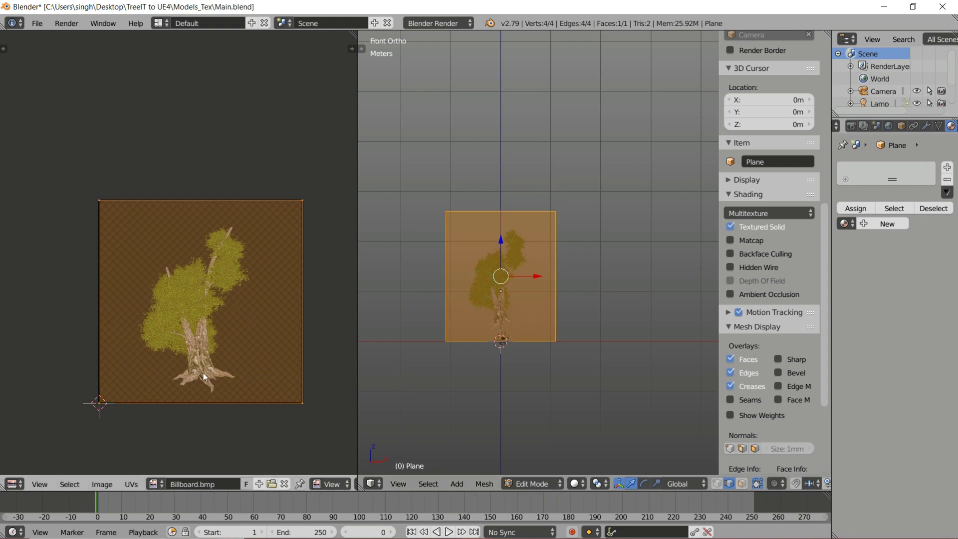
Scale the plane's UVs uniformly to about 0.74 around the tree and return to Object Mode
scroll(476, 317, up, 1)
scroll(476, 318, up, 5)
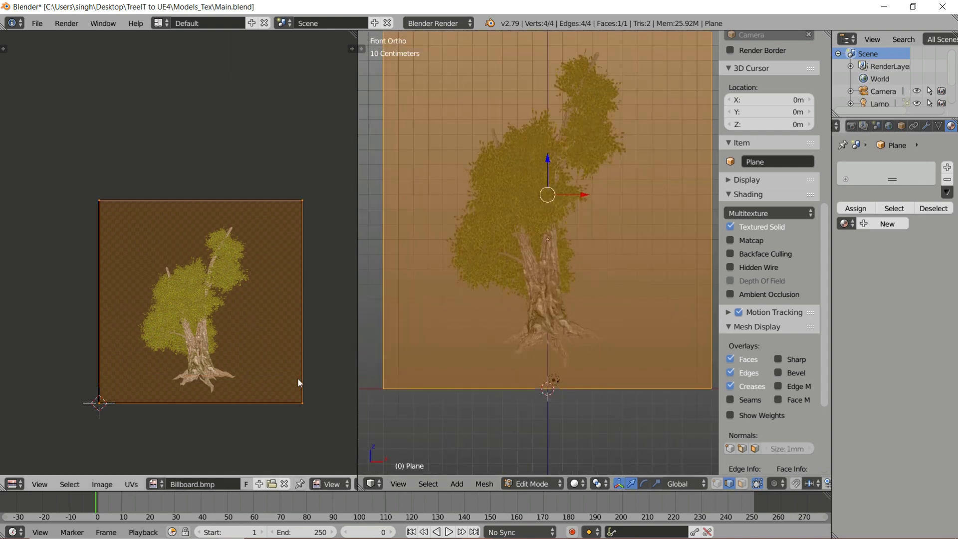
key(s)
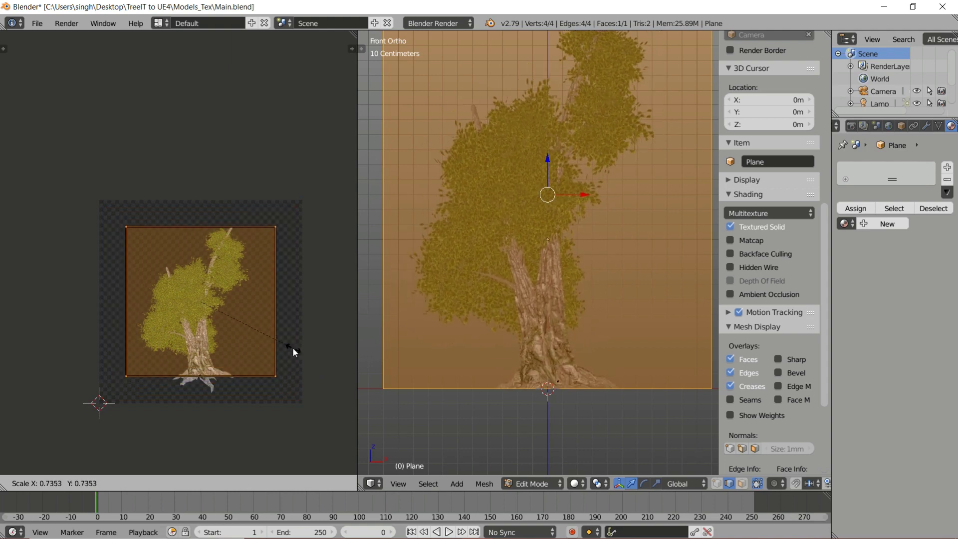
click(292, 347)
scroll(599, 299, down, 3)
key(Tab)
click(457, 290)
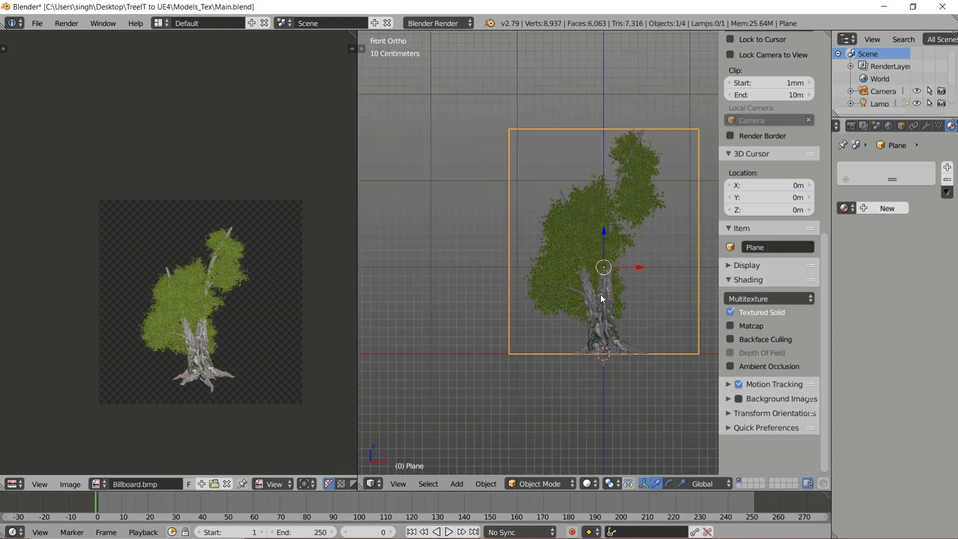
Narrow the plane's UVs along X in Edit Mode to fit closer around the tree, and return to Object Mode
middle_drag(601, 298, 574, 273)
key(Tab)
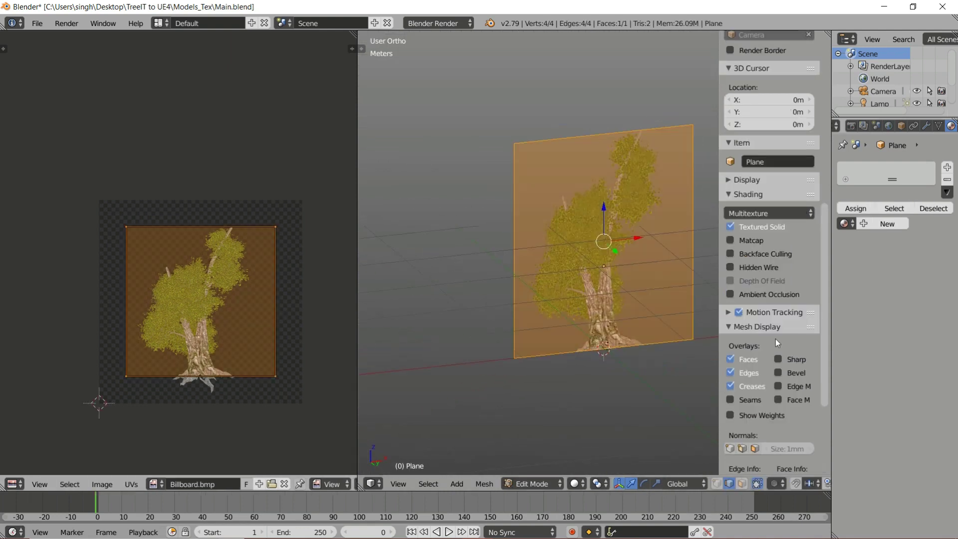
key(s)
key(x)
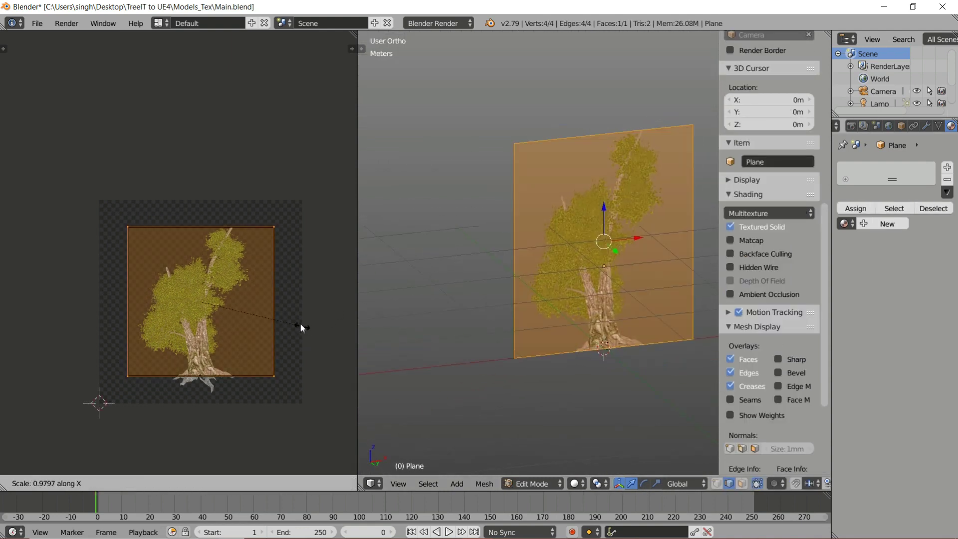
click(292, 319)
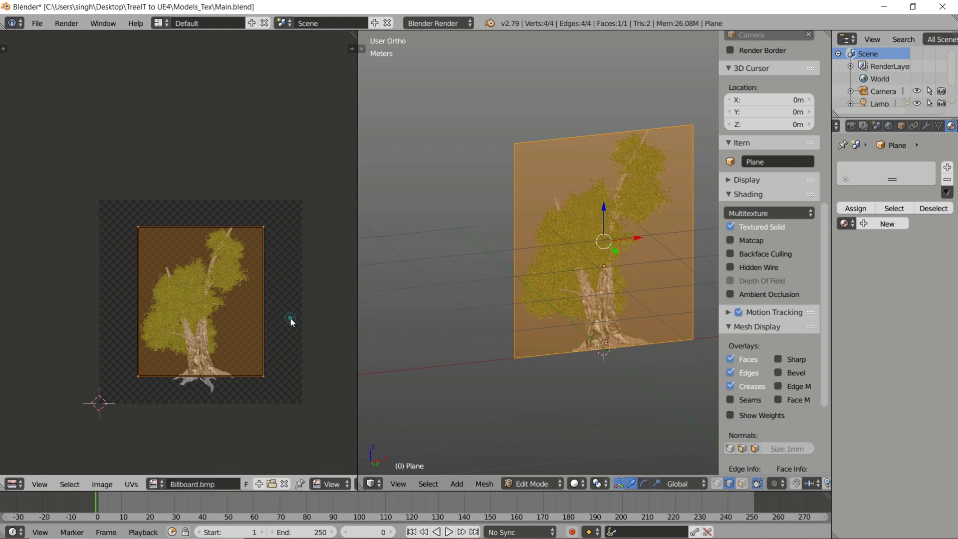
key(Tab)
Inspect the textured billboard plane from several angles, both close up and at a distance
middle_drag(456, 275, 623, 243)
scroll(623, 242, up, 6)
middle_drag(496, 290, 520, 252)
scroll(553, 271, down, 5)
scroll(520, 257, up, 5)
scroll(490, 283, down, 5)
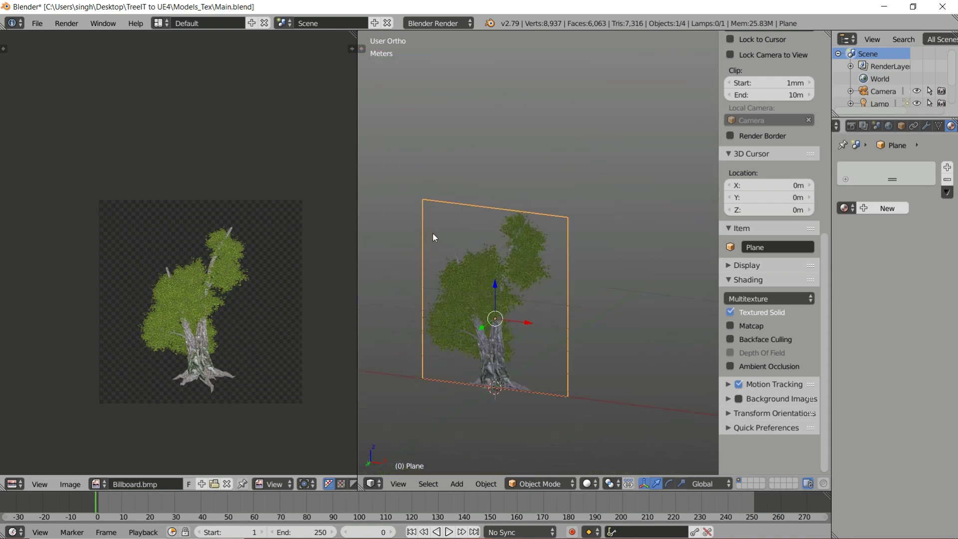
scroll(433, 232, up, 6)
Open the FBX export for the scene in the Models_Tex folder
click(37, 23)
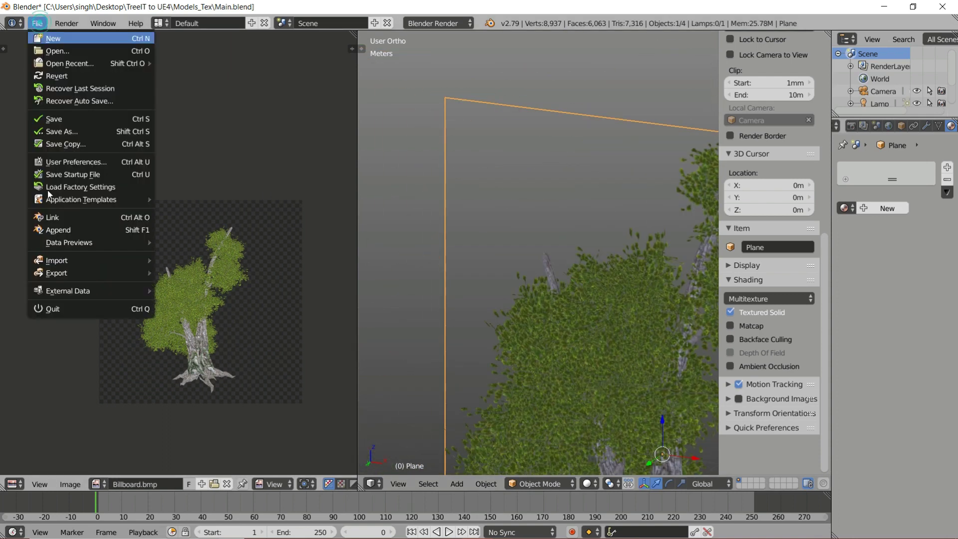
mouse_move(70, 272)
click(192, 310)
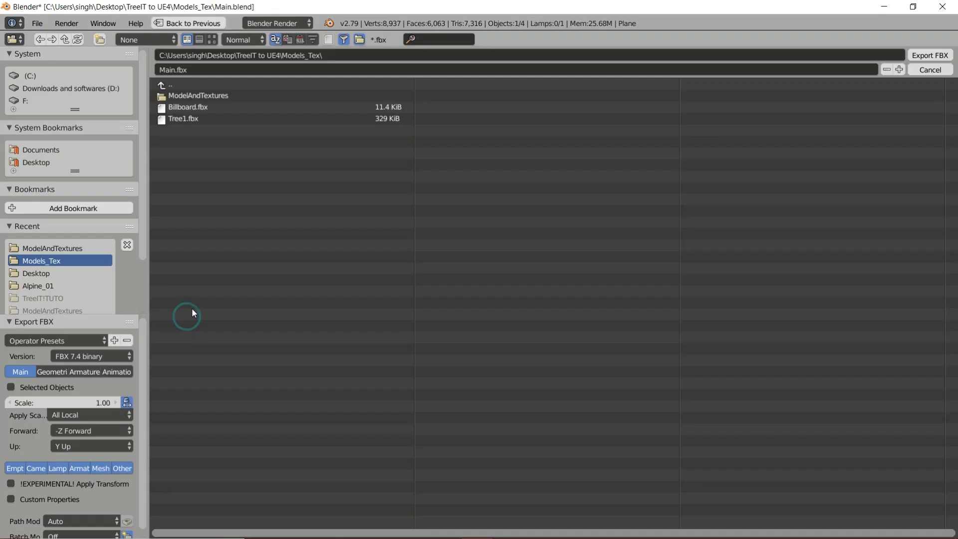
Export the scene as FBX over Billboard.fbx in Models_Tex, and save Main.blend before closing Blender
double_click(218, 106)
scroll(612, 271, down, 5)
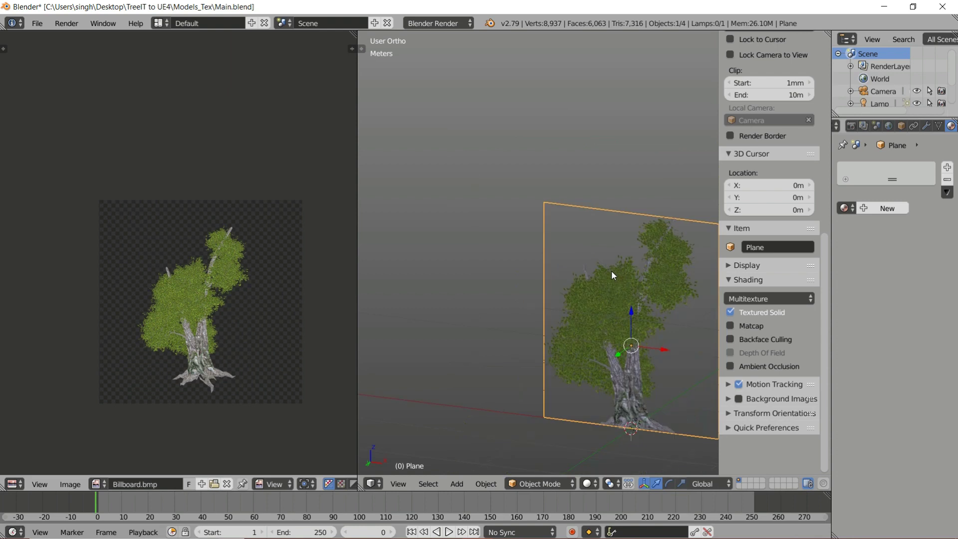
middle_drag(612, 271, 614, 324)
key(ctrl+s)
click(482, 282)
click(942, 6)
Switch to the LandscapeKit project in Unreal Editor and open the Tree1 static mesh used by the Tree2 actor
key(alt+Tab)
key(alt+Tab)
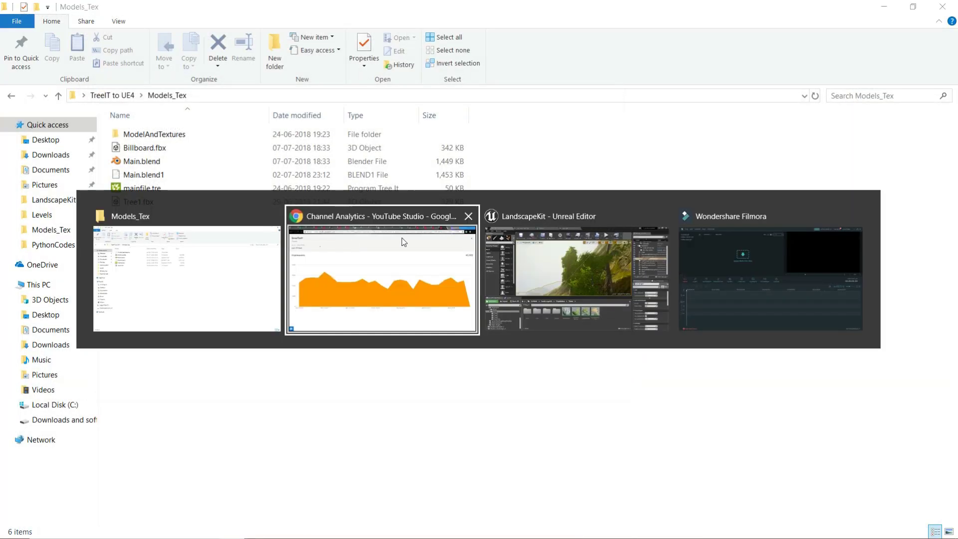
right_drag(498, 280, 670, 220)
click(670, 221)
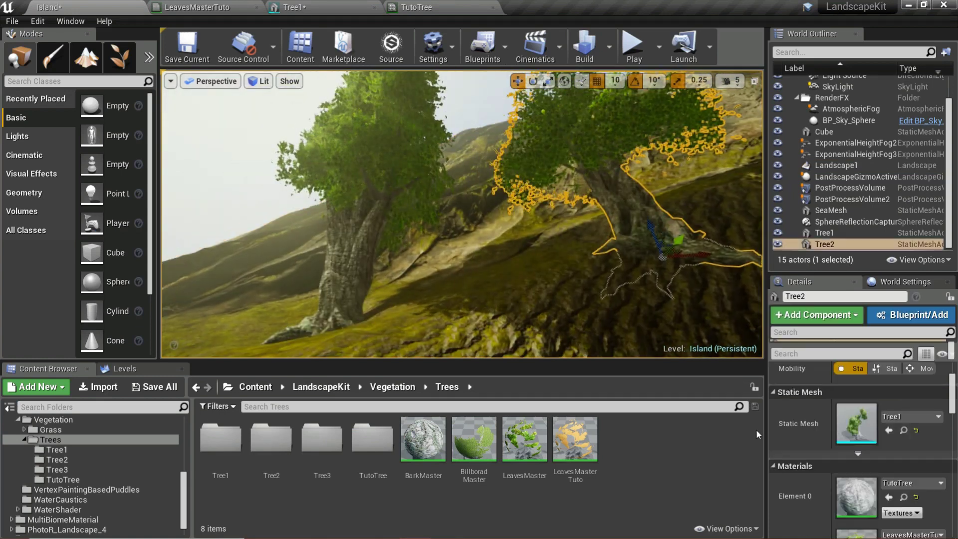
double_click(855, 417)
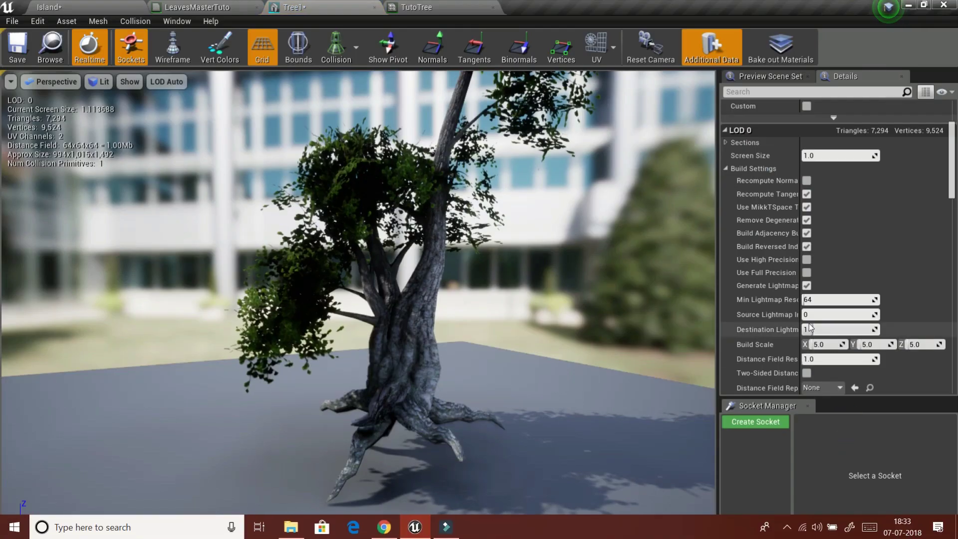
Import Billboard.fbx from the Models_Tex folder as LOD level 1 of the Tree1 mesh
scroll(813, 294, up, 4)
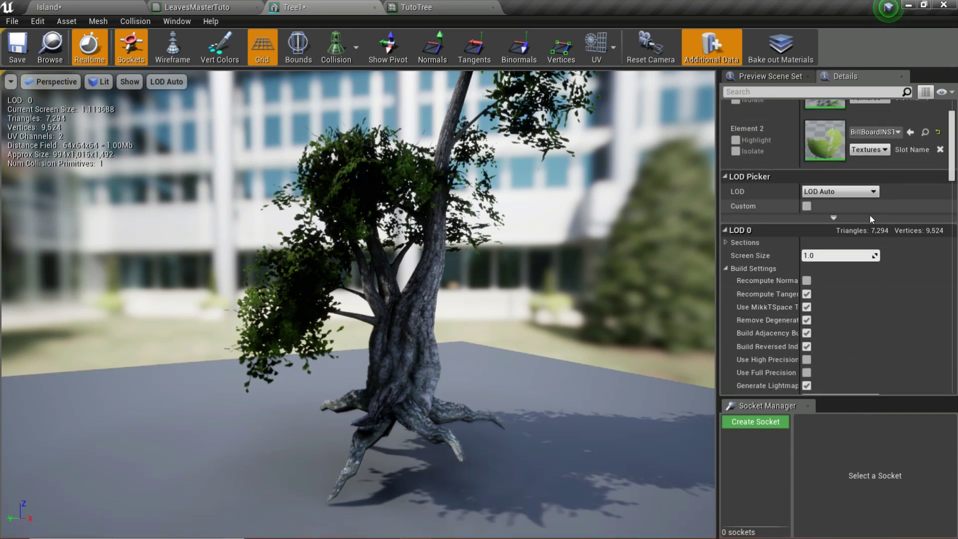
scroll(849, 245, down, 10)
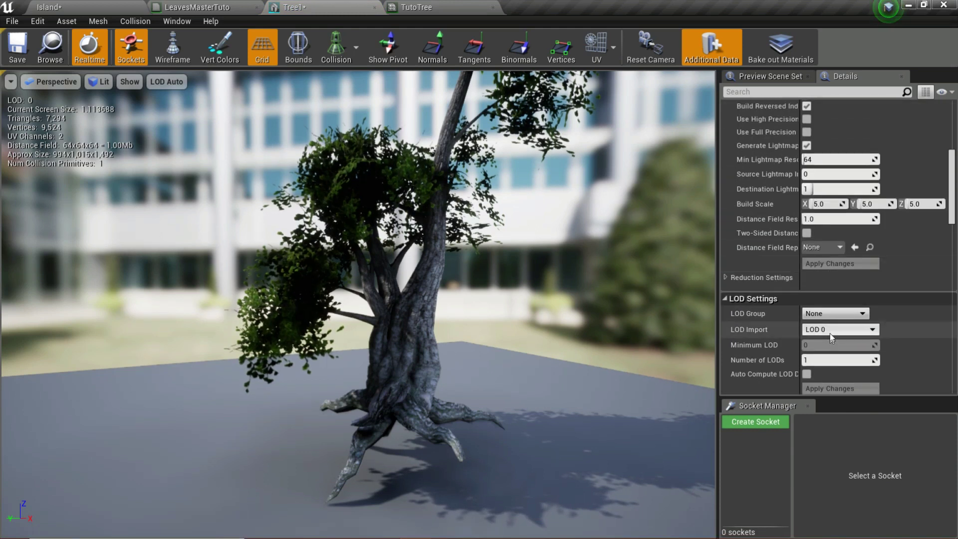
click(866, 329)
click(836, 350)
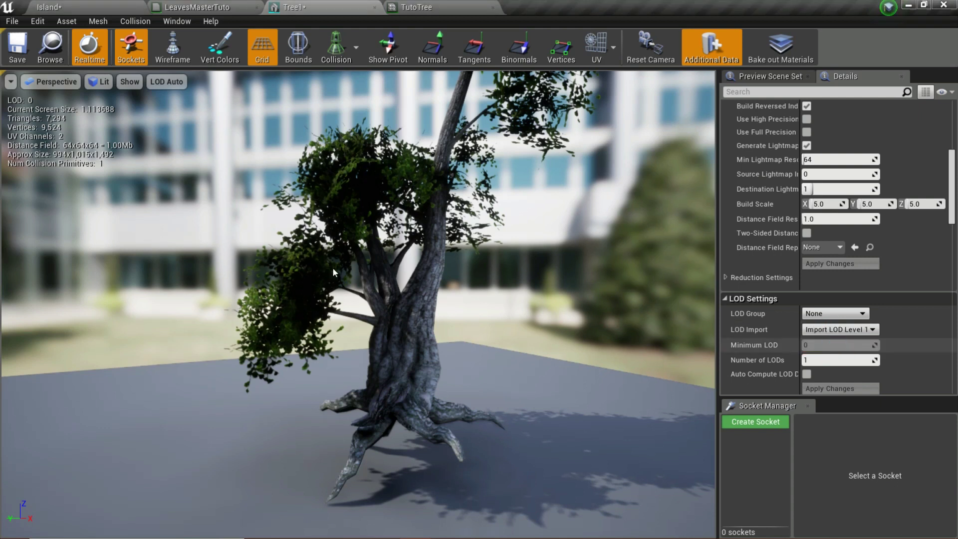
double_click(150, 101)
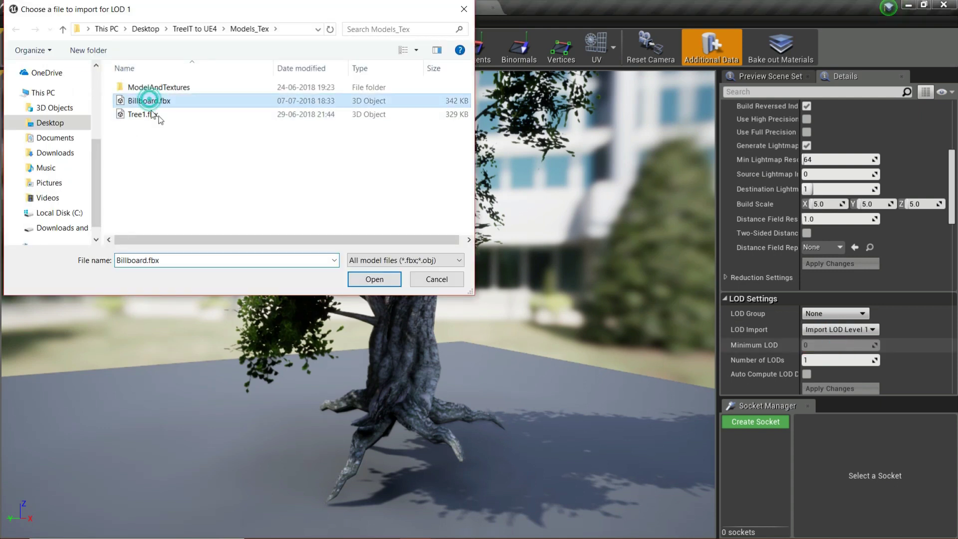
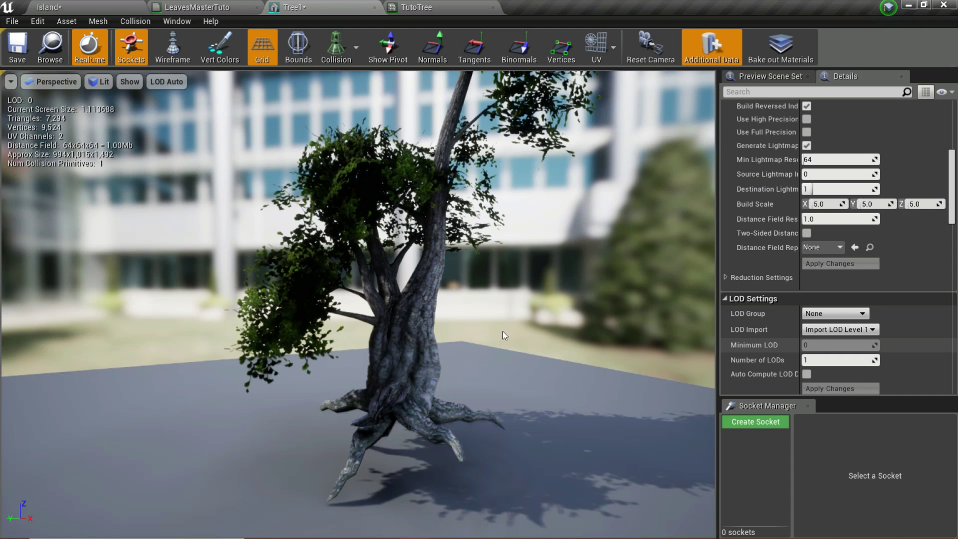
key(alt+Tab)
key(alt+Tab)
key(alt+Tab)
key(alt+Tab)
key(alt+Tab)
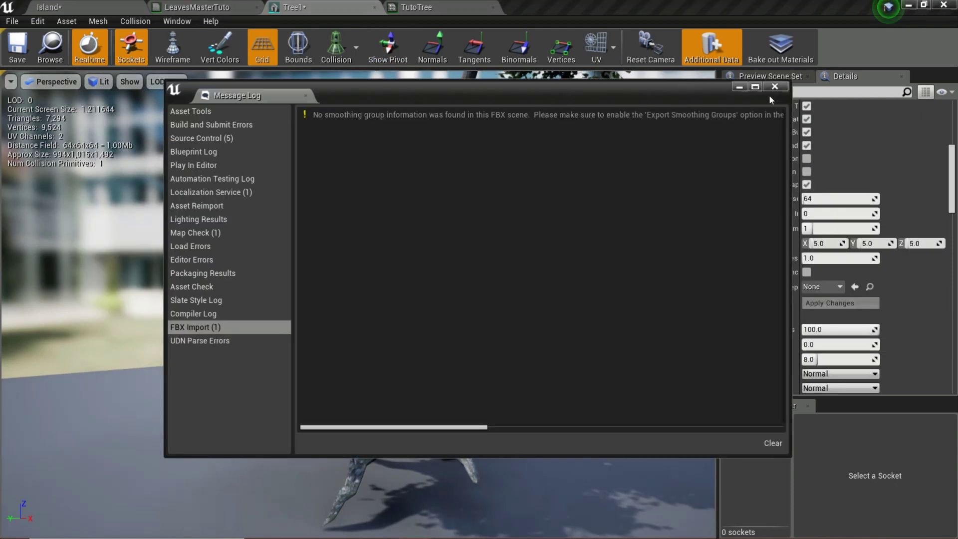
Inspect the Tree1 mesh's material slots and compare the LOD 0 and LOD 1 previews
click(925, 208)
scroll(906, 243, up, 8)
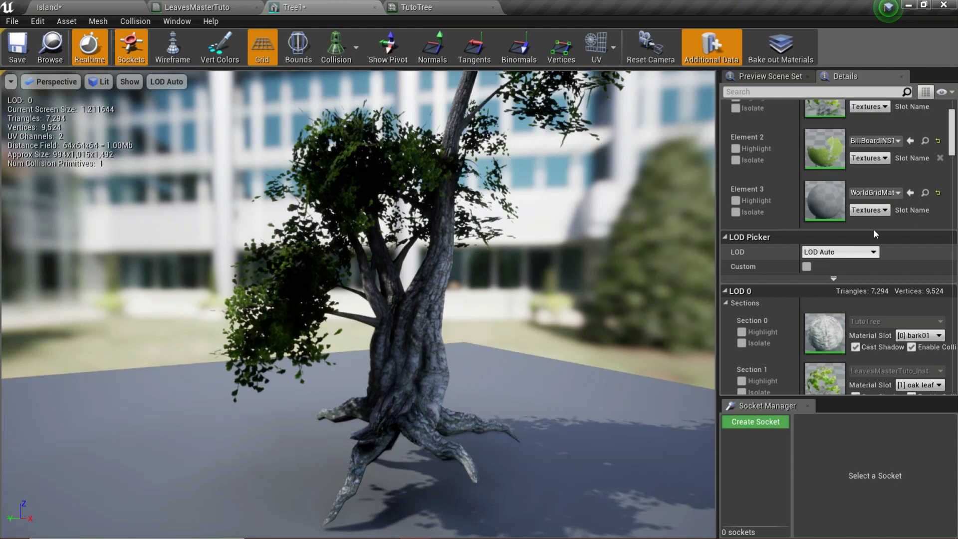
scroll(874, 229, up, 5)
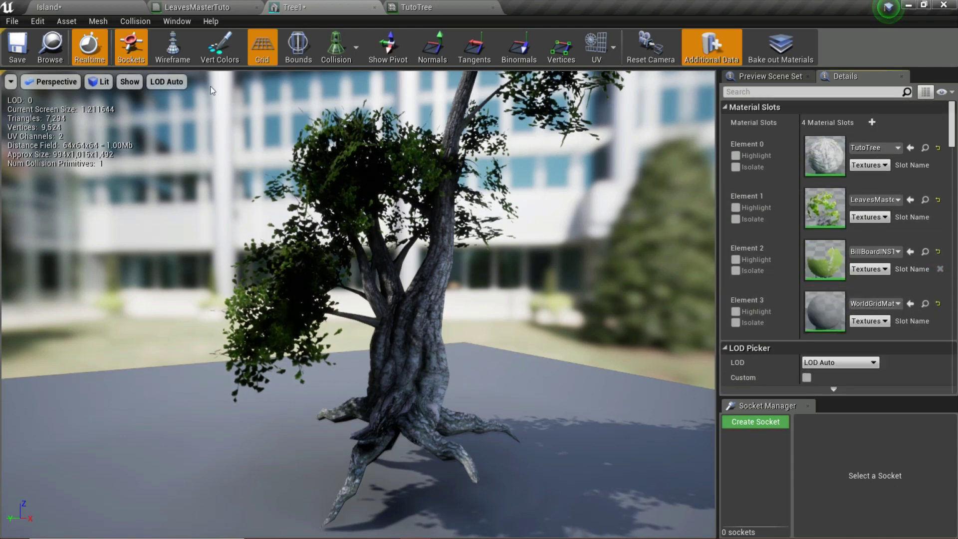
click(166, 81)
click(154, 133)
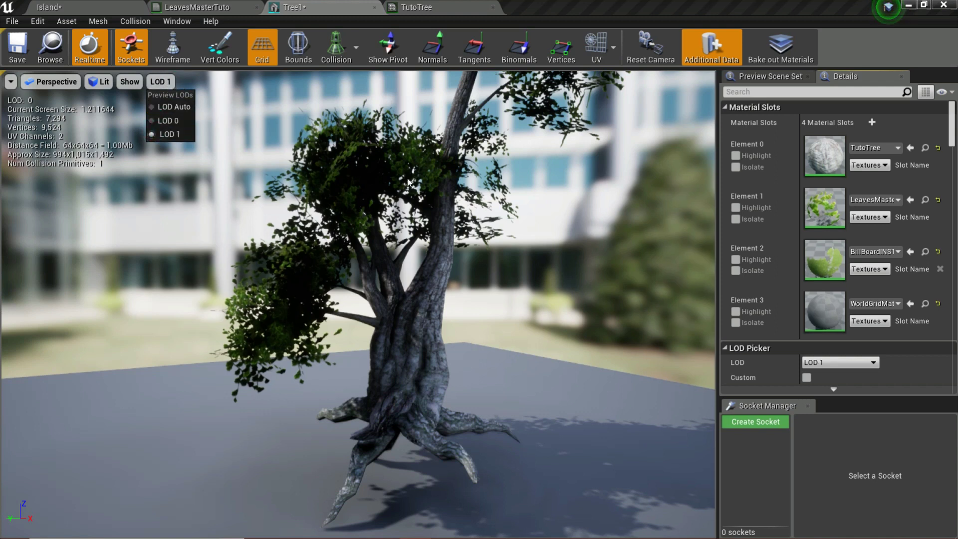
mouse_move(408, 182)
mouse_down()
mouse_move(380, 210)
mouse_move(399, 190)
mouse_move(410, 144)
mouse_move(392, 188)
mouse_up()
click(159, 82)
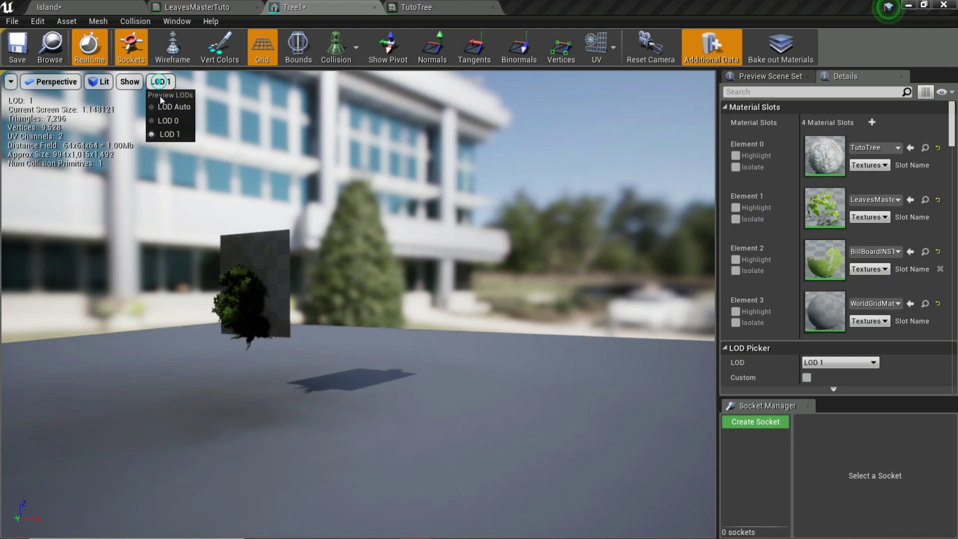
click(167, 120)
click(161, 81)
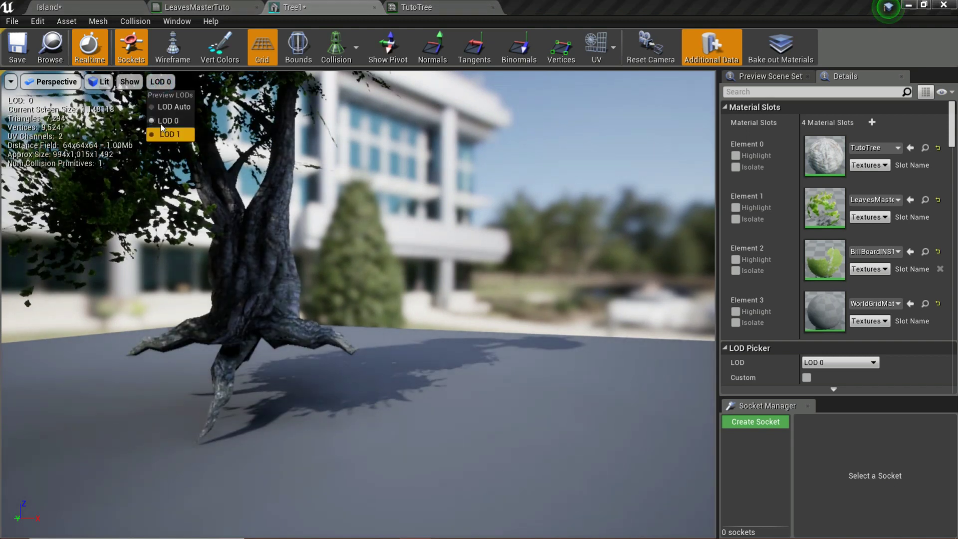
click(167, 134)
Switch to the Models_Tex folder and reopen Main.blend in Blender
key(alt+Tab)
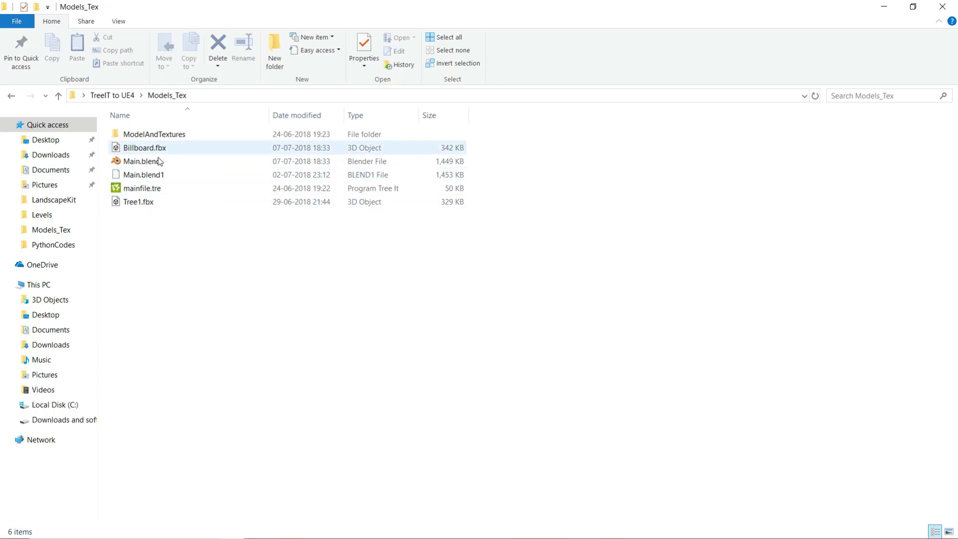
click(157, 161)
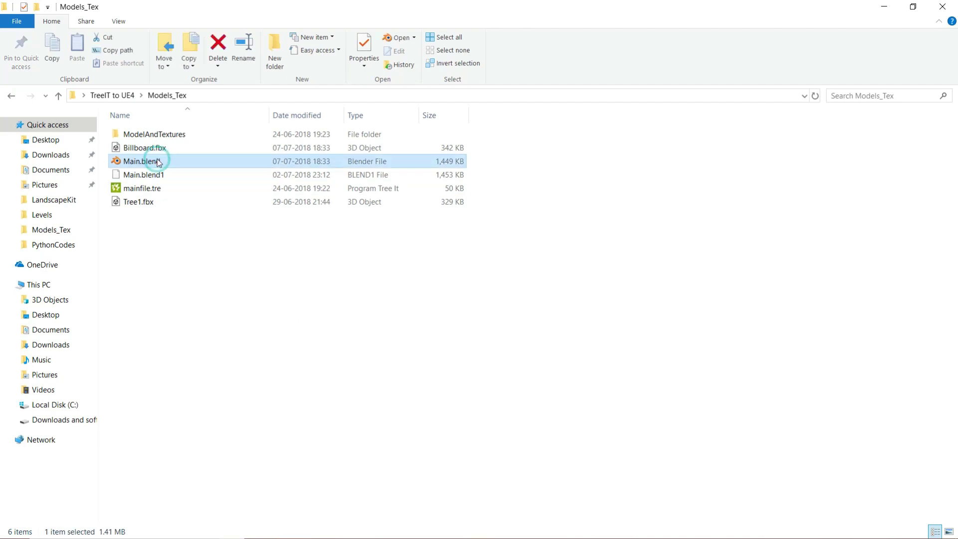
double_click(158, 163)
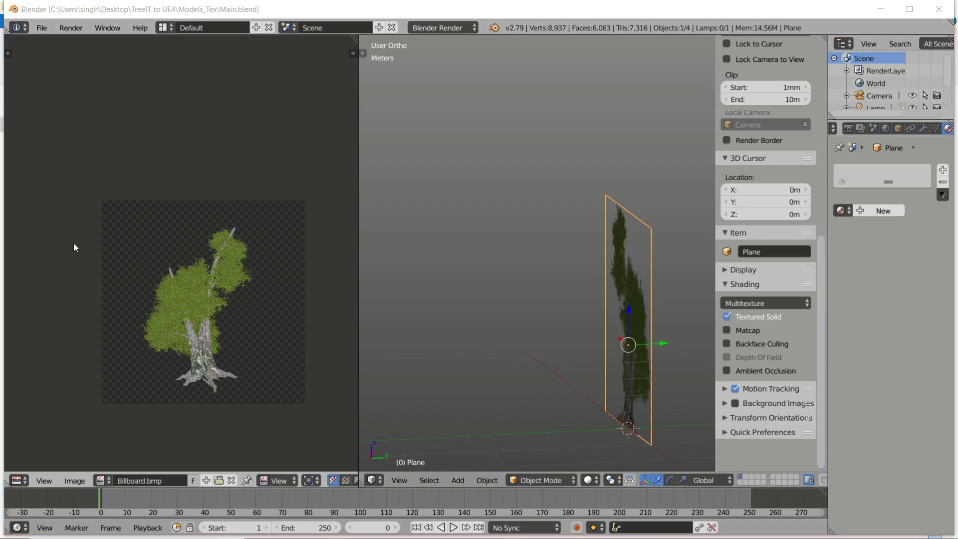
key(alt+Tab)
click(131, 284)
Unhide the tree objects and select only the billboard plane
middle_drag(468, 326, 591, 355)
key(alt+h)
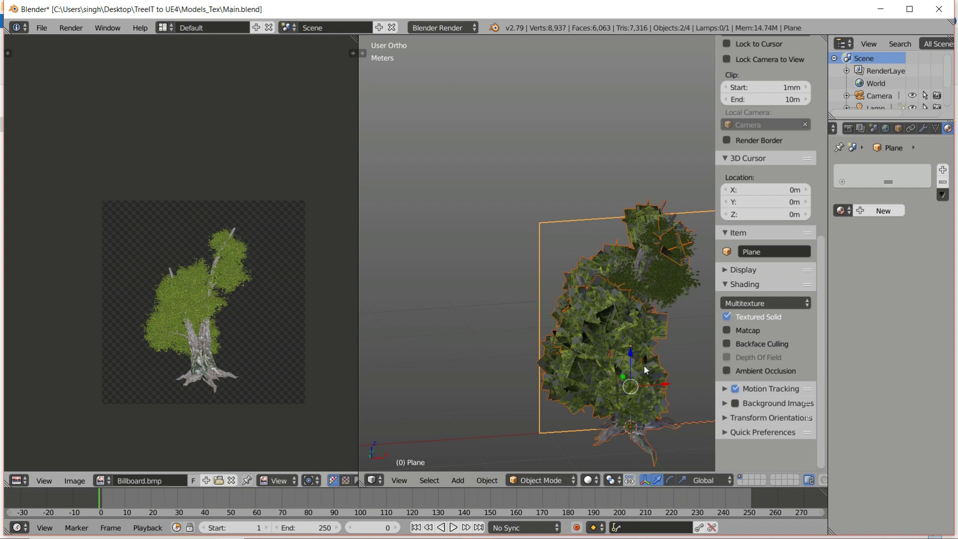
right_click(574, 245)
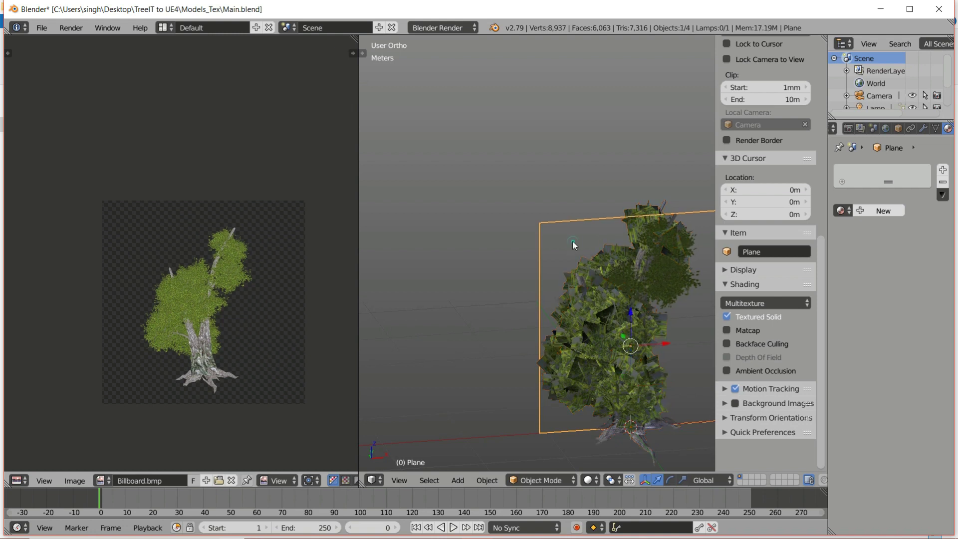
Export only the selected billboard plane as FBX, overwriting Billboard.fbx in the Models_Tex folder
click(41, 28)
mouse_move(144, 276)
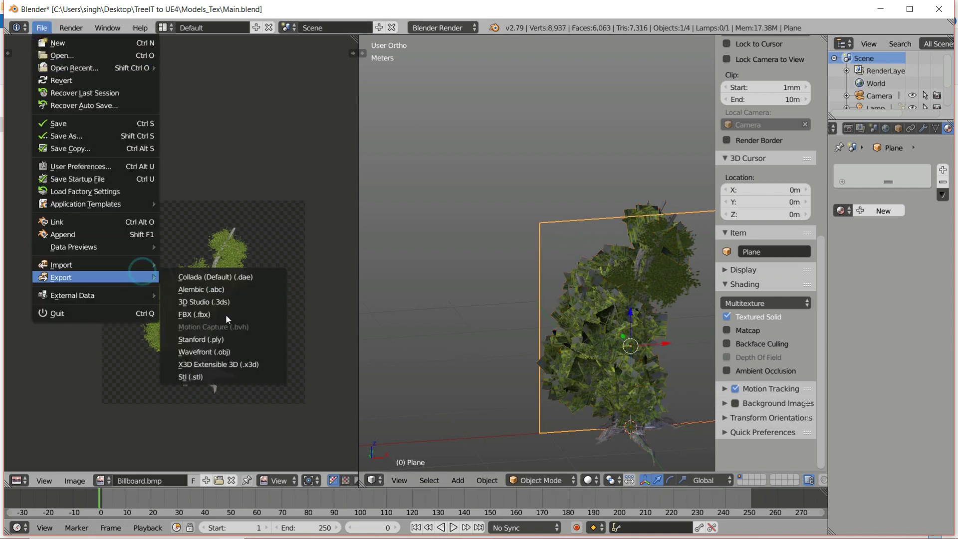
click(225, 316)
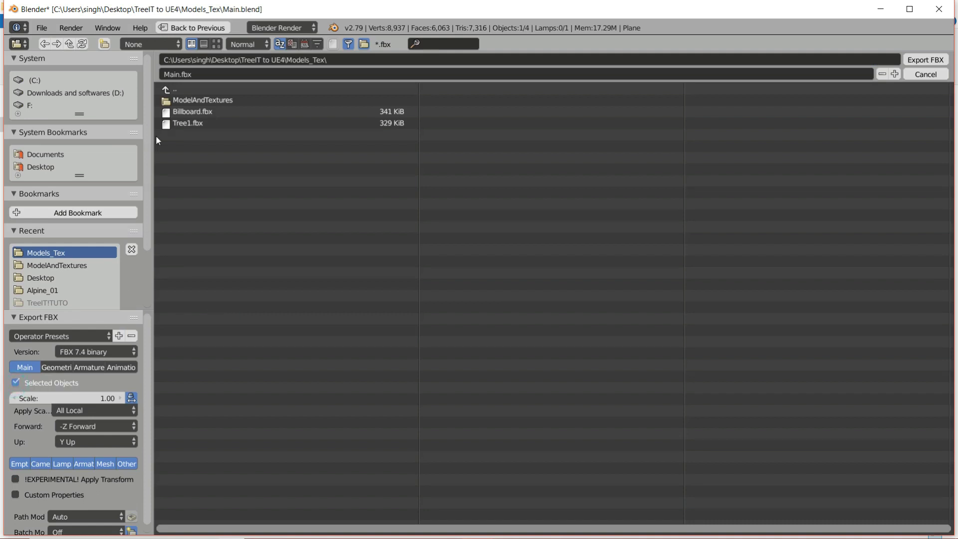
click(199, 100)
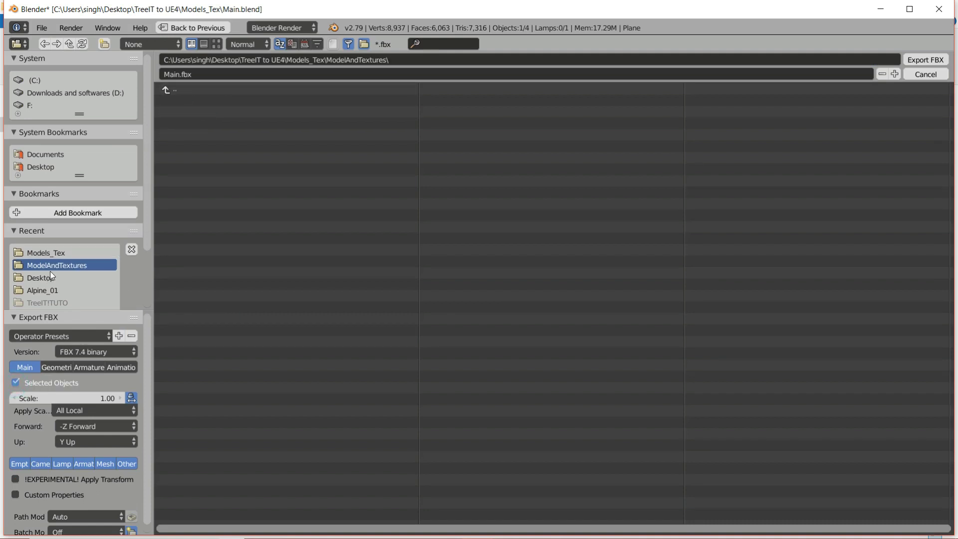
click(283, 90)
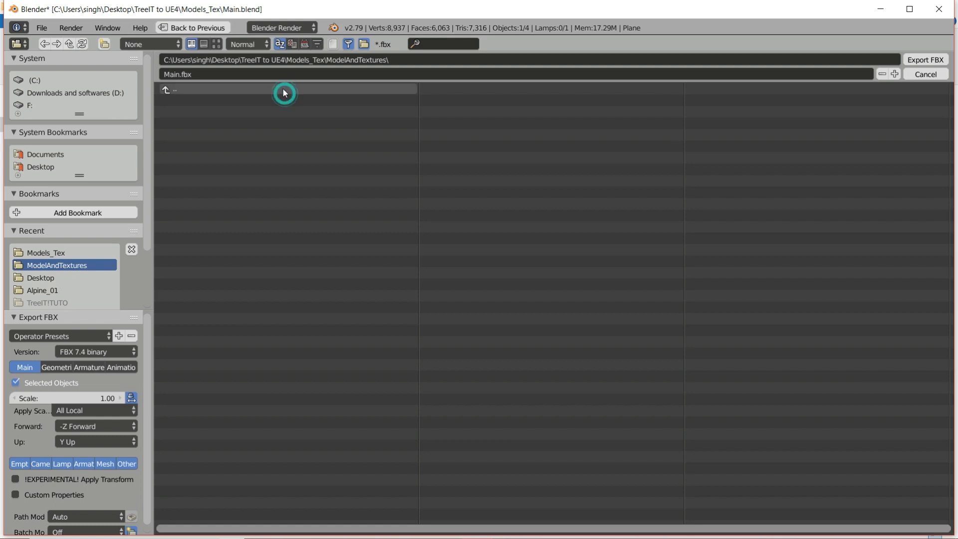
double_click(243, 111)
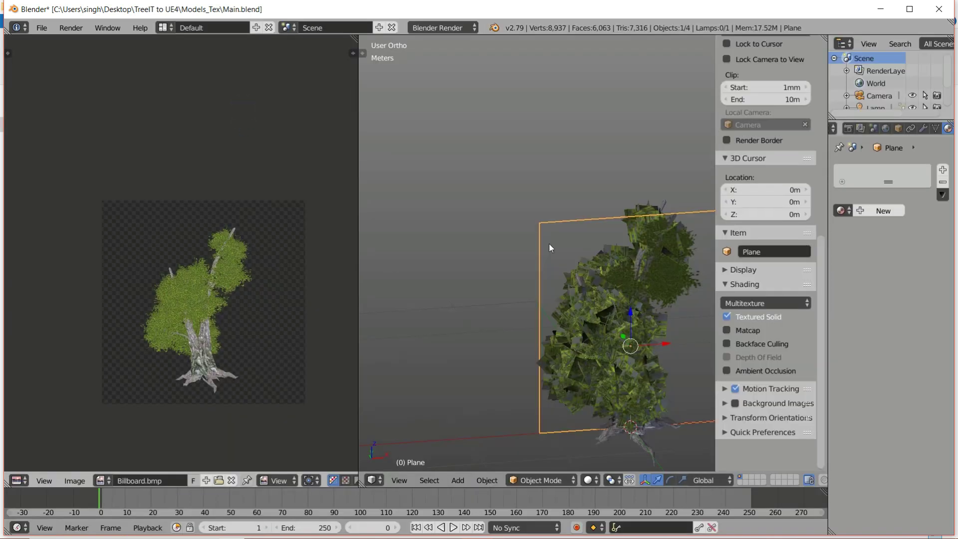
Save Main.blend over the existing file and close Blender
key(ctrl+s)
click(596, 262)
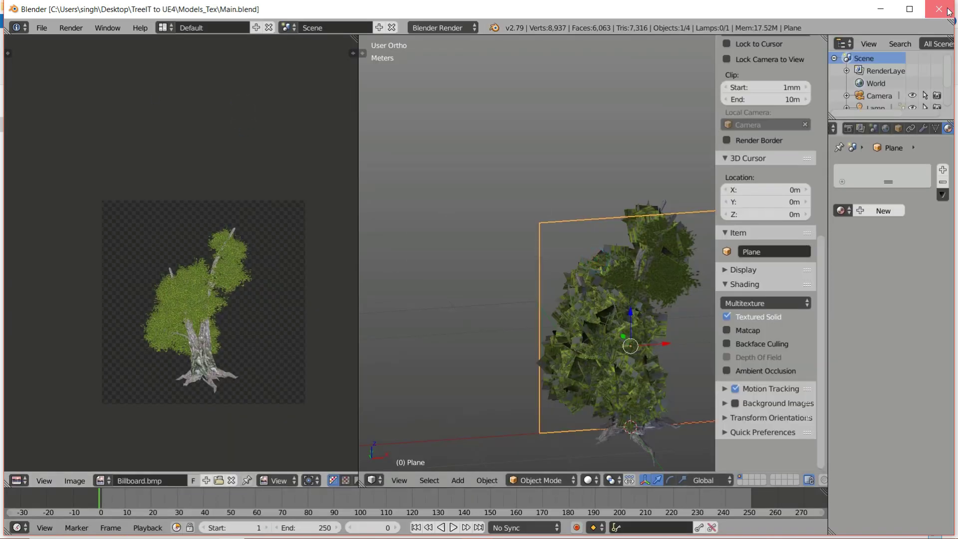
click(939, 9)
Switch back to Unreal Editor, collapse the LOD 1 section and reimport LOD level 1 of Tree1 from Billboard.fbx
key(alt+Tab)
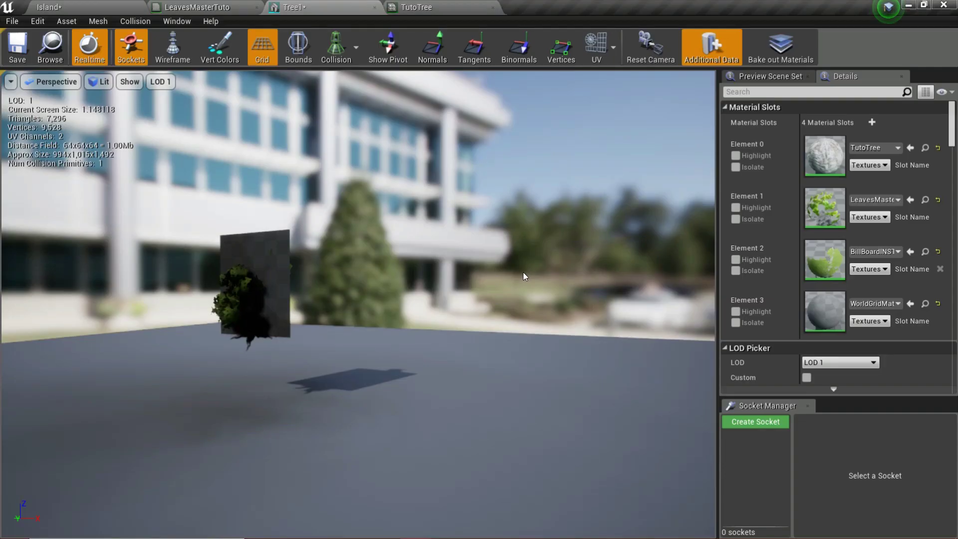
scroll(887, 296, down, 10)
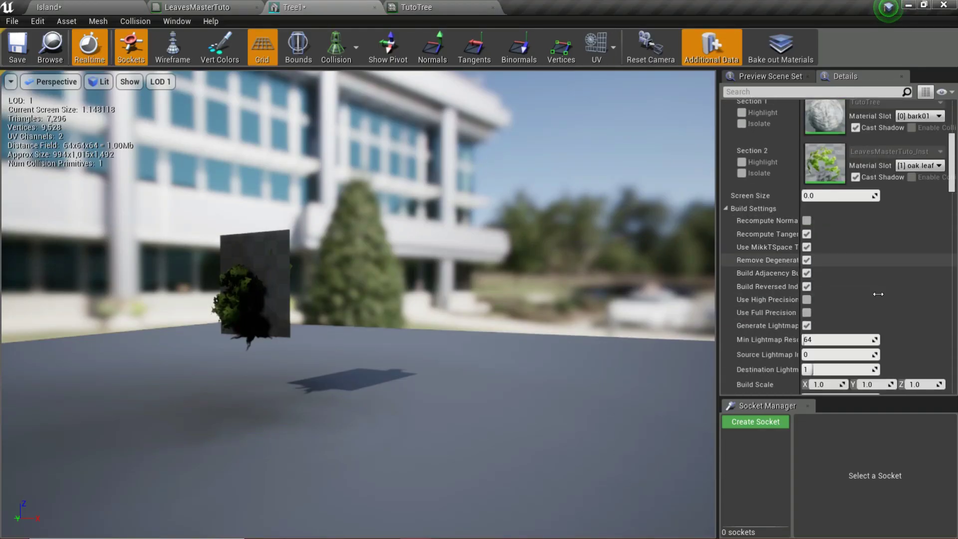
scroll(867, 276, down, 5)
scroll(830, 232, up, 8)
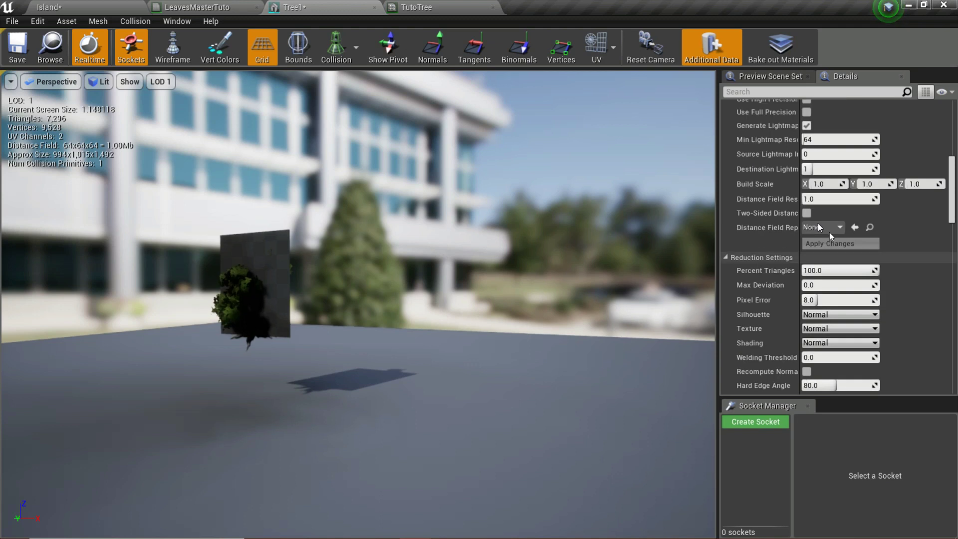
scroll(820, 221, up, 6)
scroll(816, 226, down, 7)
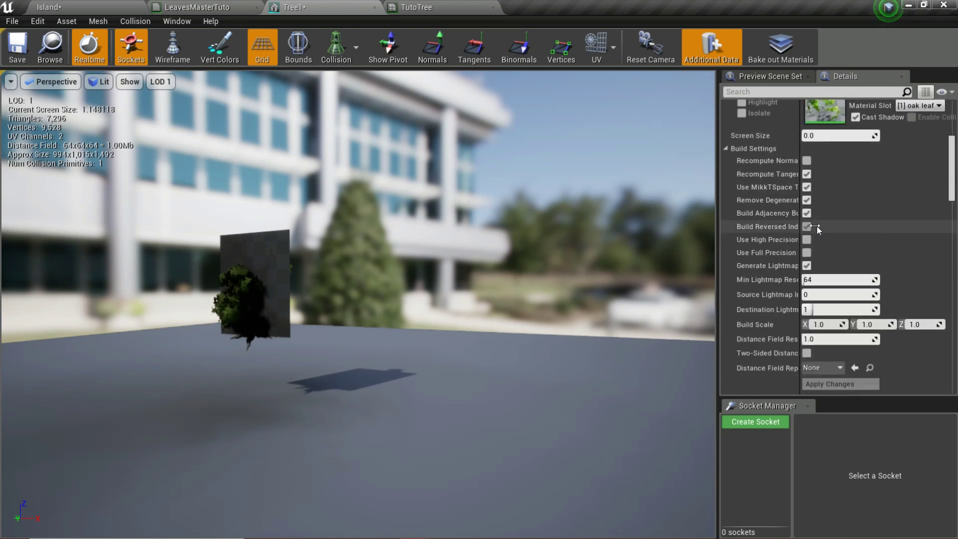
scroll(947, 169, up, 10)
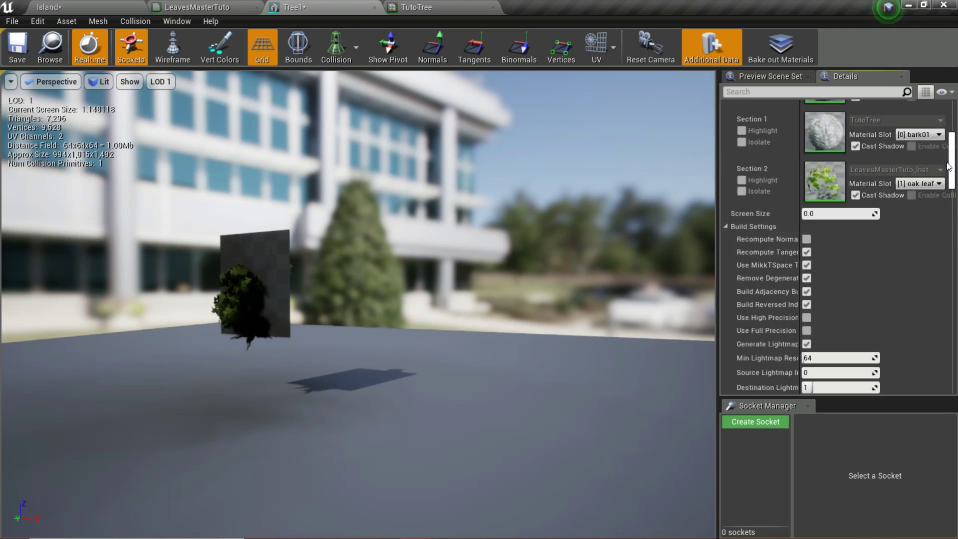
scroll(949, 158, up, 1)
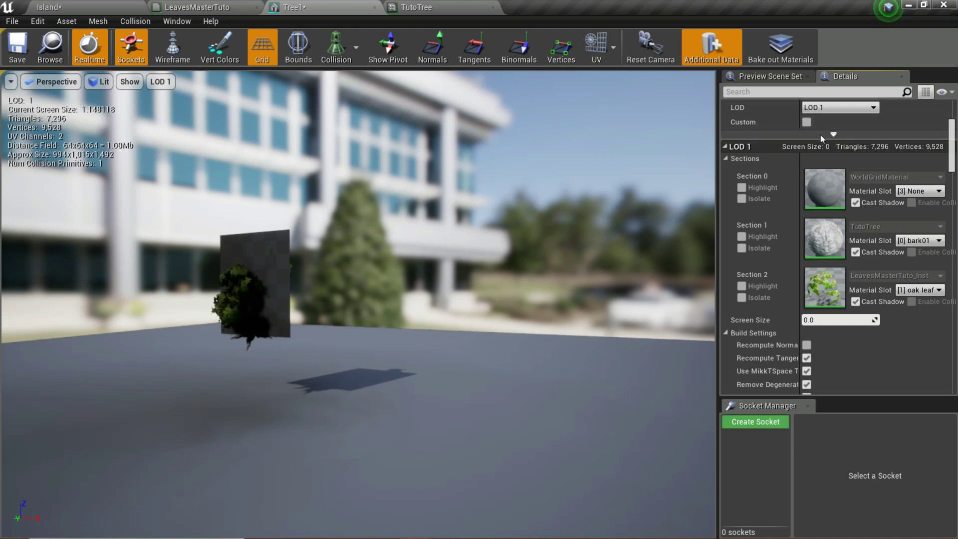
click(724, 147)
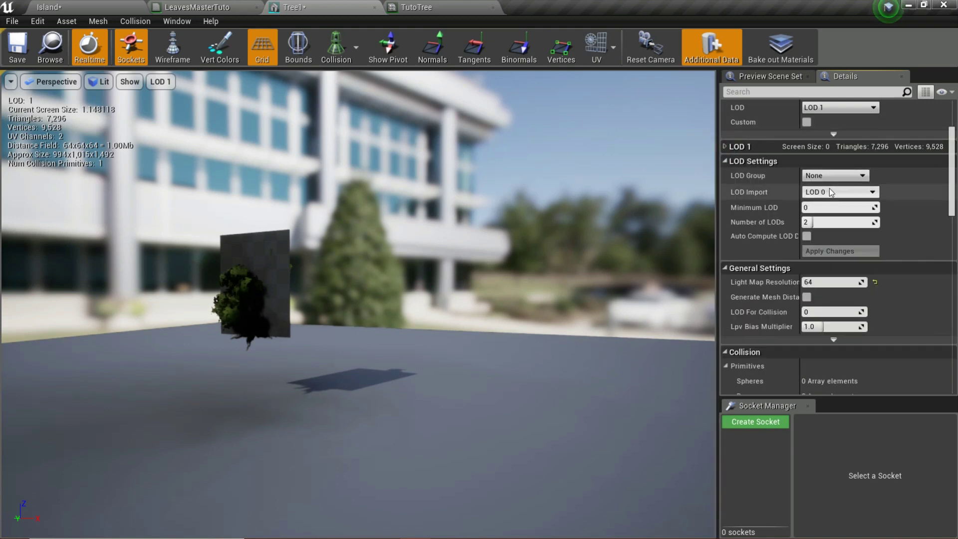
click(819, 211)
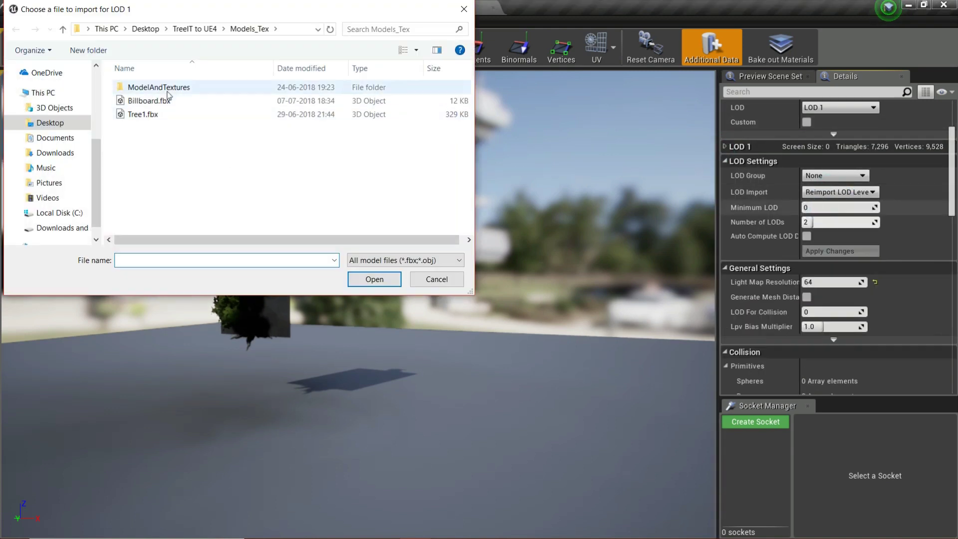
click(152, 101)
click(375, 279)
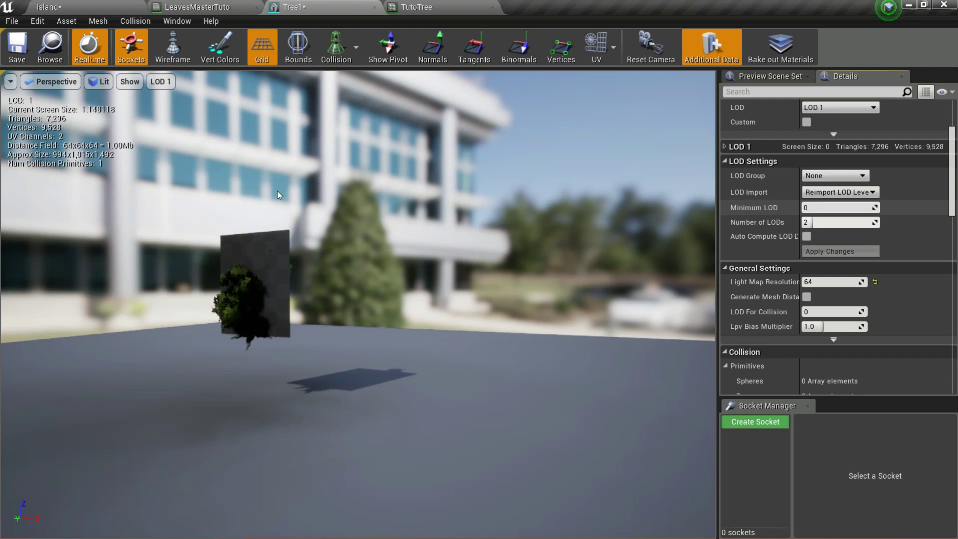
key(alt+Tab)
key(alt+Tab)
key(alt+Tab)
key(alt+Left)
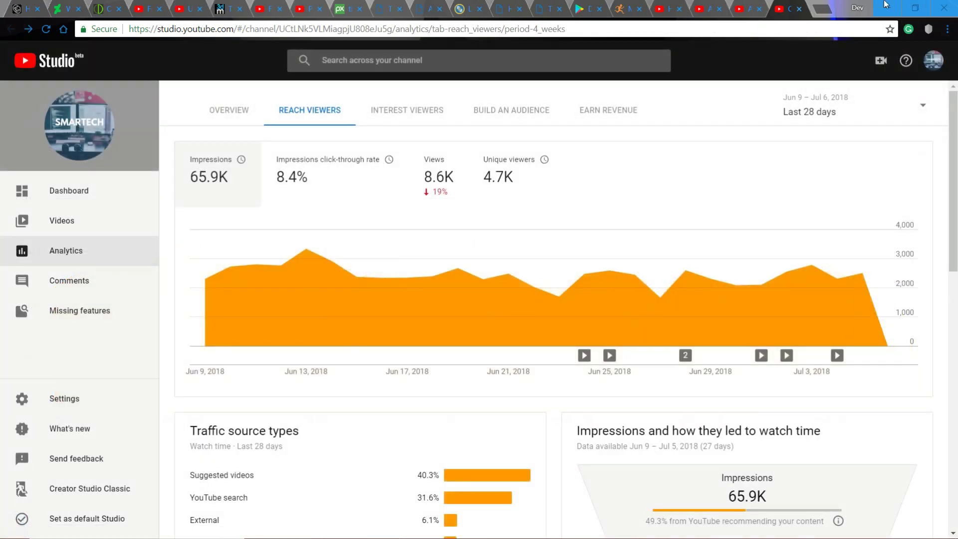
click(886, 4)
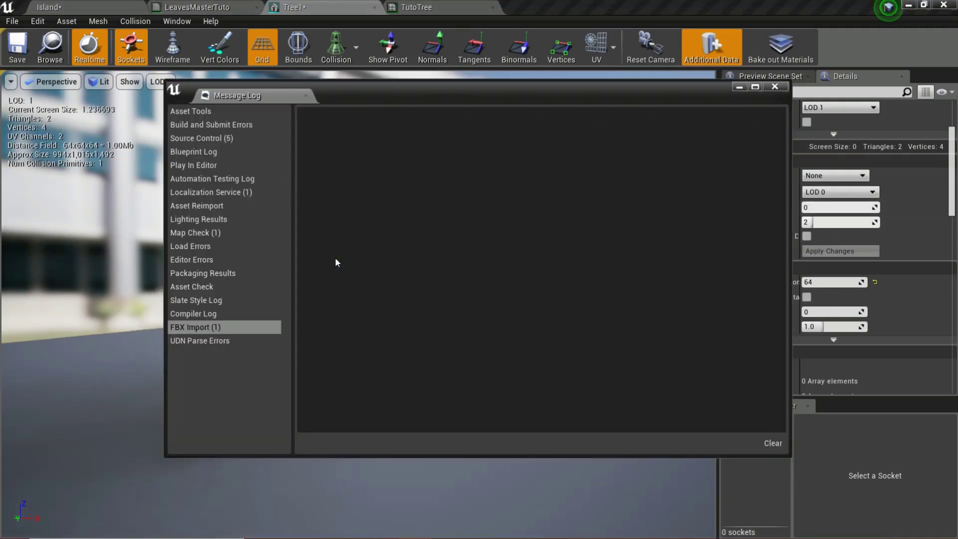
Close the message log and examine the reimported billboard plane shown as LOD 1
click(775, 87)
drag(402, 224, 424, 165)
click(826, 249)
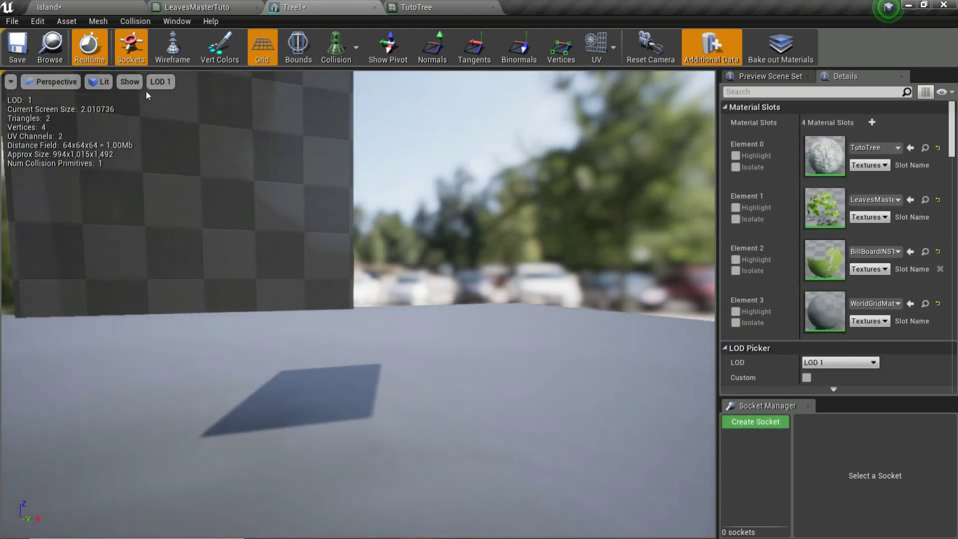
scroll(840, 265, down, 10)
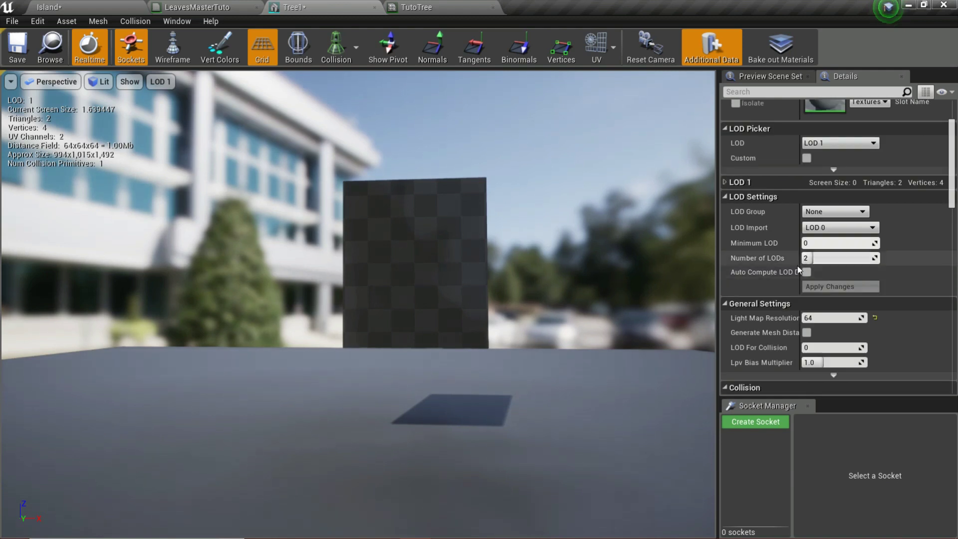
Expand the LOD 1 section and its build settings, leaving its Sections group collapsed
click(726, 142)
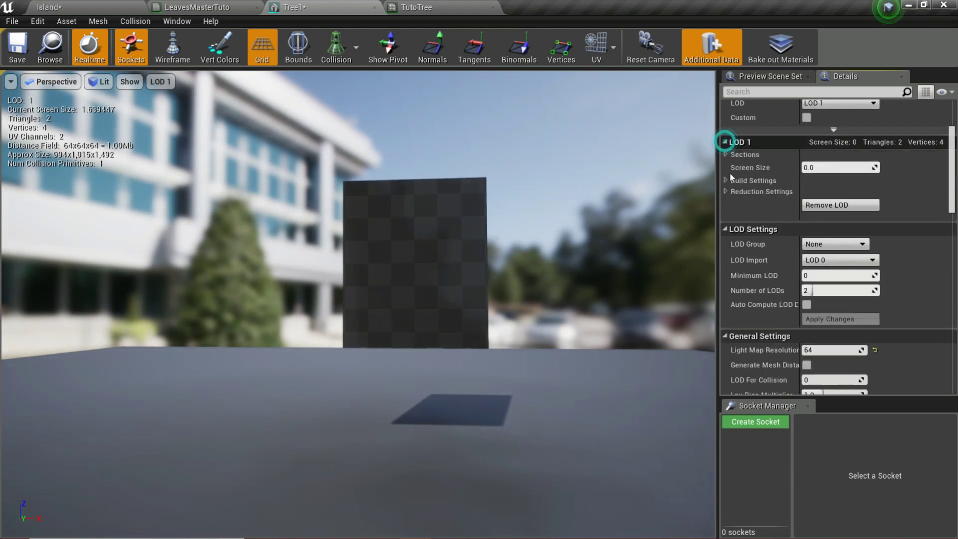
click(727, 156)
click(726, 155)
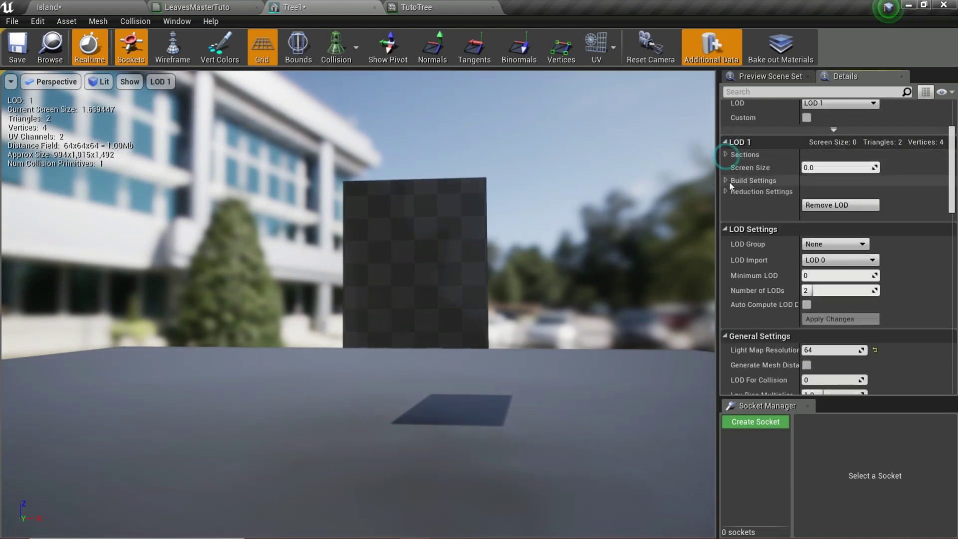
click(727, 180)
scroll(849, 356, up, 8)
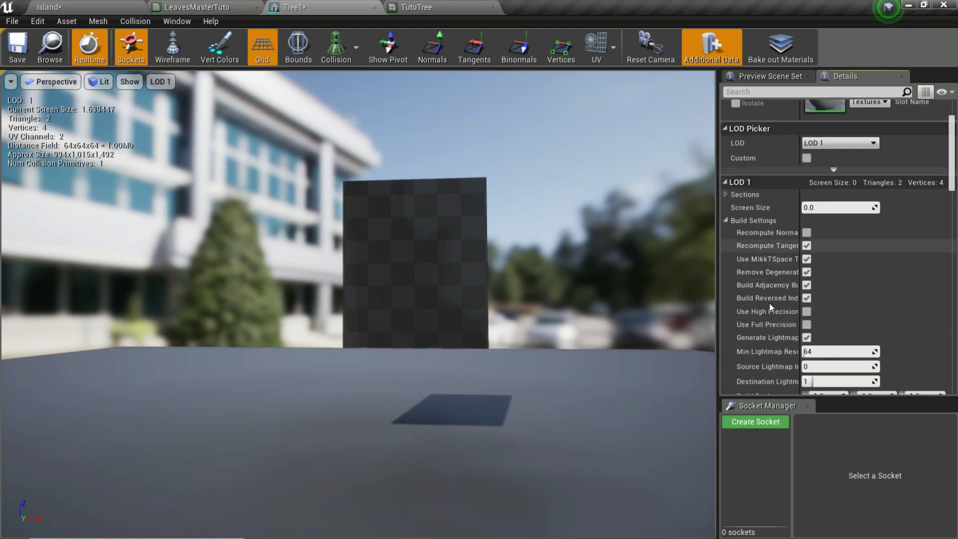
Turn on the custom LOD display so that LOD 0 and LOD 1 are listed together, and bring up LOD 1's build settings
click(805, 299)
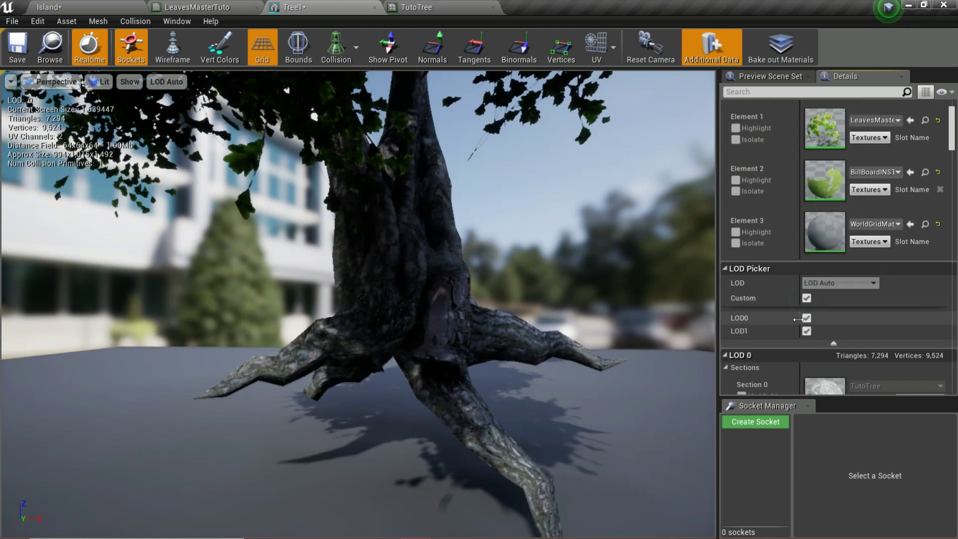
click(809, 332)
scroll(882, 199, down, 10)
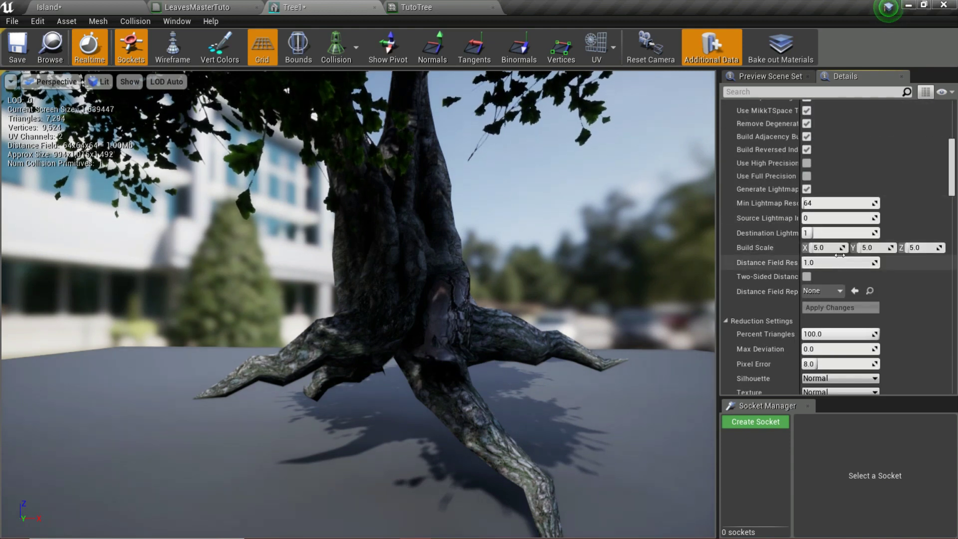
scroll(819, 267, down, 8)
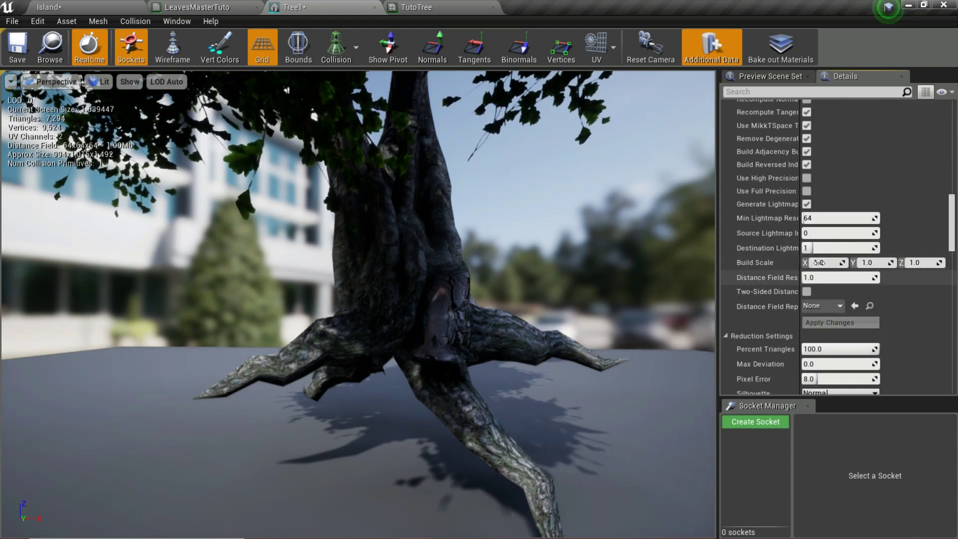
Set LOD 1's build scale to 5 on X, Y and Z and apply the changes
click(817, 263)
text(5)
key(Tab)
text(5)
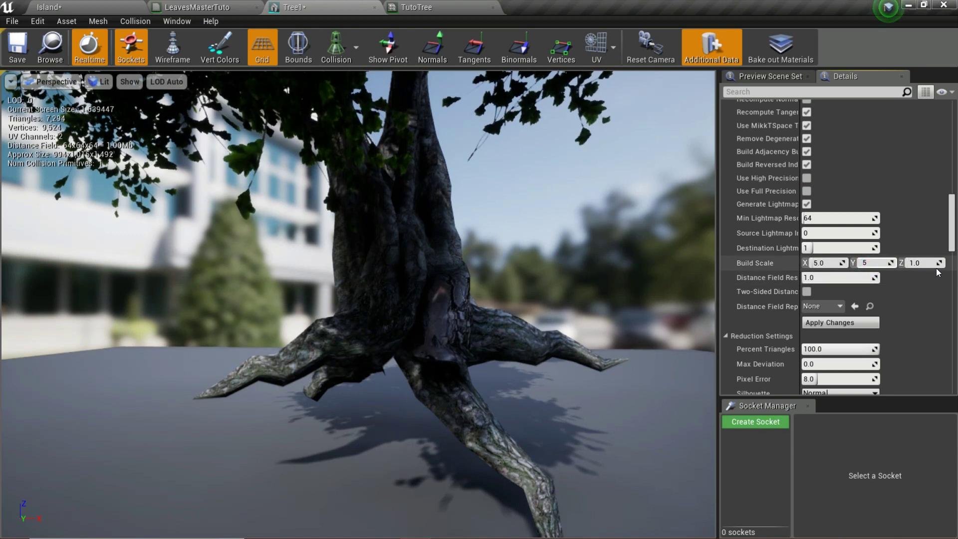
key(Tab)
text(5)
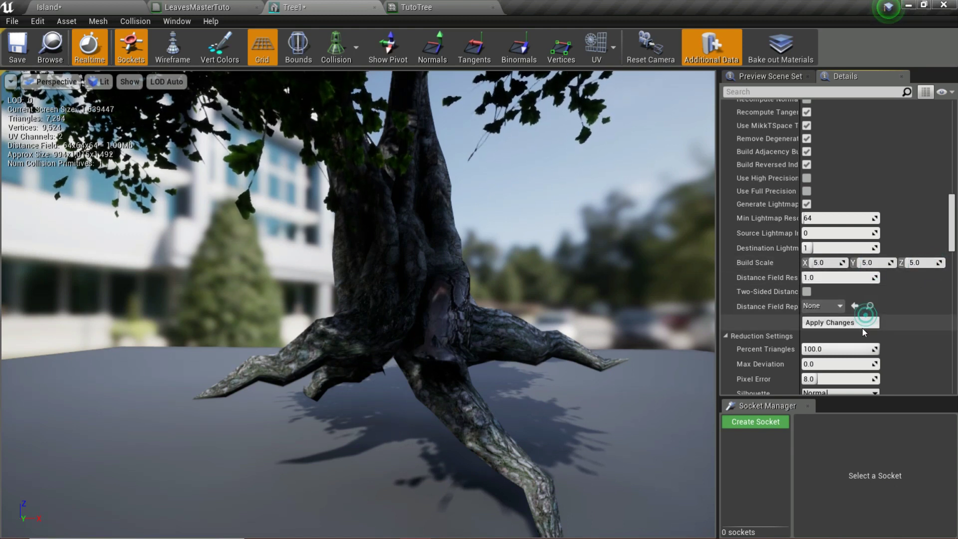
click(863, 327)
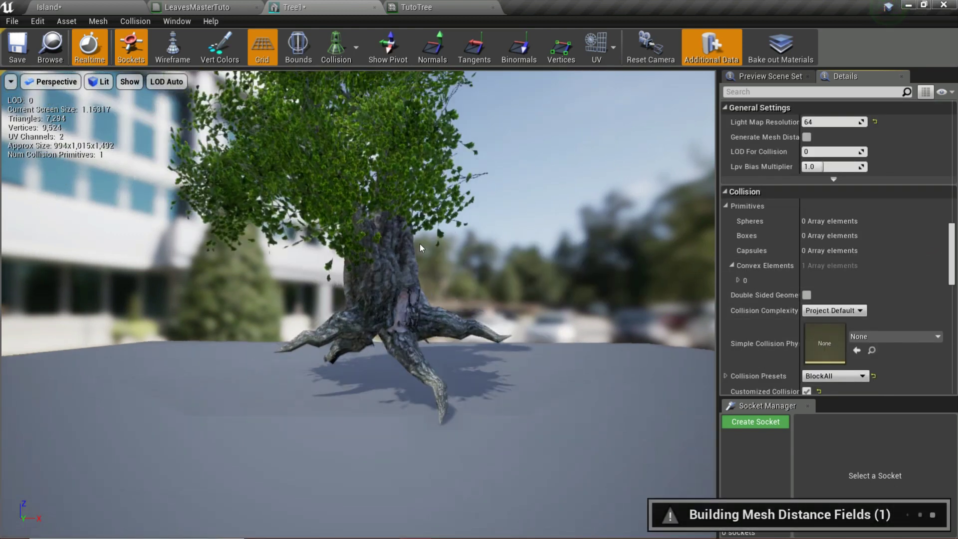
Examine the tree in automatic LOD mode from close up and from far away, with the custom LOD display off
drag(421, 244, 421, 185)
mouse_move(420, 244)
mouse_down()
mouse_move(420, 305)
mouse_move(429, 227)
mouse_up()
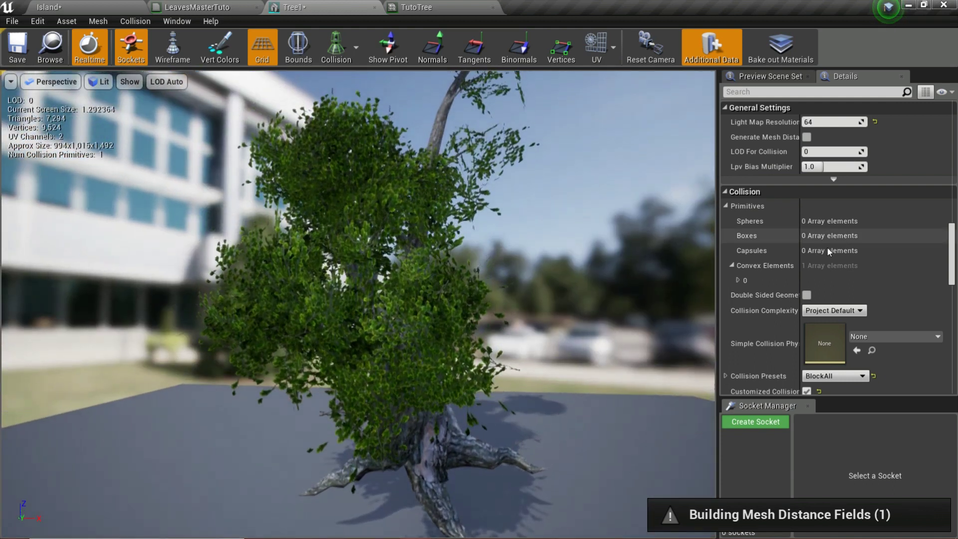
scroll(829, 240, up, 10)
scroll(830, 232, up, 8)
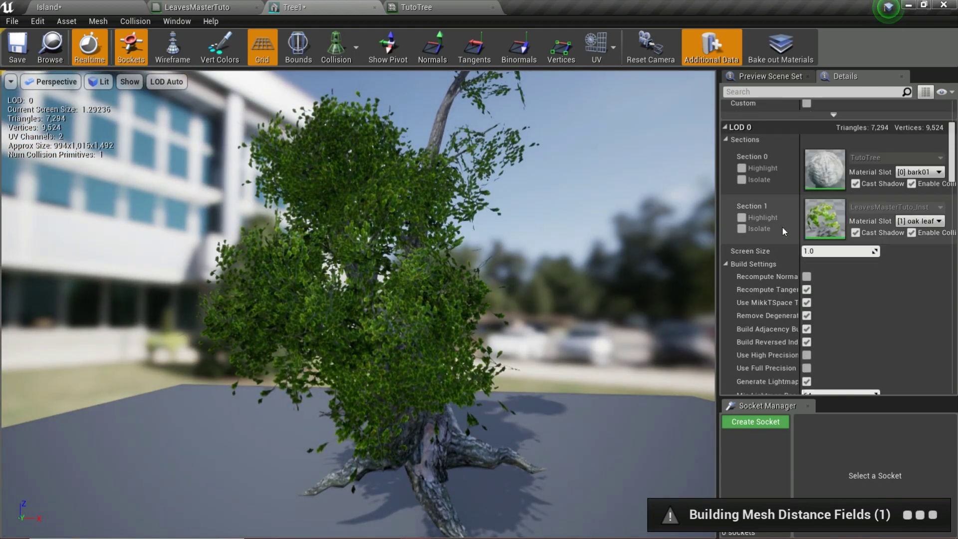
click(809, 305)
click(808, 305)
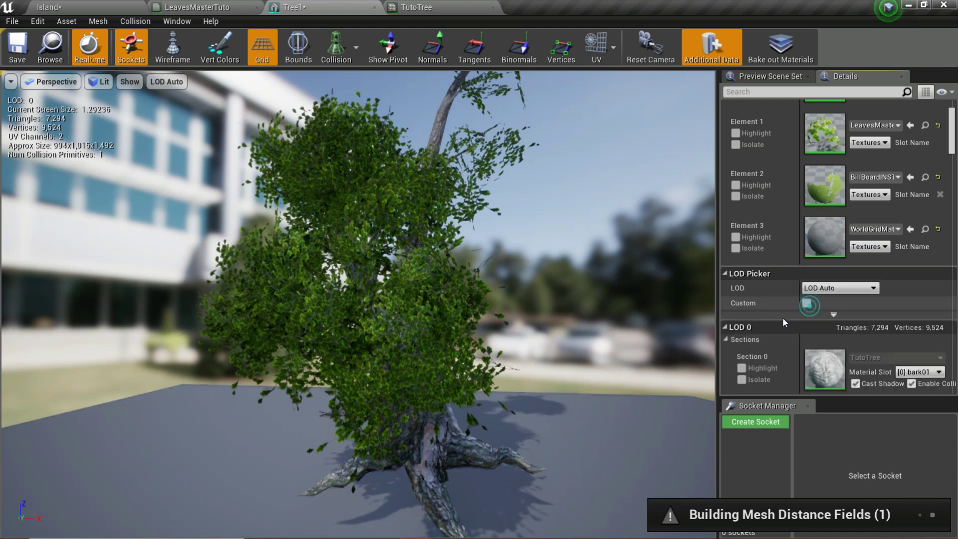
right_drag(281, 231, 281, 253)
drag(282, 275, 282, 292)
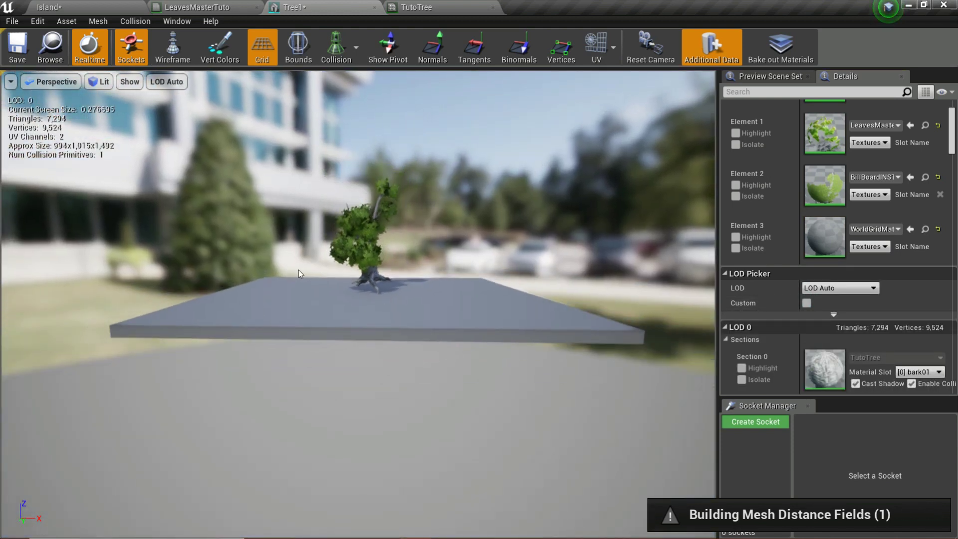
Collapse LOD 0 with its sections and build settings, and collapse the LOD Settings
scroll(744, 260, down, 5)
click(725, 220)
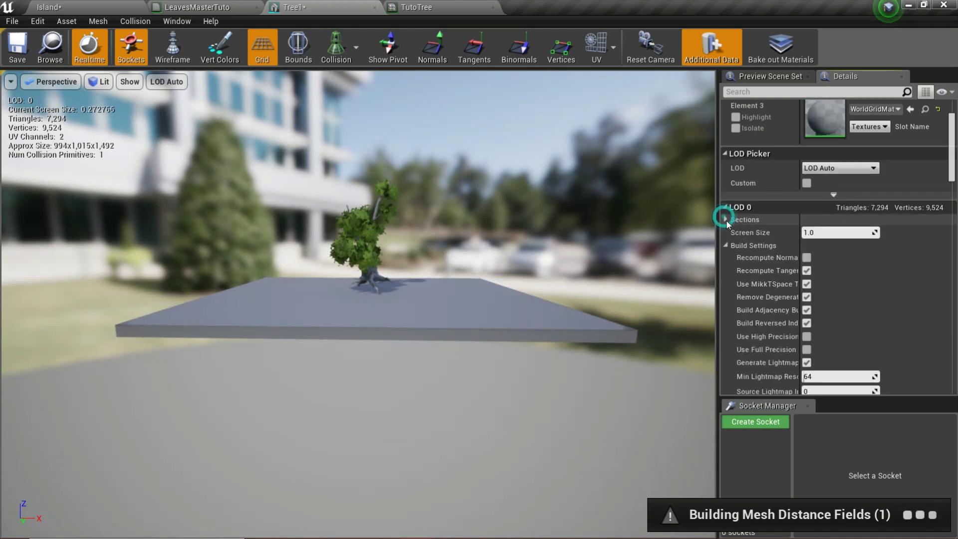
click(725, 245)
click(727, 208)
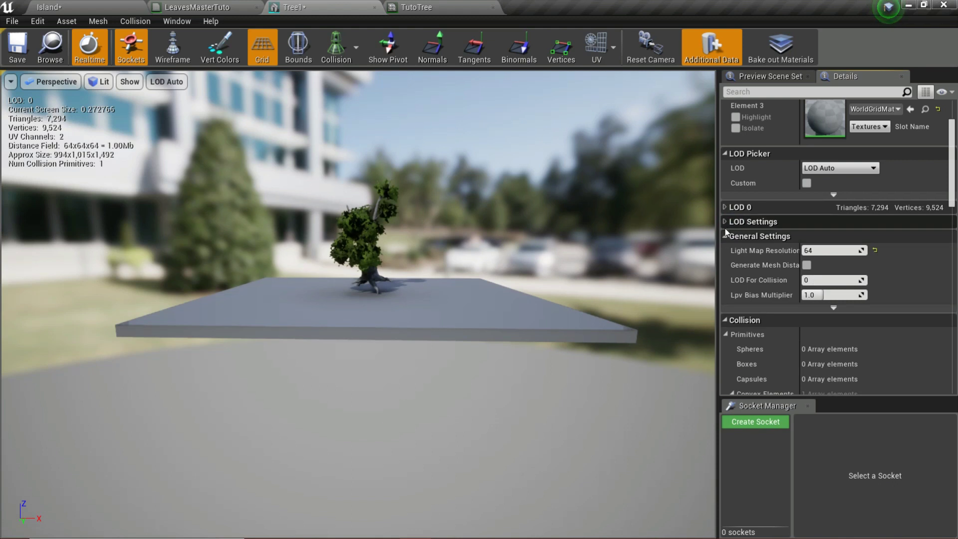
Turn on the custom LOD display, reopen the LOD Settings and enable automatic computation of LOD distances
click(807, 183)
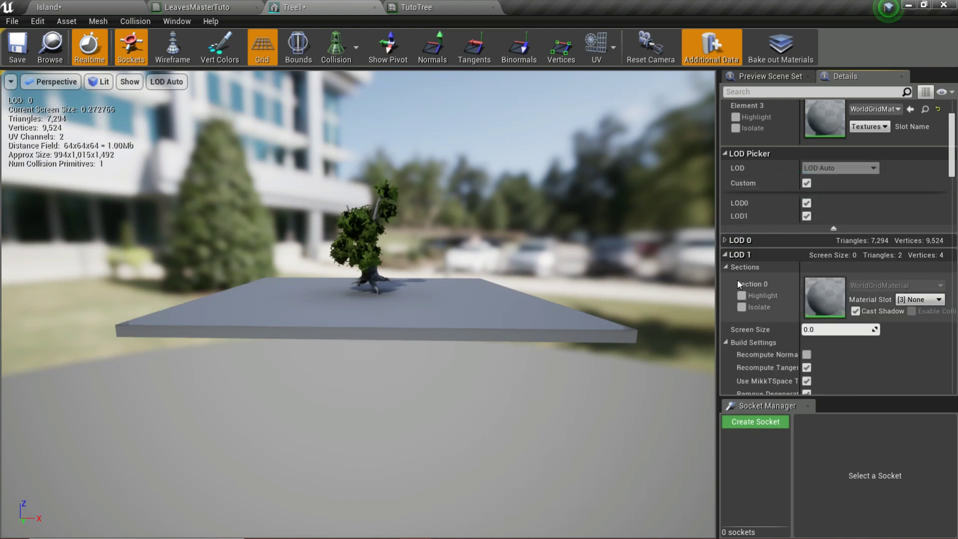
scroll(841, 272, down, 5)
scroll(841, 272, down, 8)
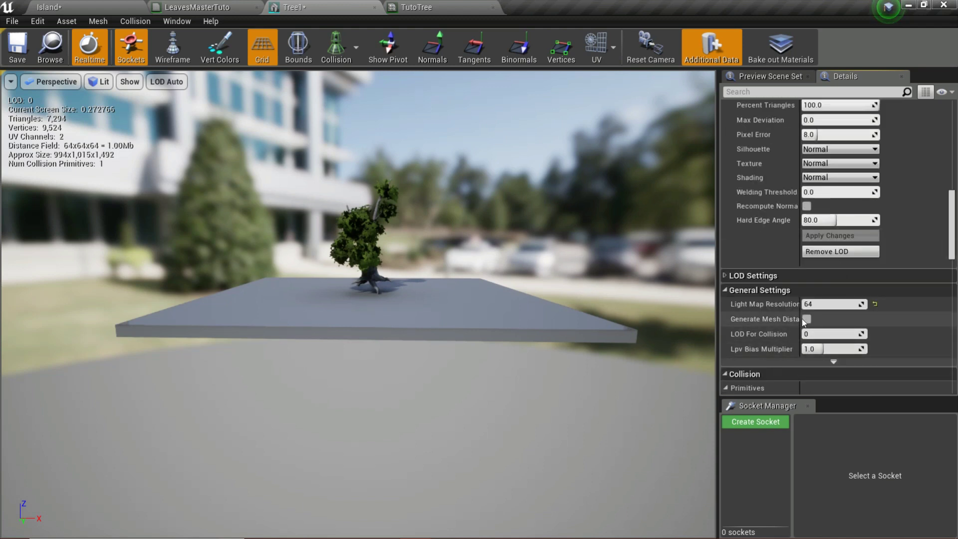
click(752, 275)
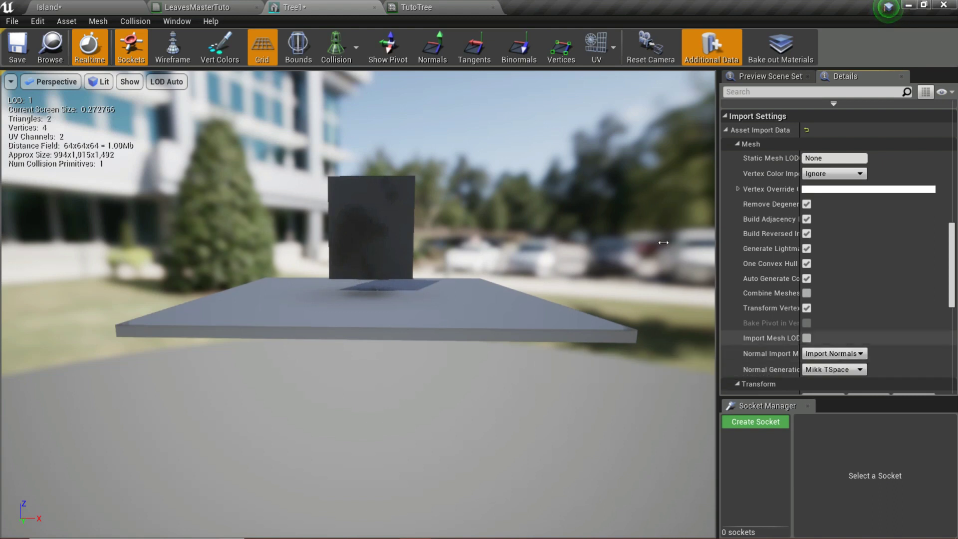
Examine the switch between the full tree and the billboard from different camera distances and angles
right_drag(663, 243, 585, 242)
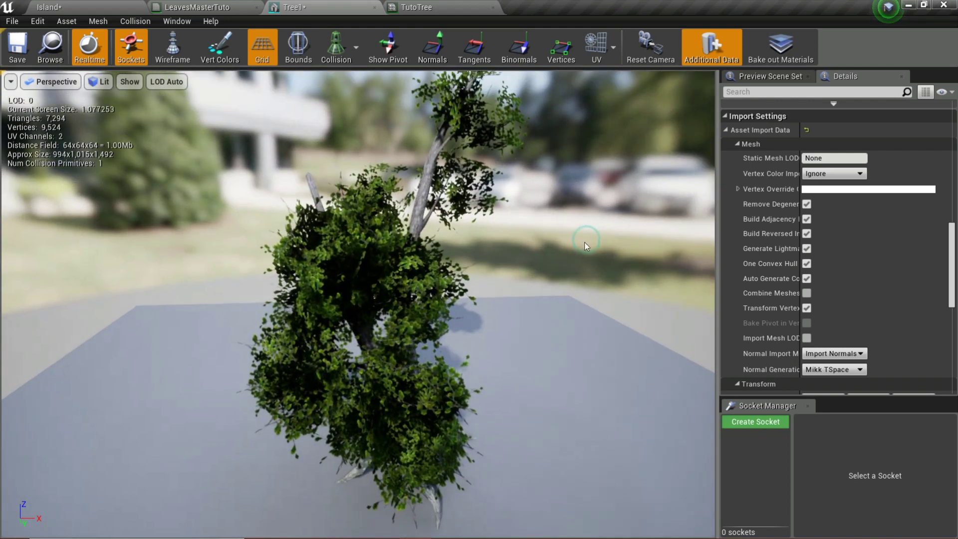
drag(488, 325, 488, 331)
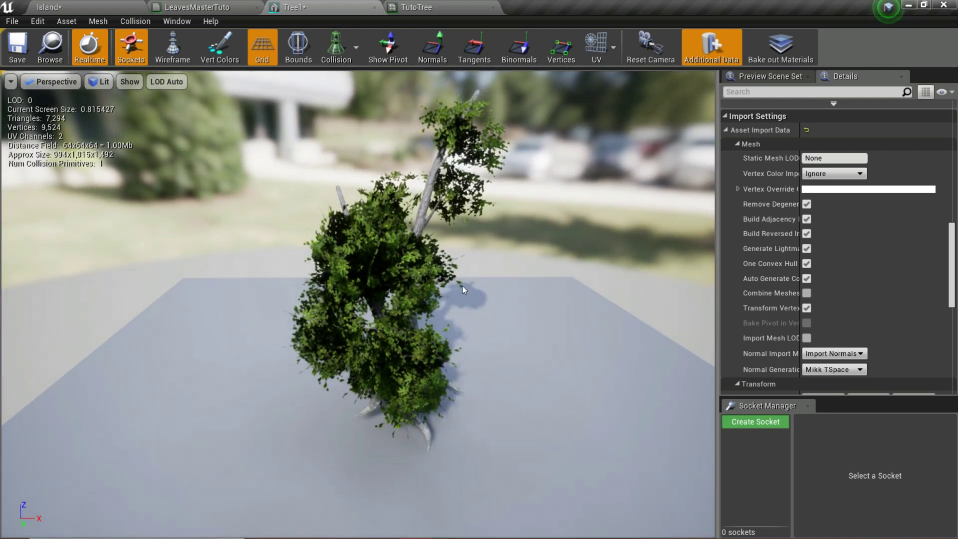
drag(462, 288, 539, 294)
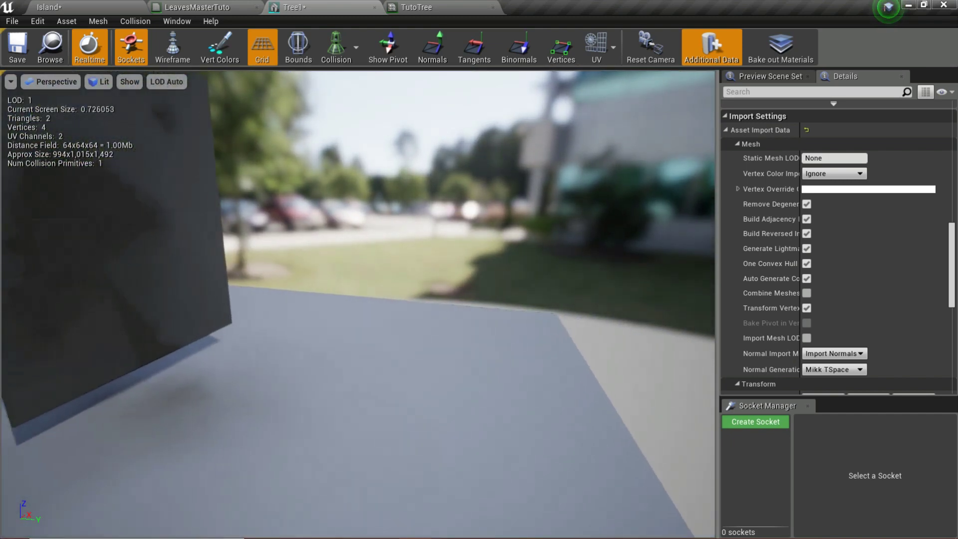
middle_drag(350, 349, 229, 349)
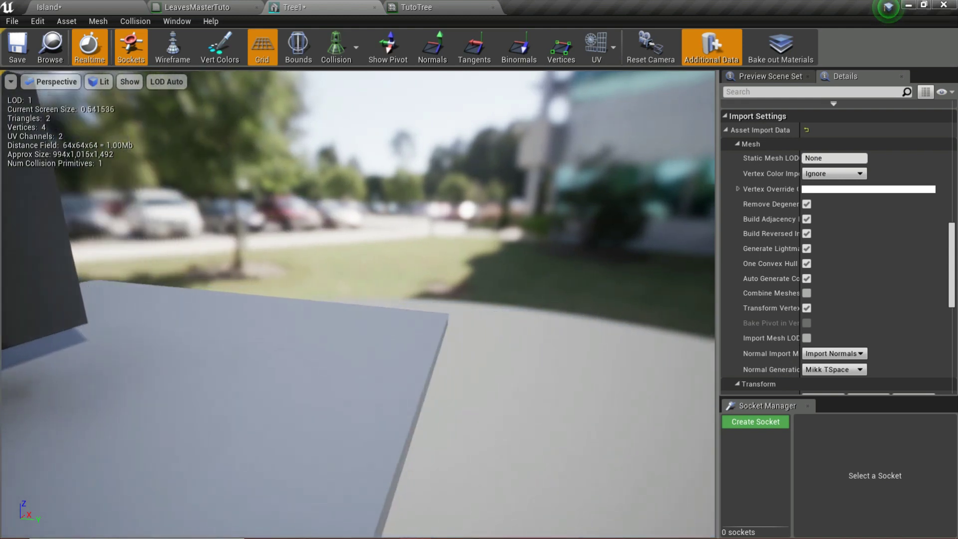
drag(551, 295, 557, 294)
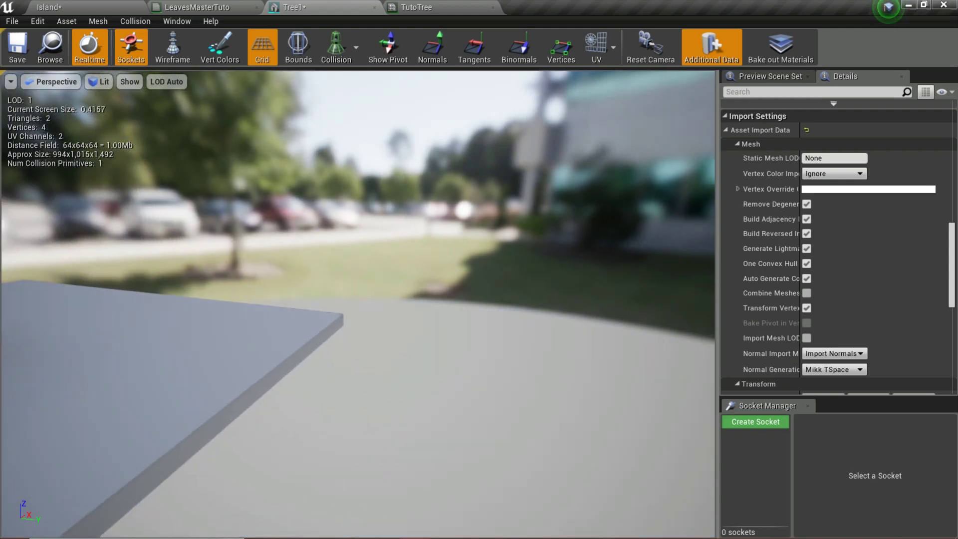
mouse_move(284, 346)
mouse_down()
mouse_move(182, 359)
mouse_move(177, 394)
mouse_move(139, 396)
mouse_move(284, 349)
mouse_up()
Return to the LOD Settings, turn off automatic computation of LOD distances and apply the changes
scroll(284, 349, up, 1)
scroll(922, 286, up, 3)
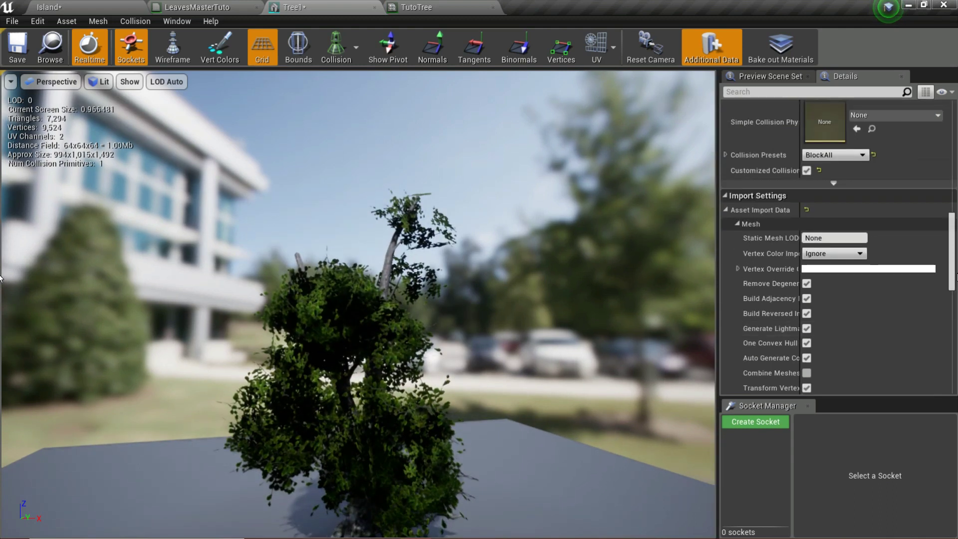
scroll(951, 261, down, 3)
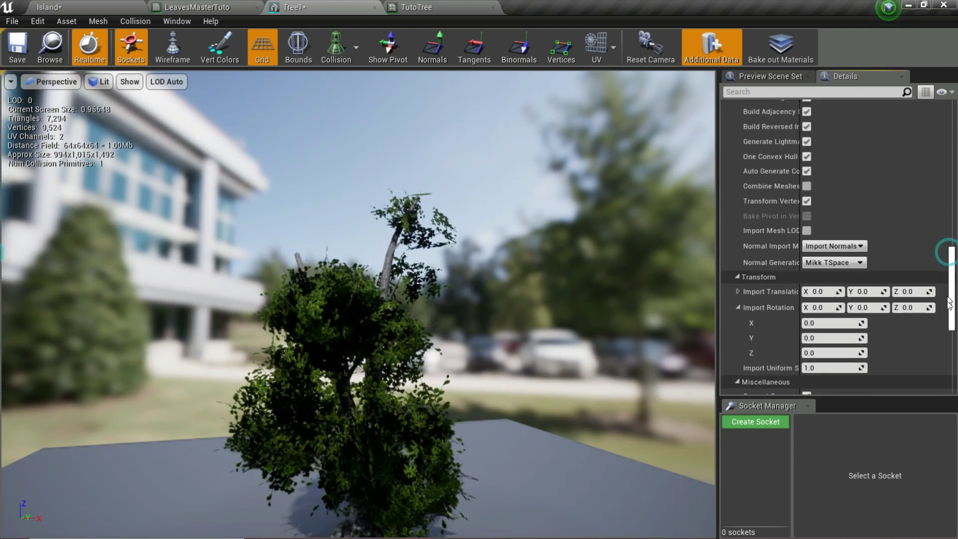
drag(951, 261, 954, 164)
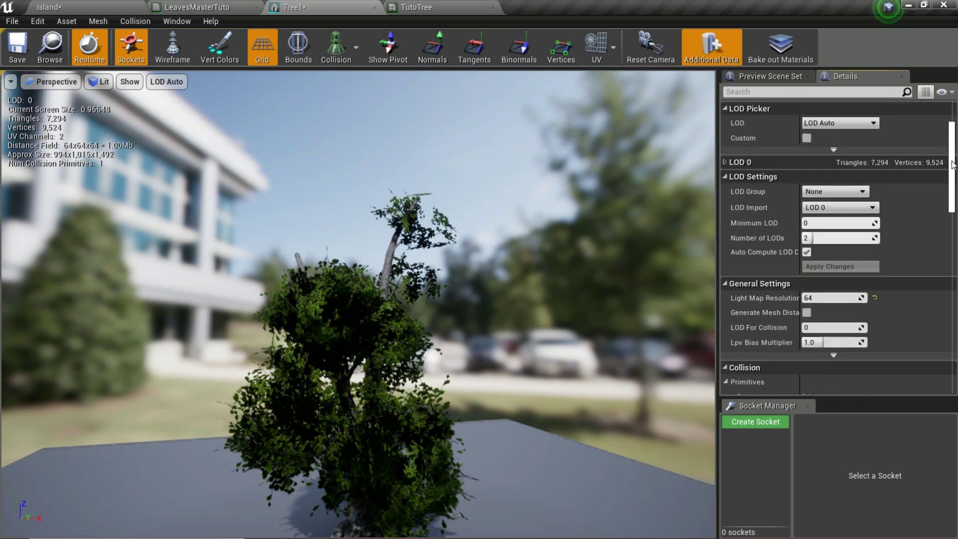
click(807, 253)
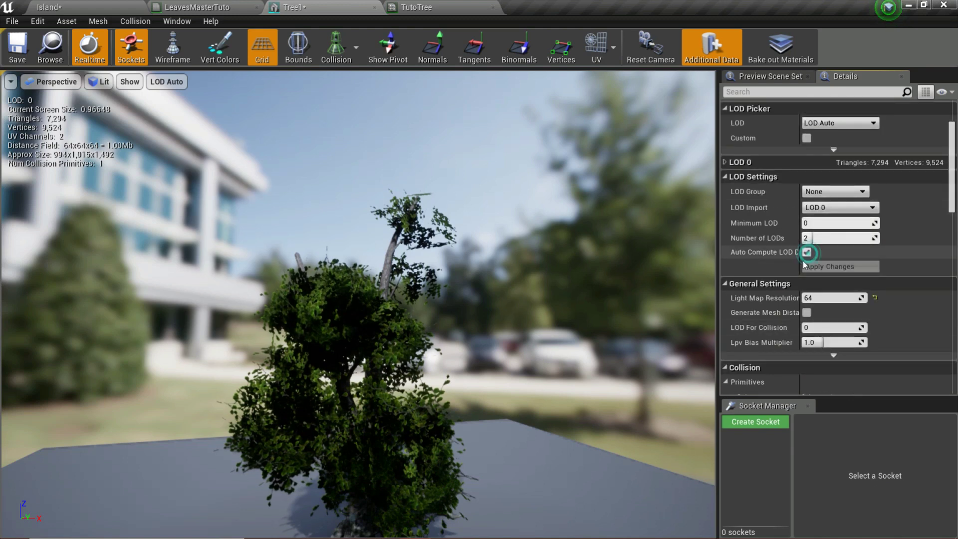
click(826, 268)
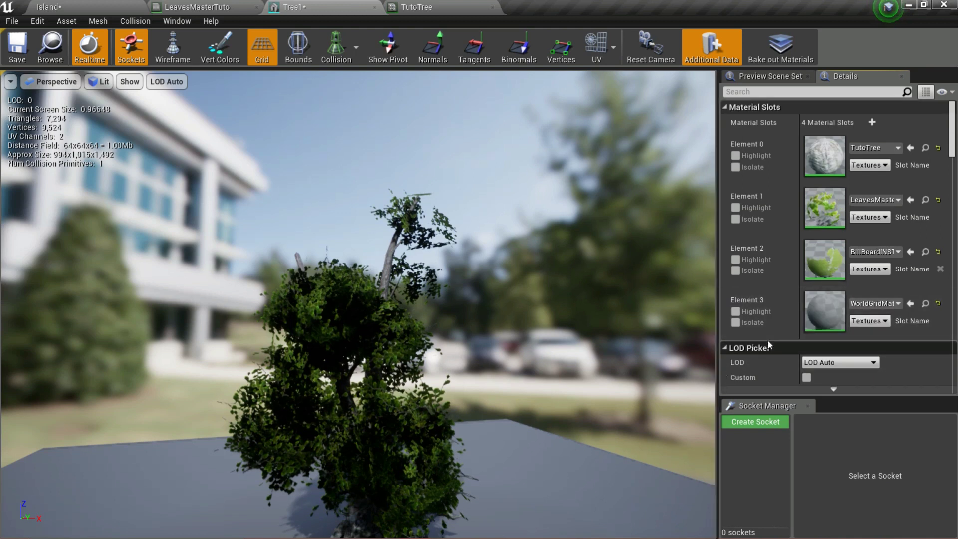
Collapse the LOD Settings and use the custom LOD display with LOD0 disabled to show only LOD 1's settings
scroll(828, 299, down, 2)
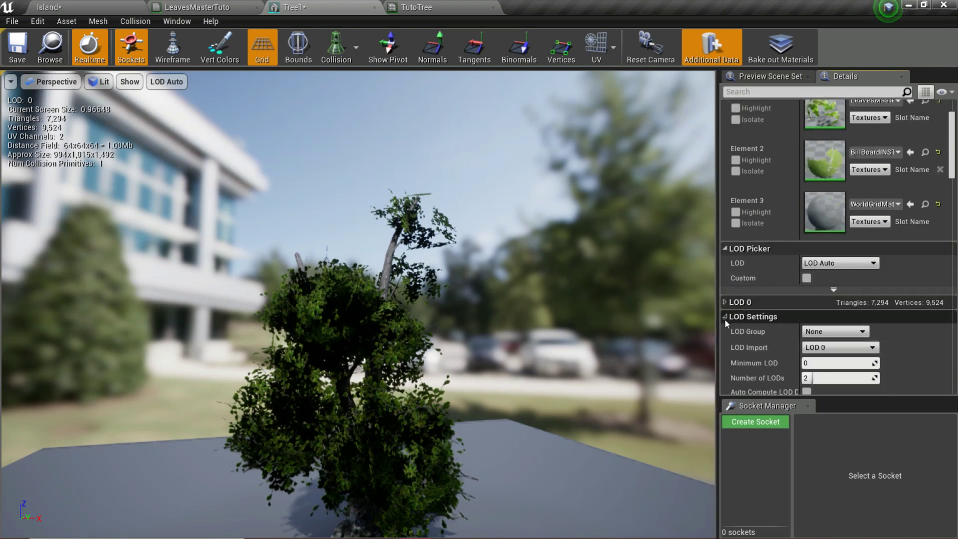
click(725, 318)
click(807, 278)
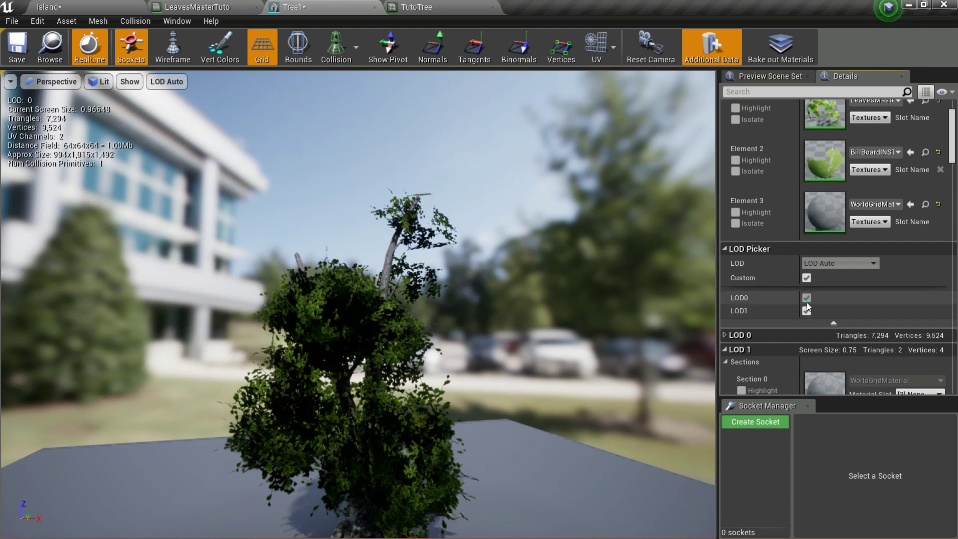
scroll(780, 334, down, 5)
scroll(848, 313, up, 2)
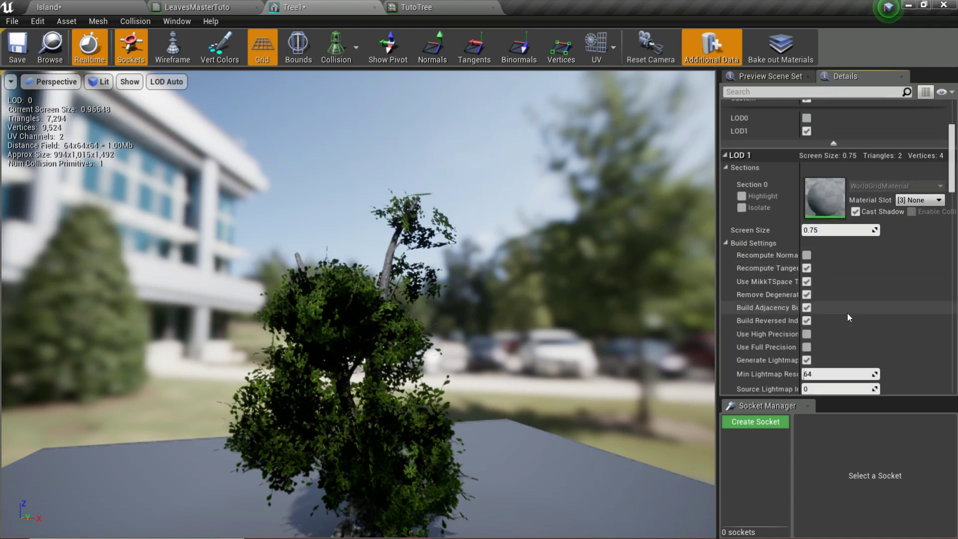
Set LOD 1's Screen Size to 0.015
scroll(847, 313, down, 4)
mouse_move(582, 375)
right_down()
mouse_move(573, 387)
mouse_move(582, 375)
right_up()
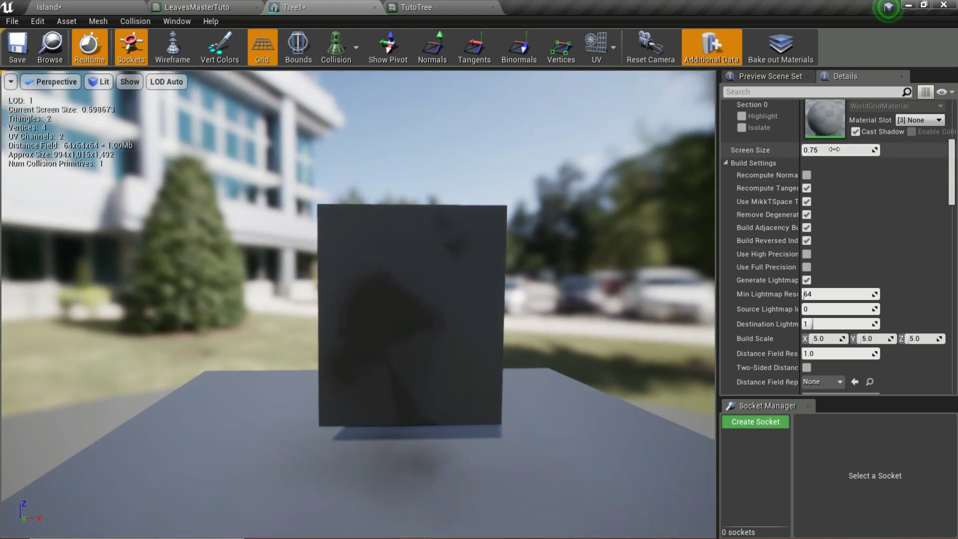
mouse_move(834, 150)
mouse_down()
mouse_move(849, 150)
mouse_move(833, 150)
mouse_up()
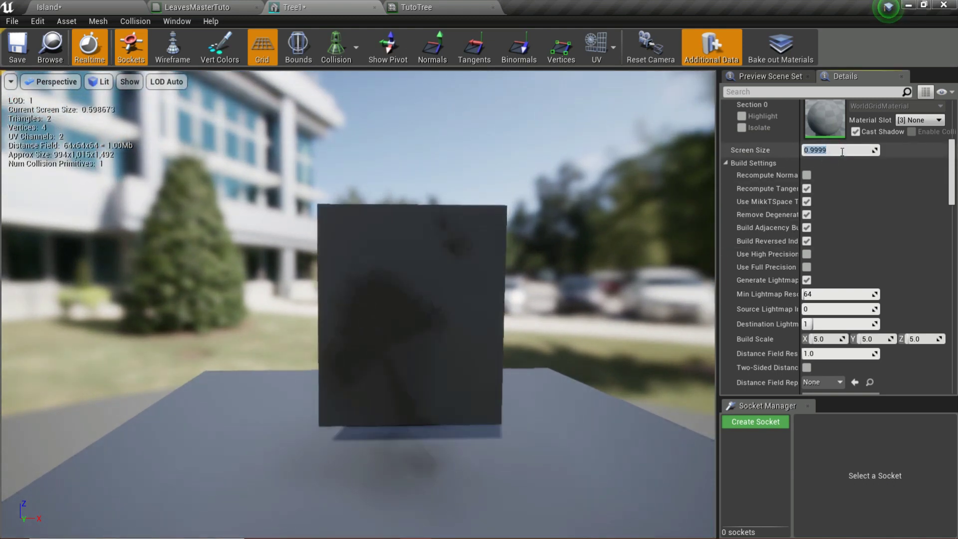
key(Return)
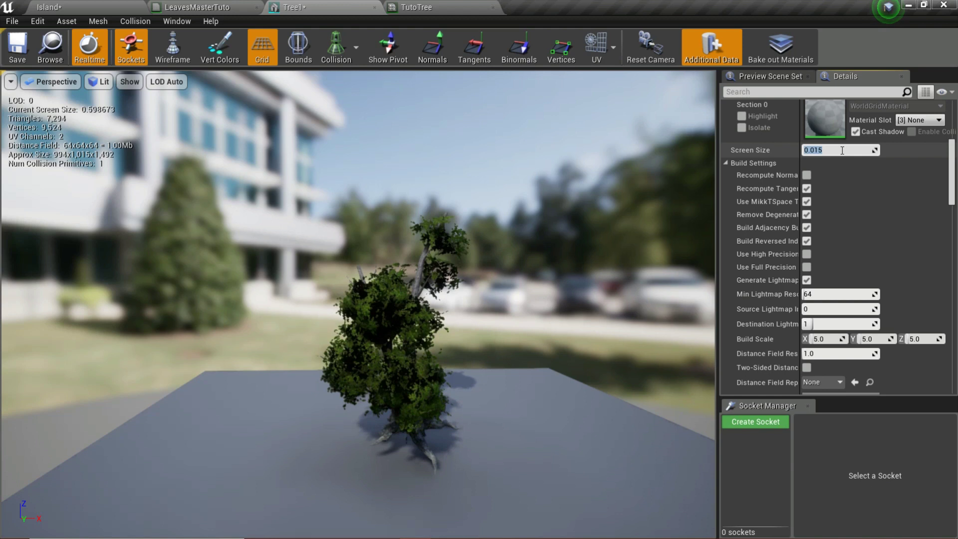
Move the camera far away from the tree to examine at what distance the billboard replaces it
key(s)
right_drag(492, 294, 492, 295)
scroll(492, 295, down, 5)
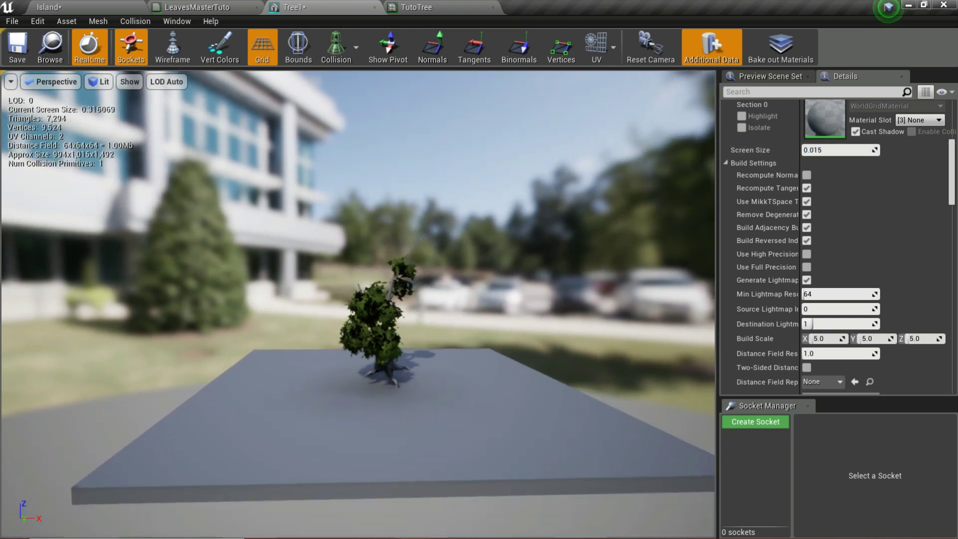
scroll(492, 295, down, 4)
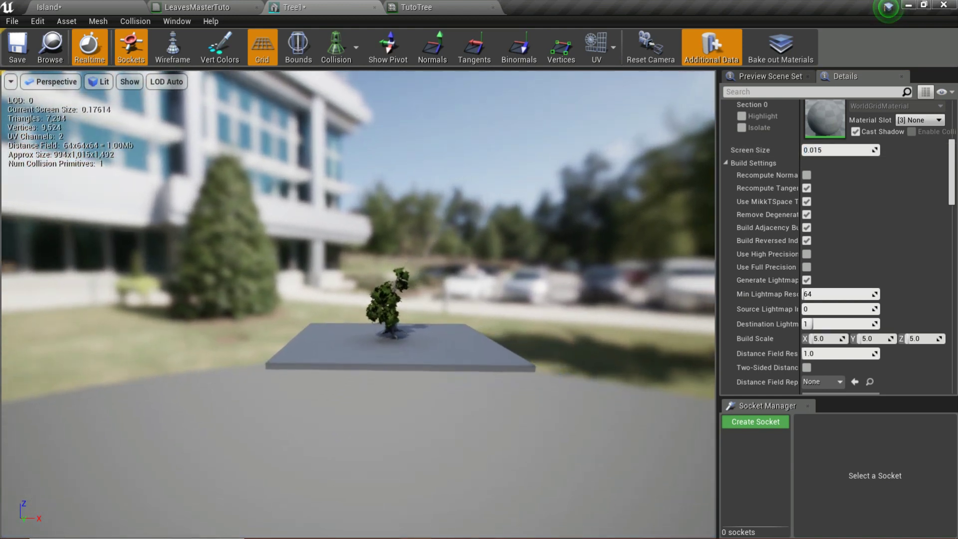
scroll(387, 309, down, 2)
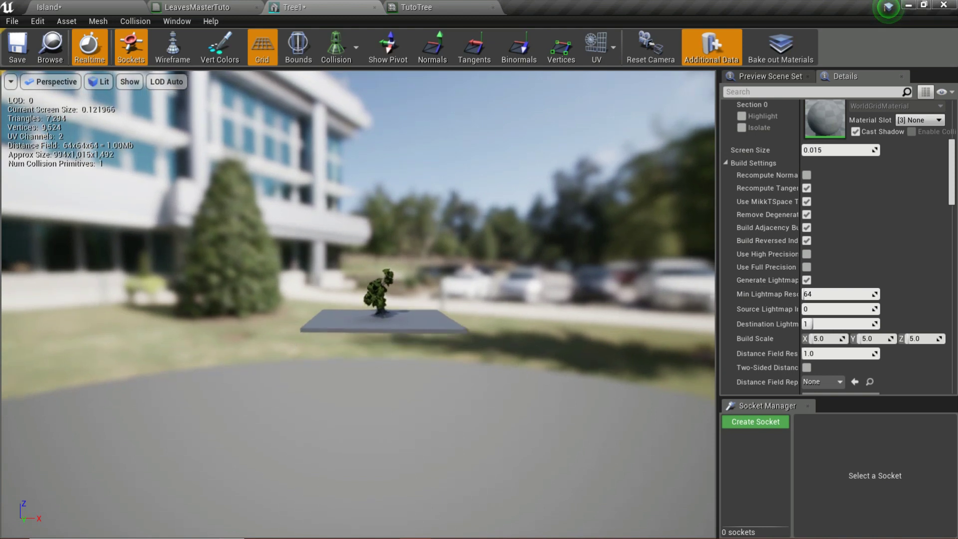
right_drag(454, 325, 446, 352)
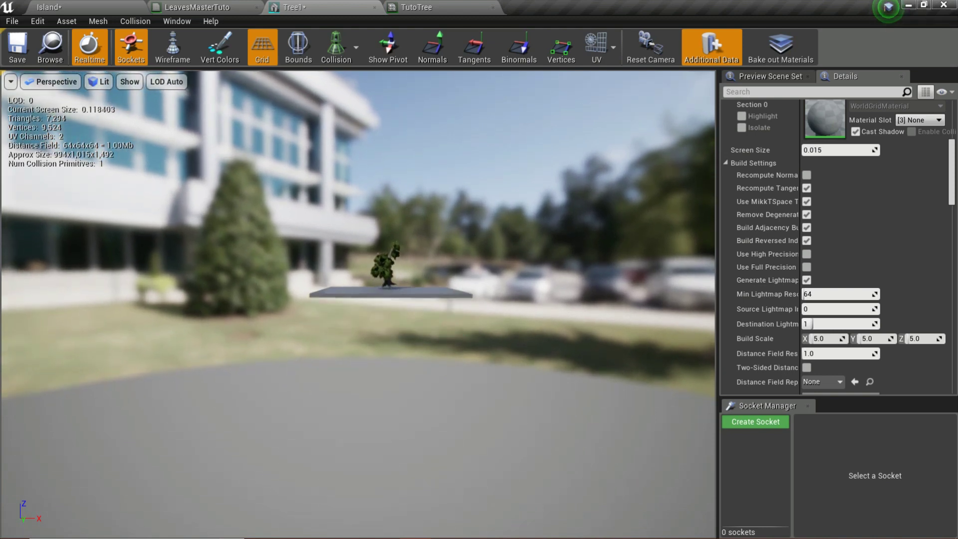
scroll(387, 290, down, 1)
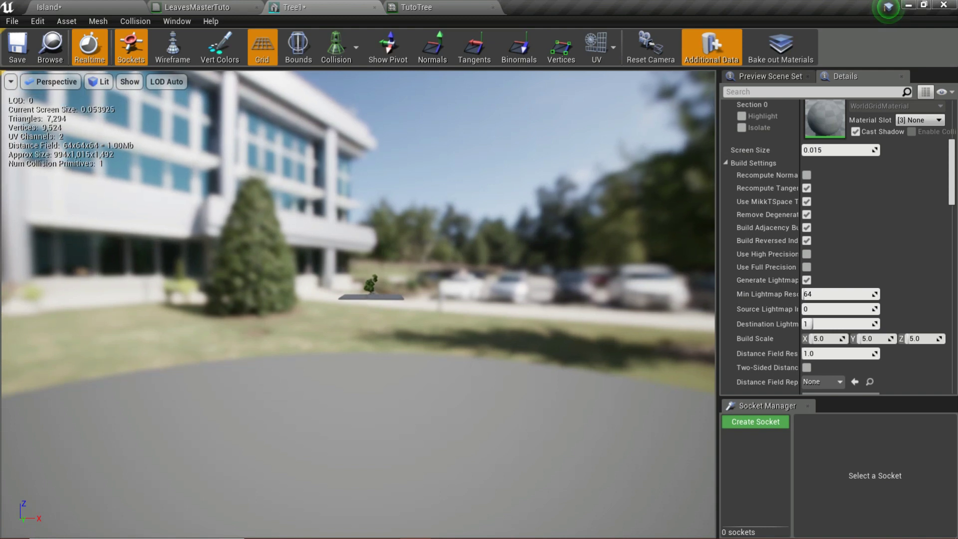
mouse_move(641, 141)
right_down()
mouse_move(608, 126)
mouse_move(640, 141)
right_up()
right_drag(455, 331, 473, 400)
drag(456, 330, 482, 332)
right_drag(482, 332, 424, 304)
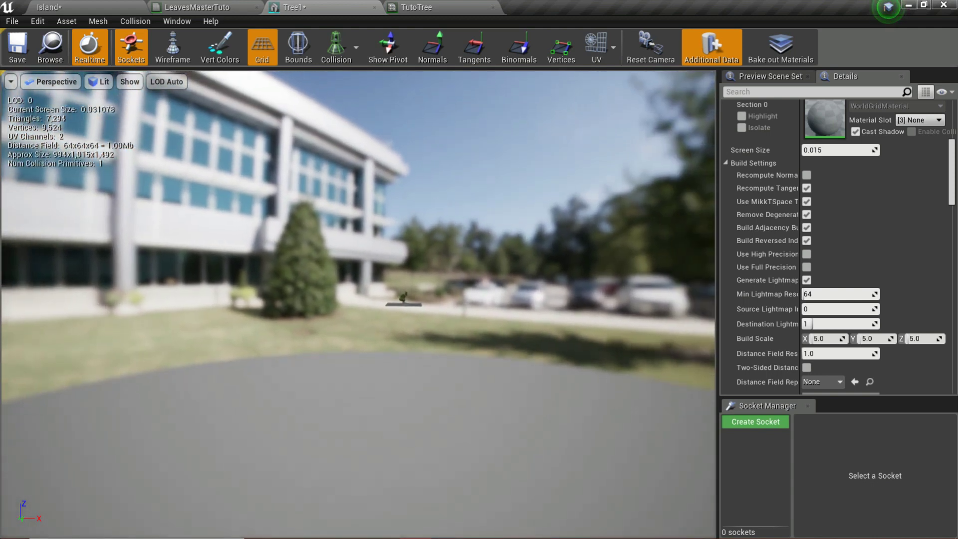
Set LOD 1's Screen Size to 0.15 and check the switch between billboard and full tree while approaching
drag(414, 323, 419, 325)
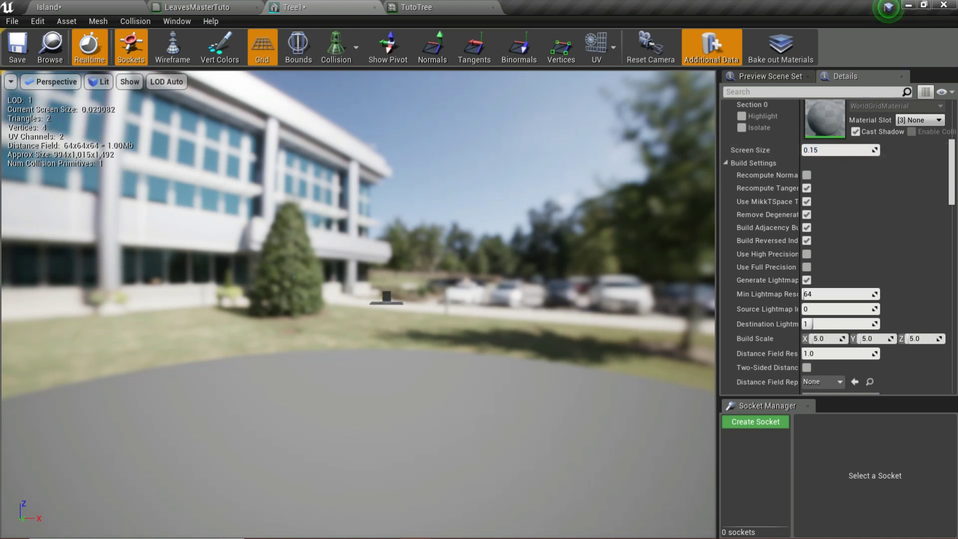
mouse_move(420, 299)
right_down()
mouse_move(409, 311)
mouse_move(449, 320)
mouse_move(406, 300)
right_up()
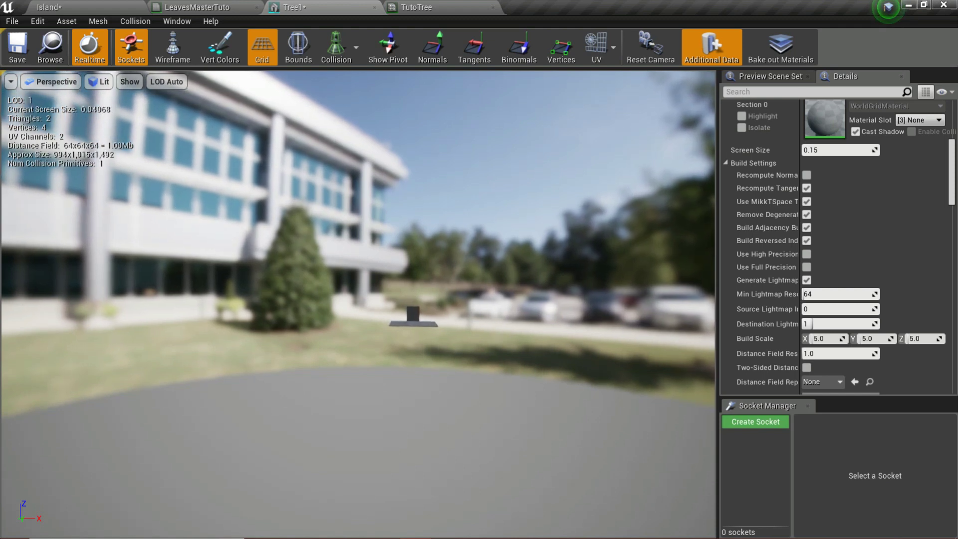
right_drag(407, 300, 453, 318)
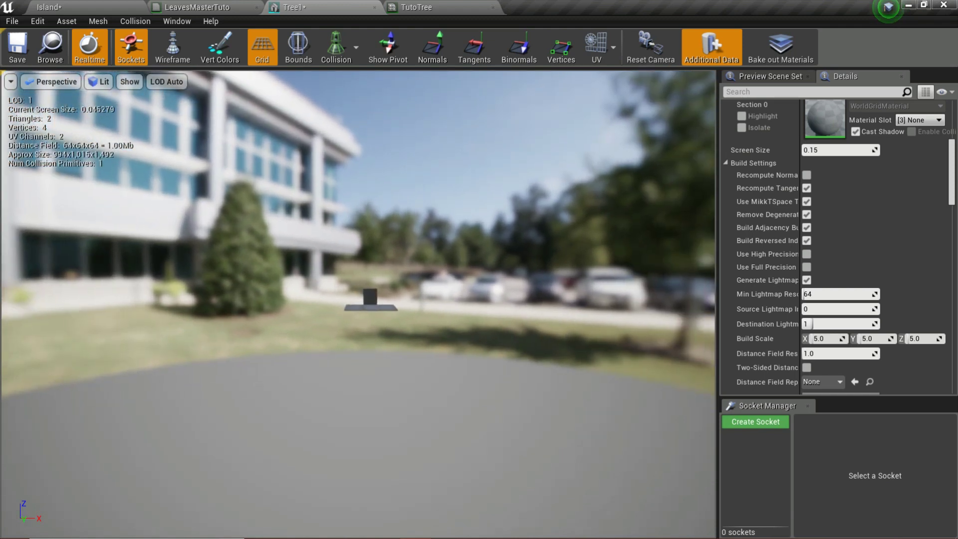
drag(409, 292, 412, 287)
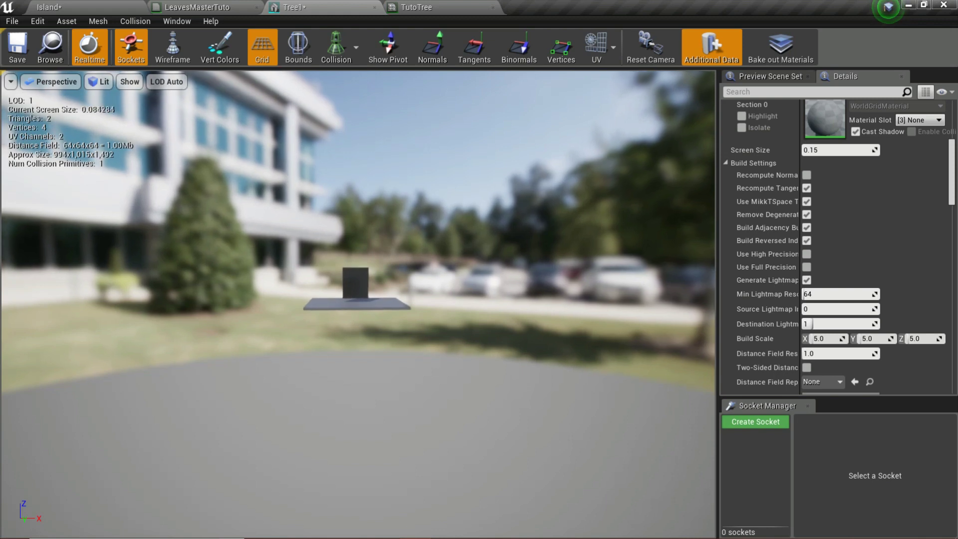
right_drag(412, 287, 408, 270)
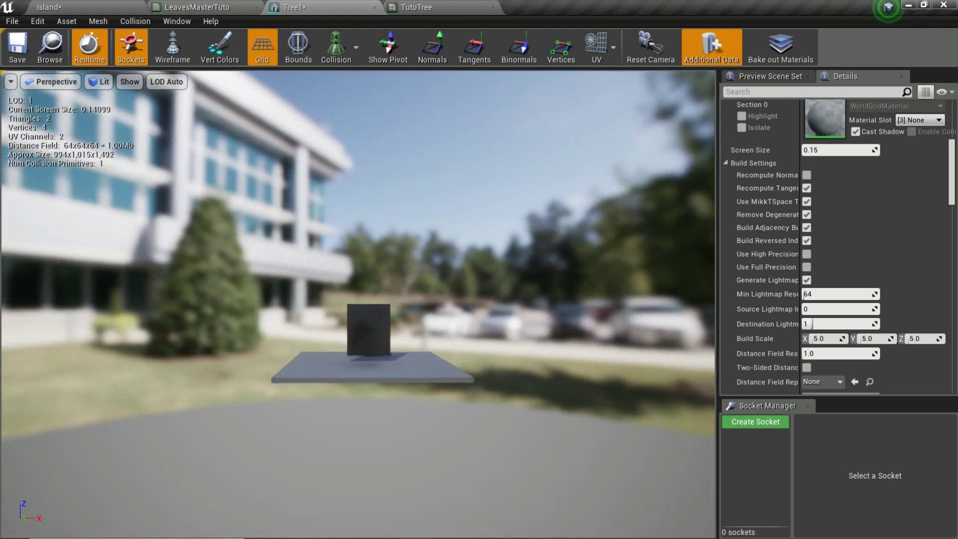
key(s)
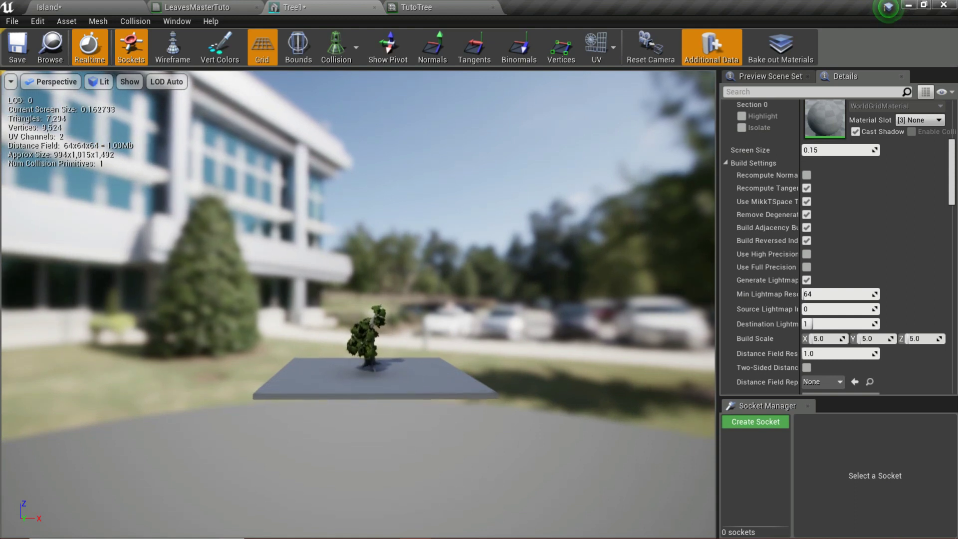
mouse_move(370, 349)
alt+right_down()
mouse_move(369, 364)
mouse_move(370, 340)
mouse_move(369, 367)
alt+right_up()
scroll(370, 345, up, 2)
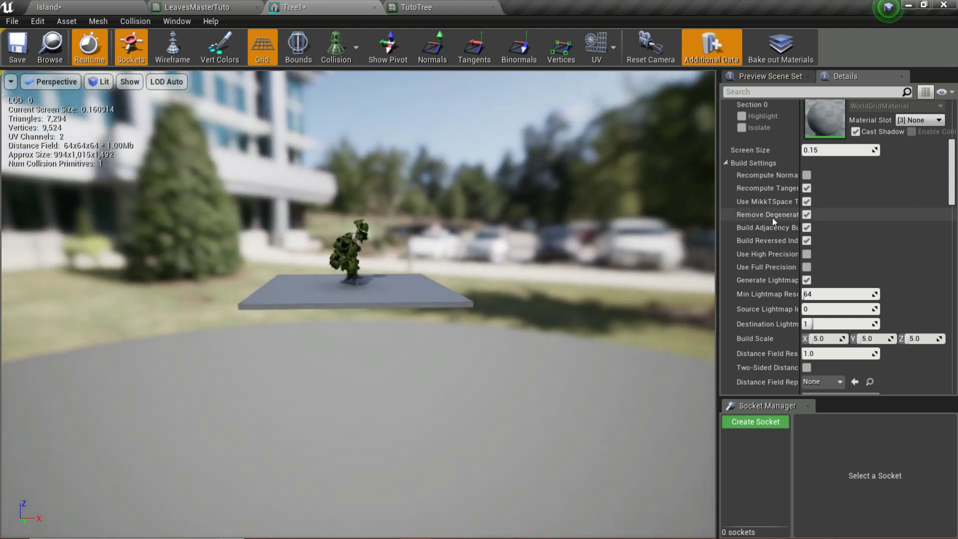
scroll(839, 225, up, 5)
Open the BillboradMaster material from the Trees folder and choose Masked as its blend mode
click(99, 6)
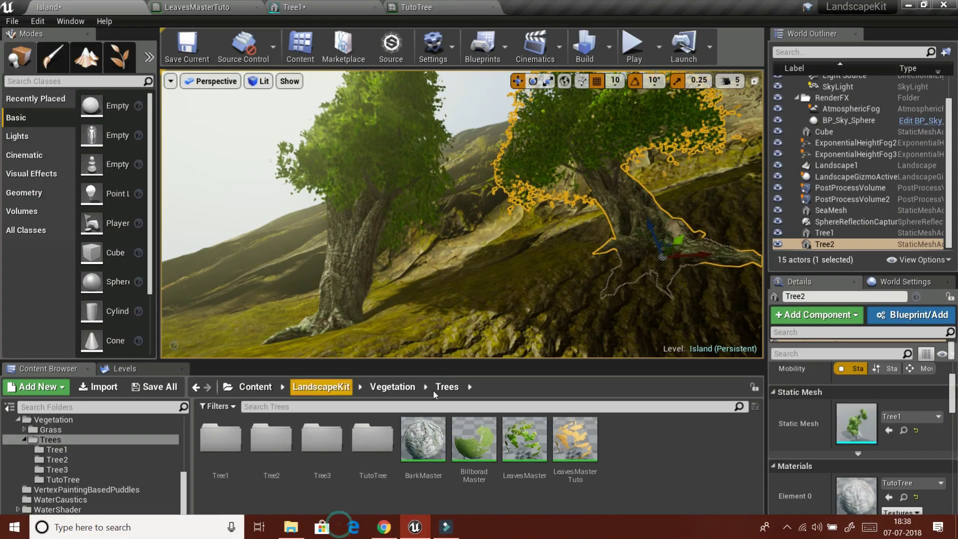
double_click(463, 439)
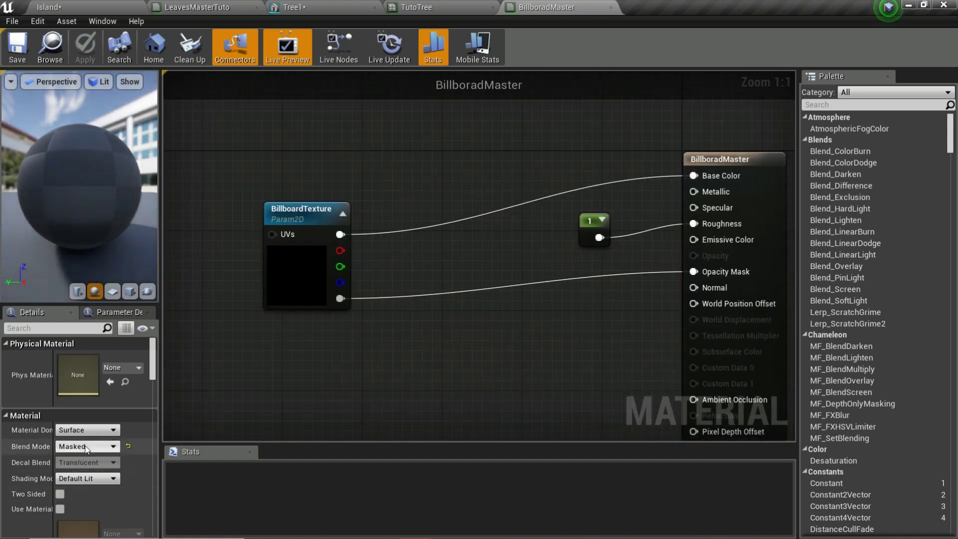
click(86, 447)
click(67, 462)
scroll(546, 286, down, 2)
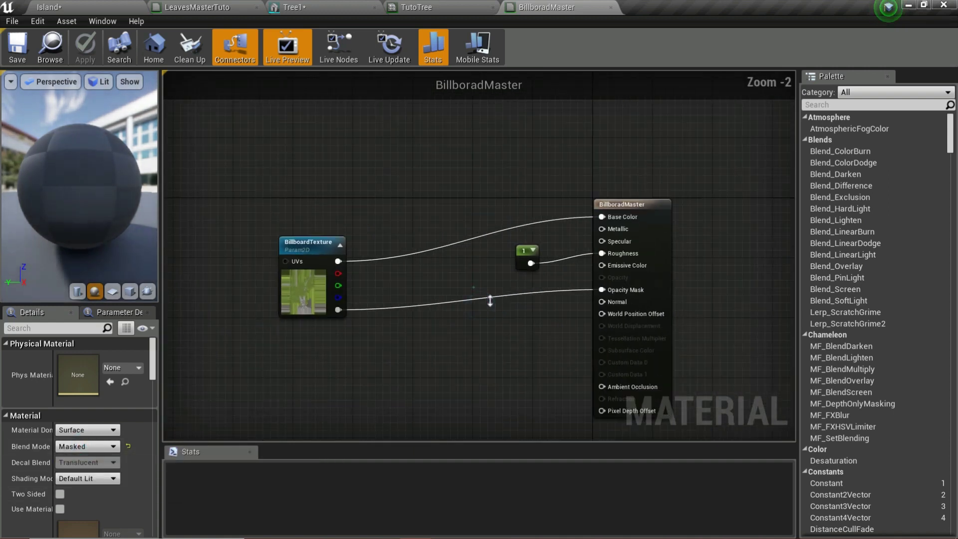
scroll(490, 301, up, 2)
scroll(491, 300, down, 2)
scroll(490, 301, up, 2)
right_drag(398, 226, 480, 174)
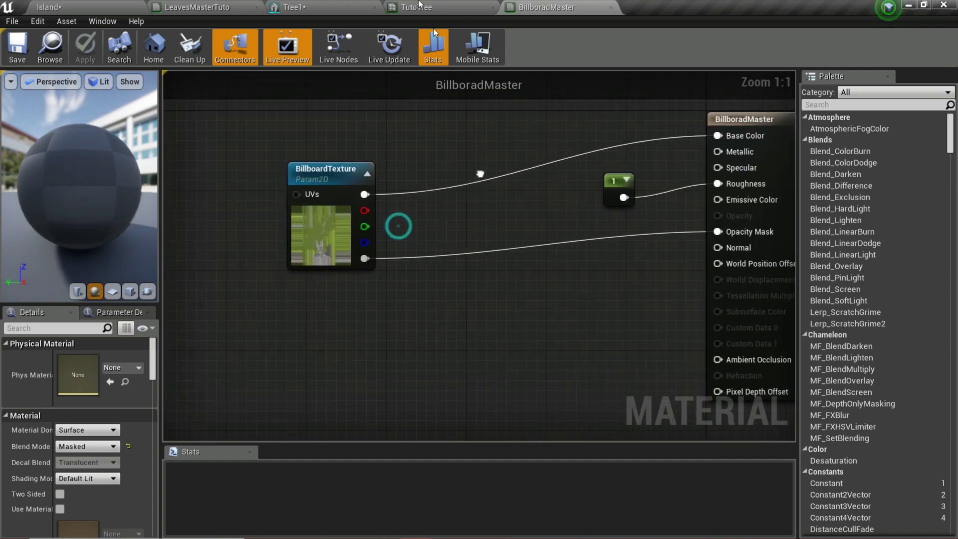
Switch to the LeavesMasterTuto material and examine its complete node graph for comparison
click(419, 6)
click(294, 7)
click(197, 7)
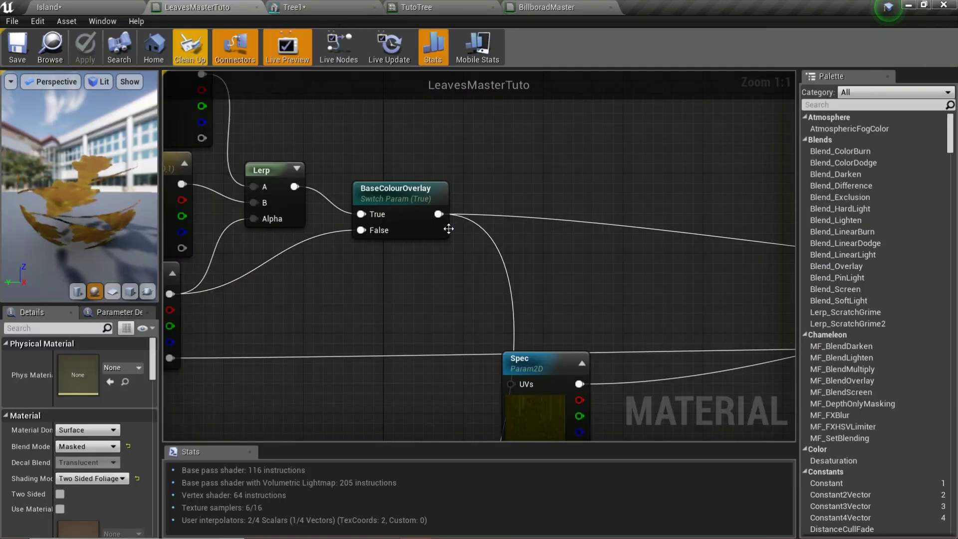
scroll(449, 228, down, 8)
scroll(398, 158, up, 5)
scroll(433, 221, down, 6)
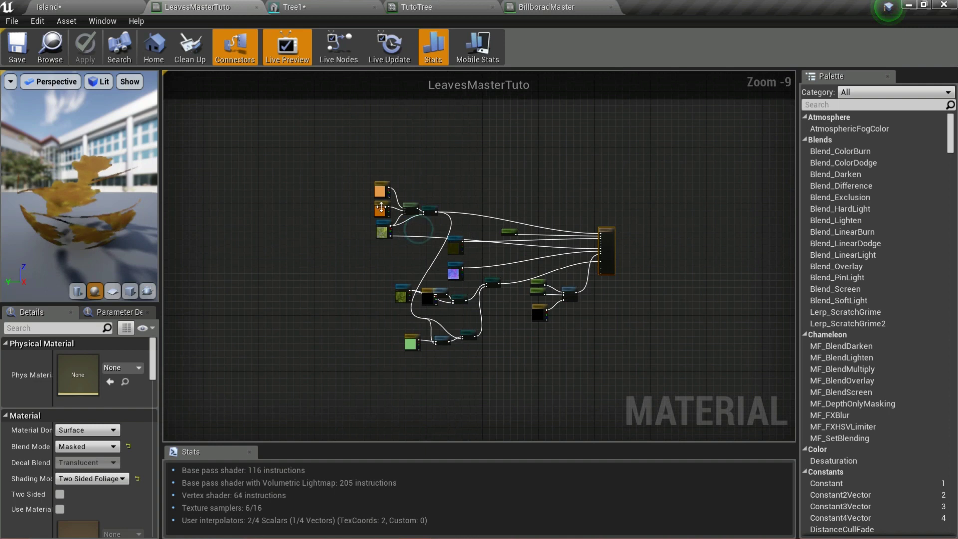
click(561, 167)
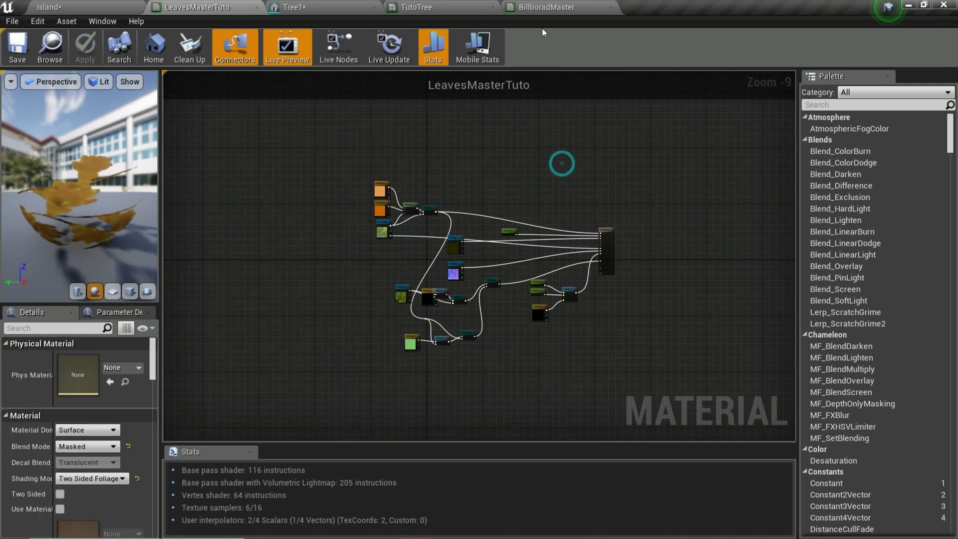
Return to the BillboradMaster material and review its node connections and the available blend modes
click(545, 7)
scroll(415, 250, down, 1)
scroll(418, 259, up, 1)
right_drag(420, 276, 348, 314)
scroll(348, 314, down, 1)
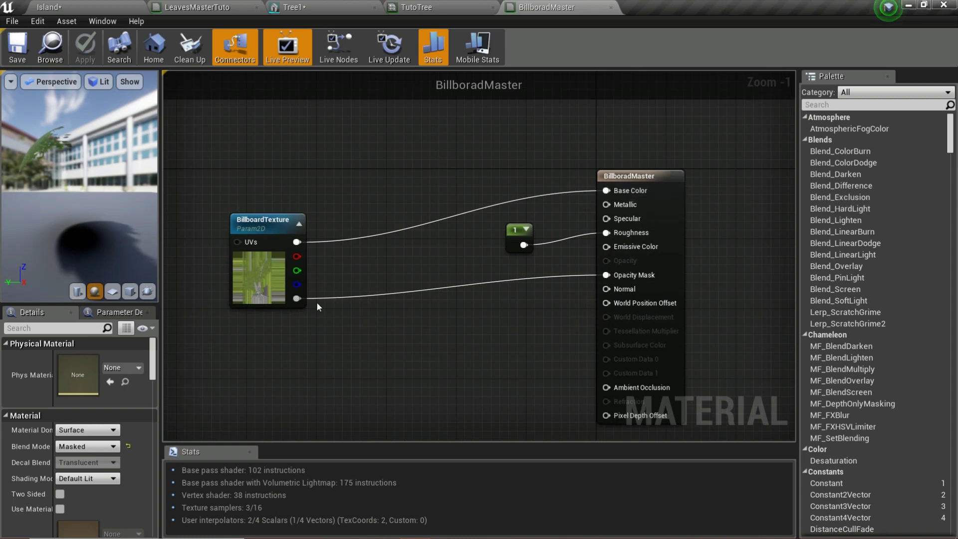
click(104, 444)
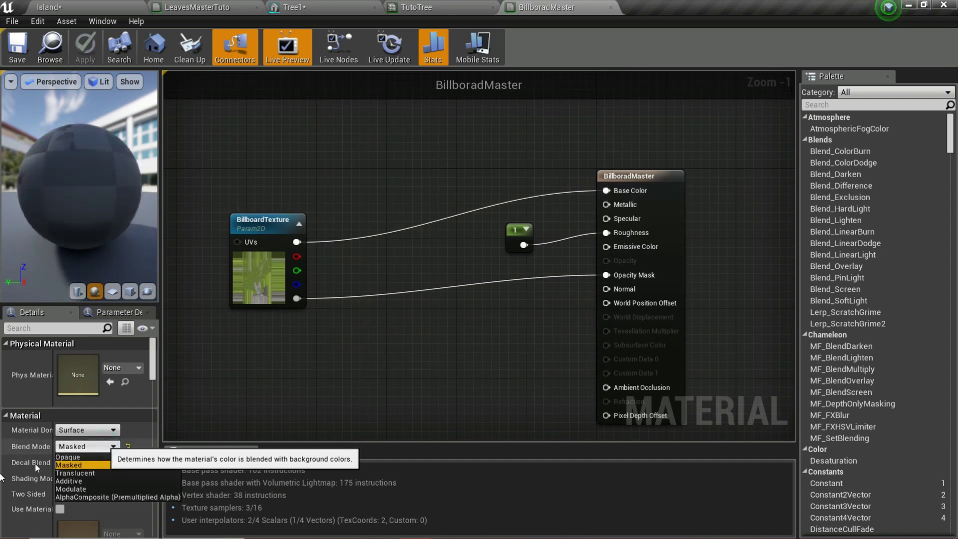
click(293, 349)
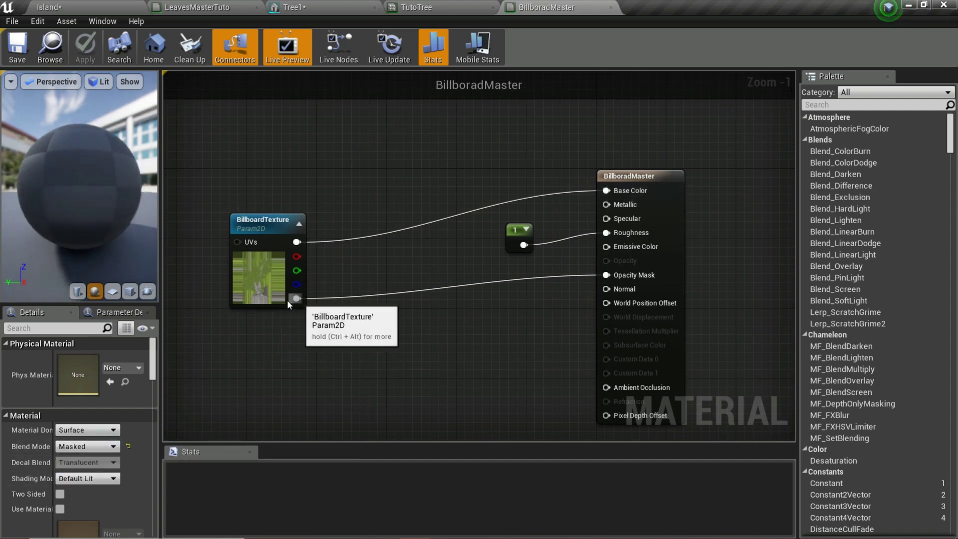
Open the Billboard texture used by the BillboardTexture node and display only its alpha channel
double_click(248, 291)
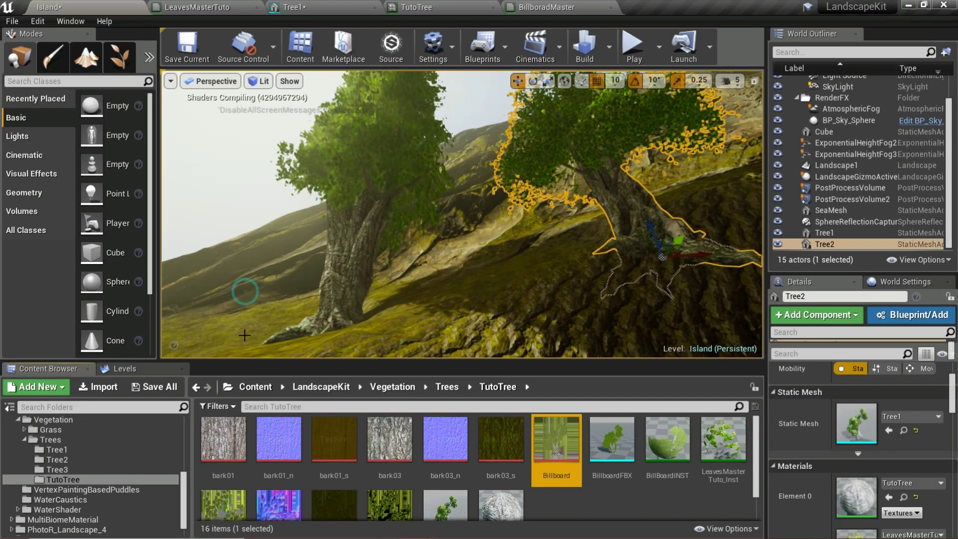
double_click(553, 452)
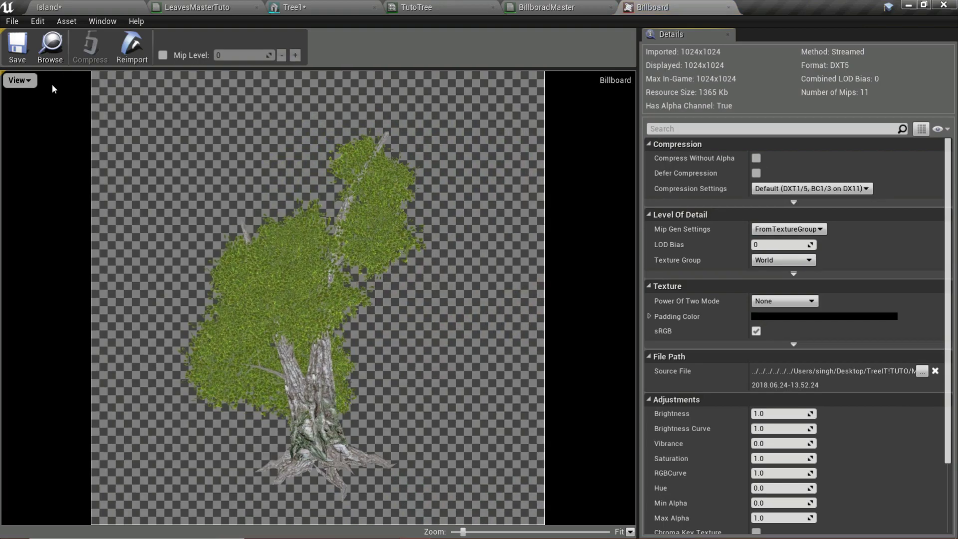
click(19, 80)
click(8, 131)
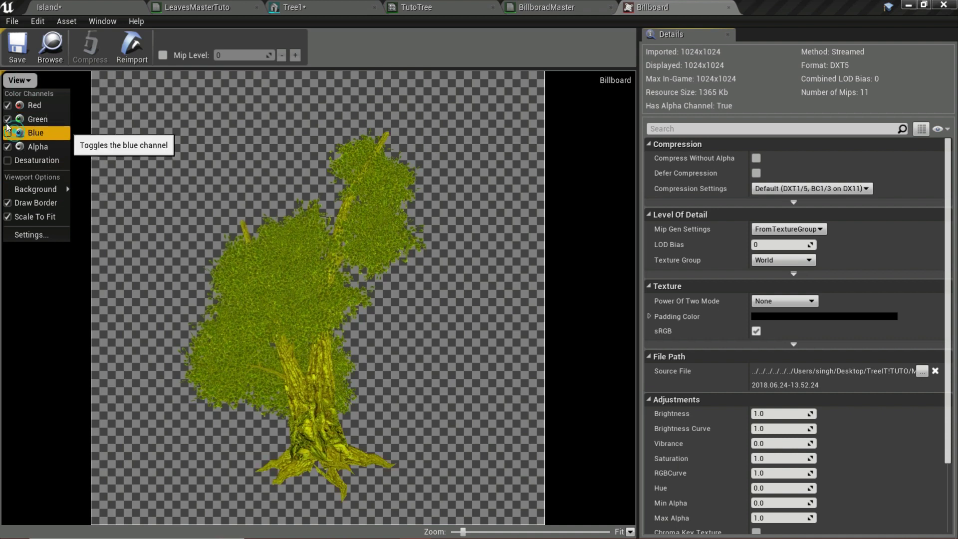
click(7, 105)
click(8, 119)
click(349, 222)
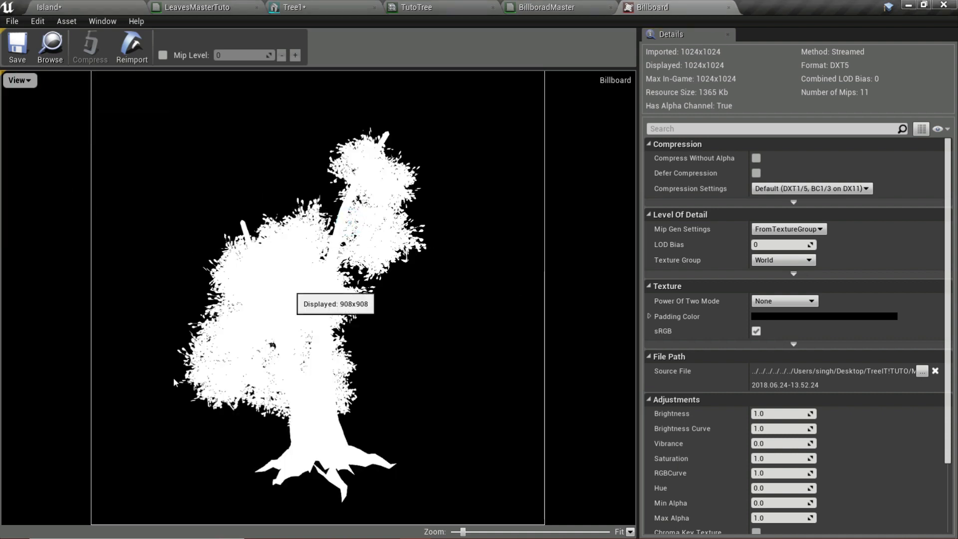
Turn the texture's red, green and blue channels back on and close it to return to the BillboradMaster graph
click(15, 80)
click(7, 106)
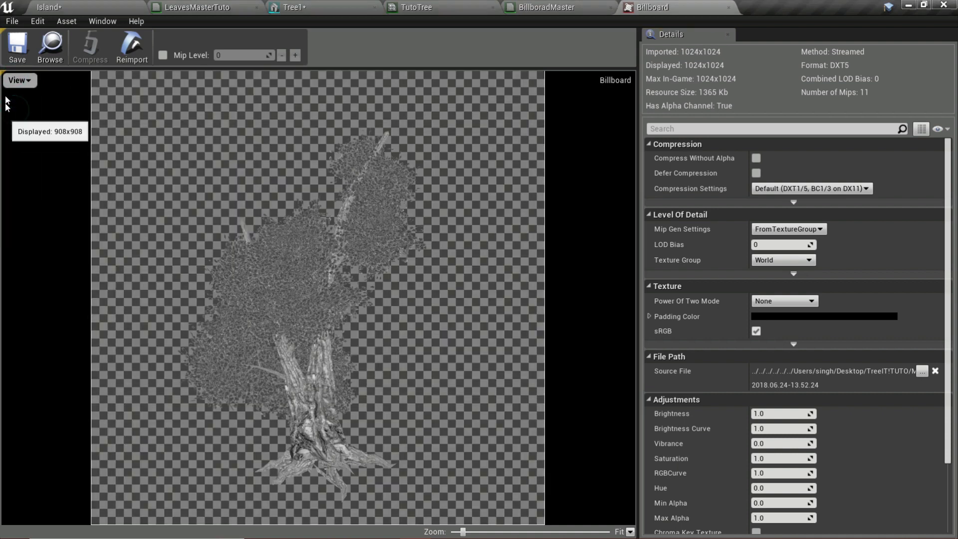
click(19, 80)
click(7, 119)
click(7, 133)
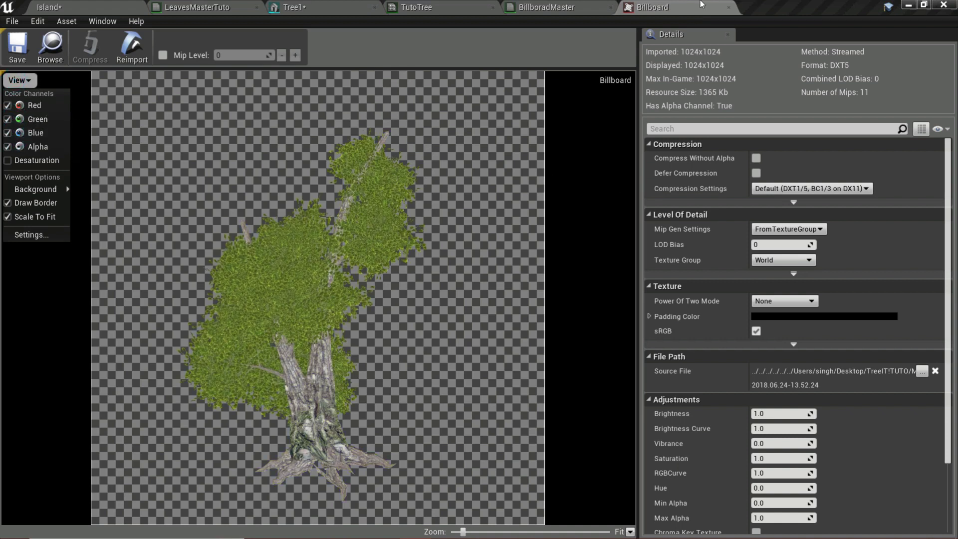
click(720, 12)
click(728, 7)
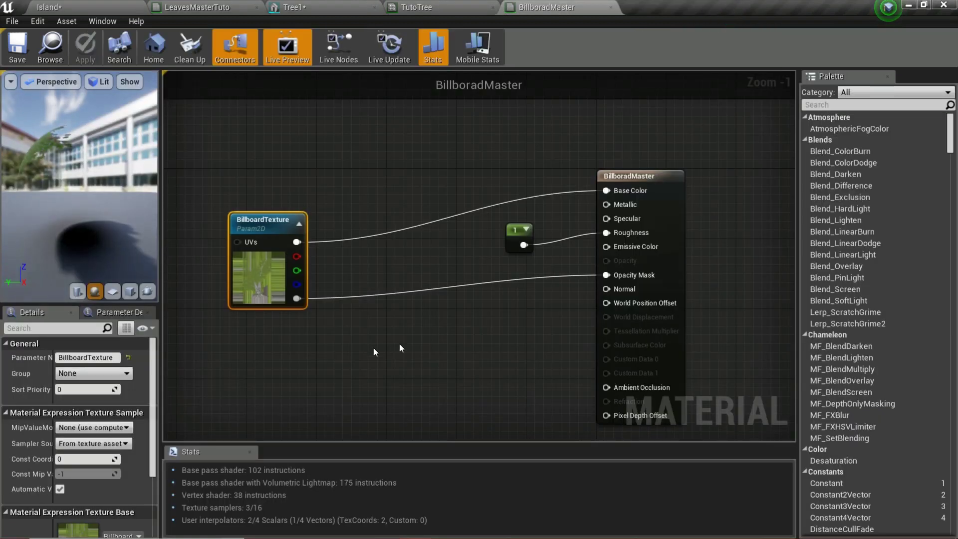
click(491, 308)
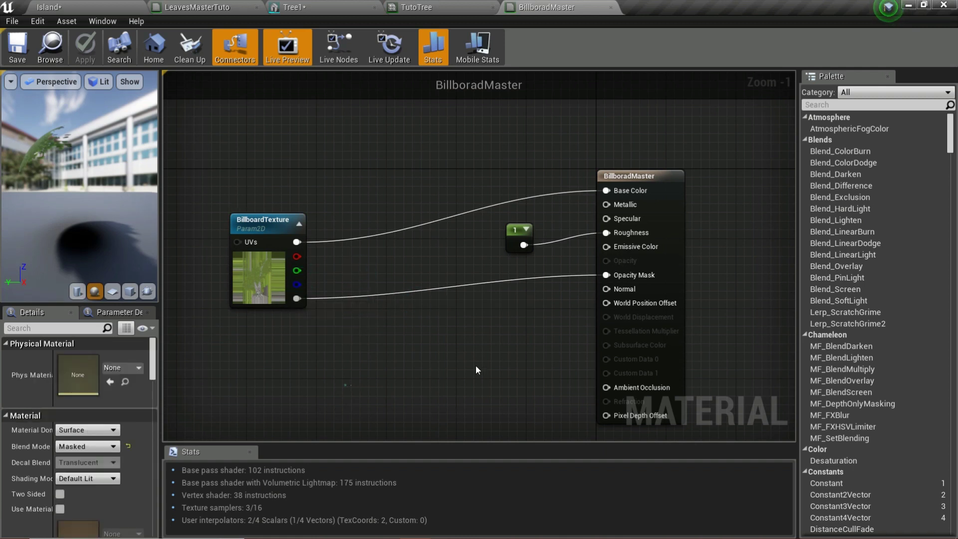
right_drag(377, 310, 481, 316)
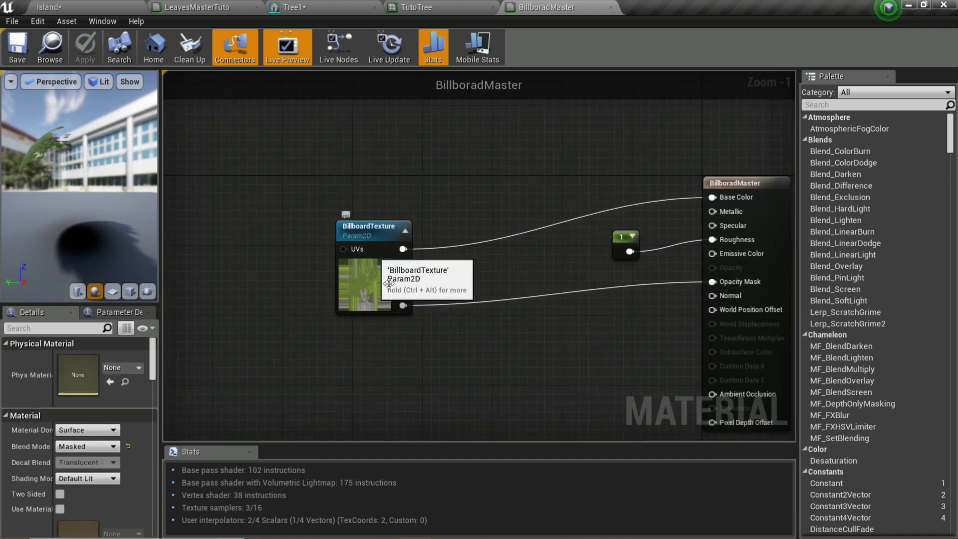
Open the Billboard texture from the TutoTree folder to view it, close it and return to the BillboradMaster graph
double_click(364, 282)
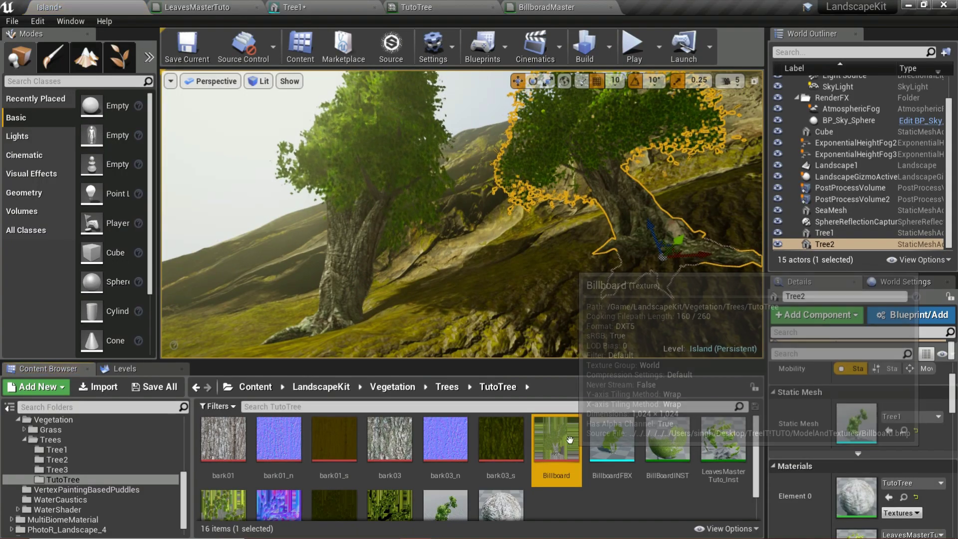
double_click(557, 442)
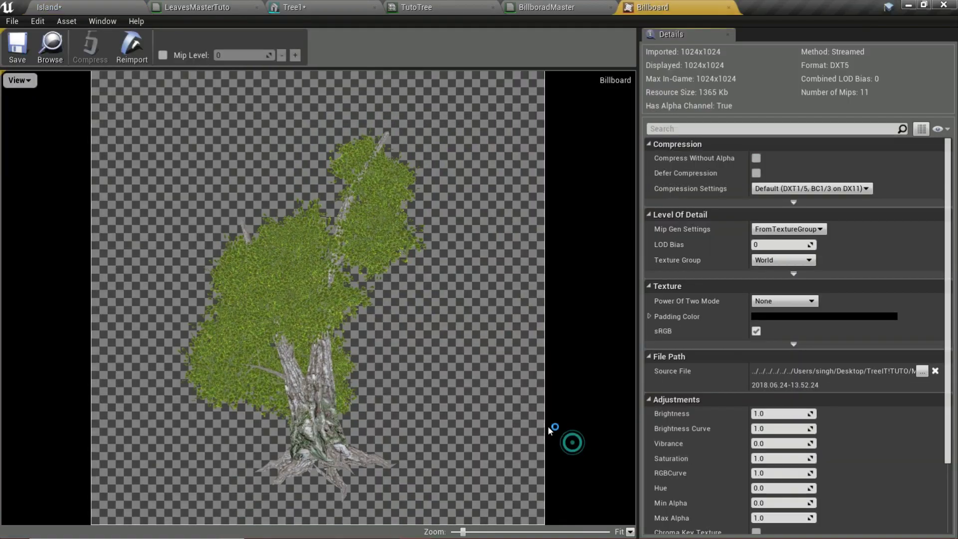
click(731, 7)
click(77, 4)
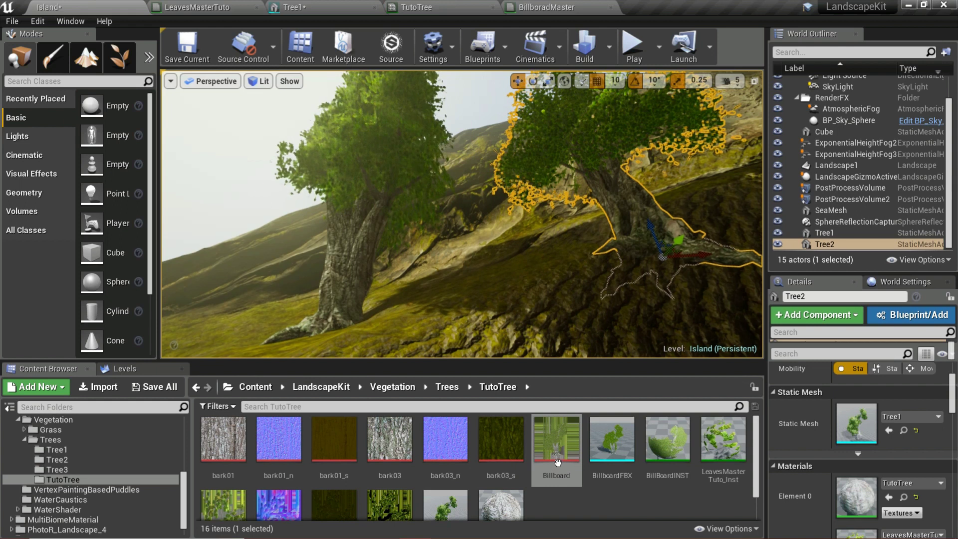
click(574, 7)
right_drag(613, 312, 561, 275)
click(561, 274)
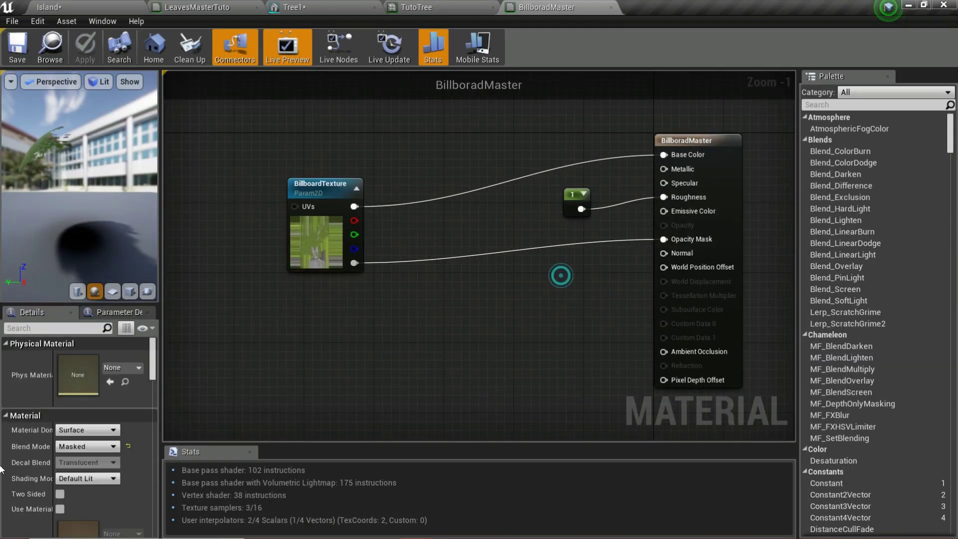
Review the BillboradMaster material properties, close that material and switch to the LeavesMasterTuto material
scroll(106, 389, down, 2)
click(90, 388)
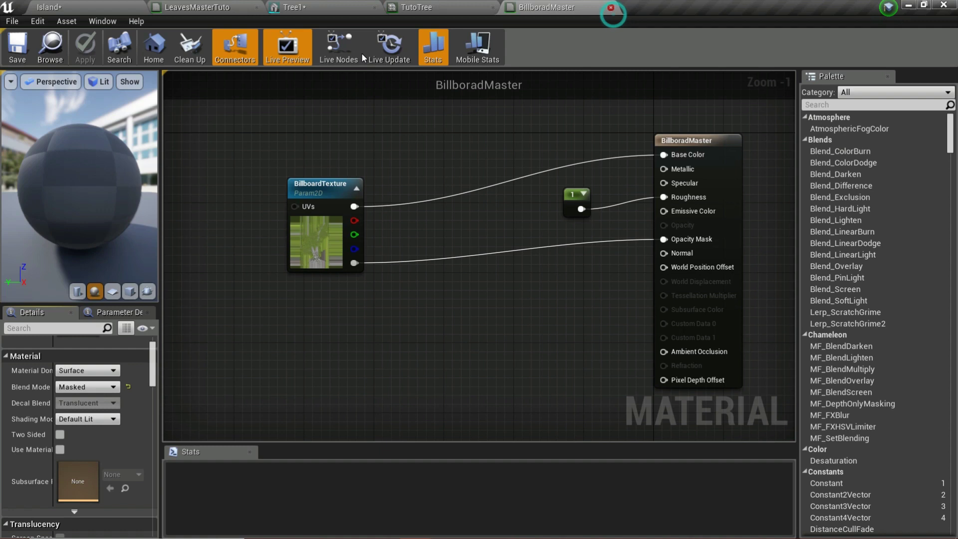
click(360, 5)
click(218, 5)
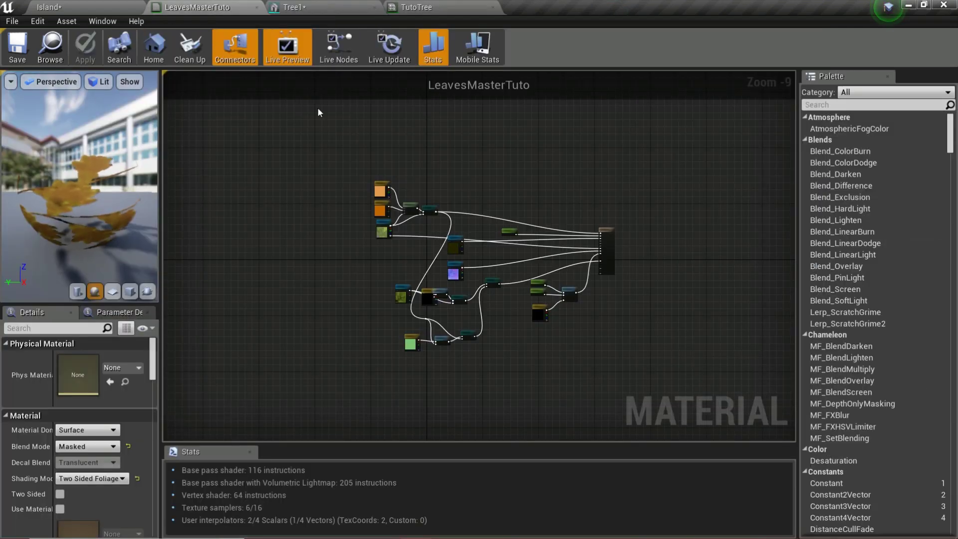
Examine the overall node layout of the LeavesMasterTuto graph
scroll(511, 235, up, 3)
right_drag(510, 234, 444, 154)
scroll(414, 256, down, 3)
scroll(320, 335, up, 4)
right_drag(480, 283, 97, 390)
scroll(607, 271, down, 4)
right_drag(630, 253, 475, 290)
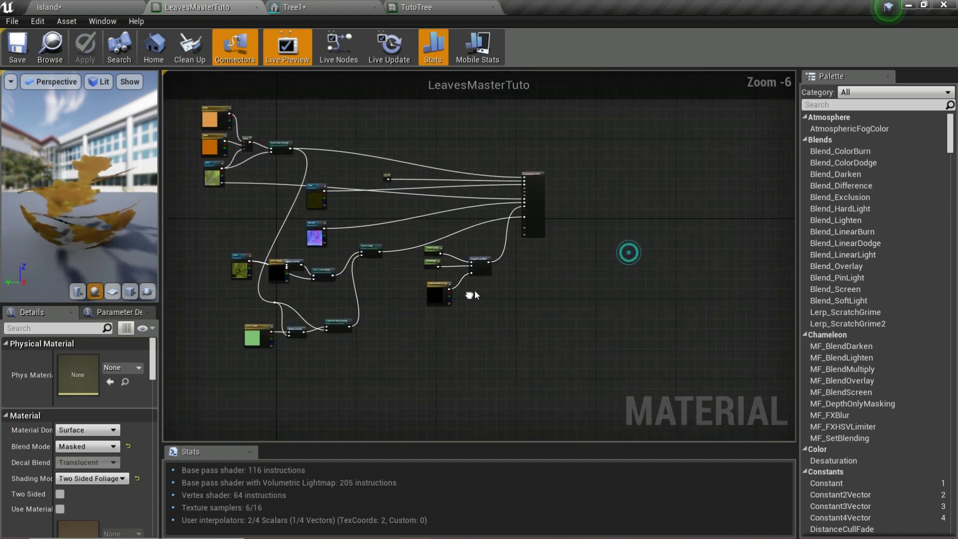
Inspect the SimpleGrassWind node and its WindIntensity, WindWeight and AdditionalWPO inputs up close
scroll(490, 276, up, 6)
right_drag(624, 195, 552, 283)
right_drag(601, 107, 580, 190)
drag(581, 177, 500, 272)
right_drag(352, 288, 428, 99)
right_drag(460, 228, 425, 238)
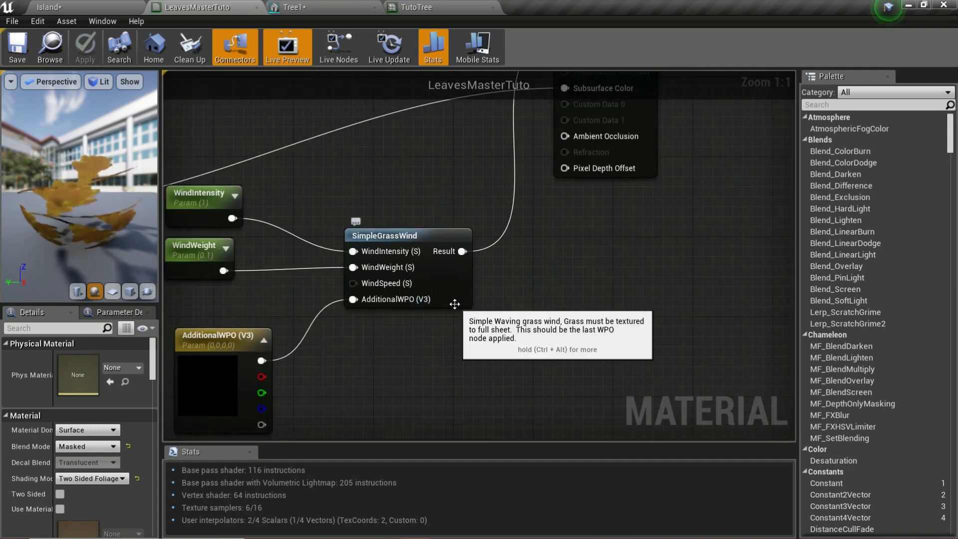
scroll(457, 300, down, 4)
right_drag(519, 316, 555, 175)
scroll(634, 197, up, 4)
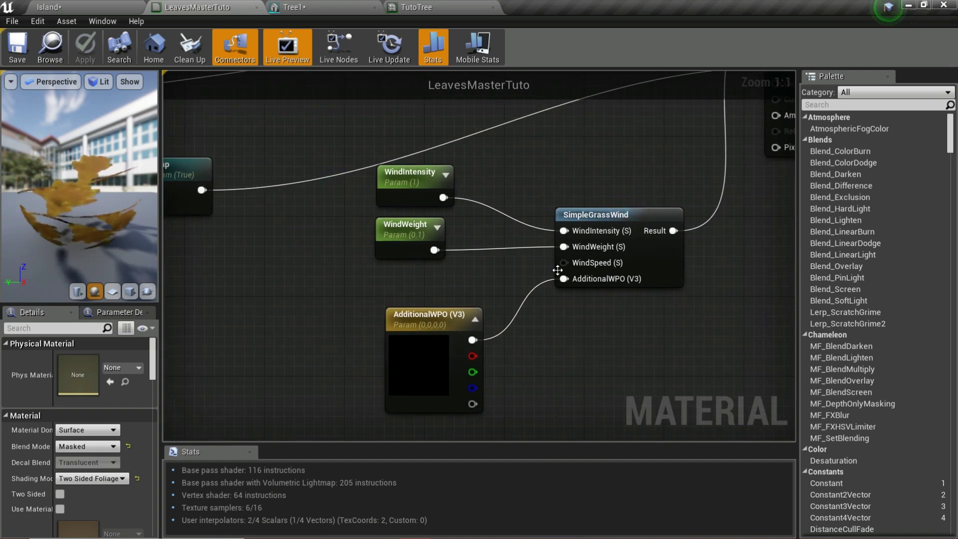
Promote the WindSpeed input of SimpleGrassWind to a parameter, move the new node clear of it and delete it again
right_click(581, 263)
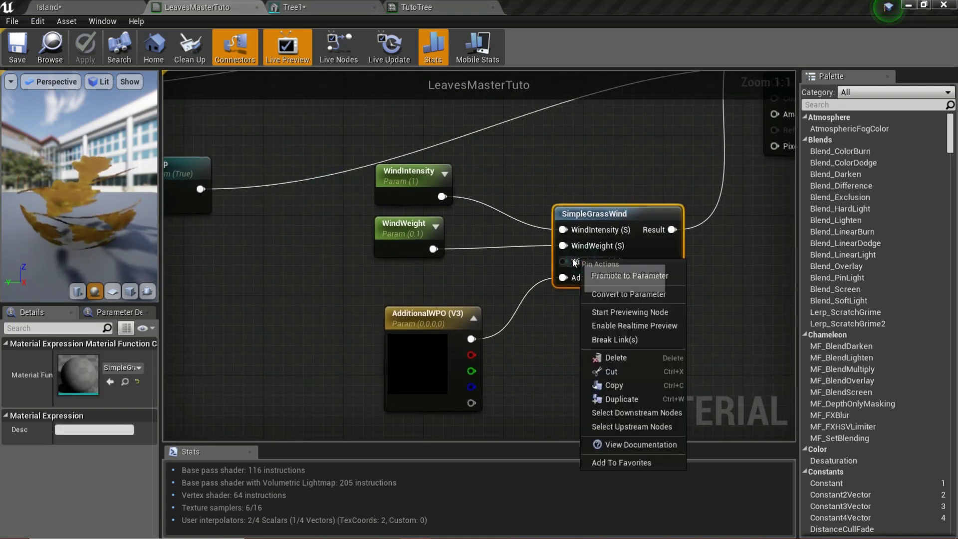
click(596, 278)
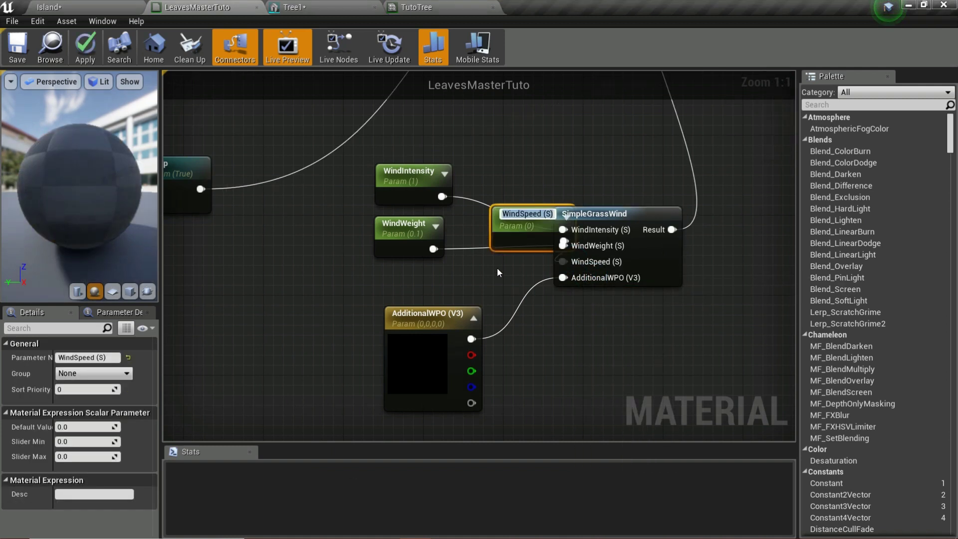
drag(522, 241, 330, 293)
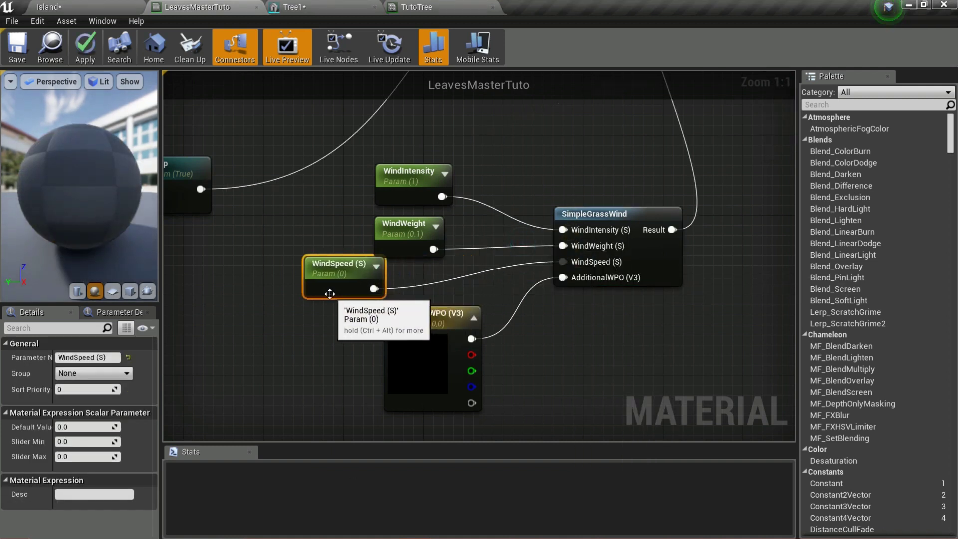
key(Delete)
scroll(478, 290, down, 4)
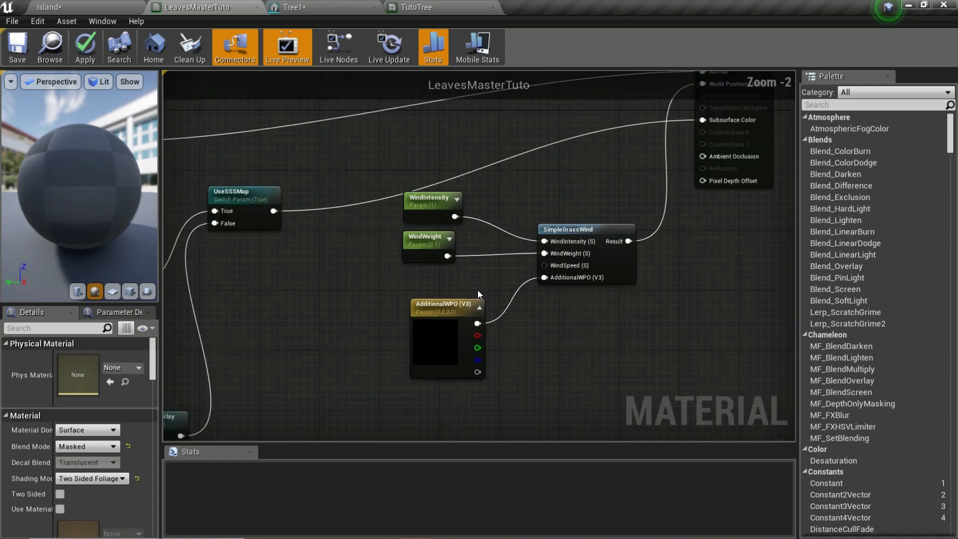
Select the AdditionalWPO parameter and examine how the wind and subsurface branches connect to the LeavesMasterTuto output node
scroll(528, 312, up, 3)
right_drag(750, 247, 607, 353)
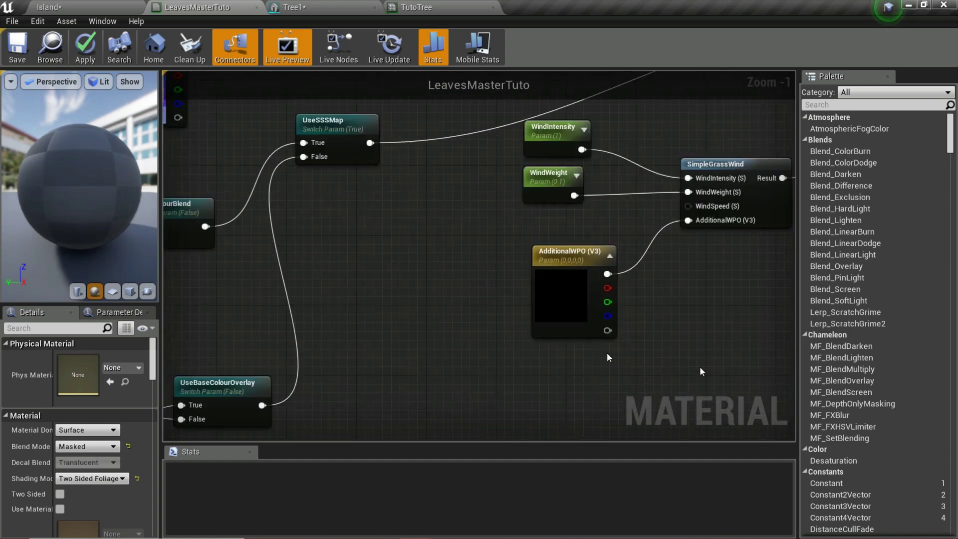
click(572, 331)
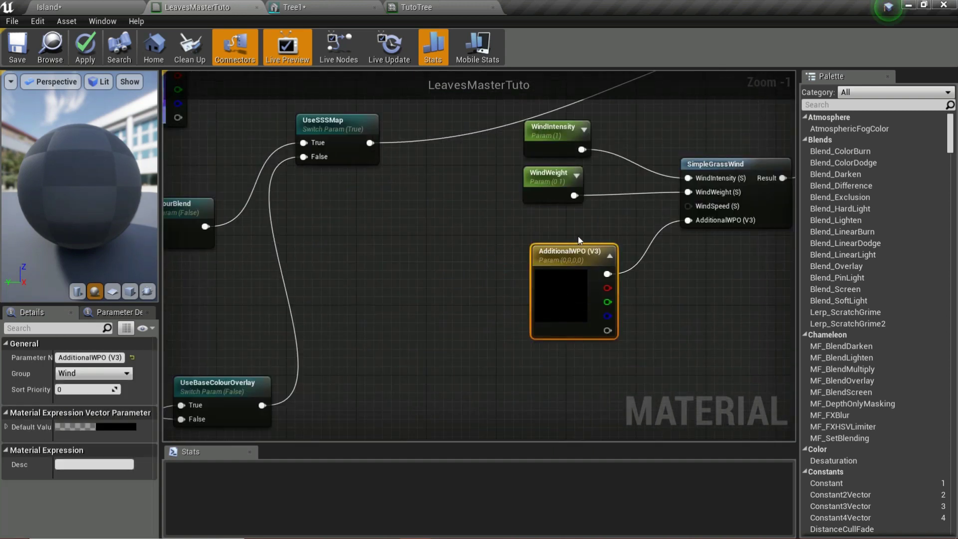
right_drag(257, 296, 481, 316)
scroll(482, 315, down, 3)
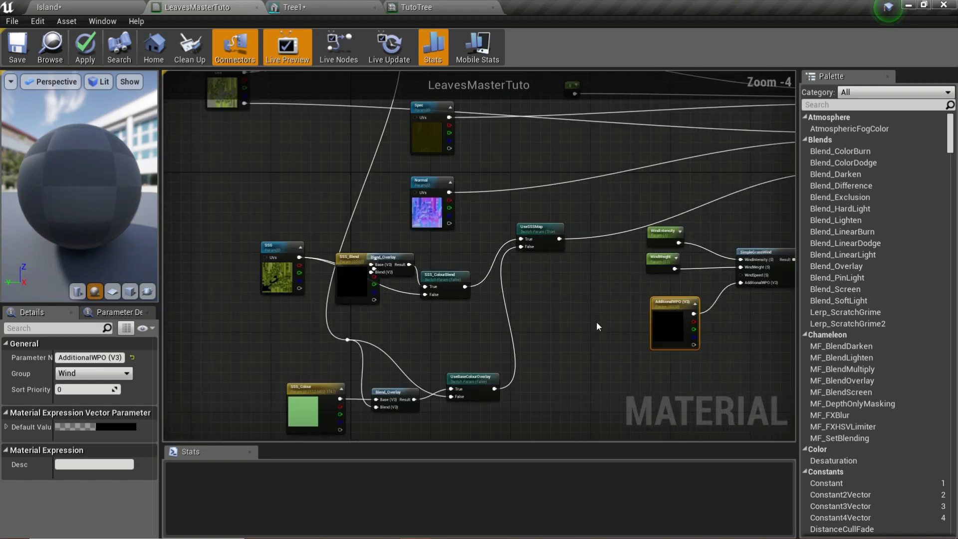
right_drag(590, 323, 490, 488)
right_drag(581, 344, 502, 314)
scroll(501, 314, up, 2)
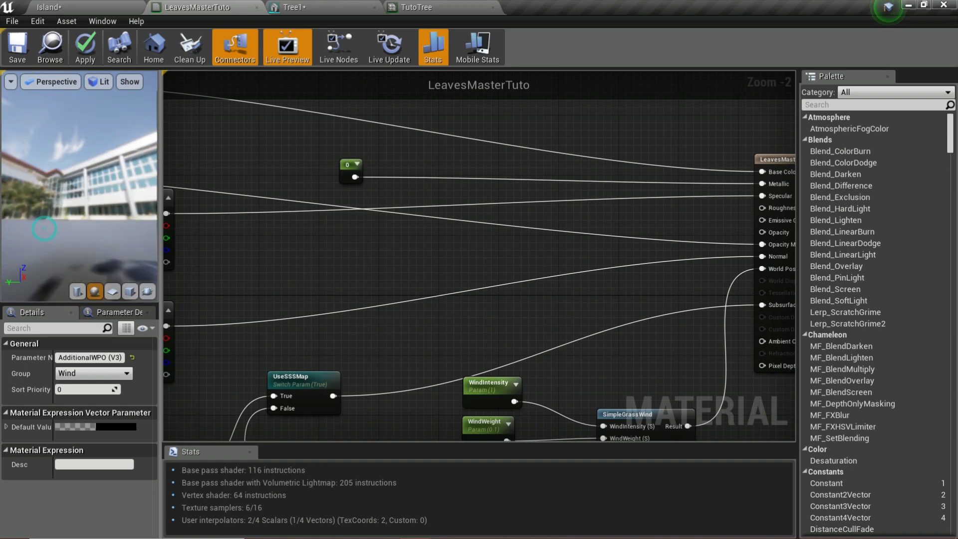
scroll(646, 250, down, 1)
scroll(751, 242, up, 3)
scroll(336, 210, down, 2)
Move the Spec texture node closer to the constant 0 node and shift the Normal texture node slightly upward
right_drag(329, 181, 713, 211)
drag(368, 210, 502, 205)
right_drag(504, 217, 206, 198)
right_drag(554, 252, 813, 243)
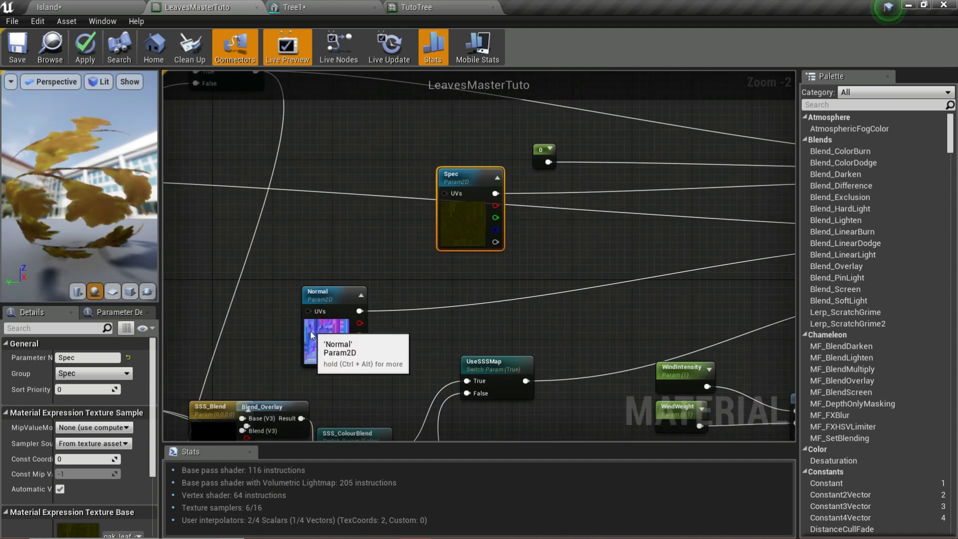
drag(310, 331, 320, 303)
Move the SSS_Blend parameter off the overlapping Blend_Overlay node to a free spot below the SSS texture node
right_drag(291, 300, 564, 370)
scroll(361, 298, down, 5)
scroll(331, 288, up, 2)
right_drag(334, 287, 281, 212)
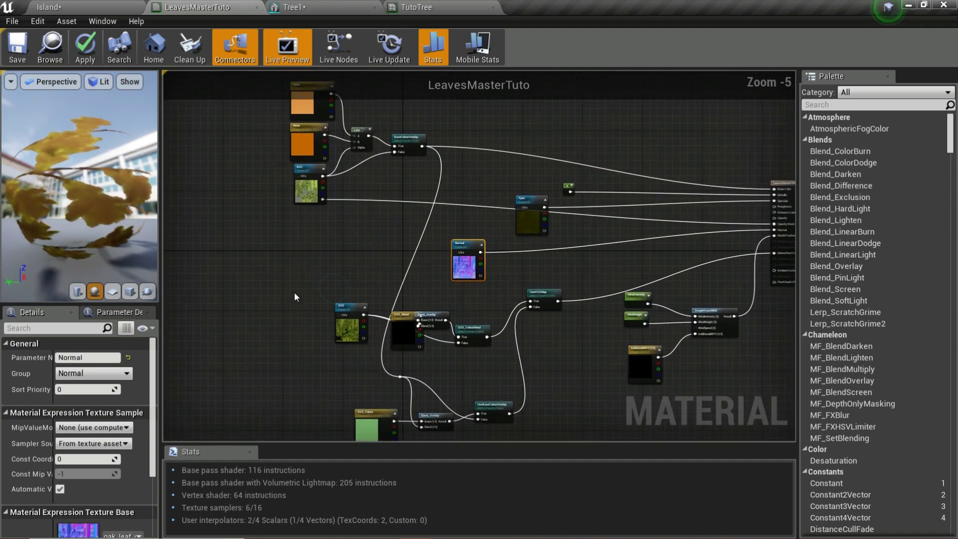
scroll(294, 297, up, 3)
drag(314, 249, 216, 337)
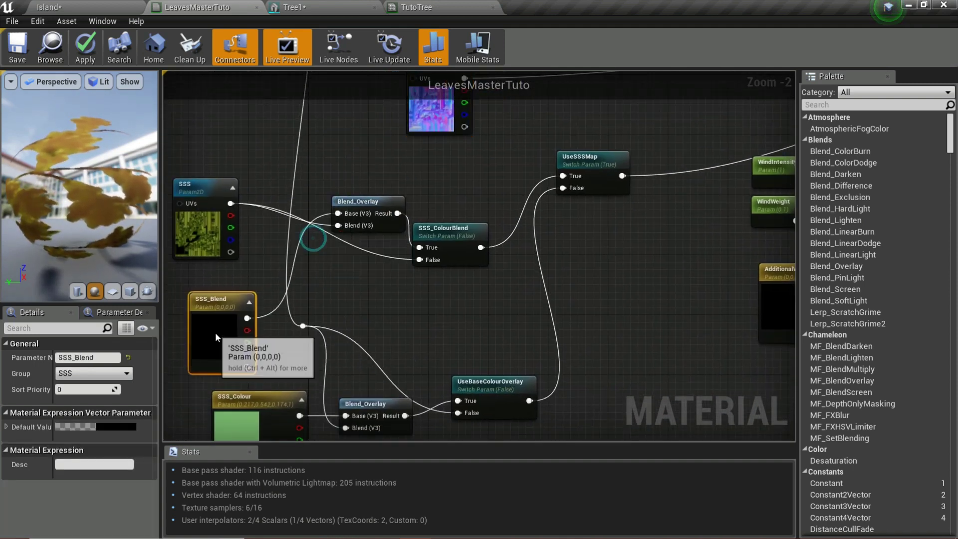
Examine the base colour branch with its two orange colour parameters, BSC texture, Lerp and BaseColourOverlay switch
right_drag(301, 246, 343, 378)
scroll(379, 305, down, 4)
right_drag(358, 200, 265, 238)
scroll(200, 182, up, 3)
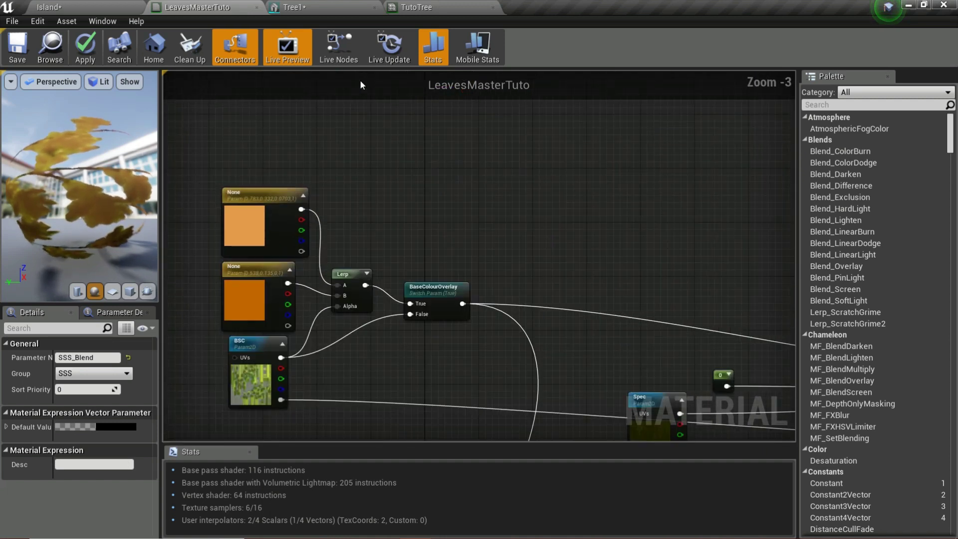
right_drag(334, 159, 402, 165)
right_drag(265, 228, 213, 88)
scroll(244, 194, up, 3)
scroll(218, 235, down, 1)
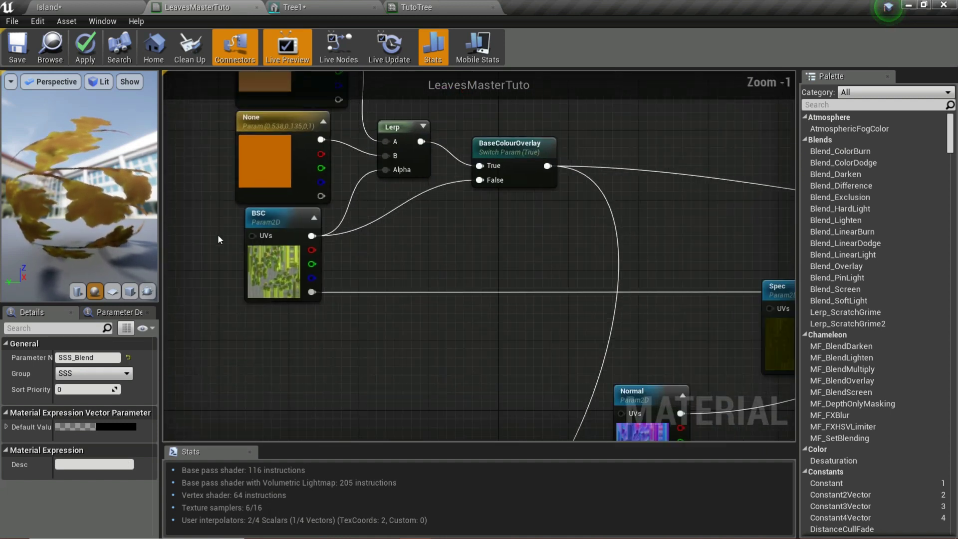
right_drag(218, 239, 248, 401)
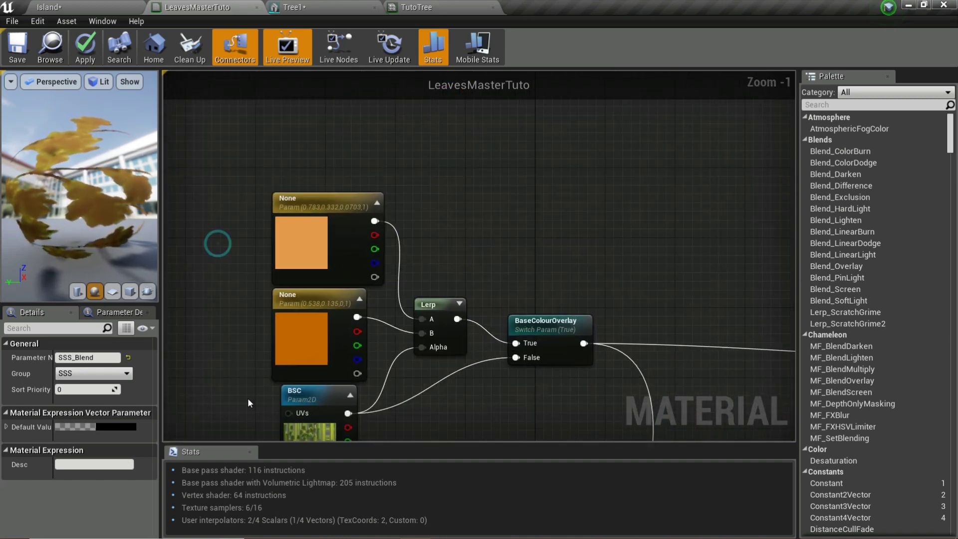
Rename the darker orange colour parameter feeding the Lerp's B input to None1
click(253, 345)
click(325, 324)
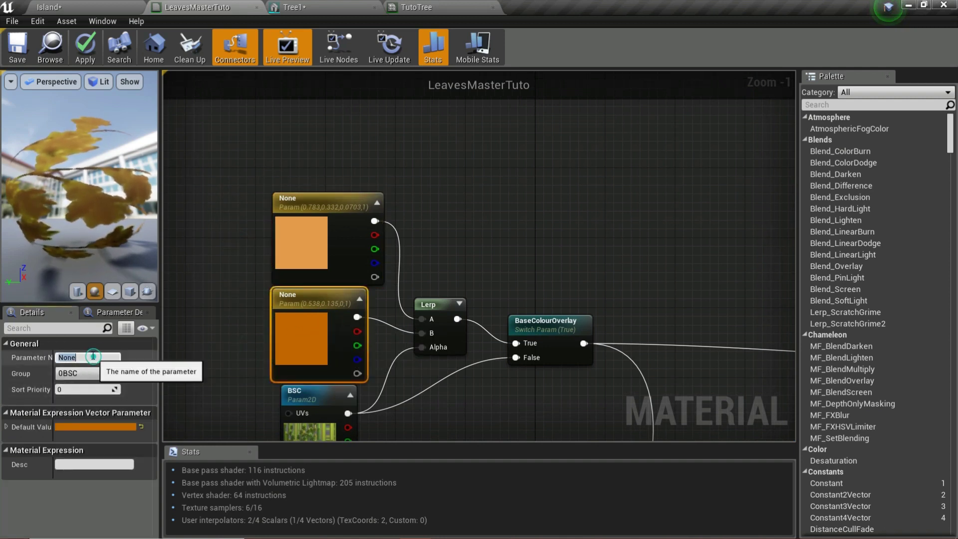
key(End)
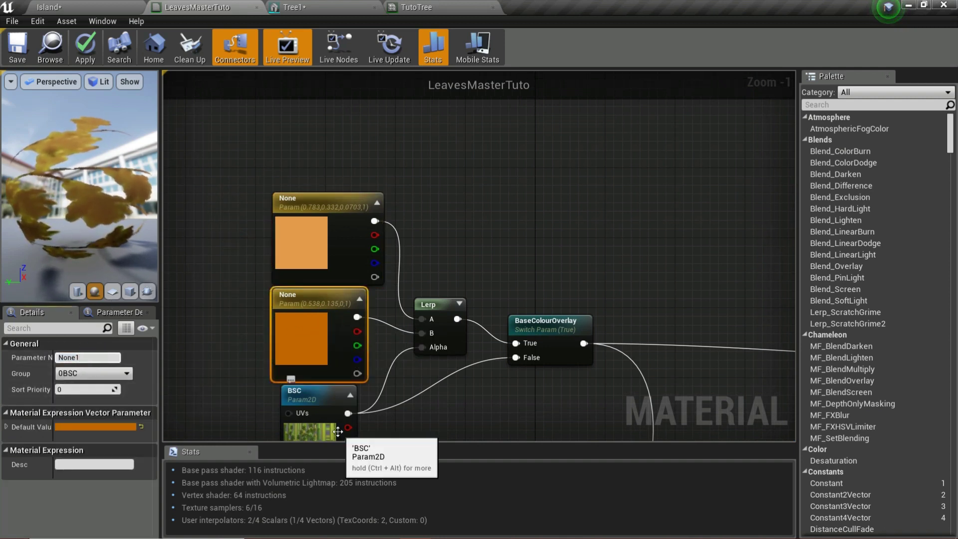
text(1)
key(Return)
Inspect the BSC texture node and its red channel output, and view the material preview from other angles
right_drag(735, 298, 762, 198)
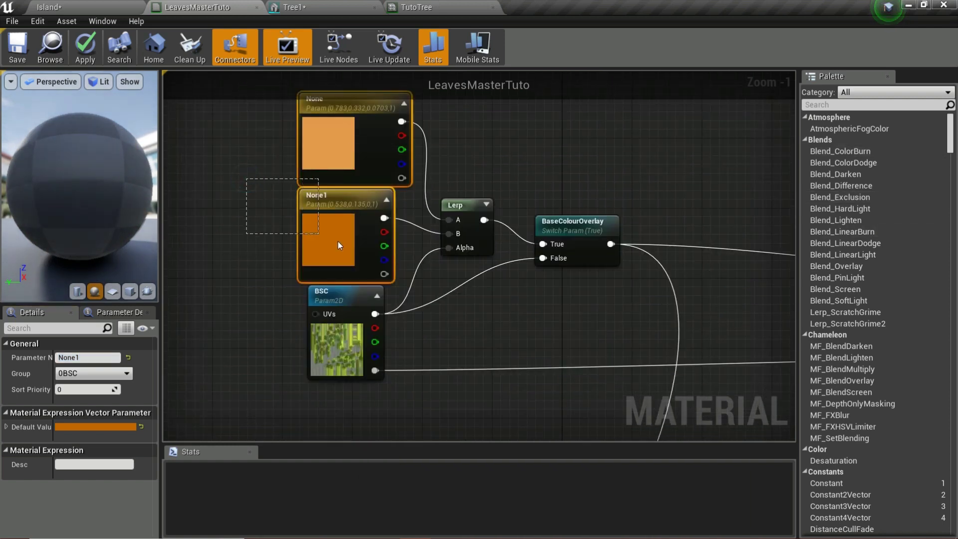
click(337, 334)
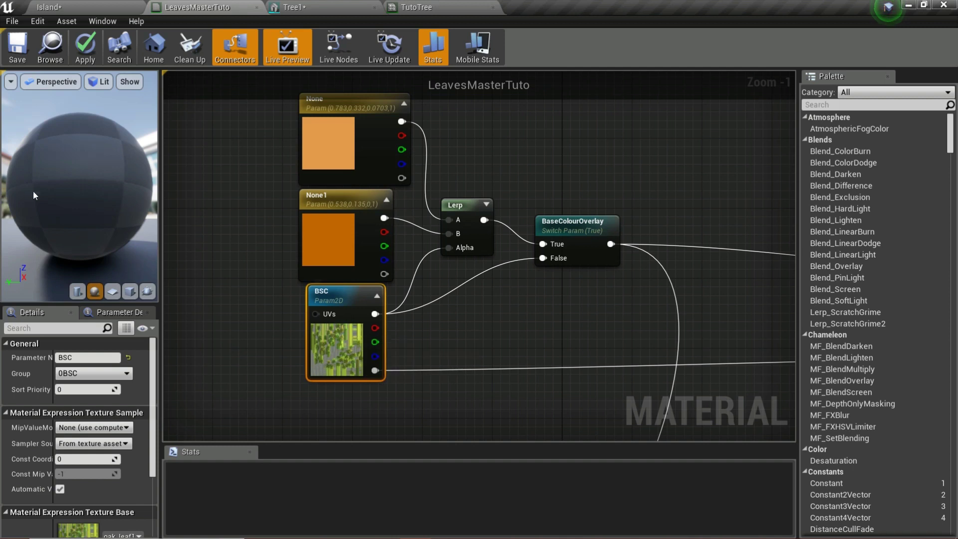
drag(34, 192, 449, 141)
drag(375, 328, 407, 328)
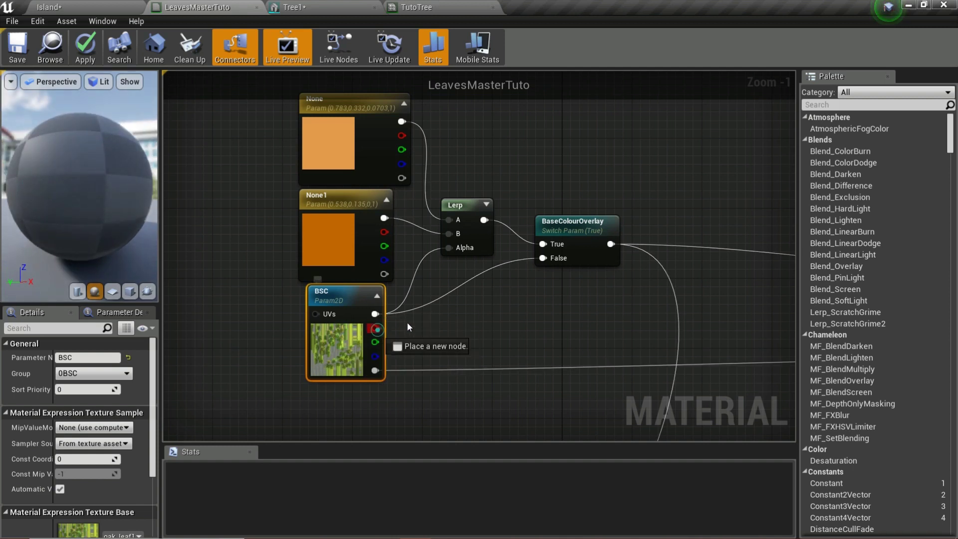
drag(471, 328, 470, 327)
click(470, 328)
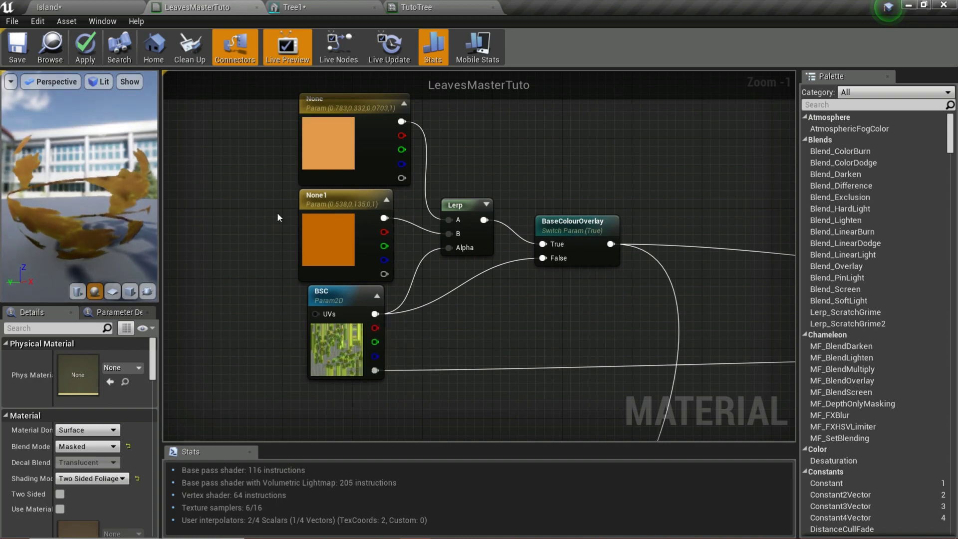
Select the Lerp node that blends the two orange colours and inspect the result in the material preview
right_drag(467, 212, 463, 214)
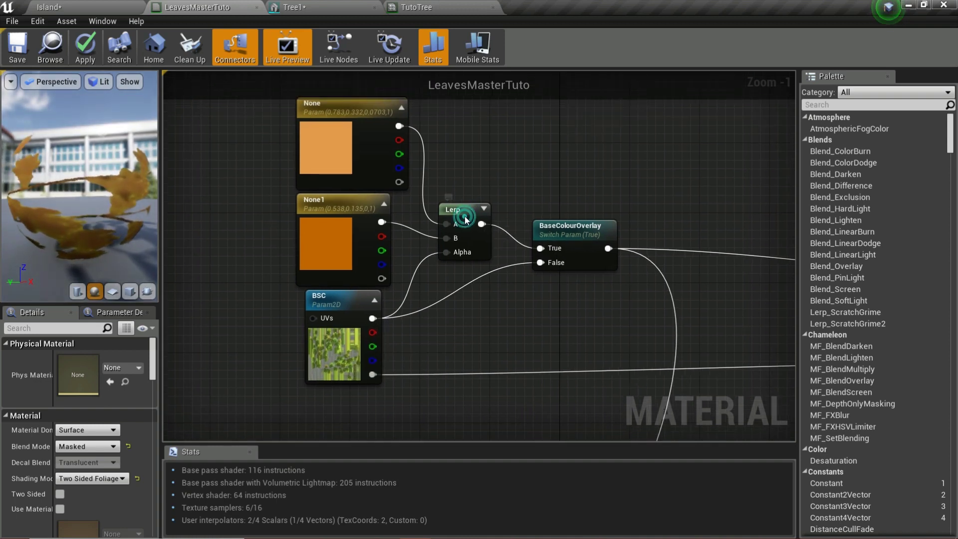
right_click(465, 219)
click(14, 153)
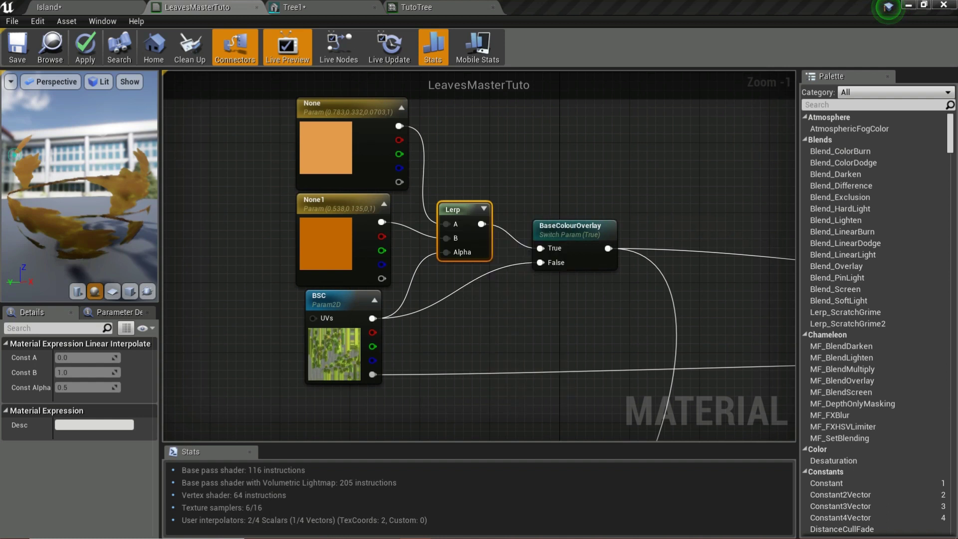
drag(14, 155, 45, 143)
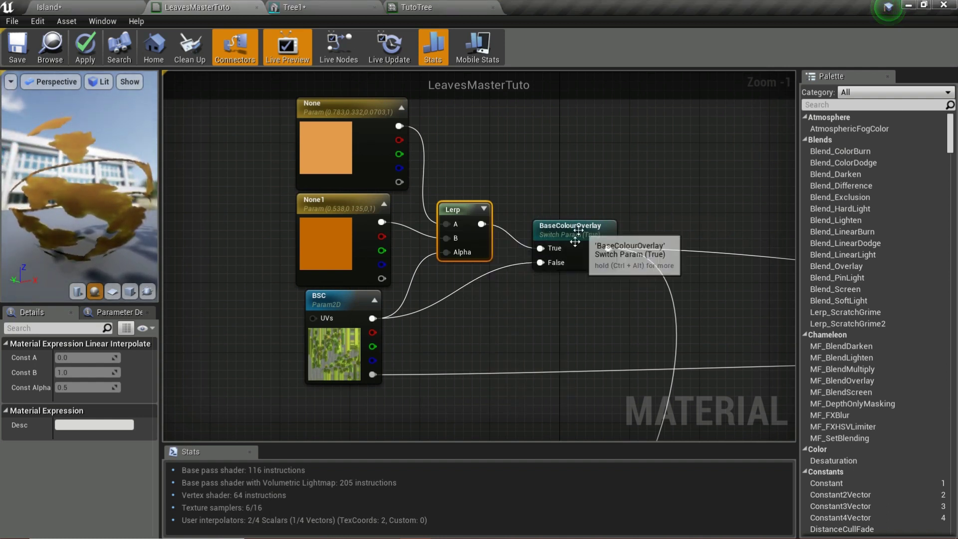
Add a StaticSwitchParameter node beside the BaseColourOverlay switch, leave its default name, and delete it again
right_drag(646, 197, 544, 215)
right_click(544, 215)
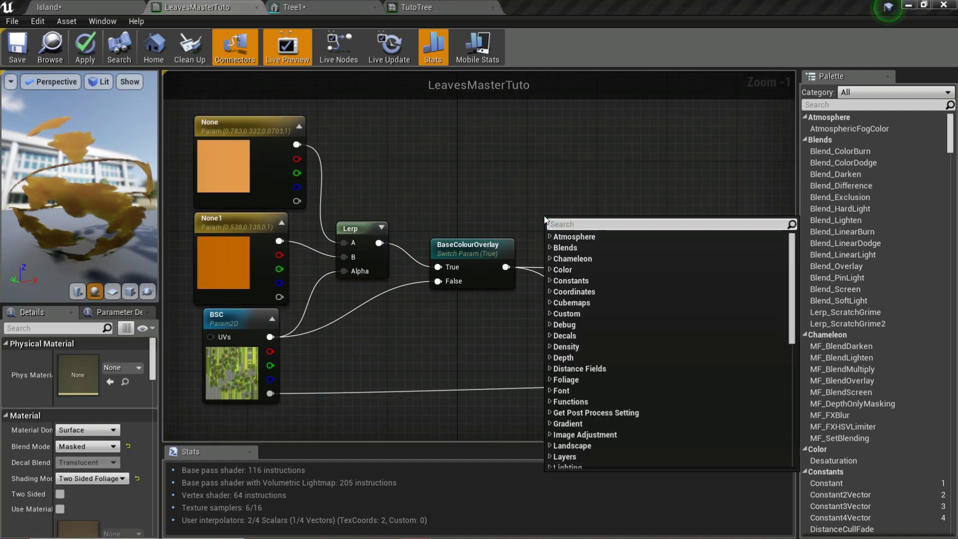
text(static swithc)
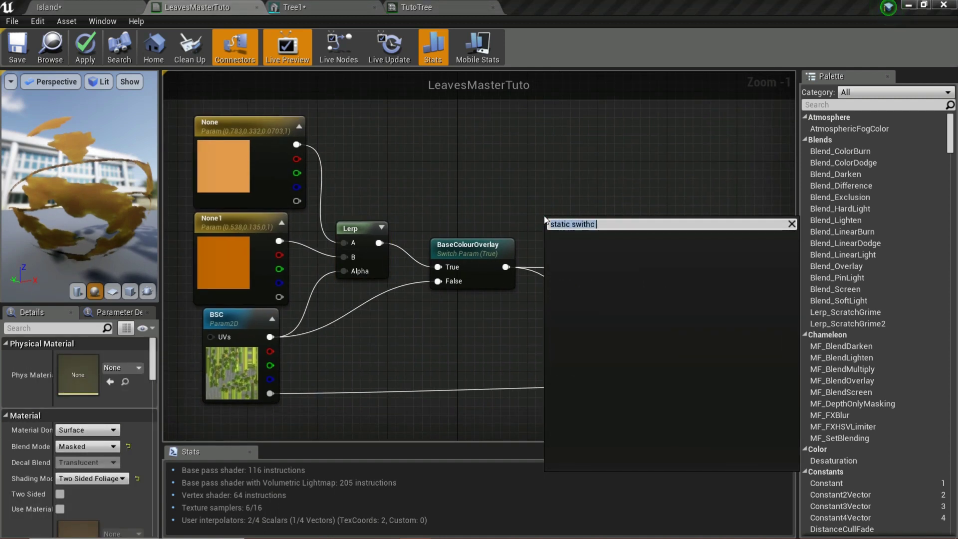
key(BackSpace)
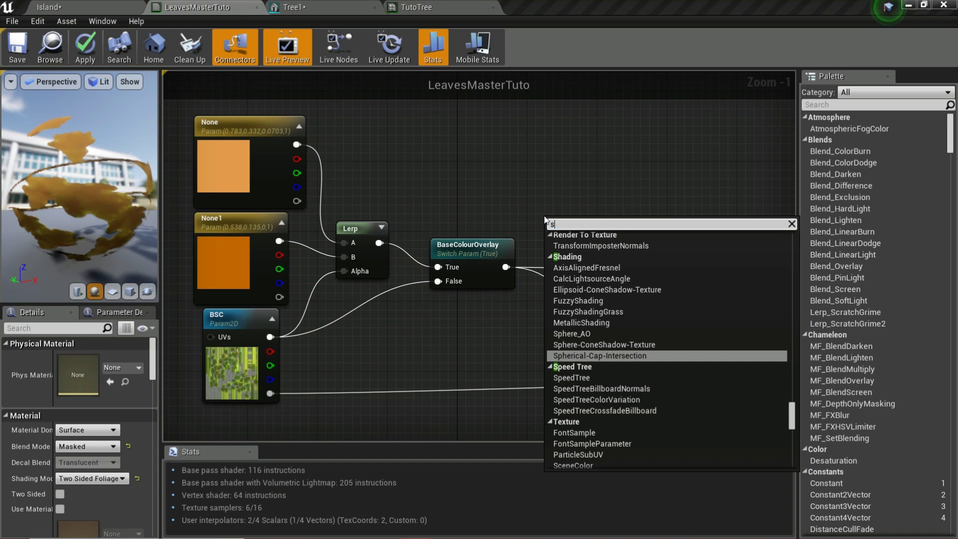
text(static switc)
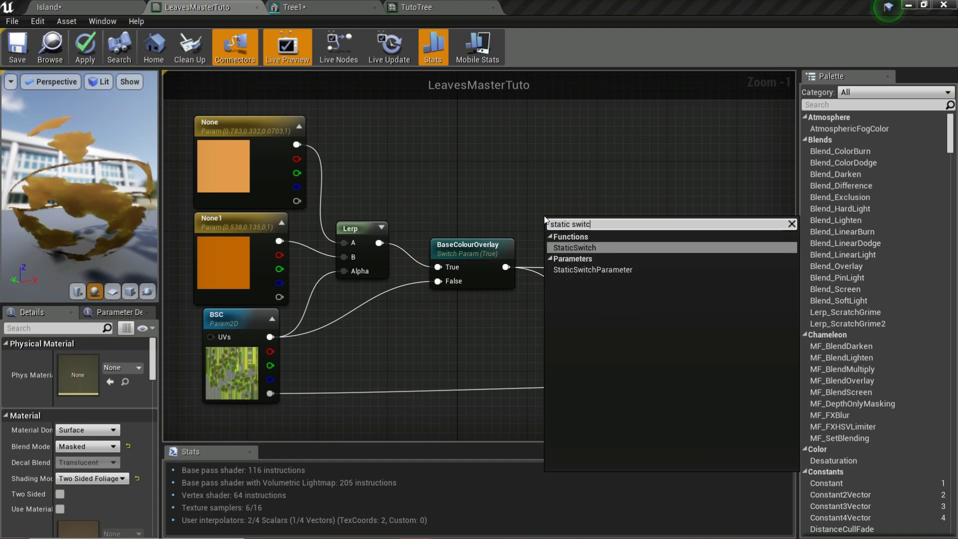
click(636, 268)
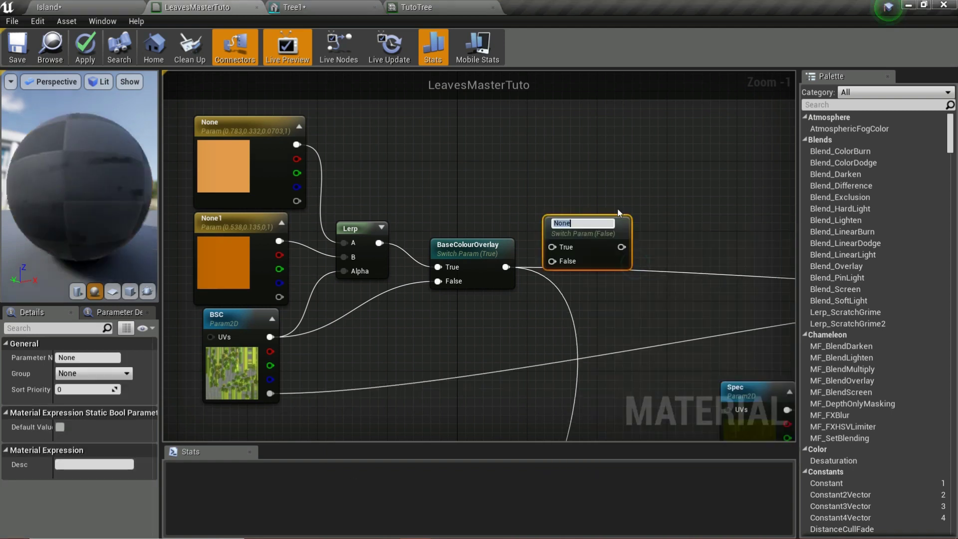
click(539, 251)
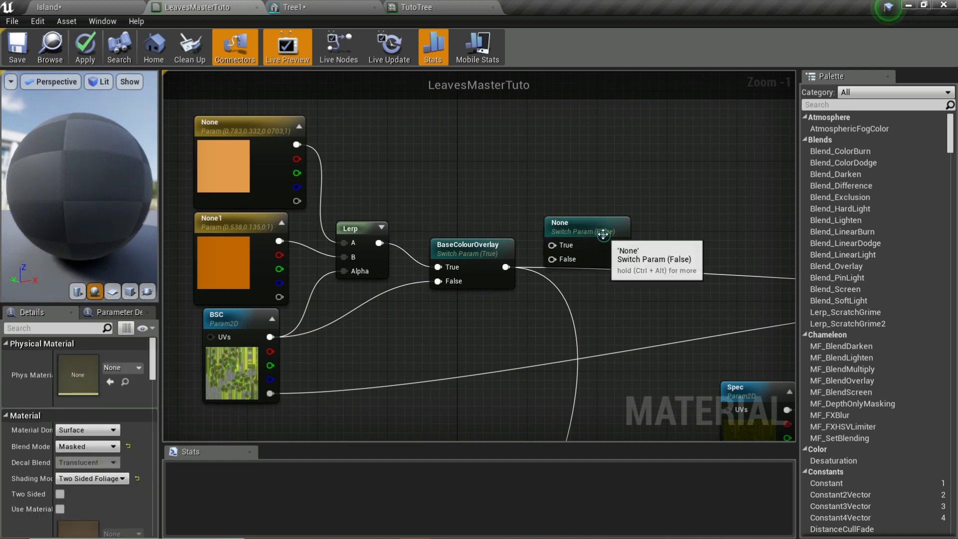
click(604, 234)
key(Delete)
Move the light orange None colour node further above None1 and shift the BaseColourOverlay switch closer to the Lerp
right_drag(489, 317, 385, 341)
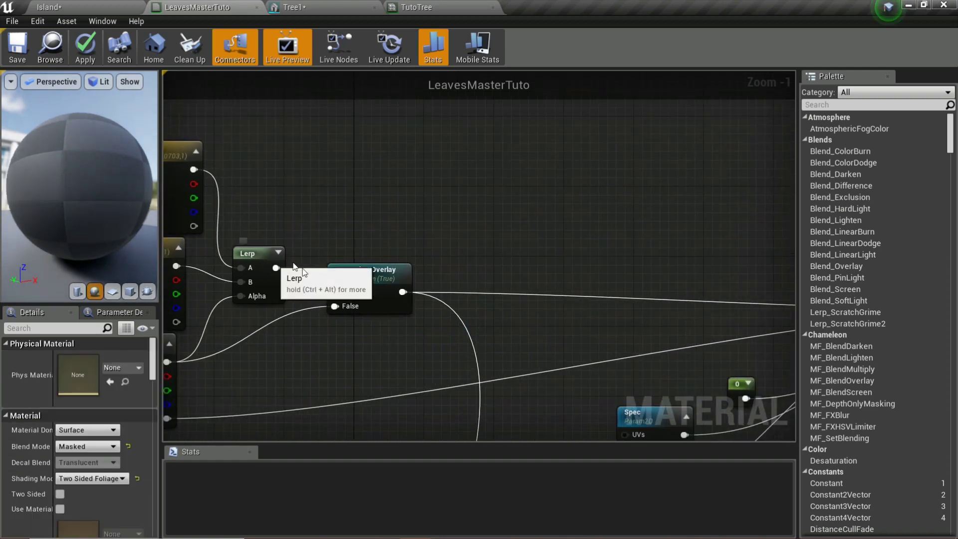
right_drag(285, 346, 441, 371)
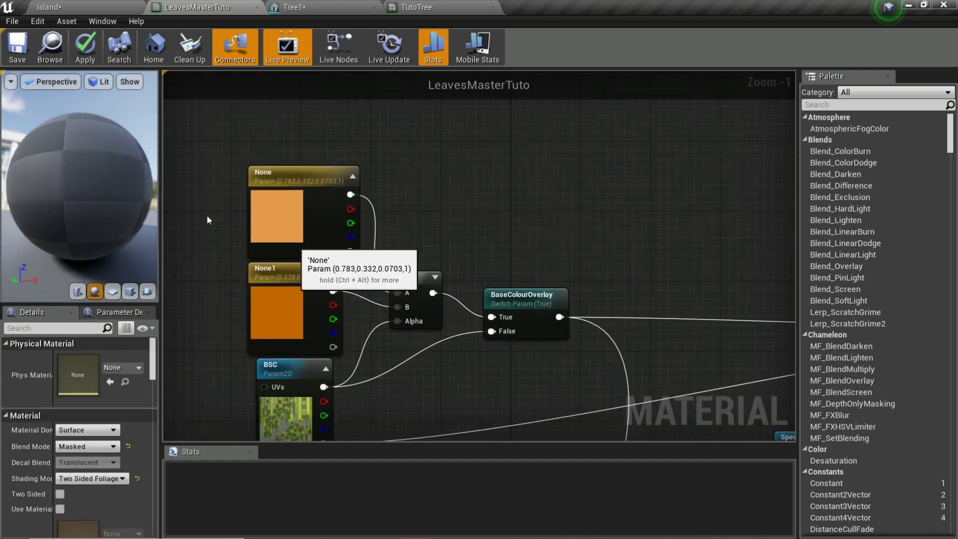
drag(251, 208, 312, 218)
right_drag(369, 379, 332, 266)
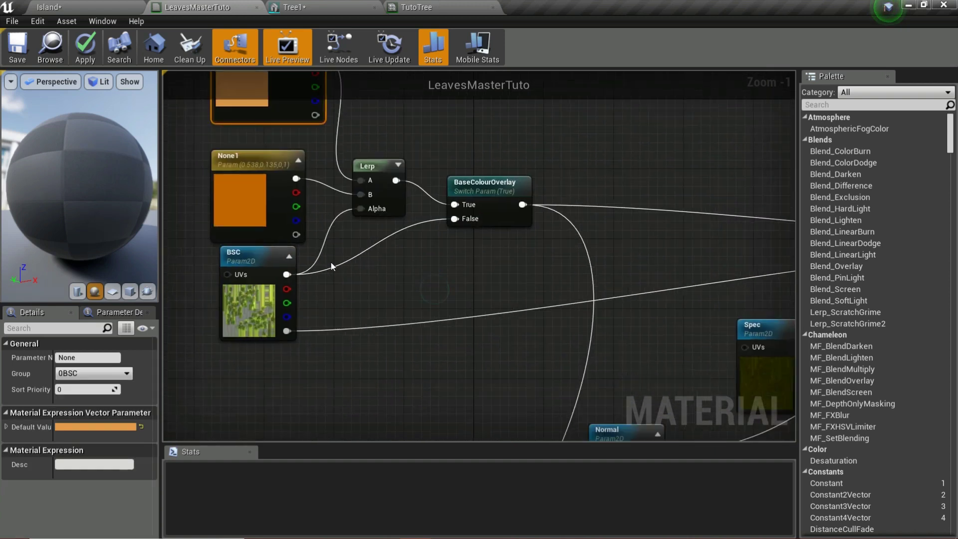
drag(500, 202, 454, 214)
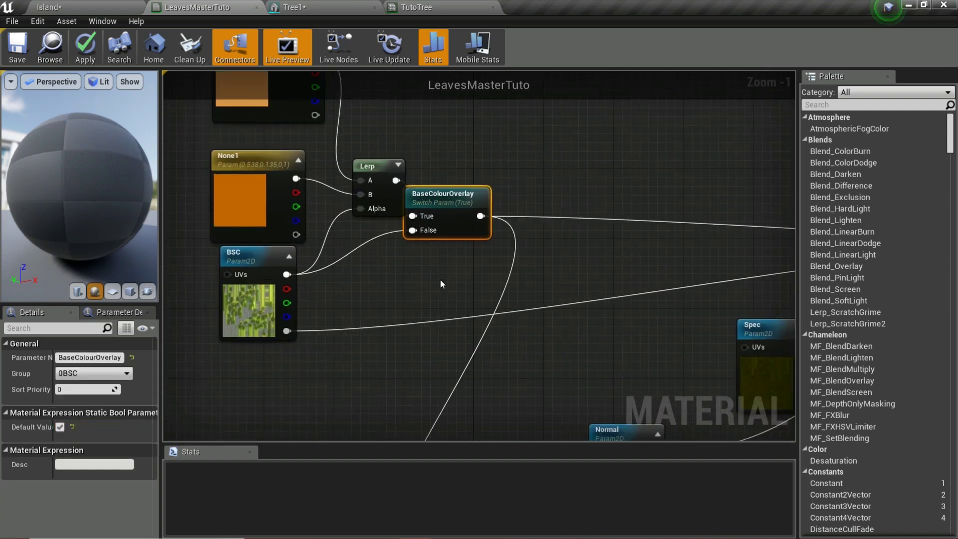
Trace the BaseColourOverlay, BSC, Spec and Normal connections to the inputs of the LeavesMasterTuto material node
right_drag(603, 275, 427, 266)
scroll(611, 208, down, 3)
right_drag(613, 205, 631, 190)
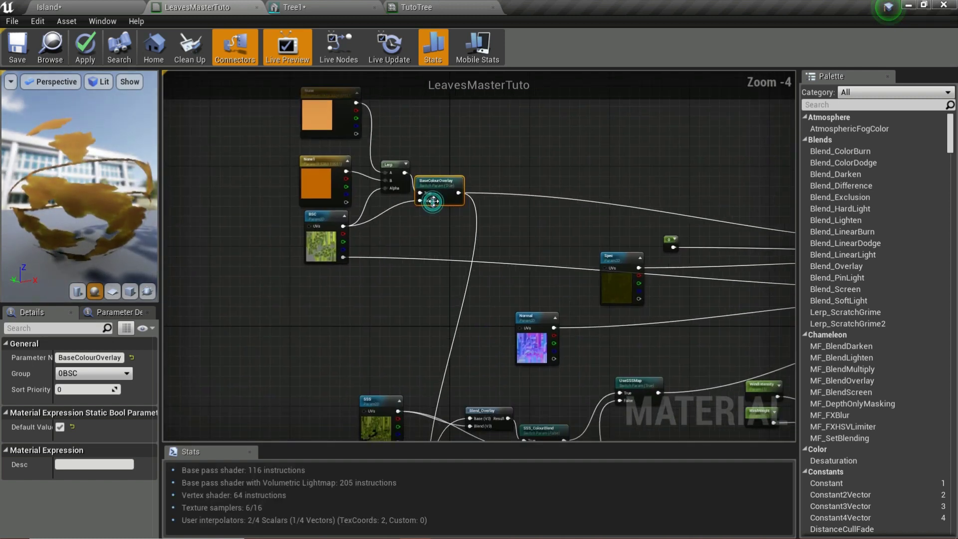
scroll(420, 212, up, 4)
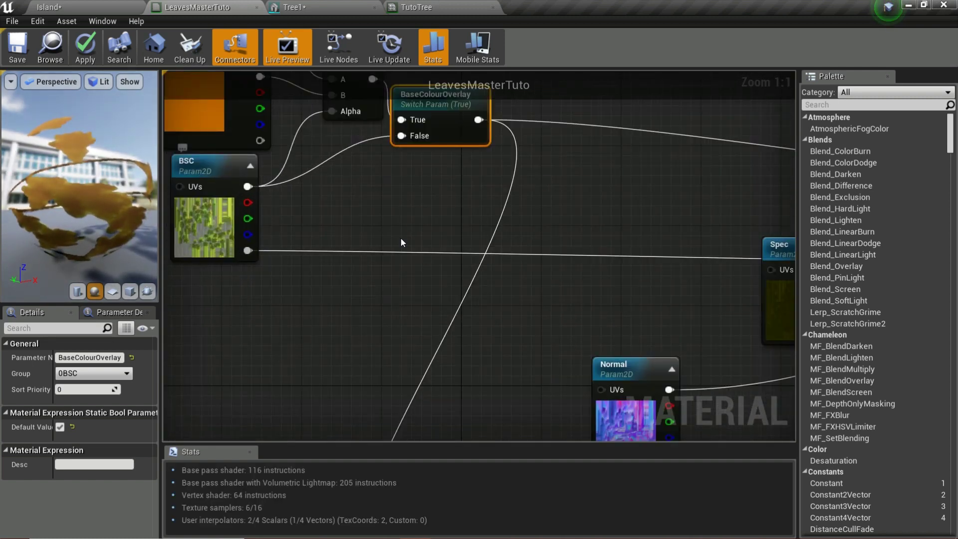
right_drag(400, 239, 84, 237)
scroll(370, 271, down, 6)
scroll(475, 305, up, 5)
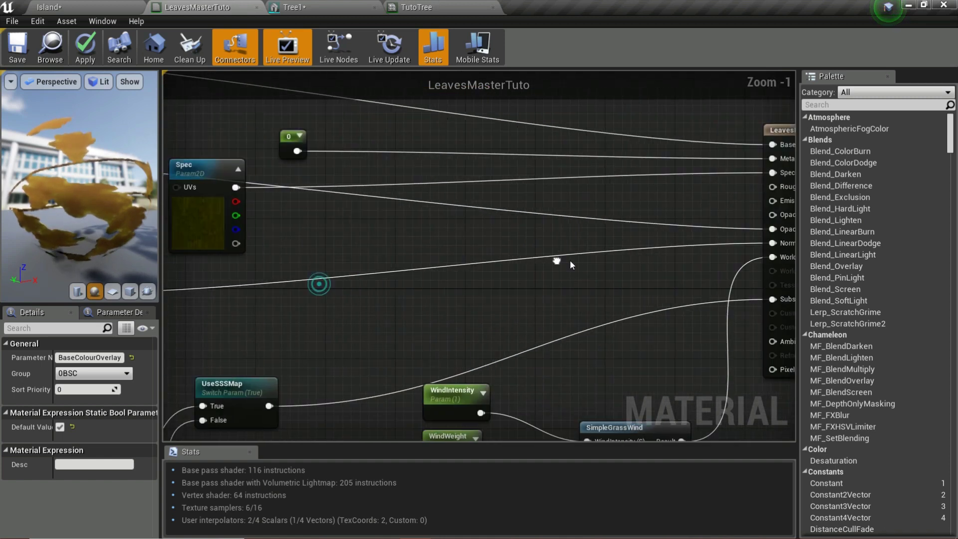
drag(240, 244, 425, 220)
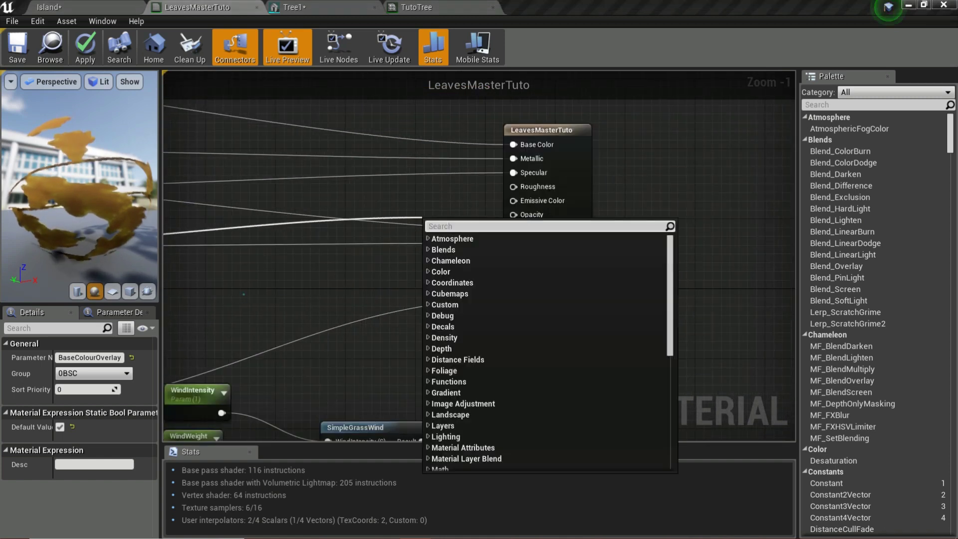
right_drag(250, 329, 494, 221)
right_drag(313, 271, 582, 354)
scroll(392, 271, down, 1)
scroll(392, 270, up, 2)
right_drag(288, 194, 579, 176)
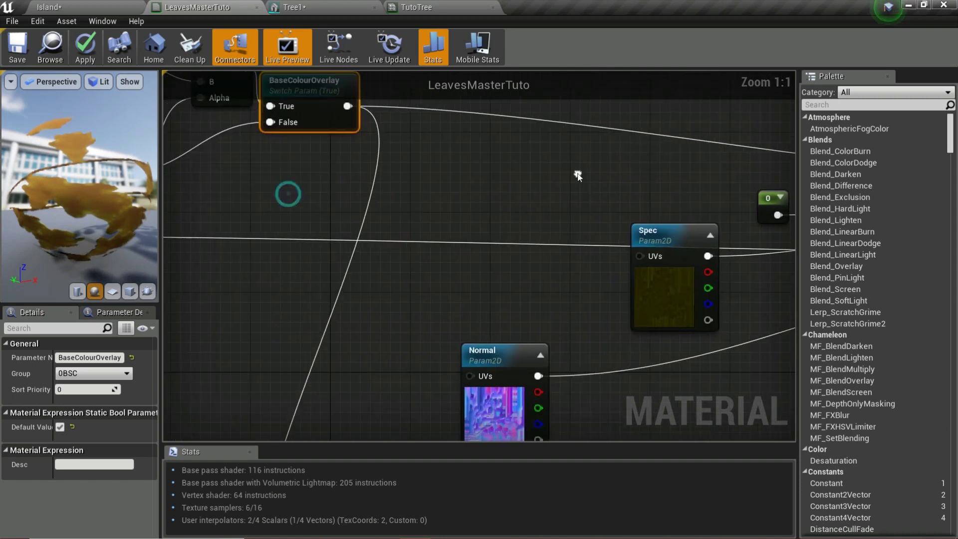
right_drag(321, 263, 558, 294)
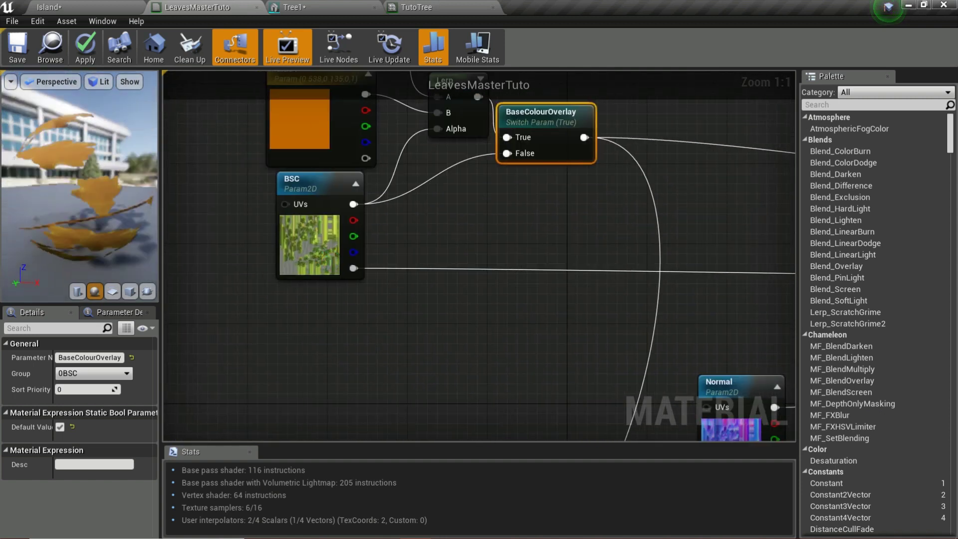
Check the material preview from another angle and re-examine the Lerp and BaseColourOverlay connections
drag(10, 169, 15, 169)
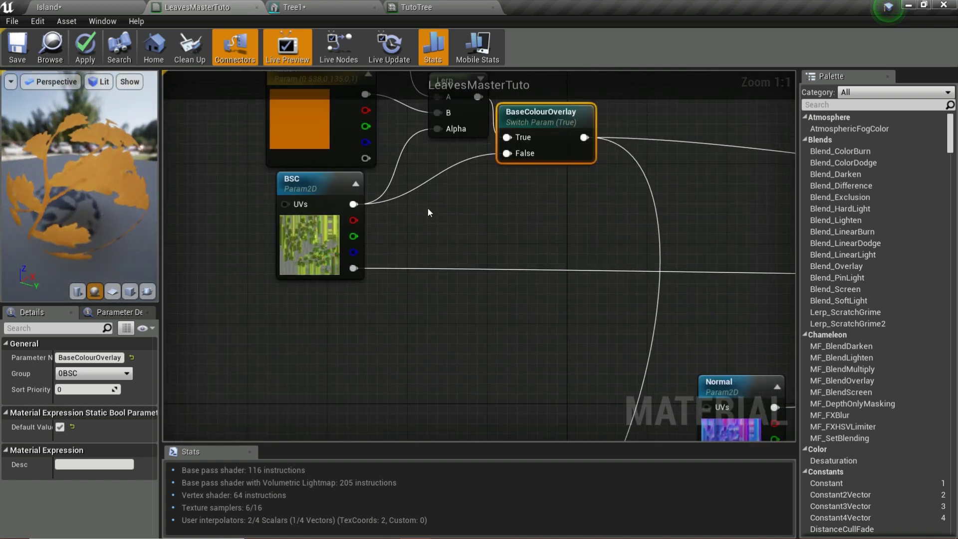
scroll(502, 195, down, 6)
scroll(529, 207, up, 6)
right_drag(492, 203, 489, 251)
scroll(460, 130, down, 4)
scroll(413, 157, up, 4)
right_drag(473, 204, 415, 288)
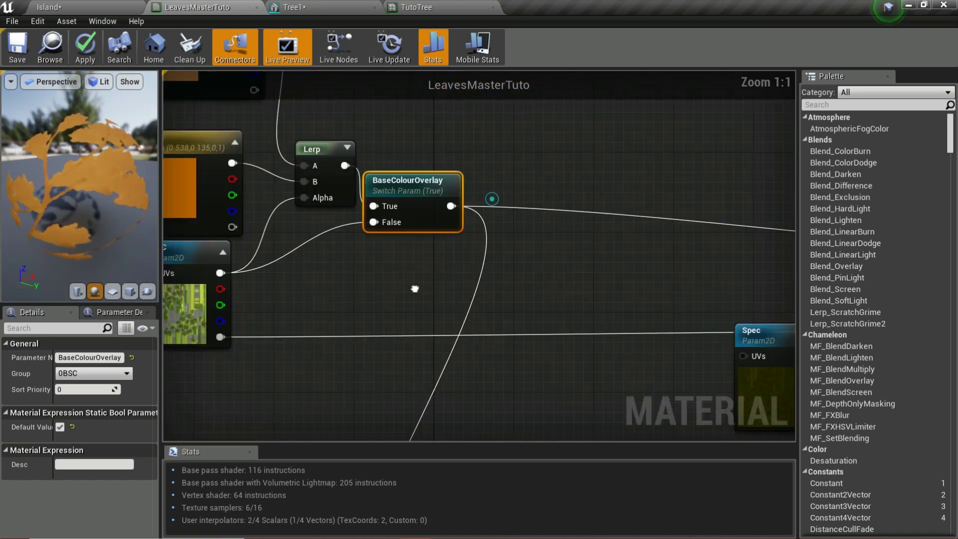
right_drag(294, 254, 482, 308)
drag(548, 322, 478, 256)
drag(198, 143, 198, 143)
Reposition the reroute node that carries the base colour to the SSS_Colour Blend_Overlay and UseBaseColourOverlay nodes
right_drag(472, 303, 344, 75)
scroll(547, 250, down, 3)
right_drag(544, 269, 469, 100)
right_click(504, 136)
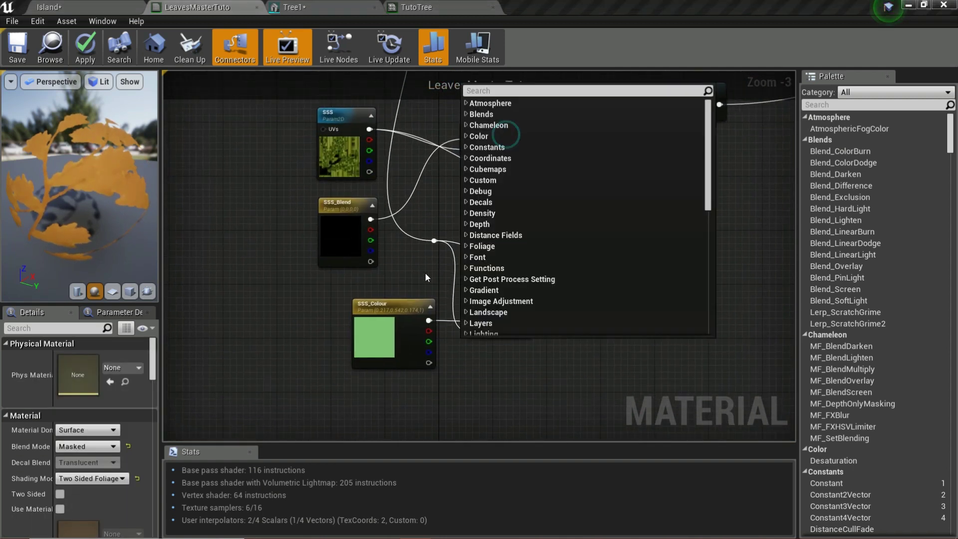
right_drag(426, 274, 447, 228)
right_click(487, 217)
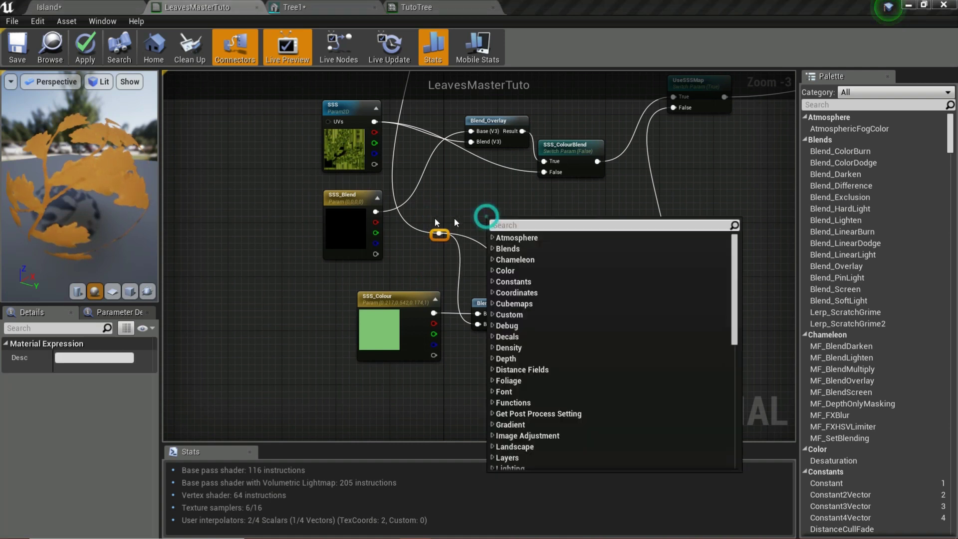
click(434, 218)
click(441, 237)
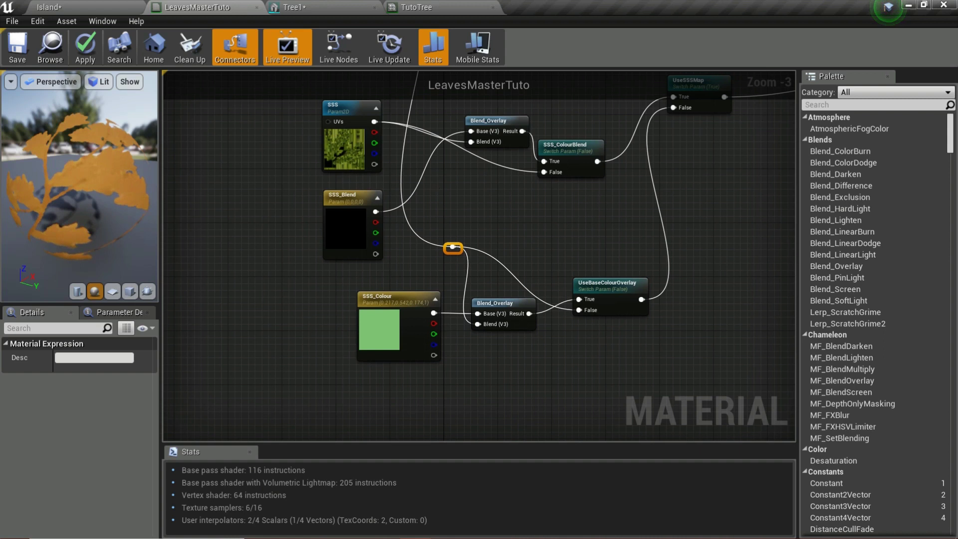
right_drag(453, 244, 460, 308)
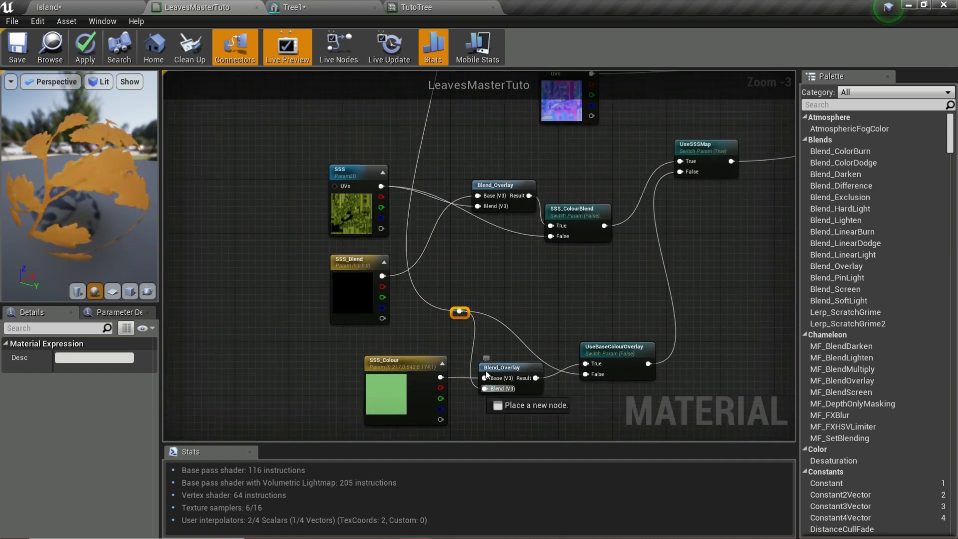
Wire BaseColourOverlay's output straight to the Blend input of the SSS_Colour Blend_Overlay and move the switch slightly away from the Lerp
drag(486, 371, 368, 394)
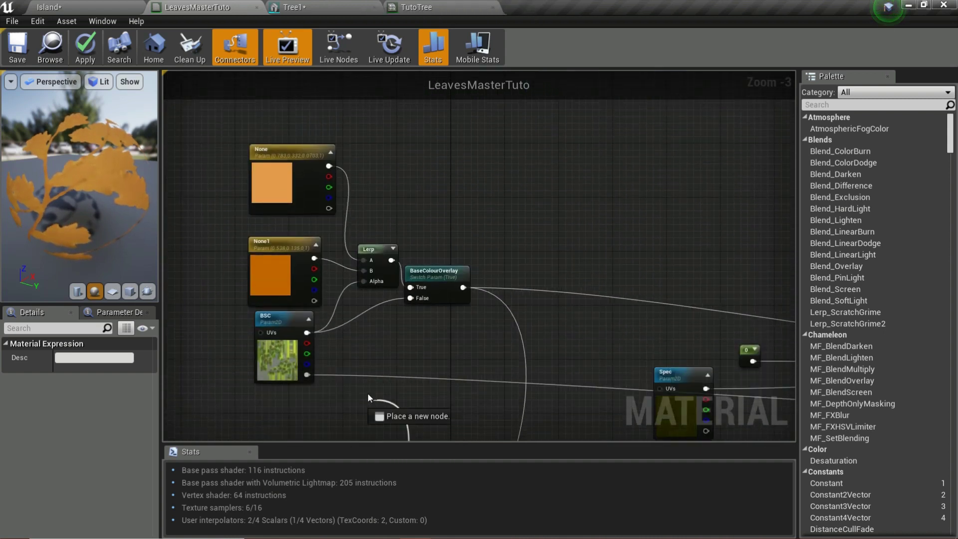
click(453, 300)
drag(465, 287, 497, 254)
right_drag(525, 187, 482, 433)
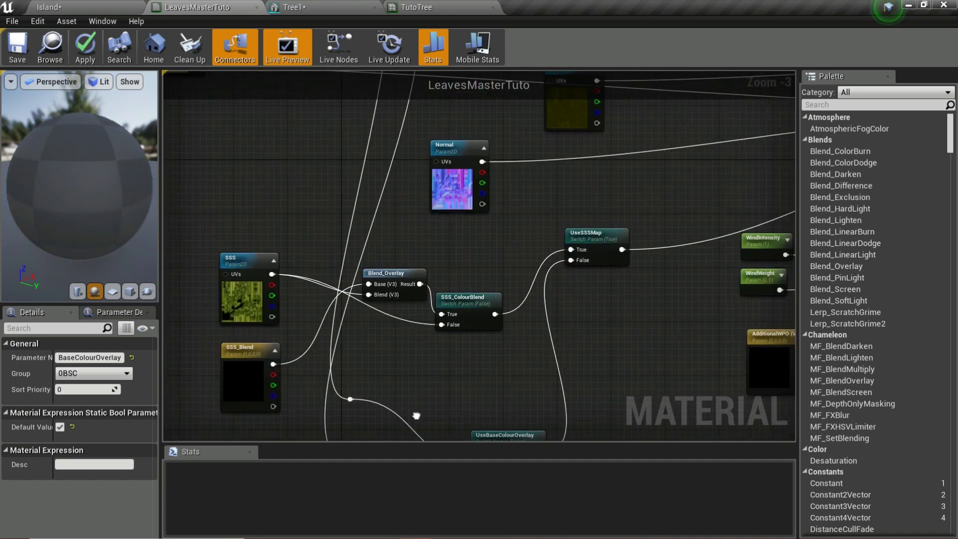
Reconnect the Blend input of the SSS_Colour Blend_Overlay node to the reroute node
right_drag(391, 355, 331, 164)
drag(398, 313, 393, 304)
scroll(428, 355, up, 3)
scroll(540, 440, down, 2)
Move the SSS texture node further from Blend_Overlay and place the SSS_Blend colour node above it
right_drag(465, 294, 363, 390)
drag(231, 268, 147, 337)
drag(203, 321, 190, 306)
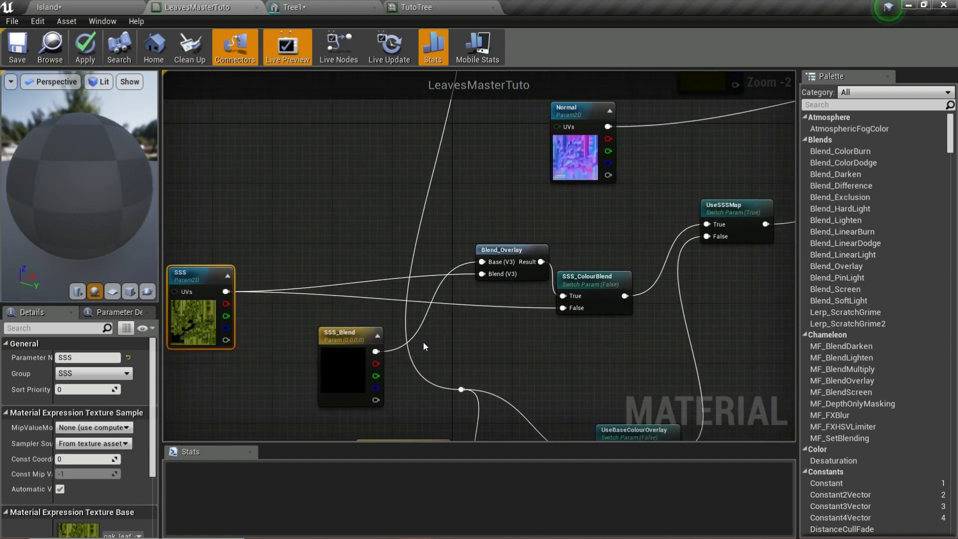
right_drag(423, 343, 425, 329)
drag(335, 351, 240, 186)
right_drag(465, 305, 450, 283)
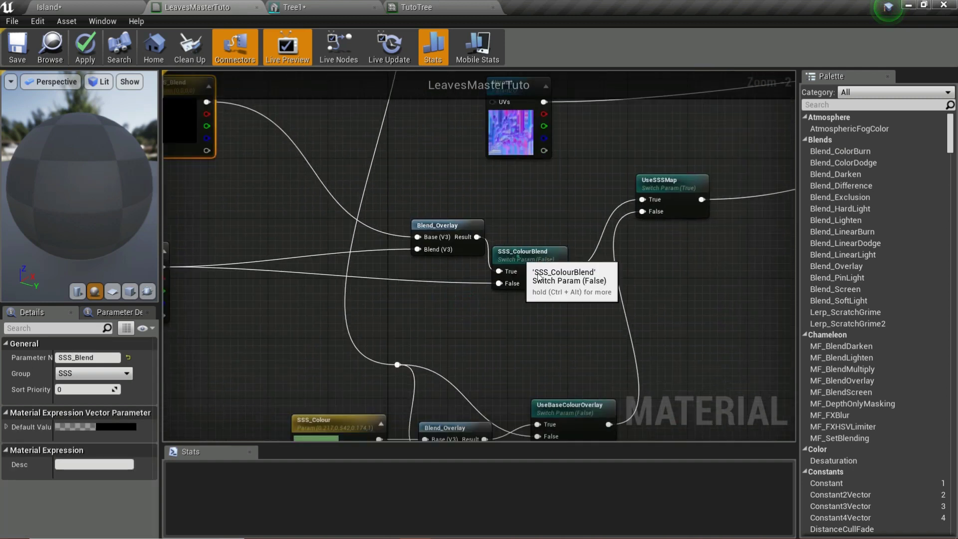
Lower the SSS_ColourBlend switch and adjust the positions of the SSS texture and SSS_Blend colour nodes
drag(519, 257, 520, 304)
right_drag(296, 302, 508, 302)
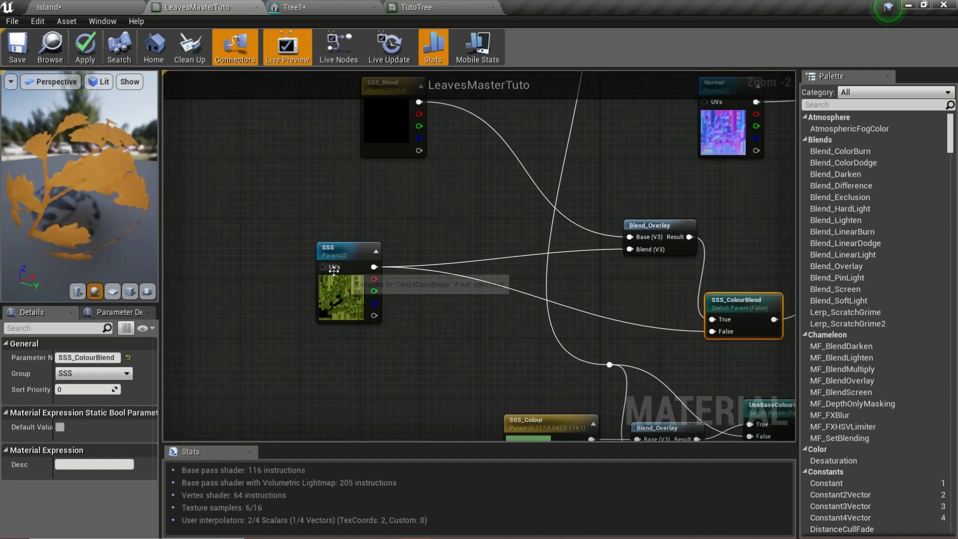
mouse_move(334, 270)
mouse_down()
mouse_move(263, 273)
mouse_move(347, 275)
mouse_up()
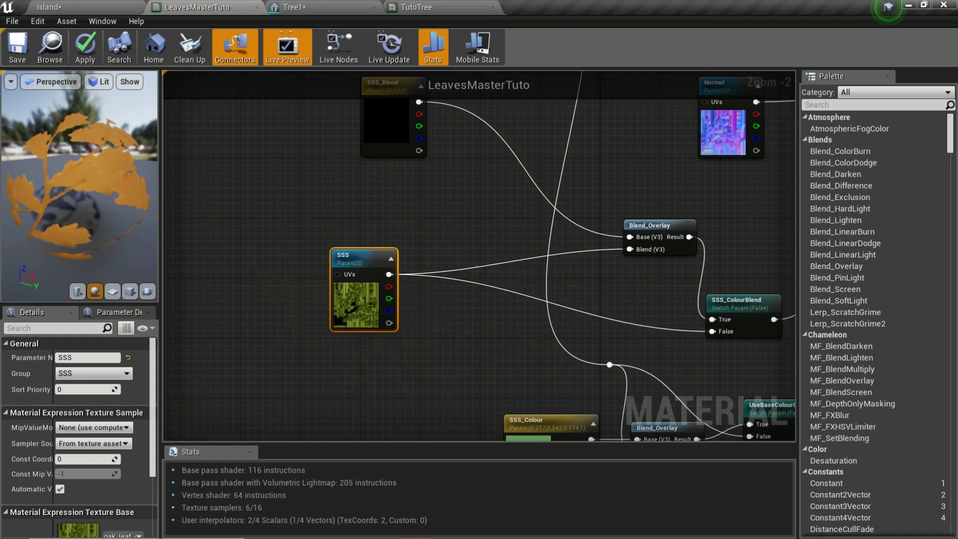
right_drag(476, 266, 309, 269)
drag(249, 140, 250, 210)
drag(187, 100, 263, 216)
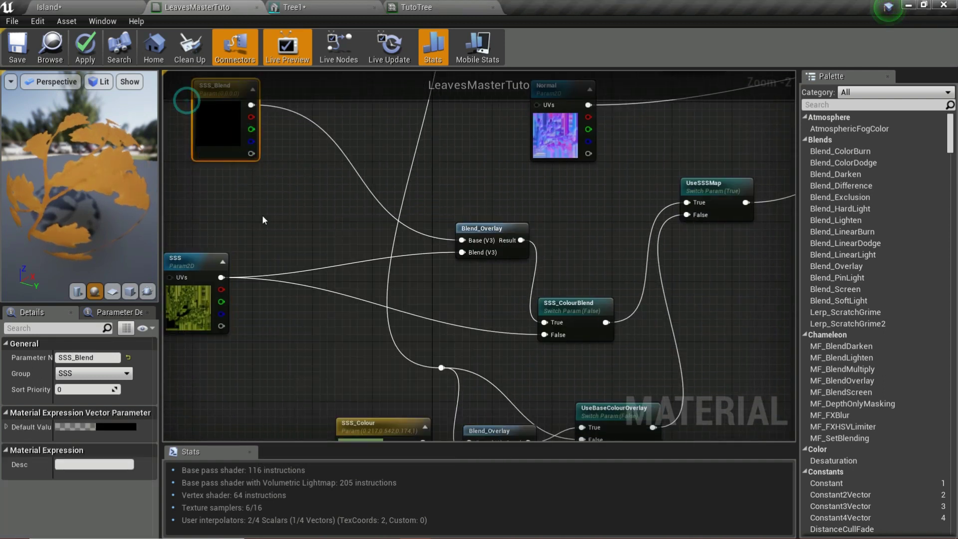
Move the SSS_ColourBlend switch up directly beside the Blend_Overlay node that feeds its True input
right_drag(259, 205, 204, 221)
right_drag(309, 315, 389, 296)
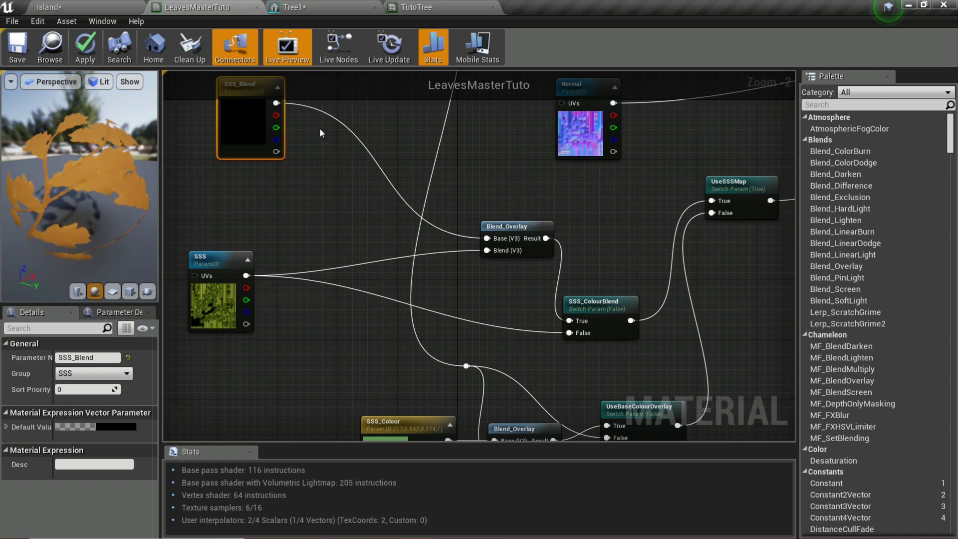
click(448, 273)
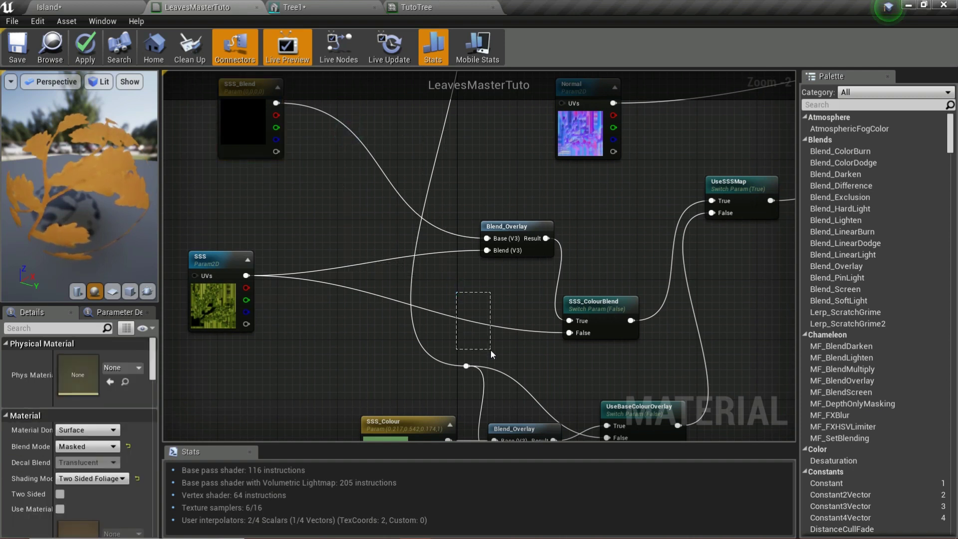
right_drag(669, 237, 535, 222)
right_drag(432, 237, 530, 264)
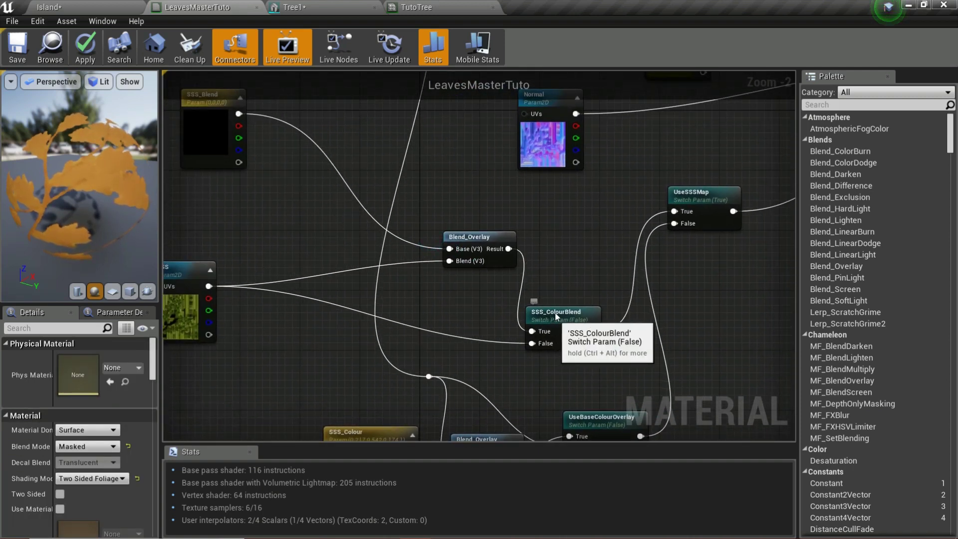
drag(556, 316, 548, 241)
right_drag(594, 243, 428, 251)
drag(517, 247, 510, 186)
Review the UseSSSMap, SSS_Colour and UseBaseColourOverlay wiring and follow it back to the base colour nodes
right_drag(473, 213, 609, 133)
click(647, 224)
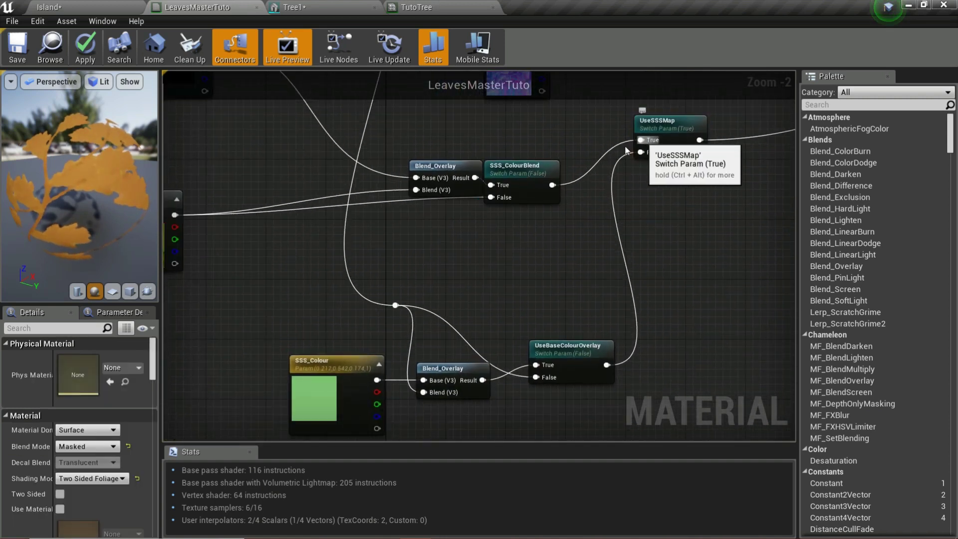
right_drag(602, 287, 500, 278)
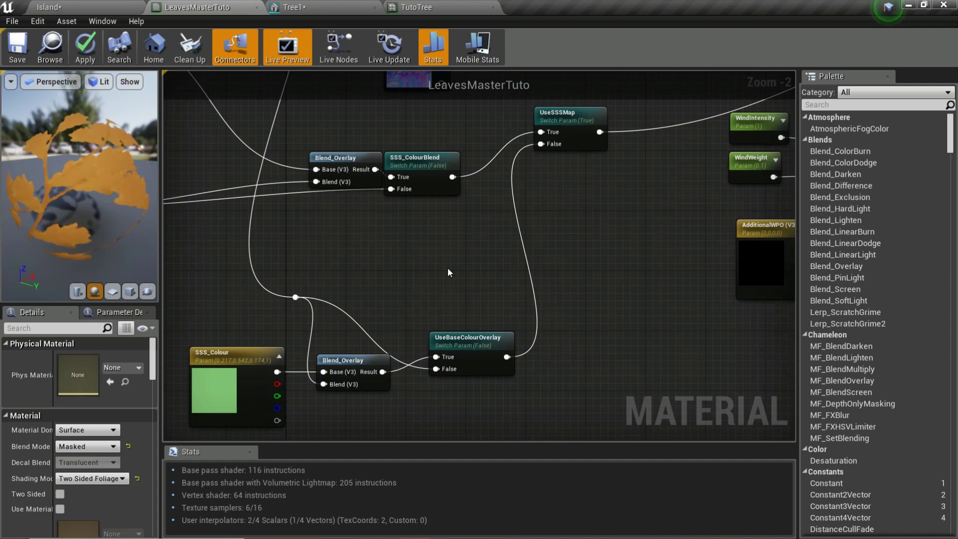
right_drag(395, 338, 595, 317)
right_drag(408, 272, 416, 429)
scroll(416, 429, down, 2)
right_drag(438, 253, 426, 332)
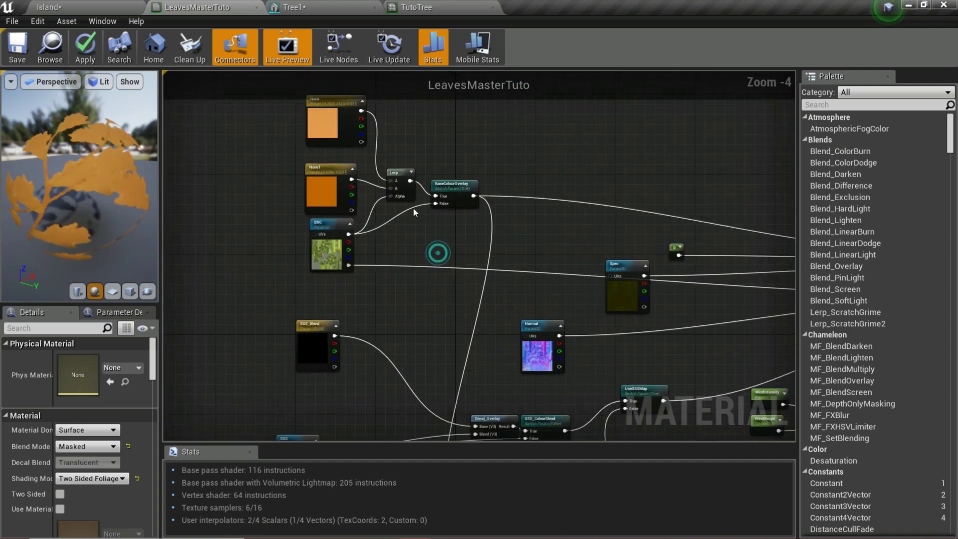
Examine how SSS_Colour and the rerouted base colour feed Blend_Overlay and the UseBaseColourOverlay switch
scroll(372, 305, up, 4)
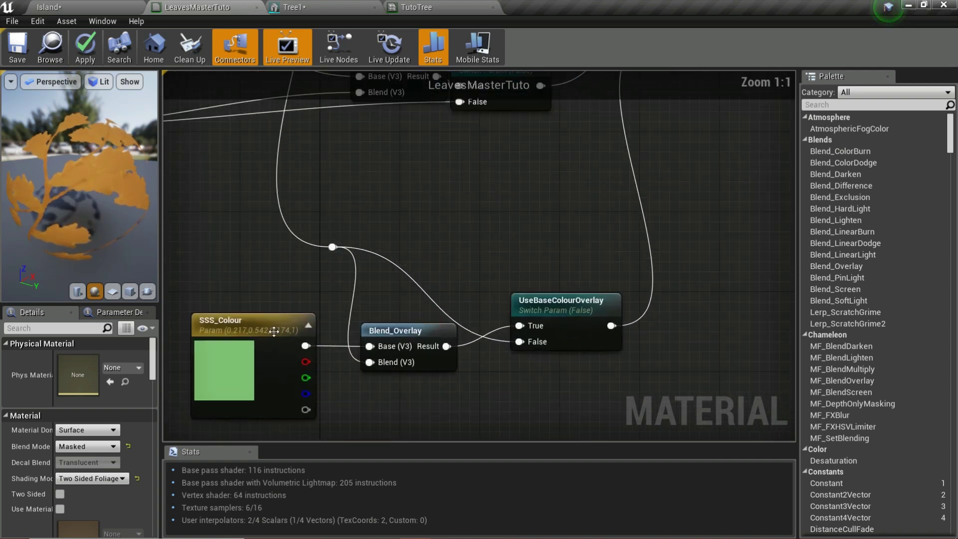
right_drag(271, 331, 351, 203)
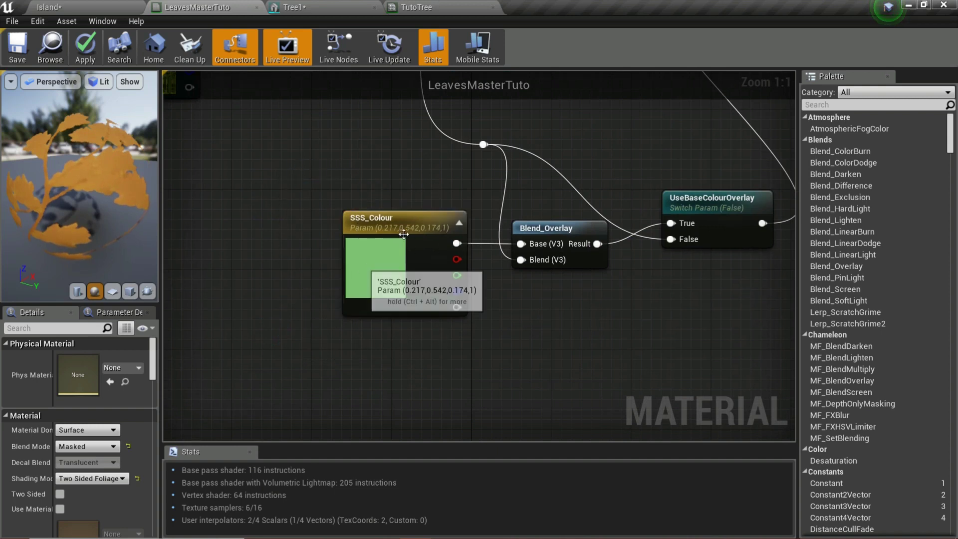
drag(331, 187, 459, 305)
drag(236, 235, 327, 340)
right_drag(328, 340, 237, 396)
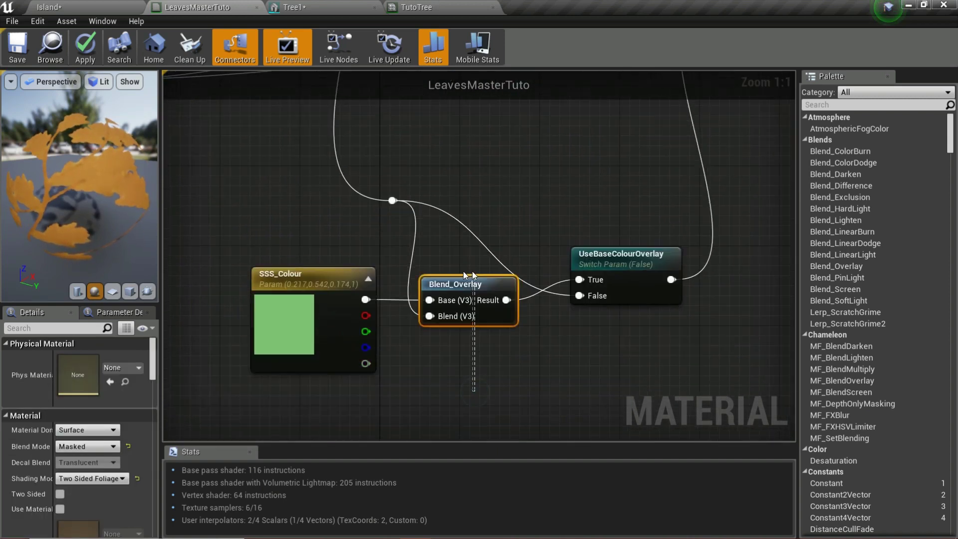
drag(473, 273, 464, 274)
drag(438, 338, 525, 429)
right_drag(524, 428, 453, 493)
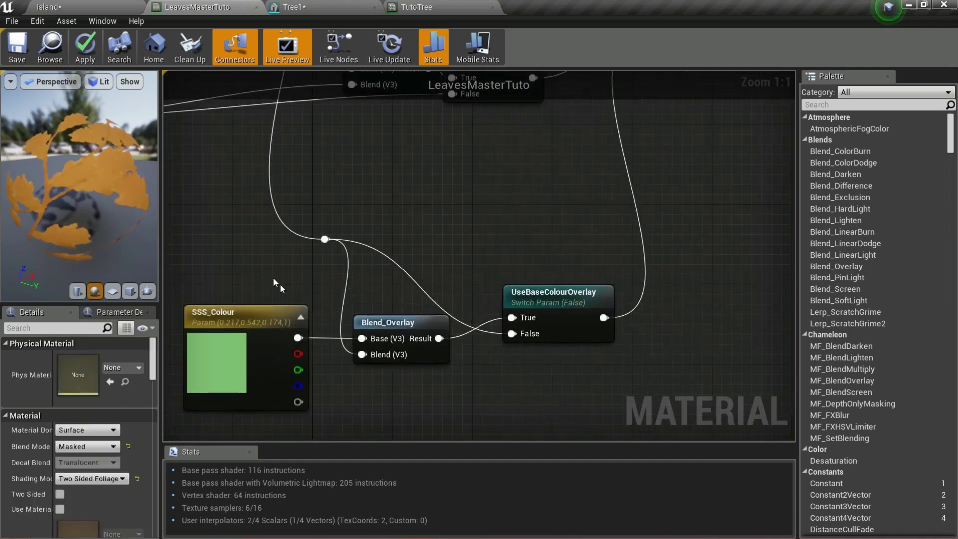
right_drag(338, 185, 325, 220)
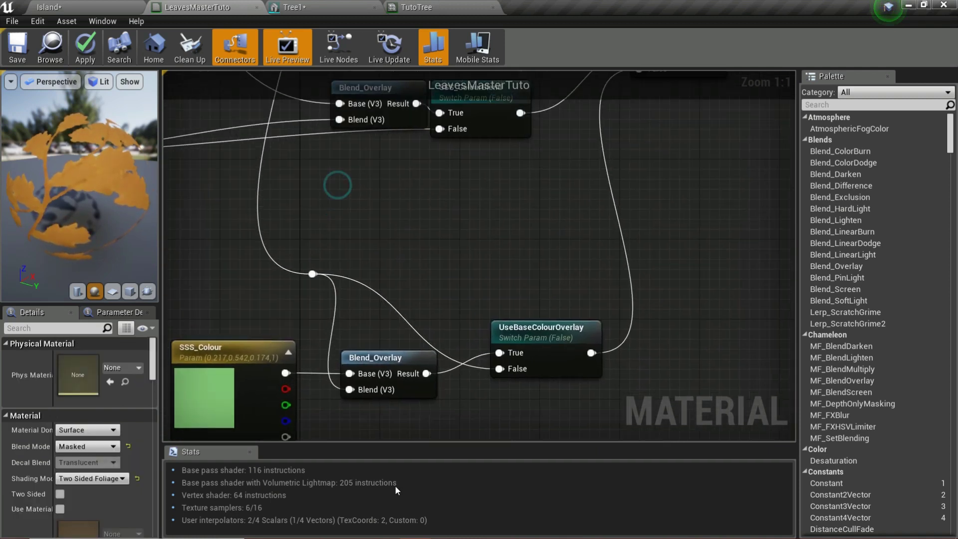
Trace how SSS_ColourBlend and UseBaseColourOverlay feed the True and False inputs of the UseSSSMap switch
right_drag(620, 274, 493, 516)
right_drag(527, 355, 590, 208)
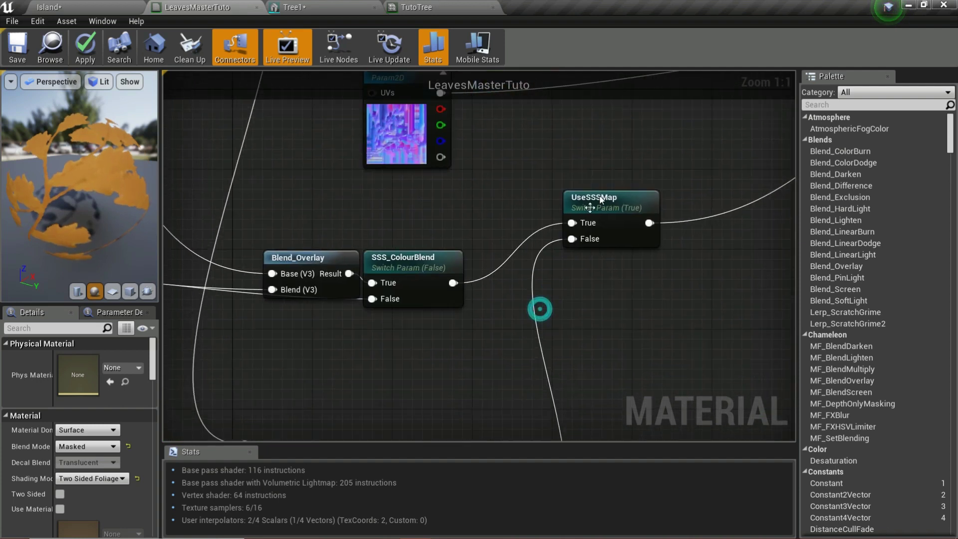
right_drag(375, 482, 486, 267)
right_drag(602, 208, 632, 203)
right_drag(485, 277, 393, 458)
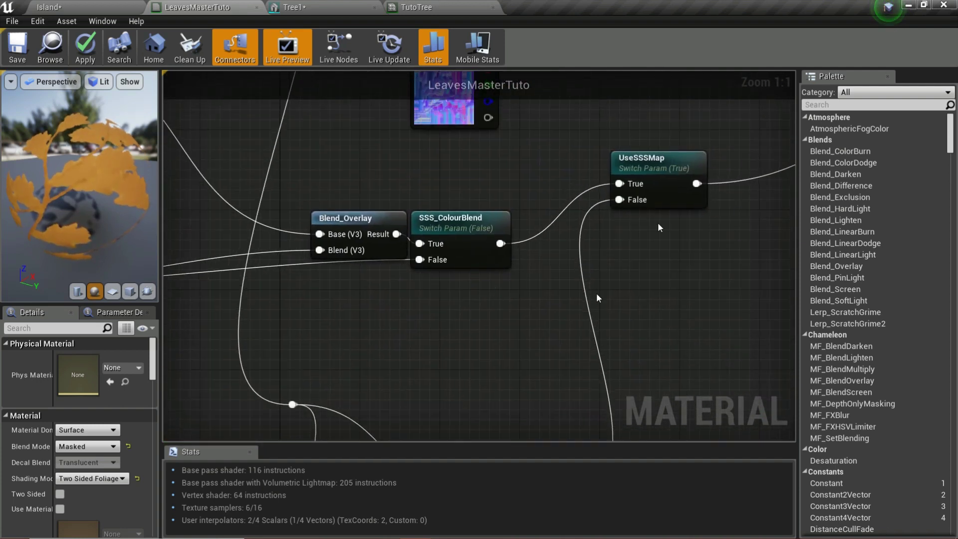
right_drag(572, 313, 683, 135)
right_drag(621, 226, 604, 236)
drag(212, 212, 560, 213)
drag(244, 216, 649, 75)
Inspect the UseBaseColourOverlay switch settings and the Blend_Overlay node connected to its True input
right_drag(595, 252, 570, 180)
click(541, 224)
scroll(549, 204, down, 4)
right_drag(575, 146, 451, 167)
scroll(447, 232, up, 4)
drag(439, 216, 512, 439)
right_drag(465, 336, 758, 440)
right_drag(551, 335, 482, 178)
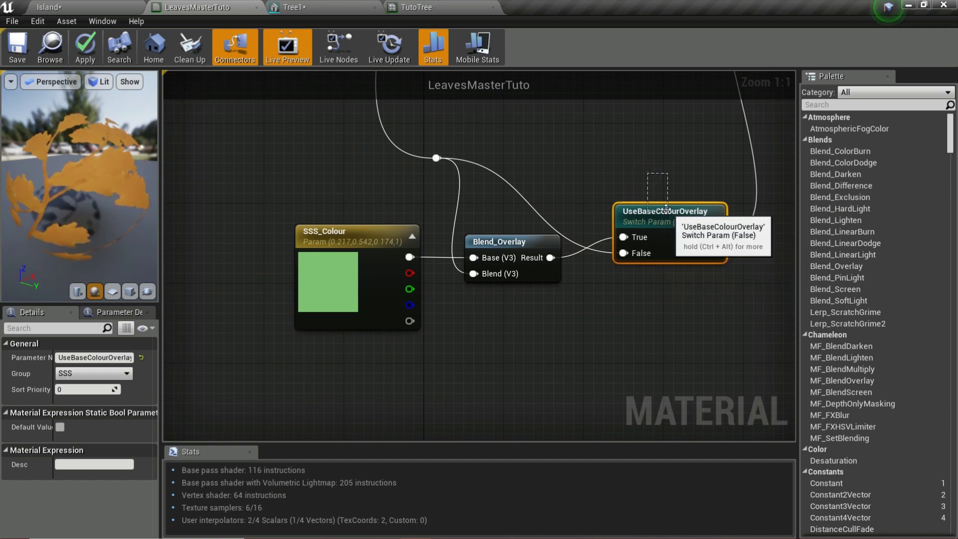
right_drag(546, 195, 544, 194)
right_drag(601, 148, 570, 188)
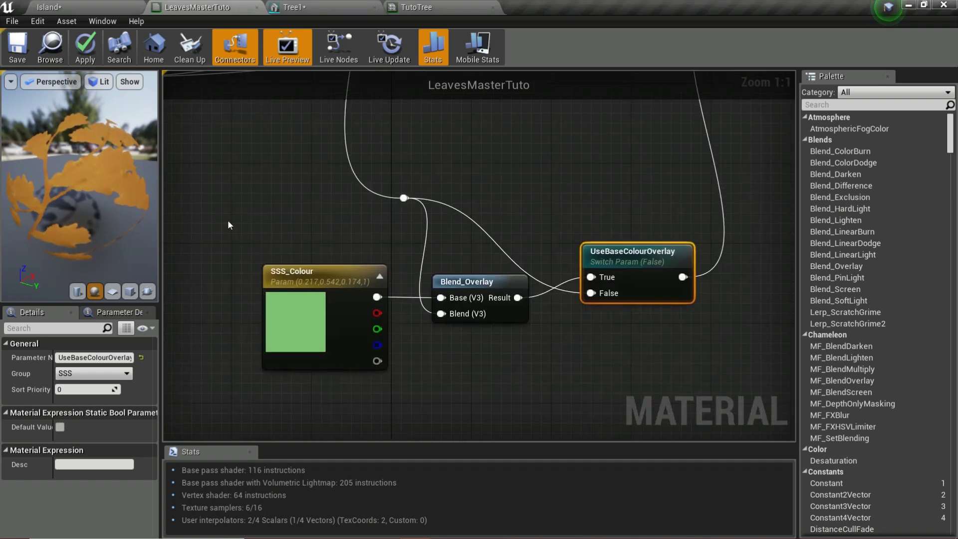
drag(493, 388, 493, 387)
drag(482, 283, 465, 313)
Follow the rerouted line back to BaseColourOverlay and examine the None, None1, Lerp and BSC nodes feeding it
right_drag(295, 248, 446, 440)
scroll(476, 302, down, 2)
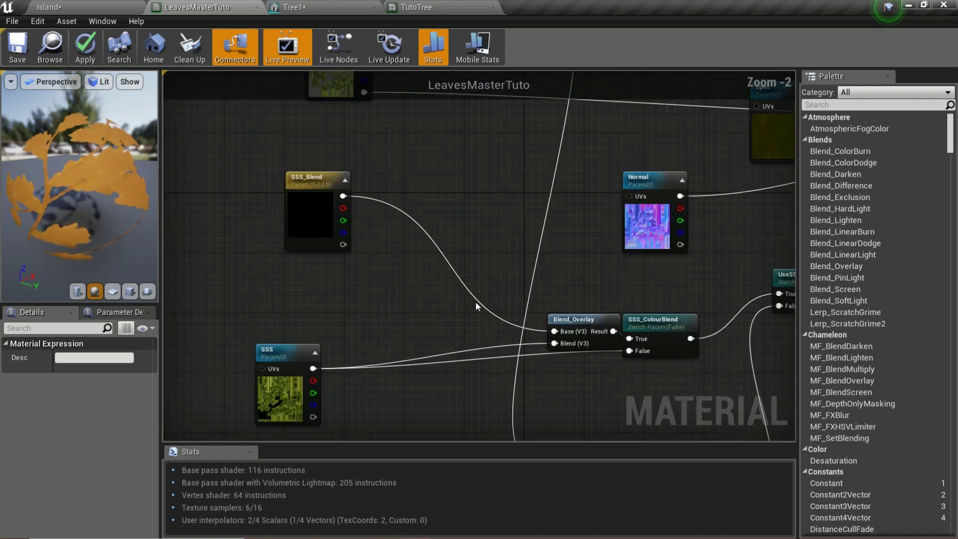
right_drag(475, 302, 336, 334)
click(411, 308)
right_drag(413, 310, 366, 73)
right_drag(301, 244, 255, 91)
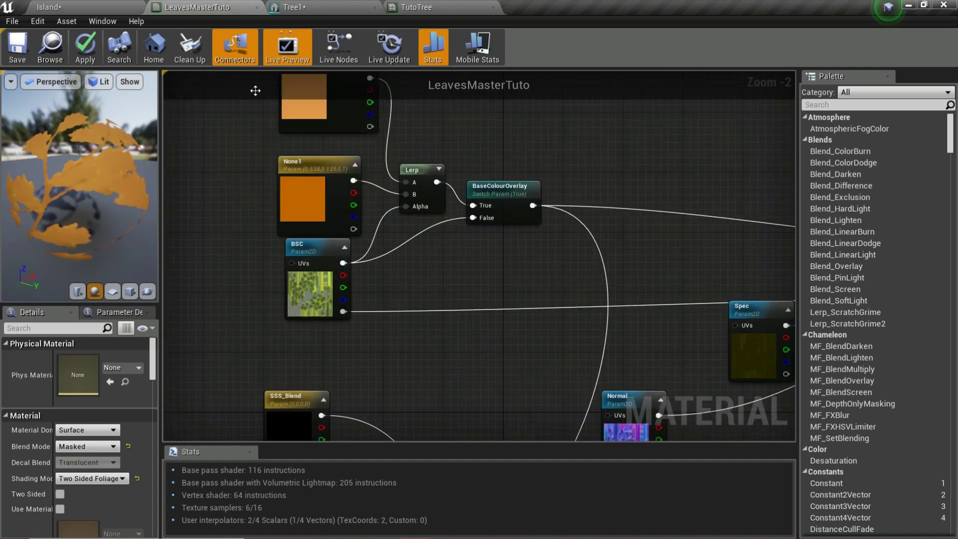
right_drag(511, 310, 447, 323)
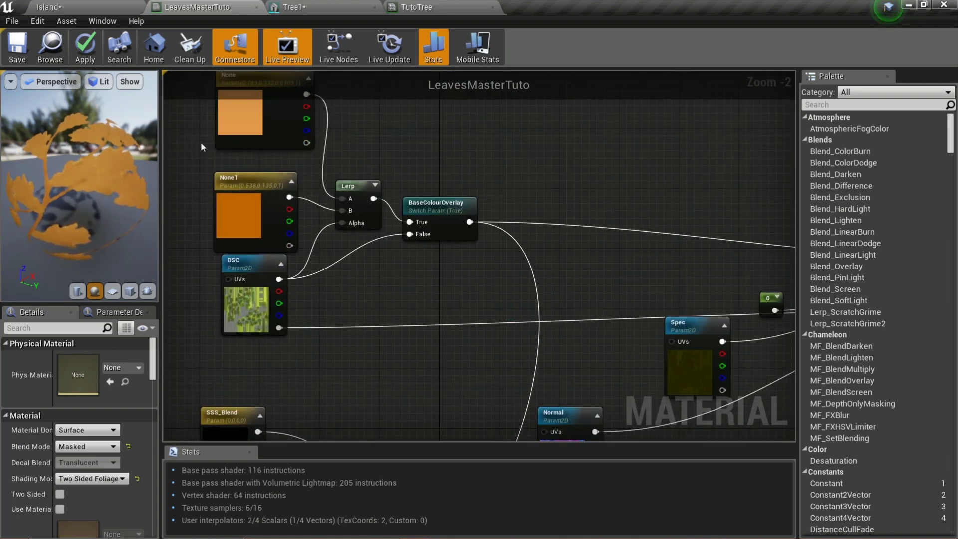
drag(464, 292, 231, 160)
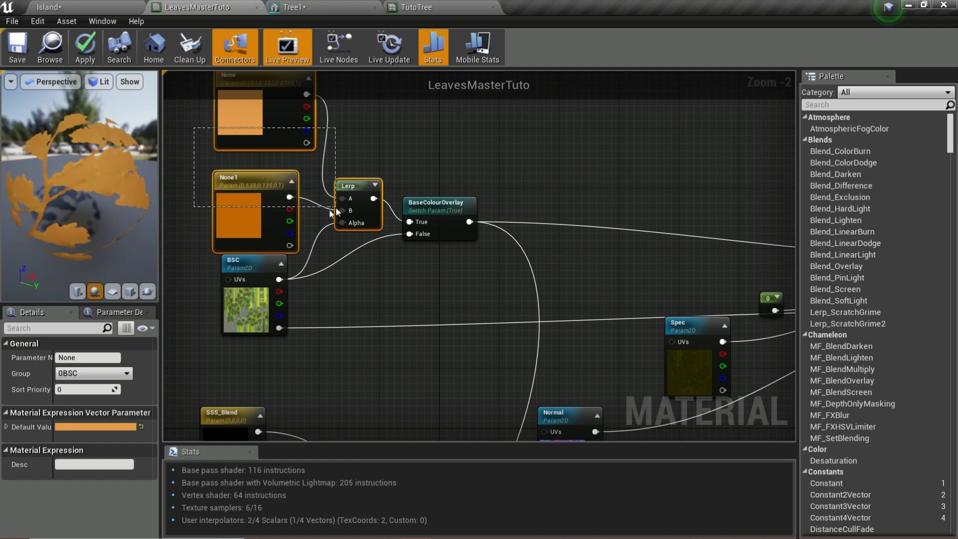
drag(335, 206, 276, 342)
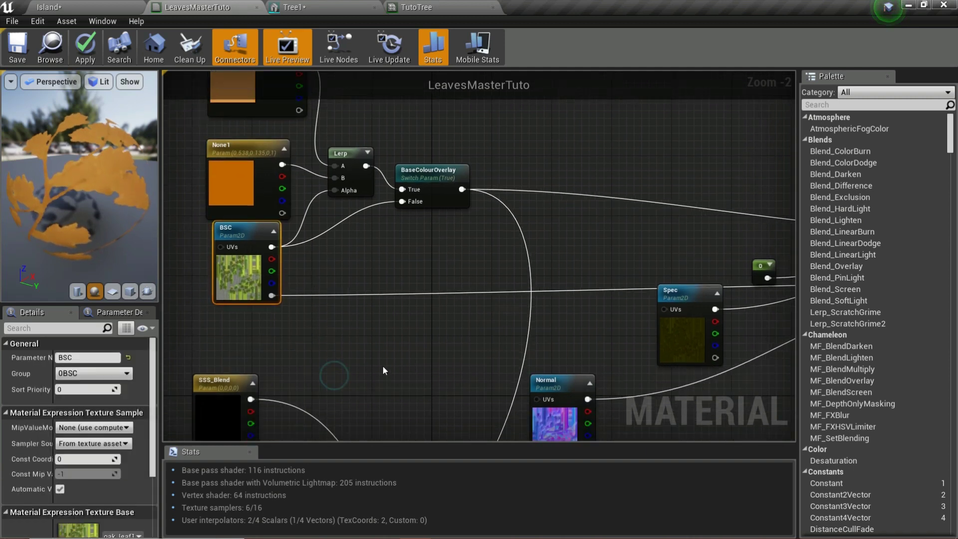
scroll(382, 367, down, 3)
scroll(428, 342, up, 5)
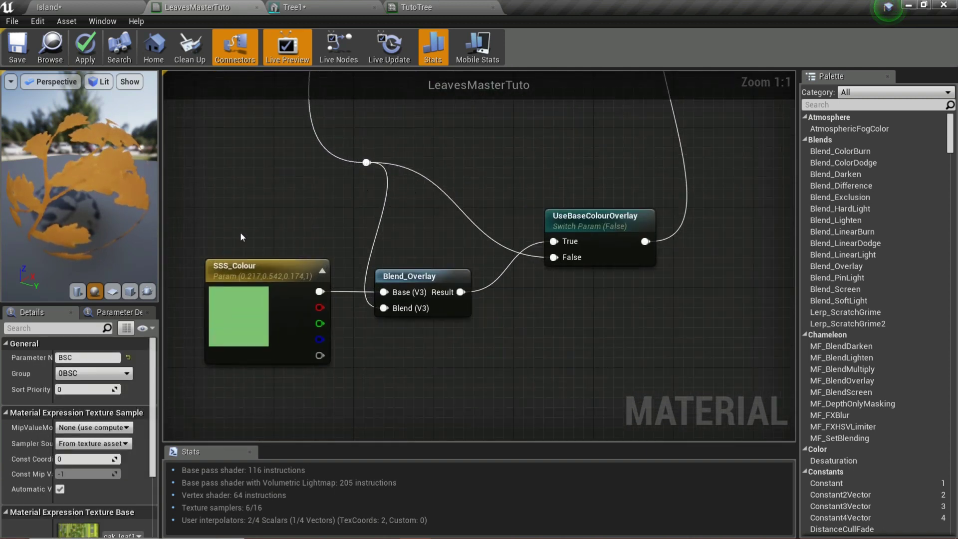
Try SSS_Colour and its Blend_Overlay node level with the UseBaseColourOverlay switch, then place them lower again
drag(240, 231, 475, 352)
drag(419, 275, 449, 216)
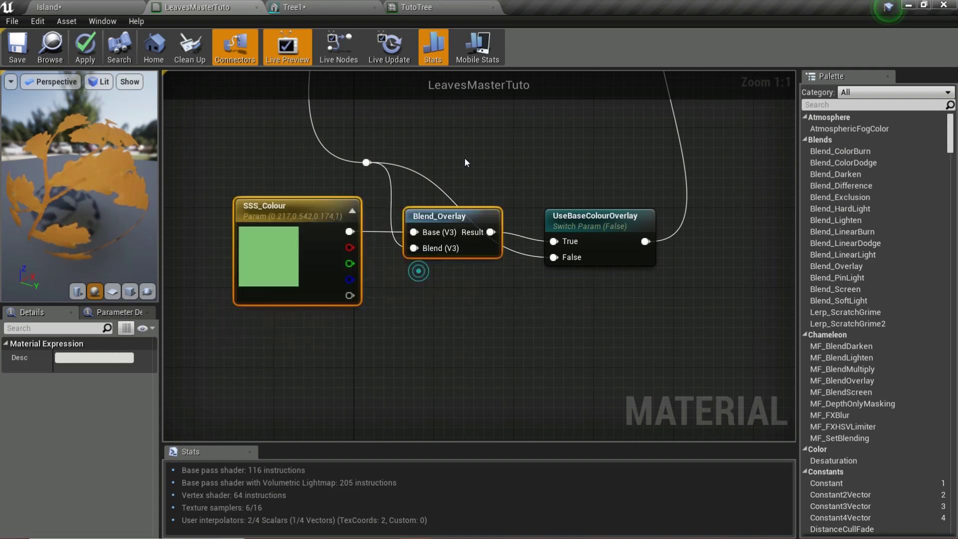
drag(466, 159, 446, 294)
Orbit the leaf material preview and recheck the base colour line running into UseBaseColourOverlay
drag(43, 194, 83, 146)
right_drag(374, 182, 357, 276)
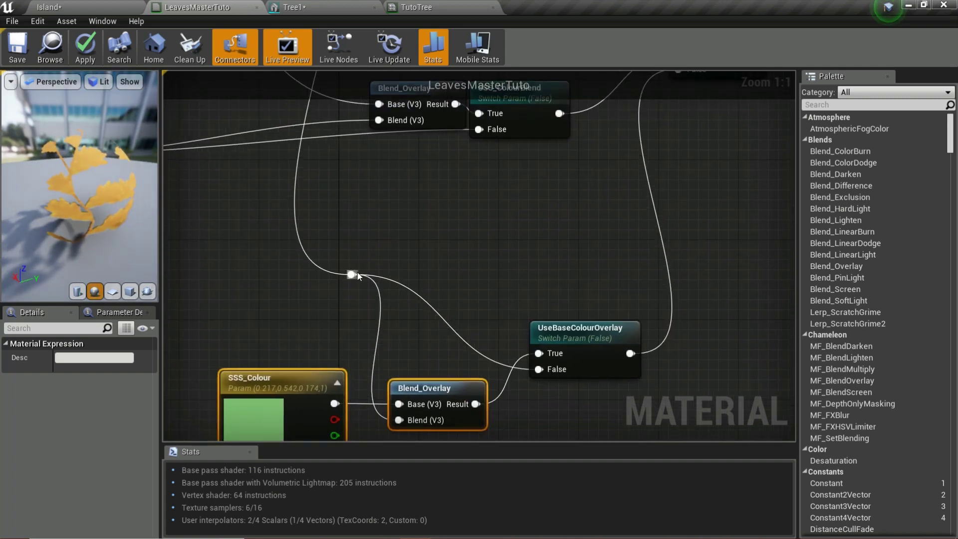
drag(80, 187, 130, 187)
right_drag(354, 254, 509, 439)
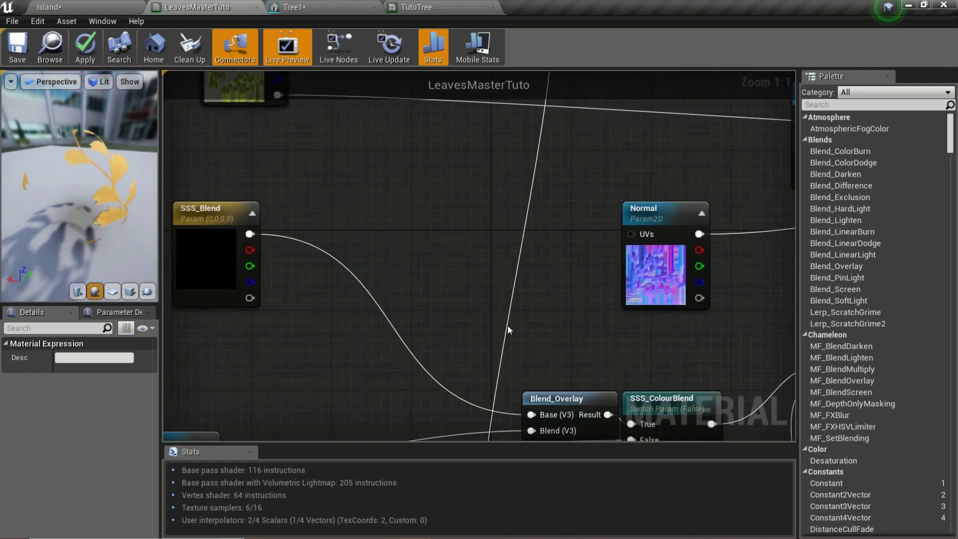
scroll(589, 263, down, 2)
right_drag(586, 359, 484, 128)
scroll(575, 344, up, 2)
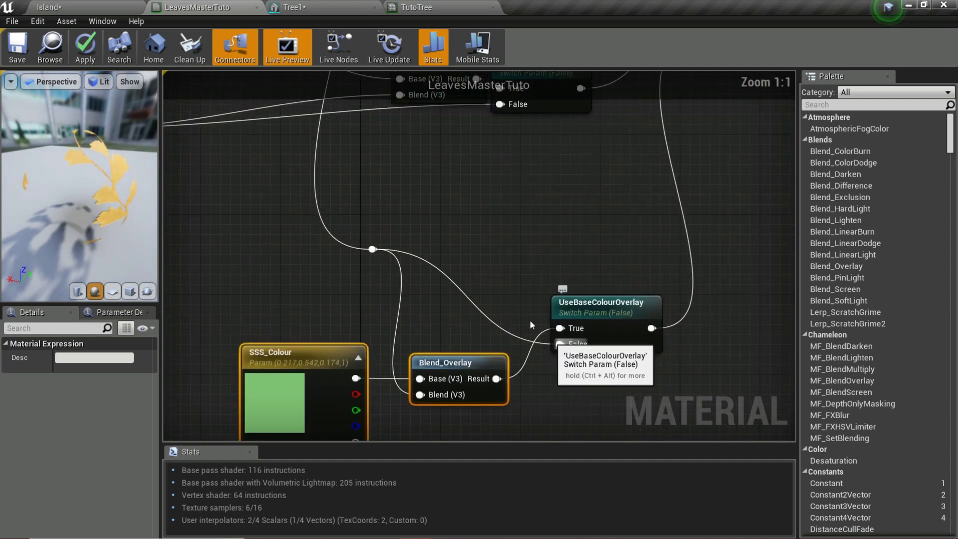
right_drag(510, 291, 265, 438)
Review the whole material graph from the output node back through the subsurface and SimpleGrassWind nodes
scroll(266, 437, down, 5)
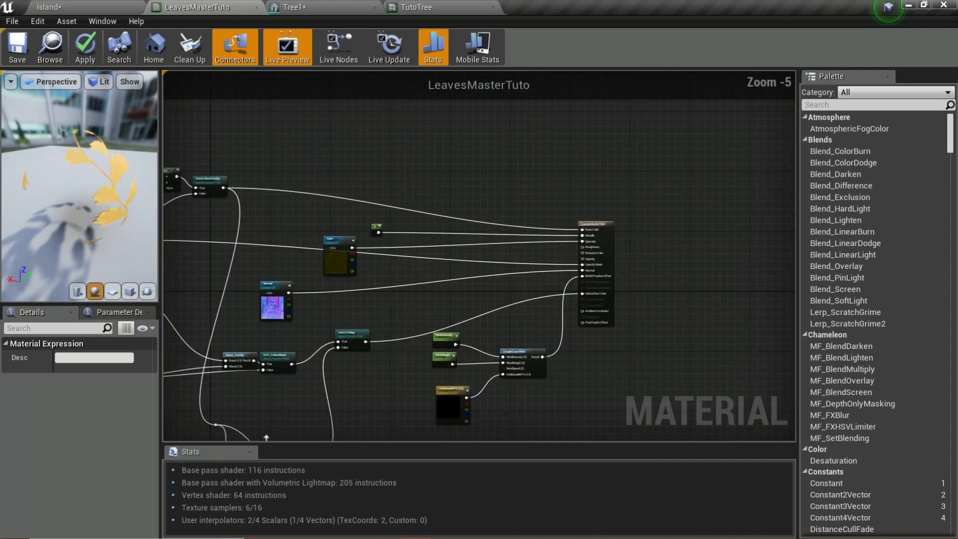
scroll(267, 438, up, 1)
right_drag(272, 399, 402, 173)
scroll(389, 374, down, 1)
right_drag(475, 215, 382, 397)
right_drag(423, 397, 406, 348)
scroll(665, 197, up, 2)
right_drag(220, 243, 536, 173)
drag(54, 204, 231, 250)
click(445, 280)
right_drag(587, 298, 524, 271)
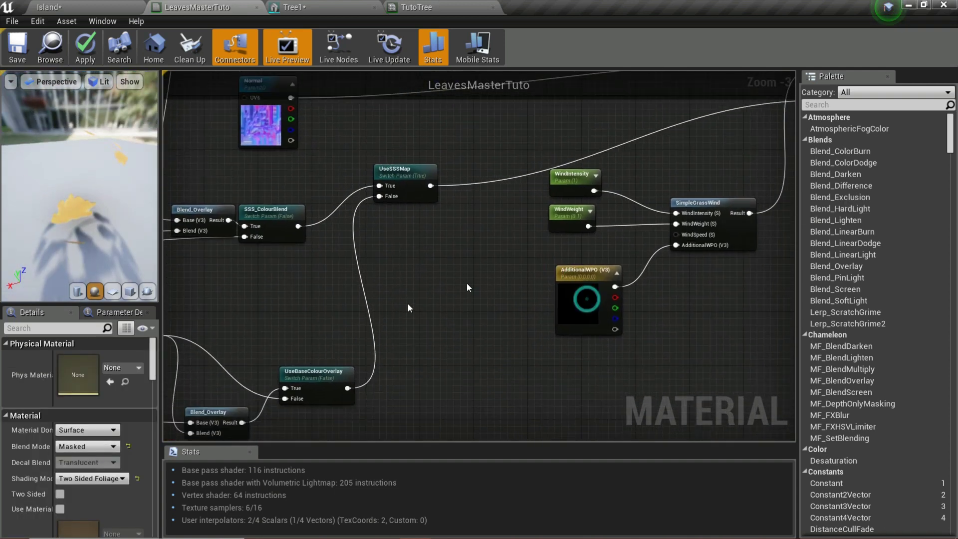
Examine the connected inputs of the LeavesMasterTuto output node and check the material's blend mode options
scroll(447, 209, down, 2)
right_drag(543, 151, 499, 160)
scroll(499, 160, up, 5)
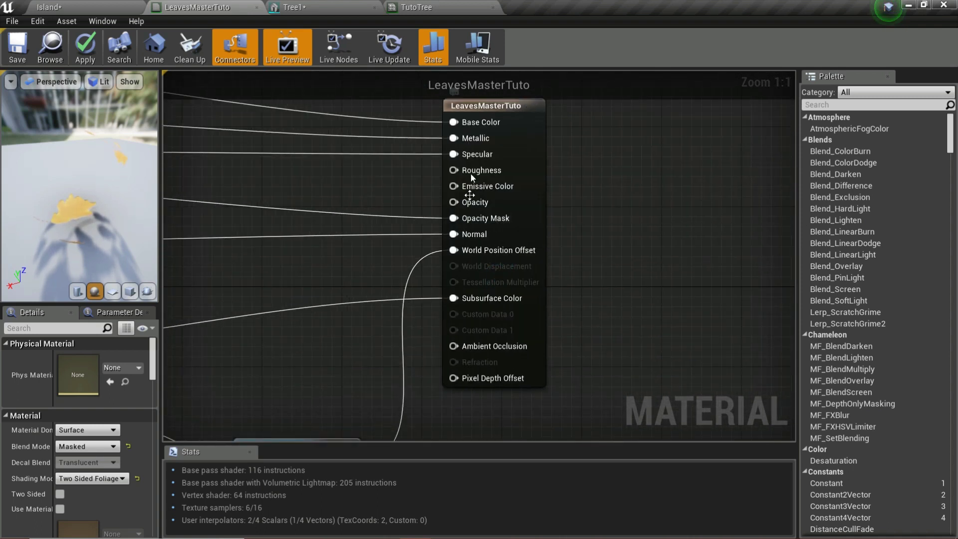
right_drag(321, 329, 418, 245)
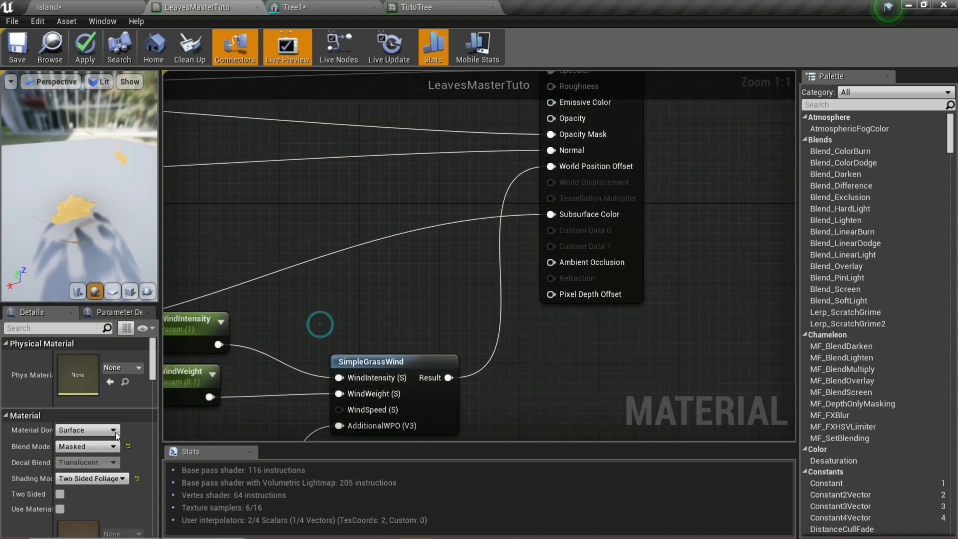
click(86, 447)
click(86, 447)
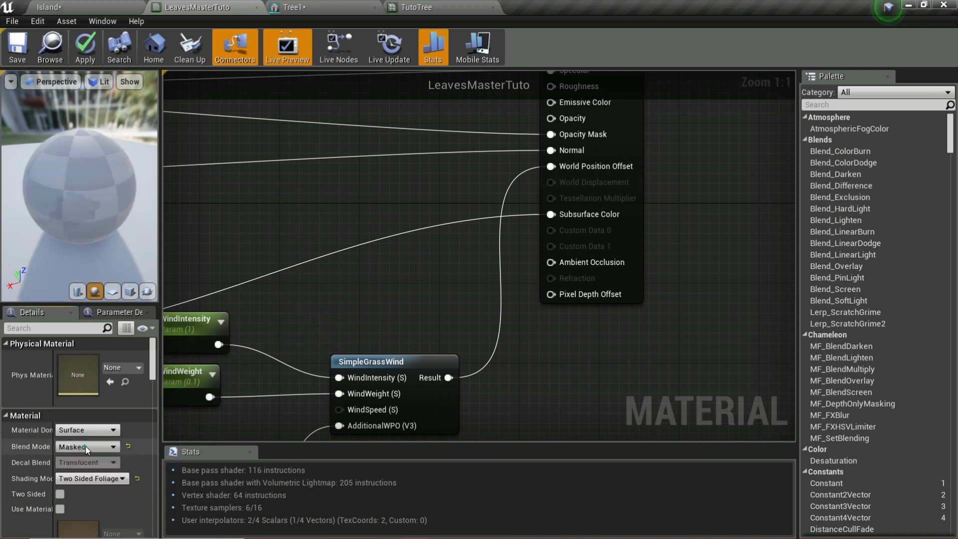
Glance at the Tree1 mesh, return to the leaf material and check its shading model options
click(487, 6)
click(295, 7)
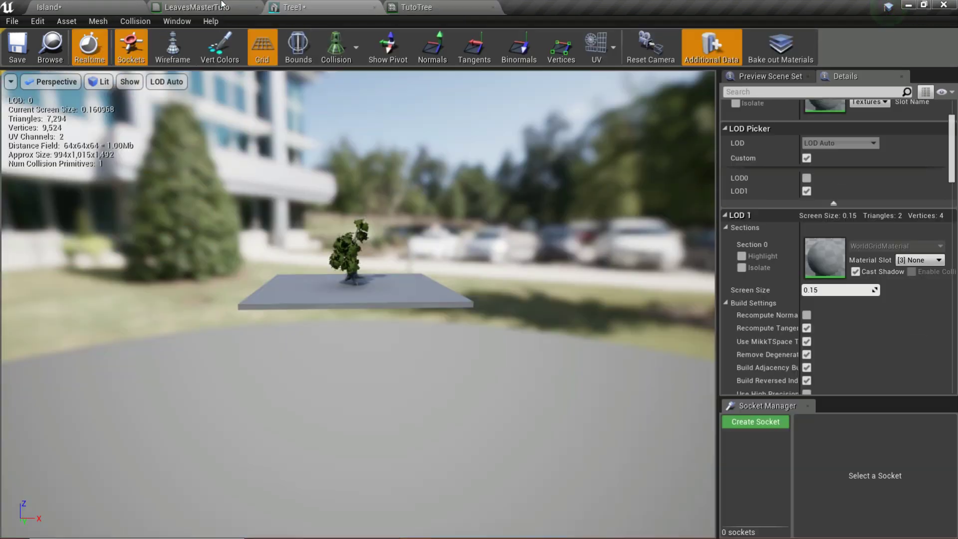
click(259, 13)
right_drag(254, 264, 424, 131)
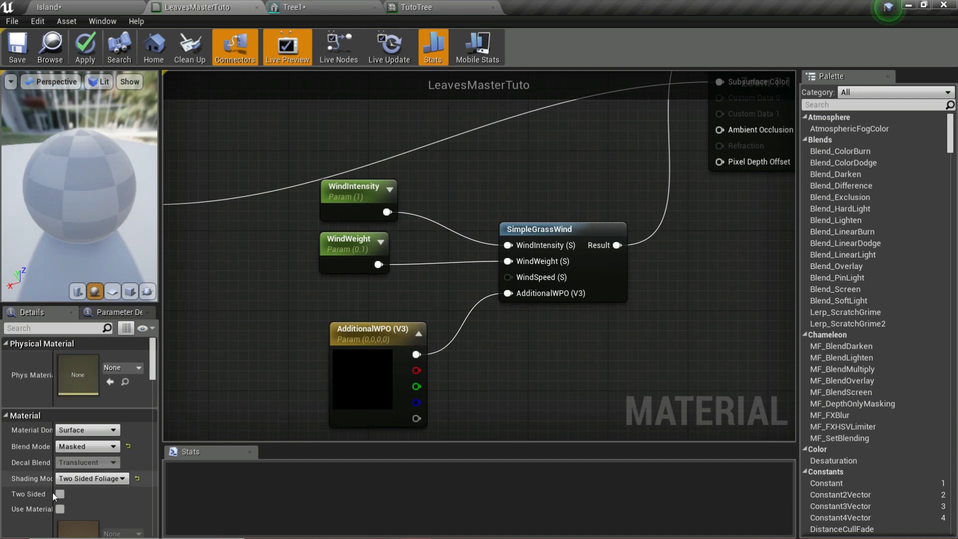
click(99, 481)
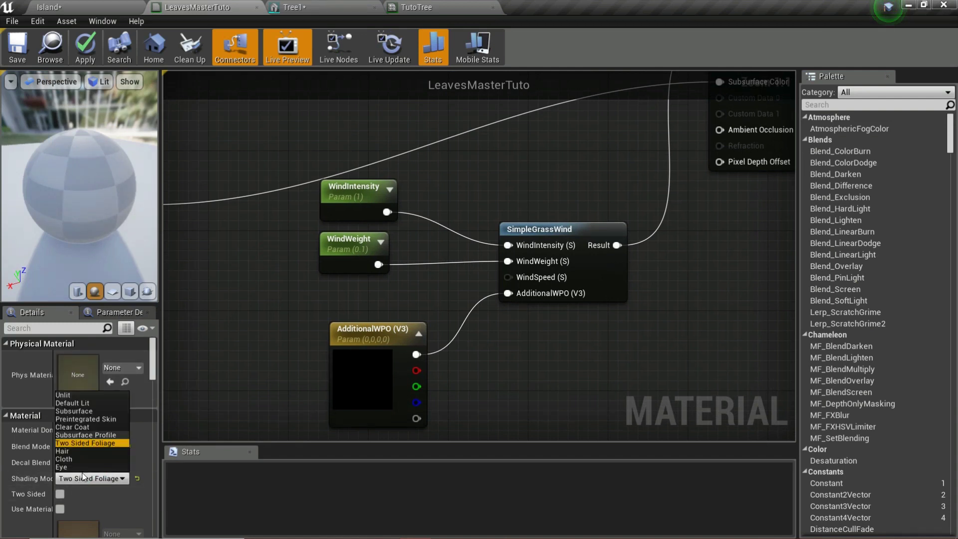
click(82, 479)
Close the LeavesMasterTuto material without applying its changes to the original
mouse_move(530, 265)
right_down()
mouse_move(240, 442)
mouse_move(133, 533)
right_up()
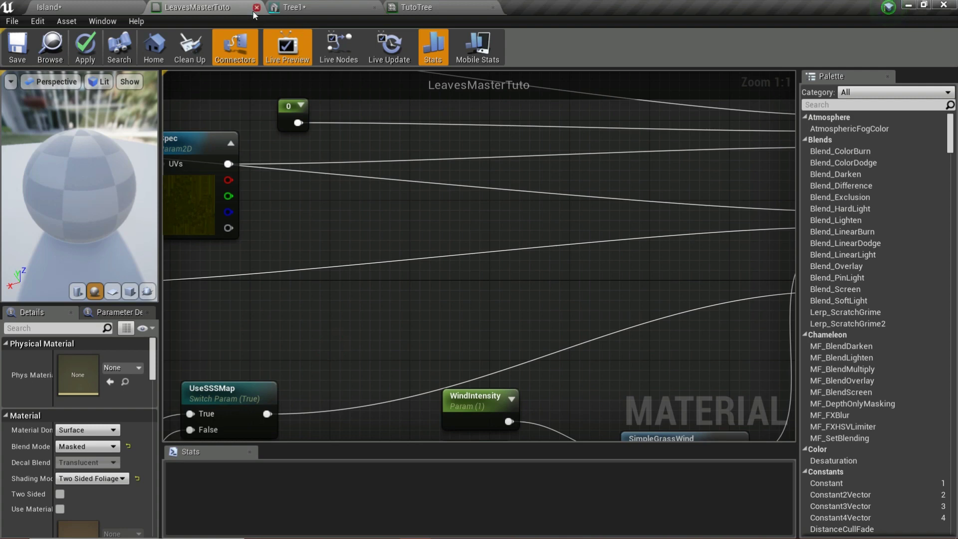
click(257, 7)
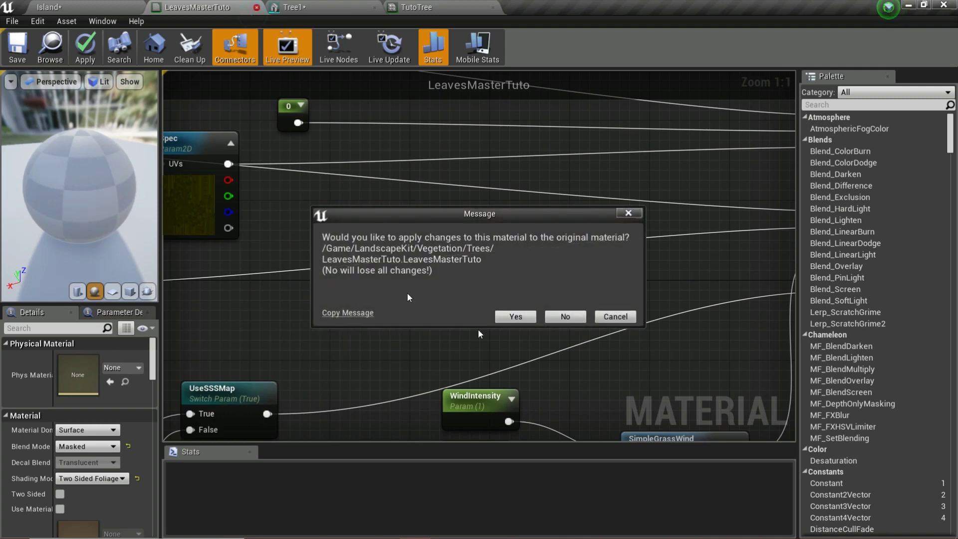
click(579, 319)
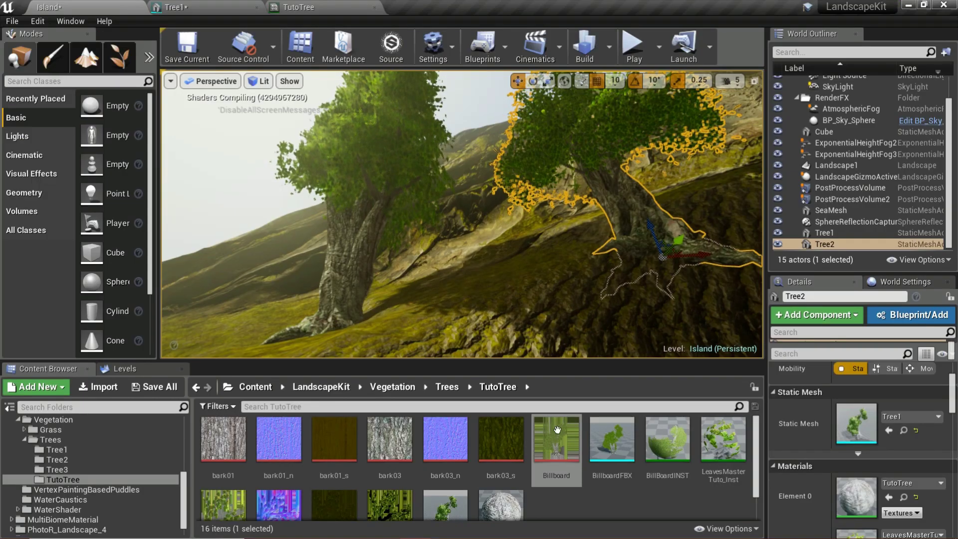
Look over the TutoTree folder assets, view both trees on the island from other angles and select Tree1
scroll(672, 502, down, 1)
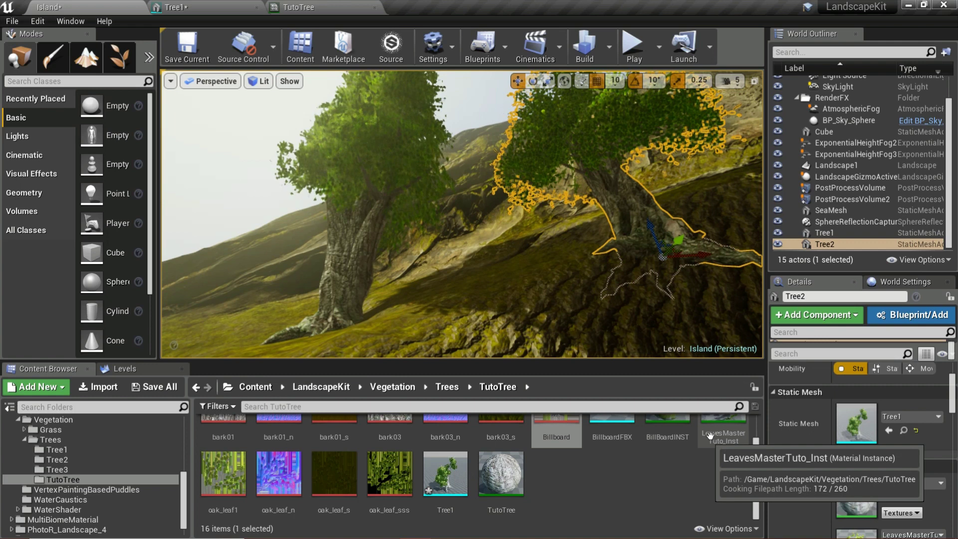
scroll(711, 444, up, 1)
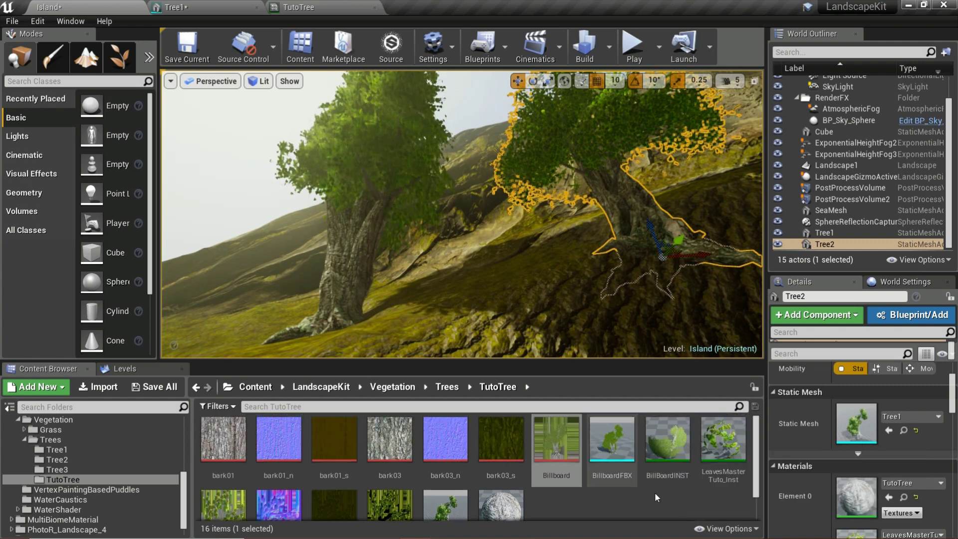
right_drag(462, 215, 564, 150)
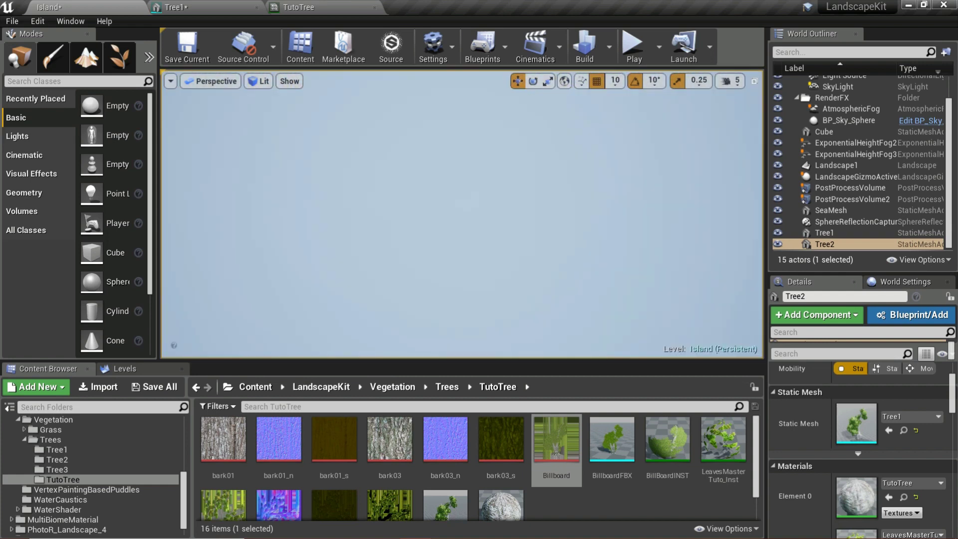
right_drag(463, 150, 389, 145)
right_drag(462, 189, 662, 325)
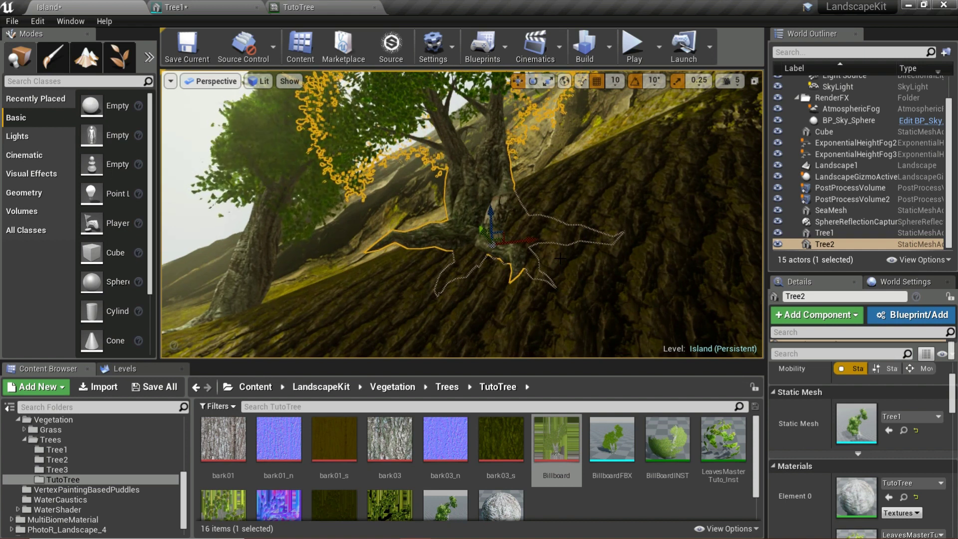
right_drag(558, 243, 470, 269)
click(554, 254)
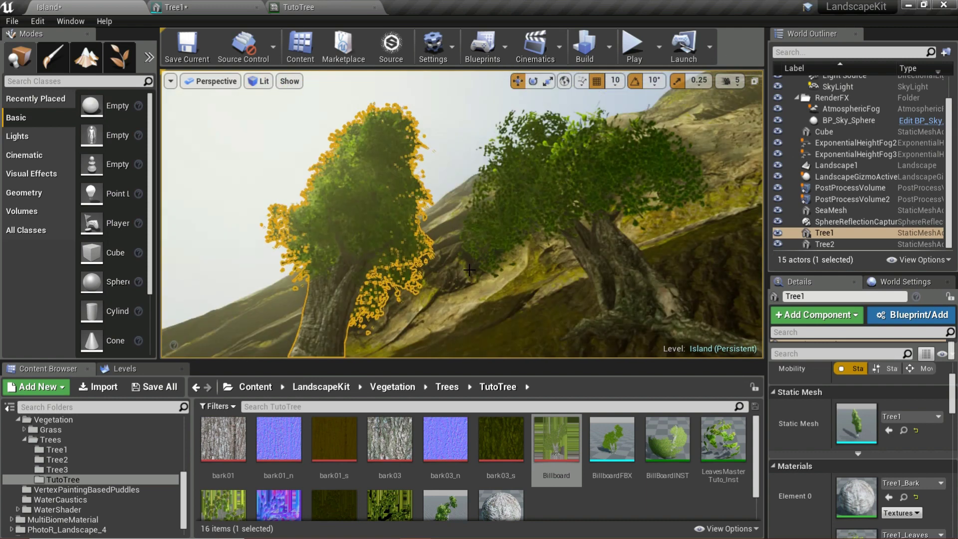
Select Tree2 and inspect its trunk, roots and foliage up close on the island slope
right_drag(418, 248, 391, 239)
click(391, 240)
right_drag(495, 239, 540, 245)
key(g)
mouse_move(460, 220)
right_down()
mouse_move(479, 223)
mouse_move(452, 224)
right_up()
Assign BillBoardINST to material Element 3 of the Tree1 mesh, put WorldGridMaterial back in Element 2, and save the mesh
click(667, 442)
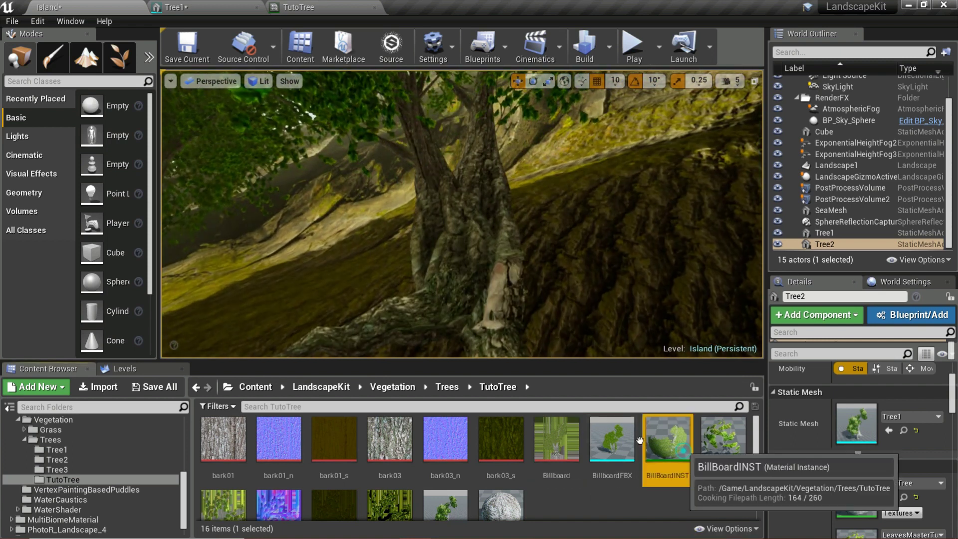
click(343, 4)
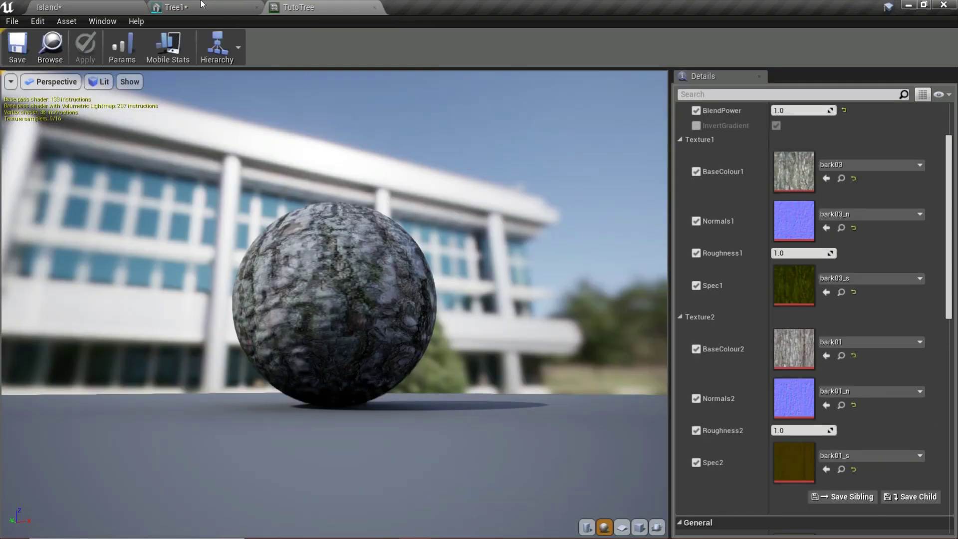
click(244, 4)
scroll(928, 232, up, 5)
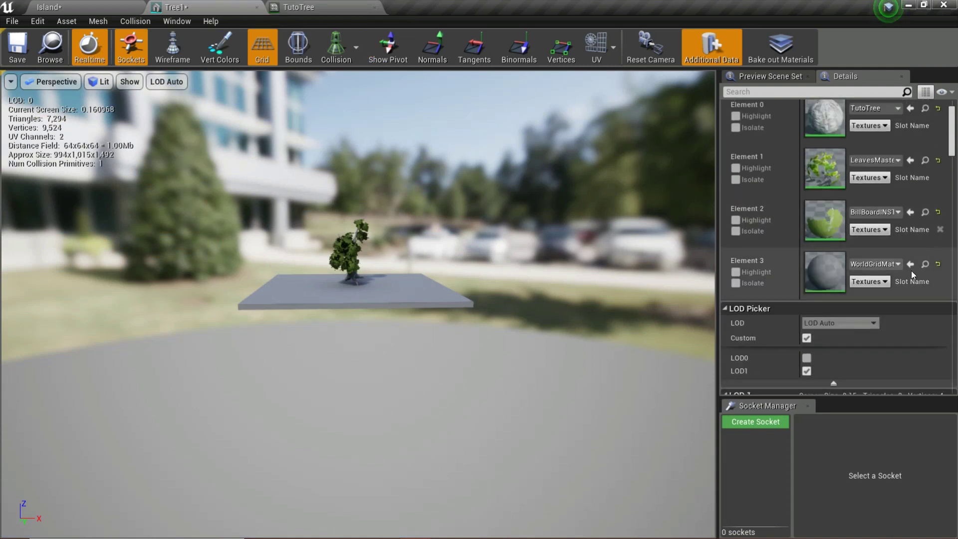
click(911, 264)
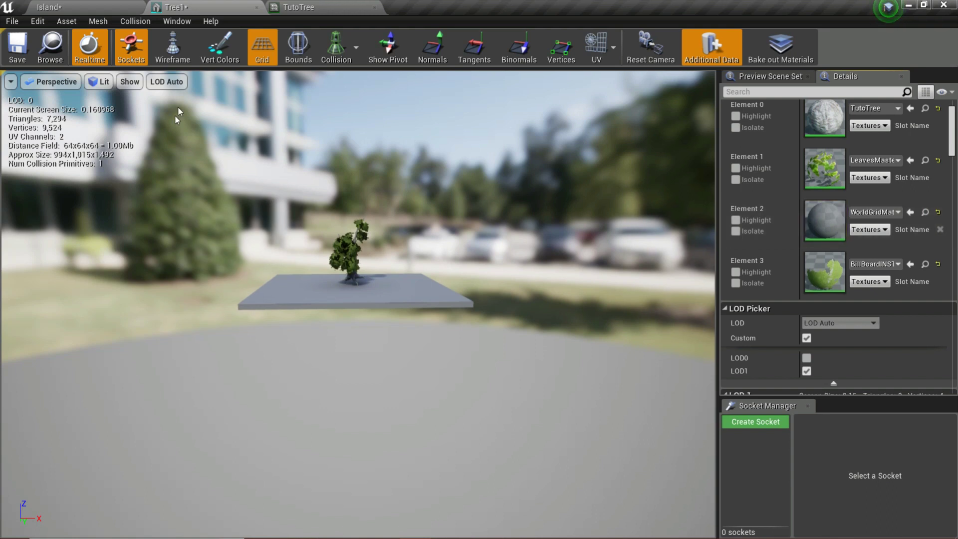
click(181, 80)
click(178, 81)
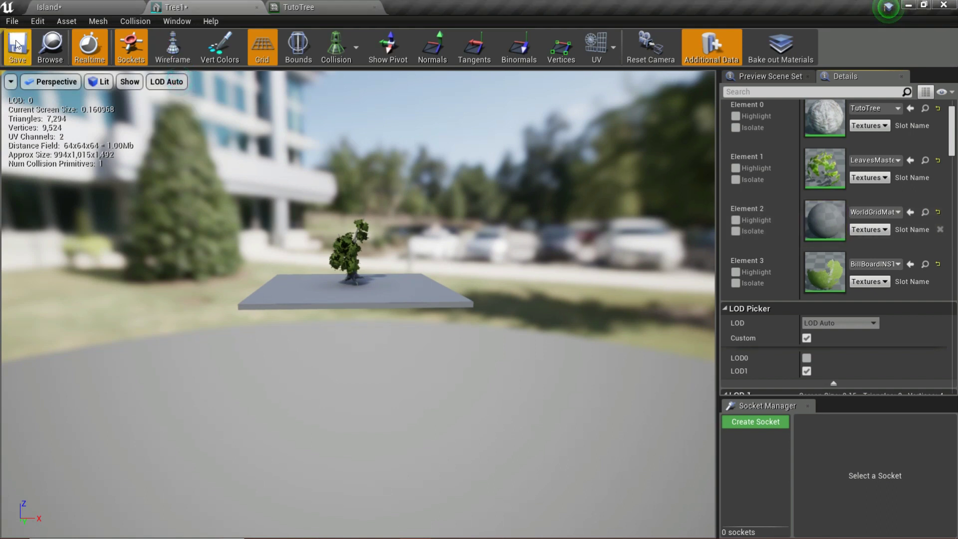
click(16, 45)
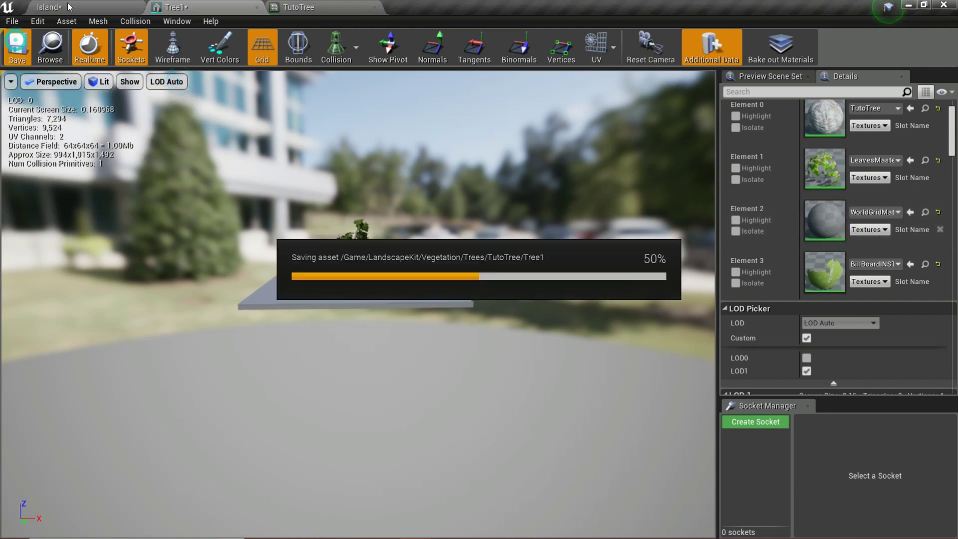
Check in the Island level how both trees render with the billboard LOD from far away, nearby and different sides
click(114, 6)
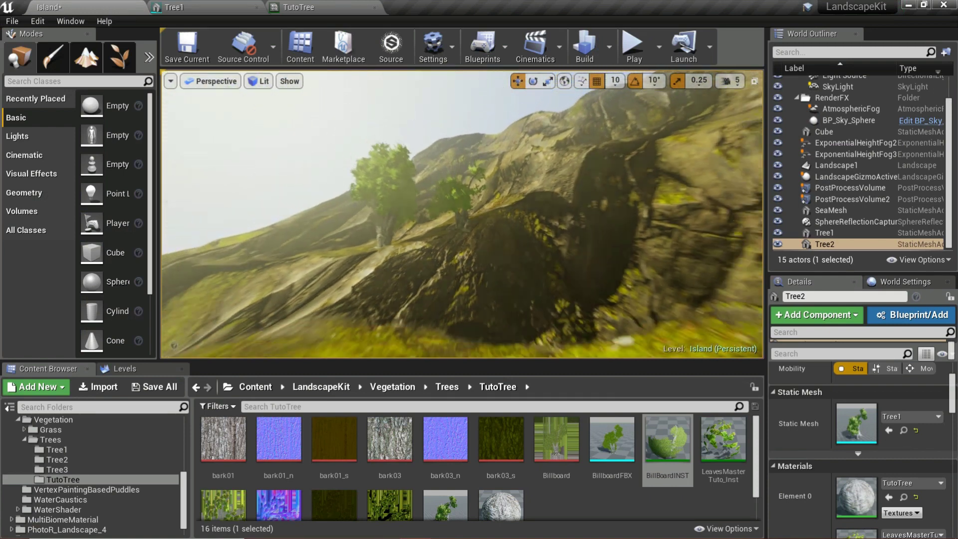
key(s)
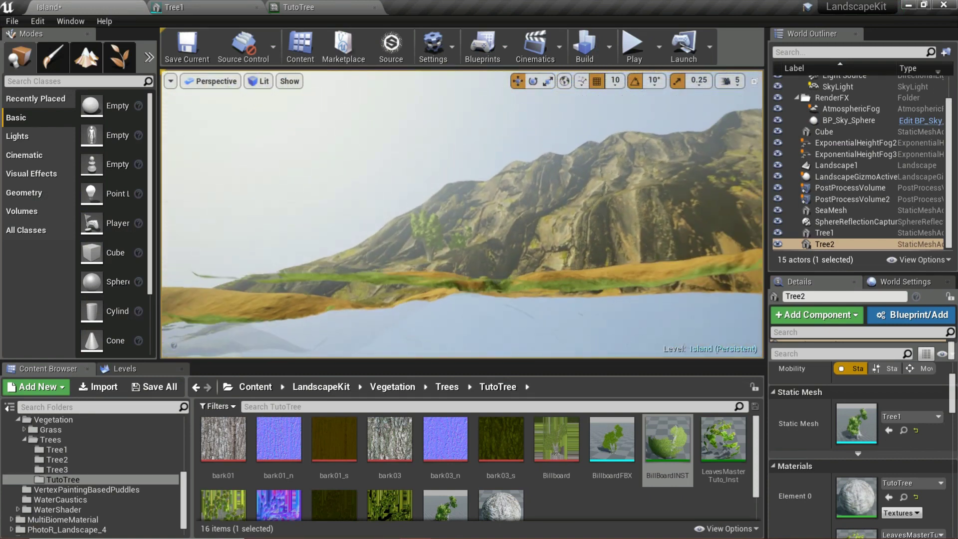
key(w)
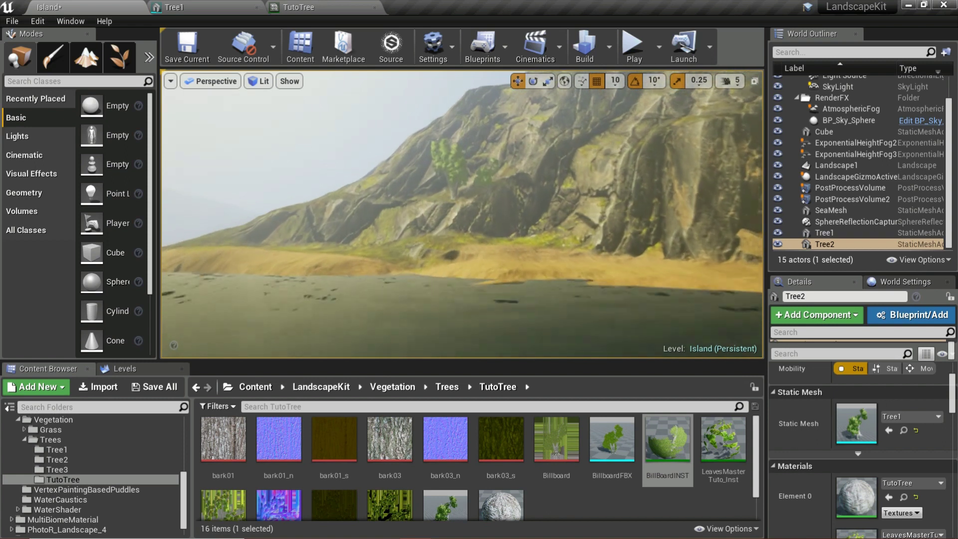
key(w)
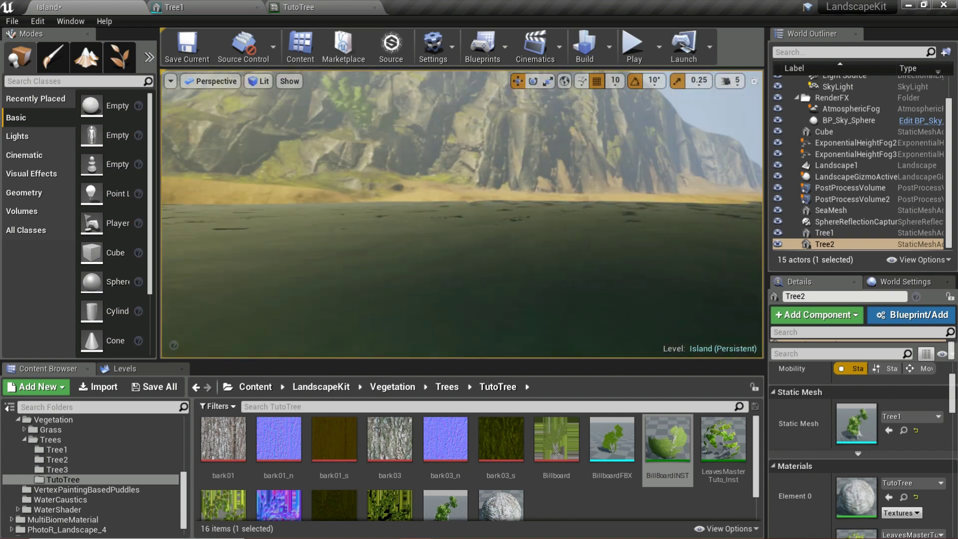
key(w)
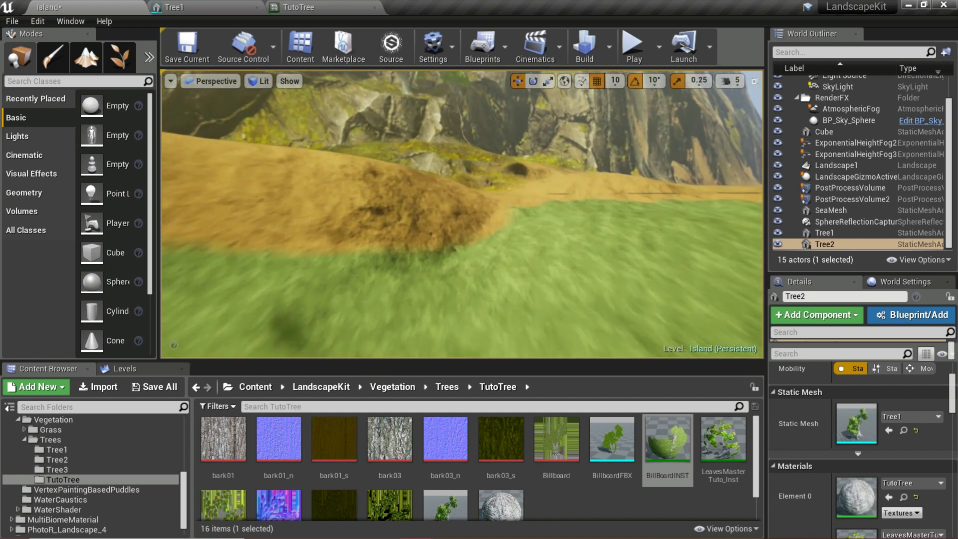
key(w)
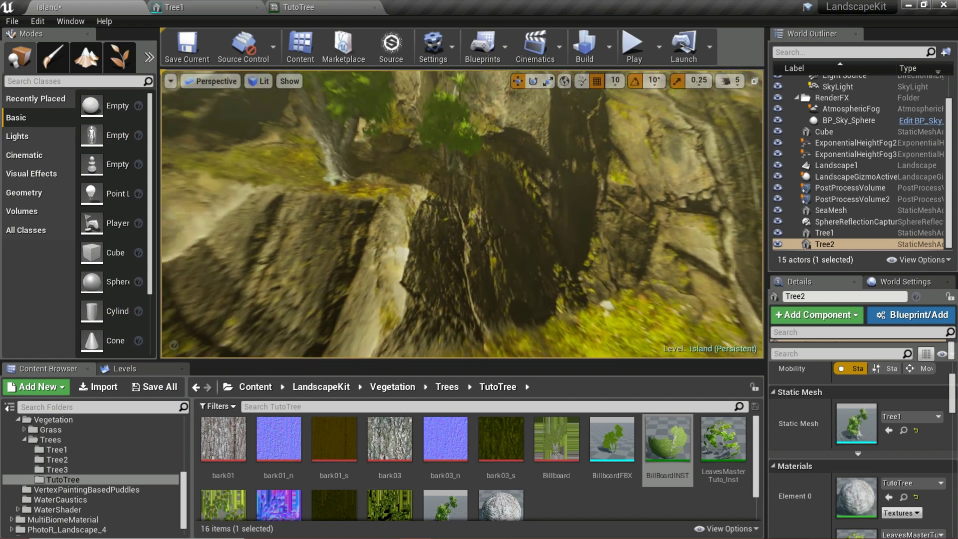
key(s)
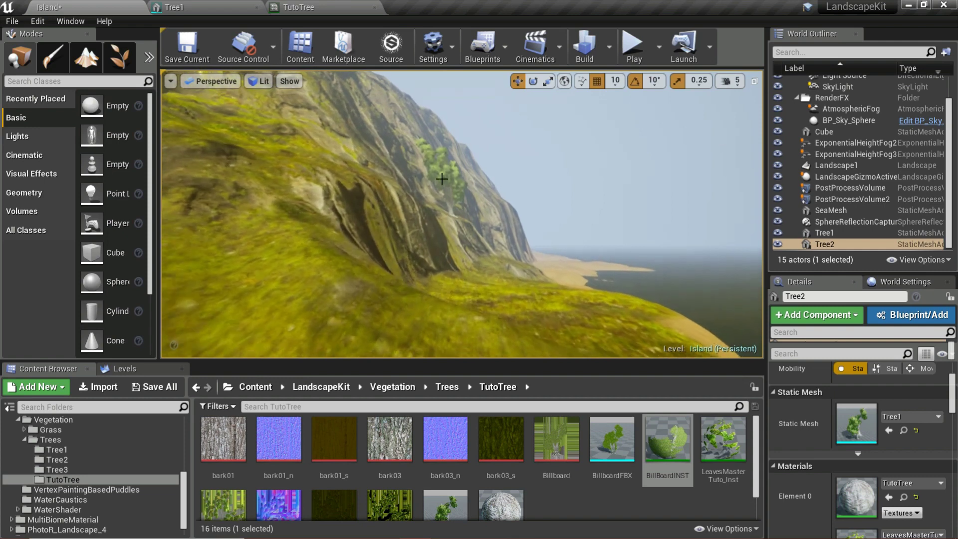
click(461, 200)
key(w)
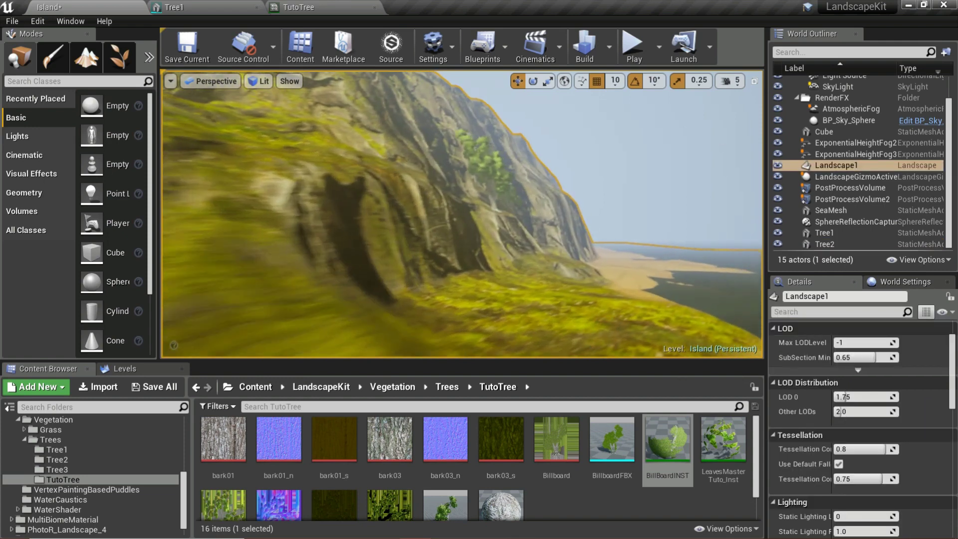
key(s)
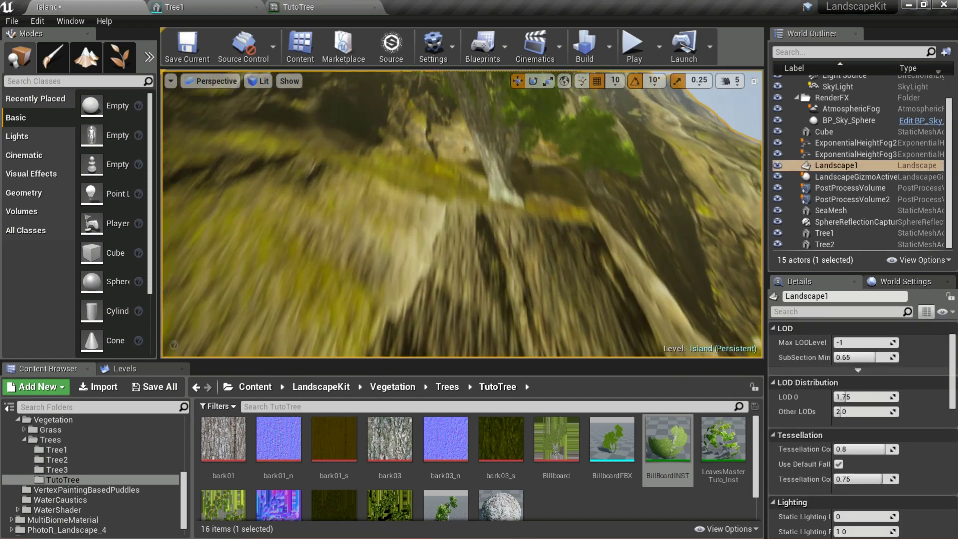
Inspect the Tree1 mesh preview at closer range and look over the texture parameters of the TutoTree bark material instance
click(237, 6)
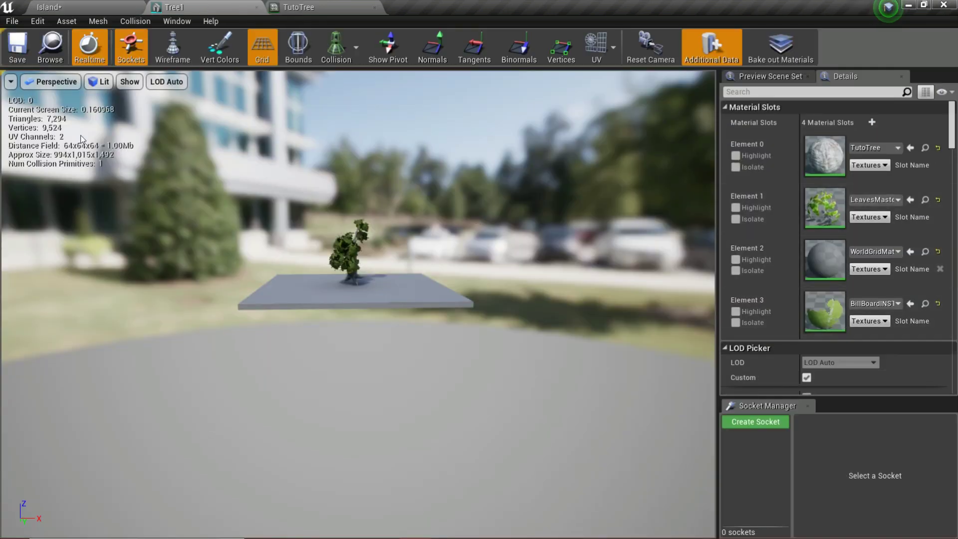
mouse_move(358, 304)
right_down()
mouse_move(343, 305)
mouse_move(395, 313)
mouse_move(320, 320)
mouse_move(344, 307)
mouse_move(352, 239)
mouse_move(357, 255)
mouse_move(339, 262)
mouse_move(344, 305)
right_up()
click(339, 4)
scroll(835, 355, down, 5)
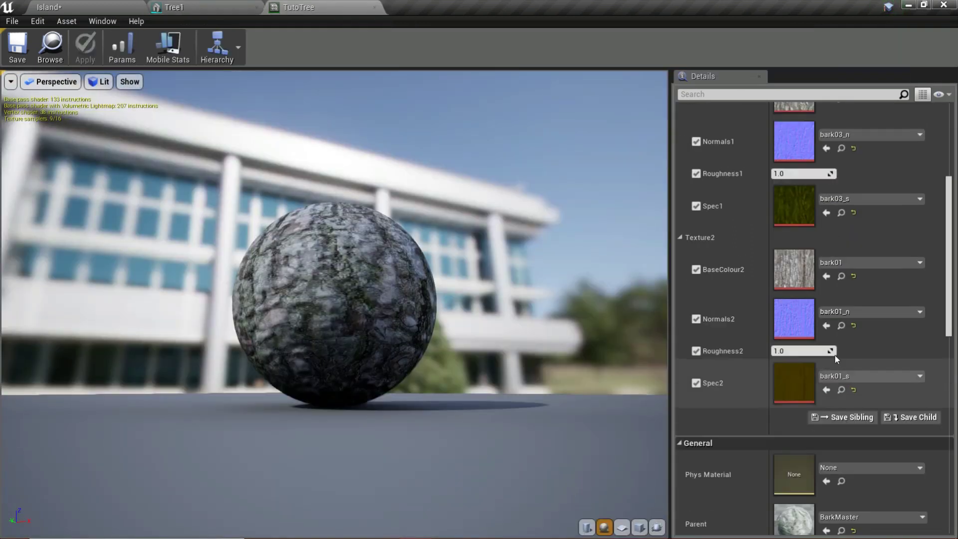
Examine the BillBoardINST instance and its parent BillboradMaster's node connections from Tree1's Element 3, then close both materials
click(174, 6)
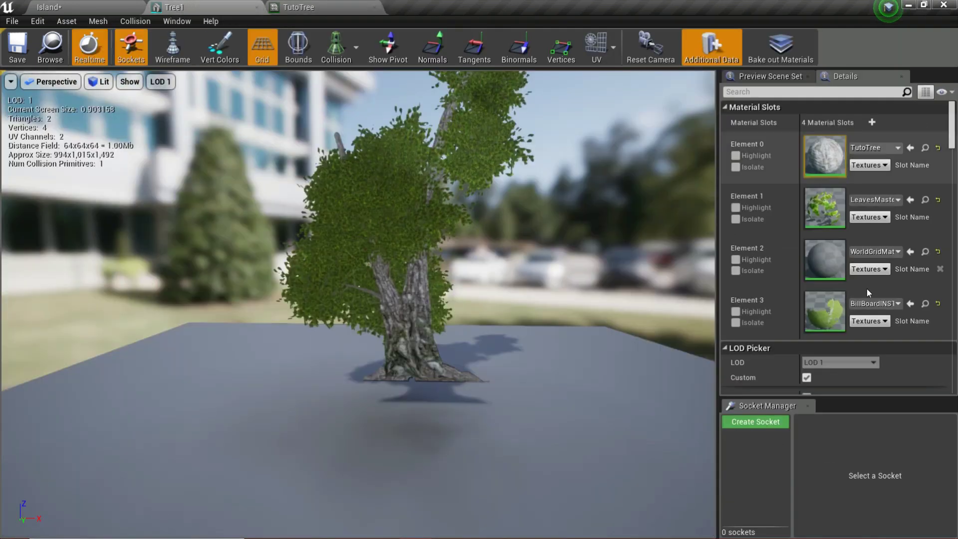
double_click(840, 308)
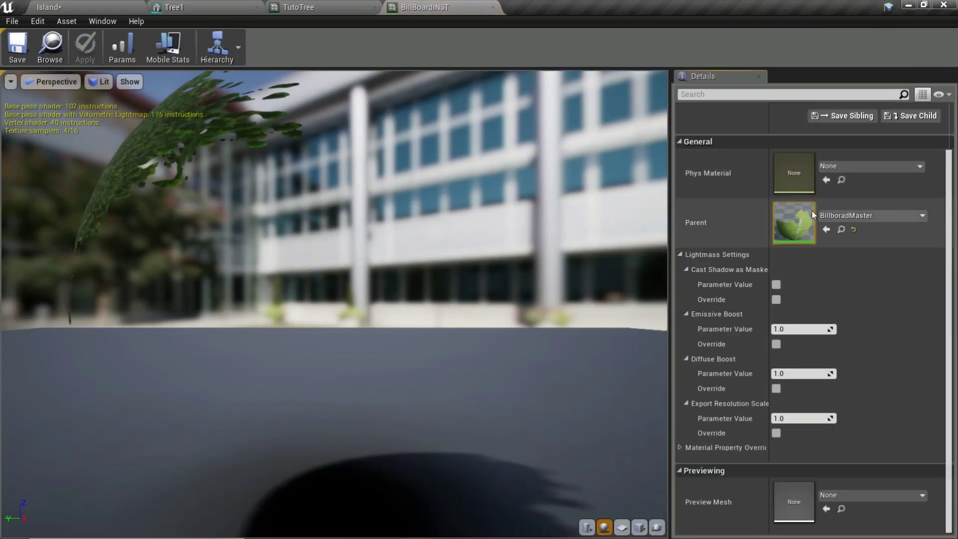
double_click(813, 211)
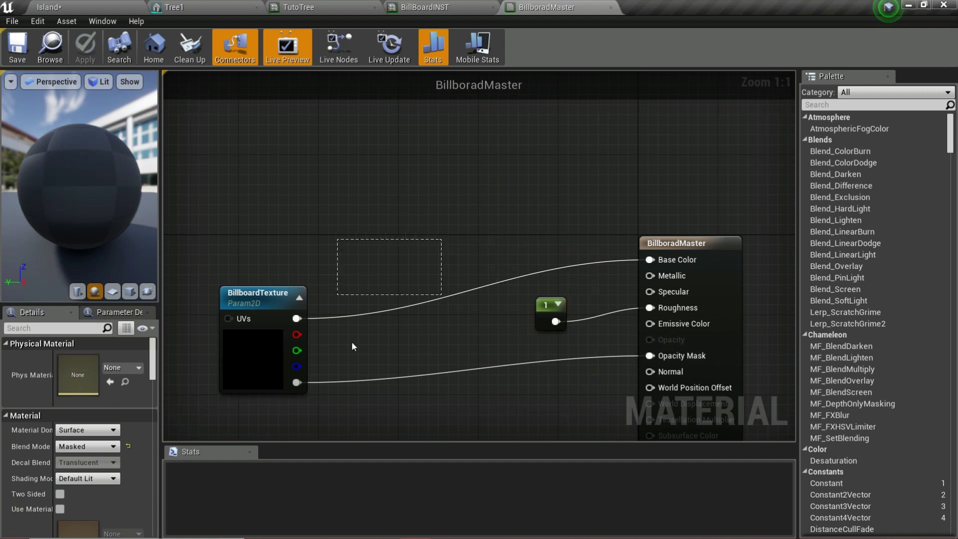
drag(196, 211, 443, 119)
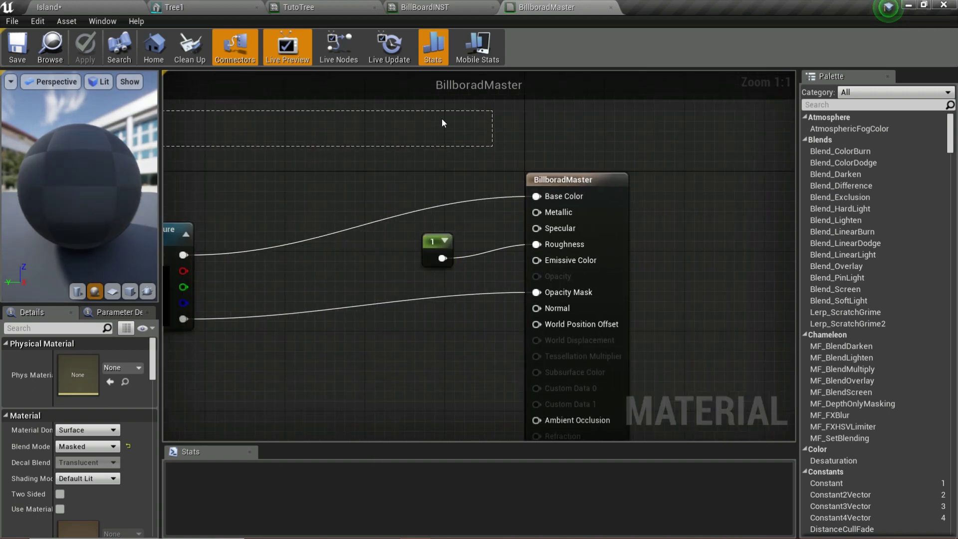
click(613, 8)
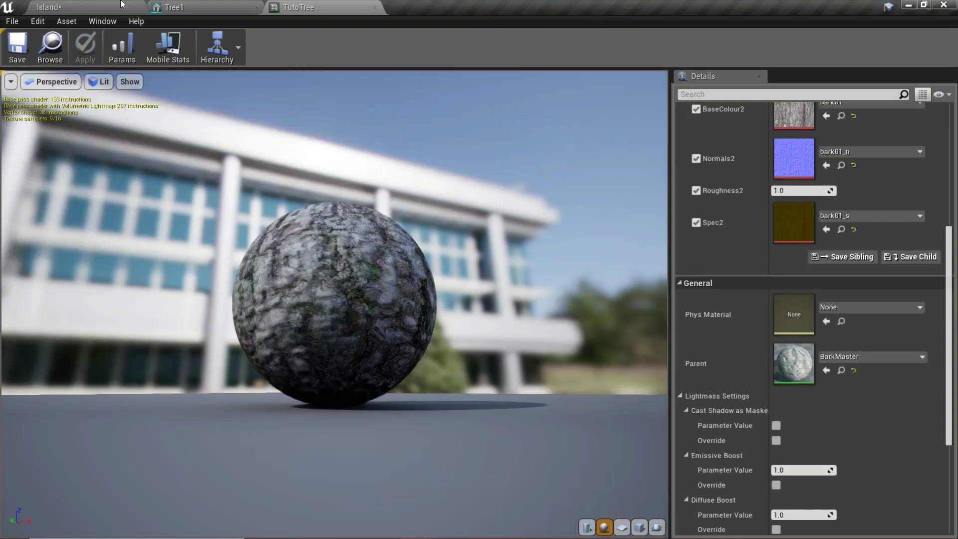
click(492, 9)
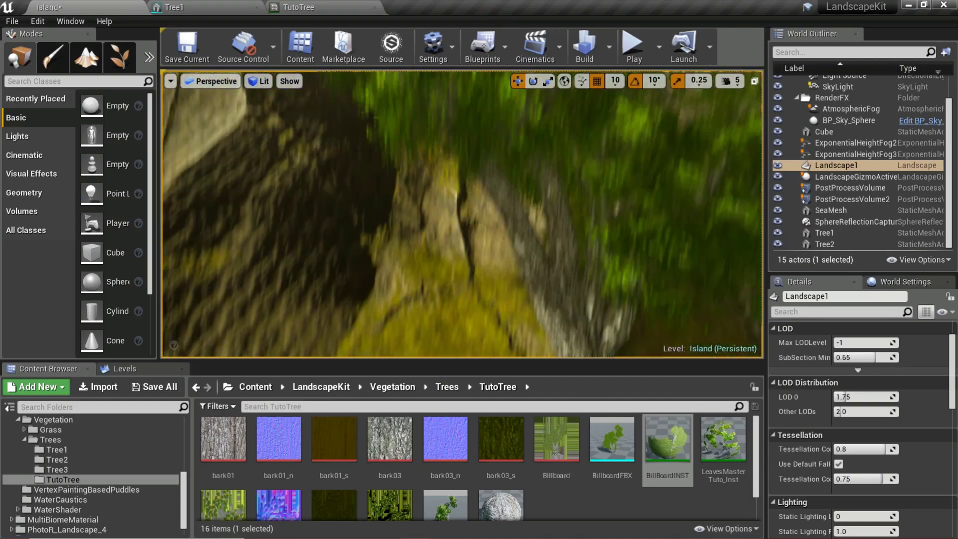
Select Tree1 in the Island level, hide it, undo the hiding and restore the perspective view
right_drag(462, 214, 417, 190)
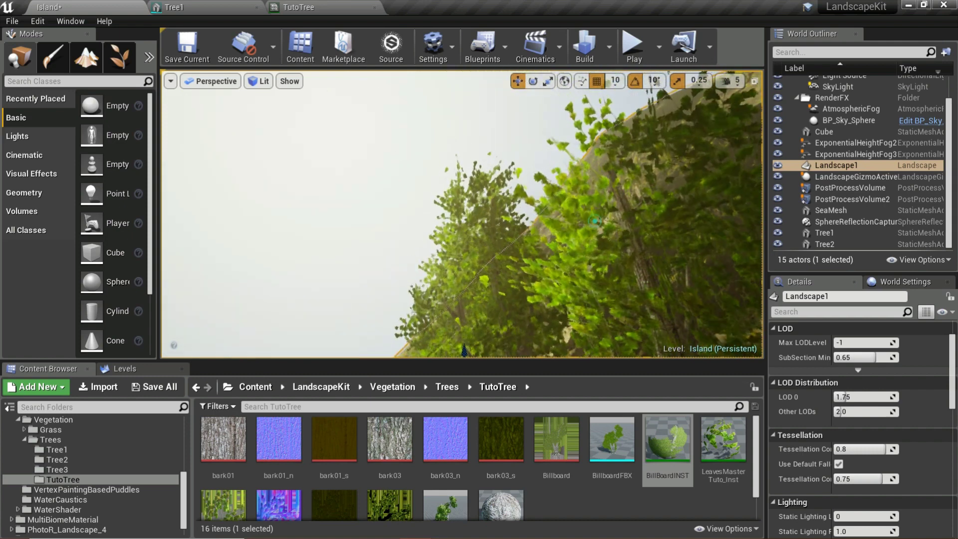
click(560, 205)
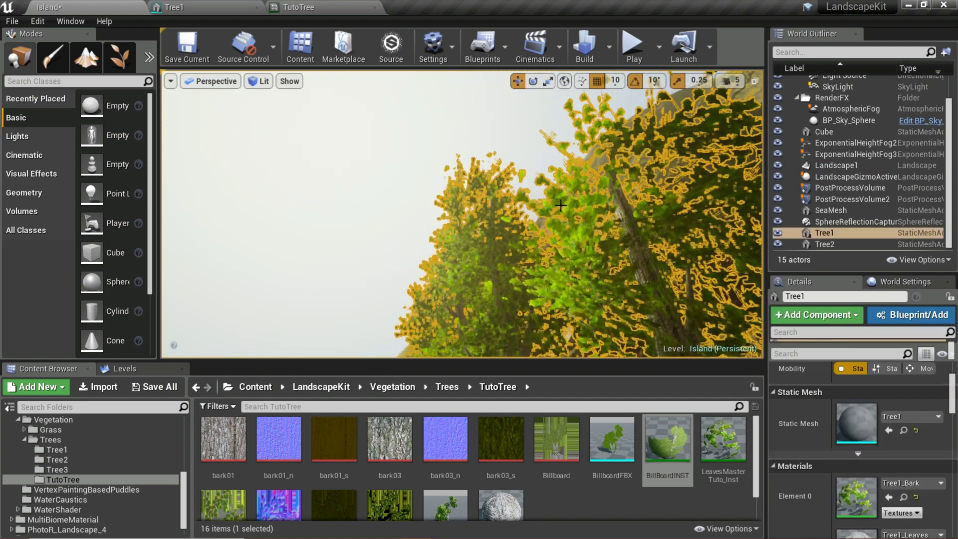
key(h)
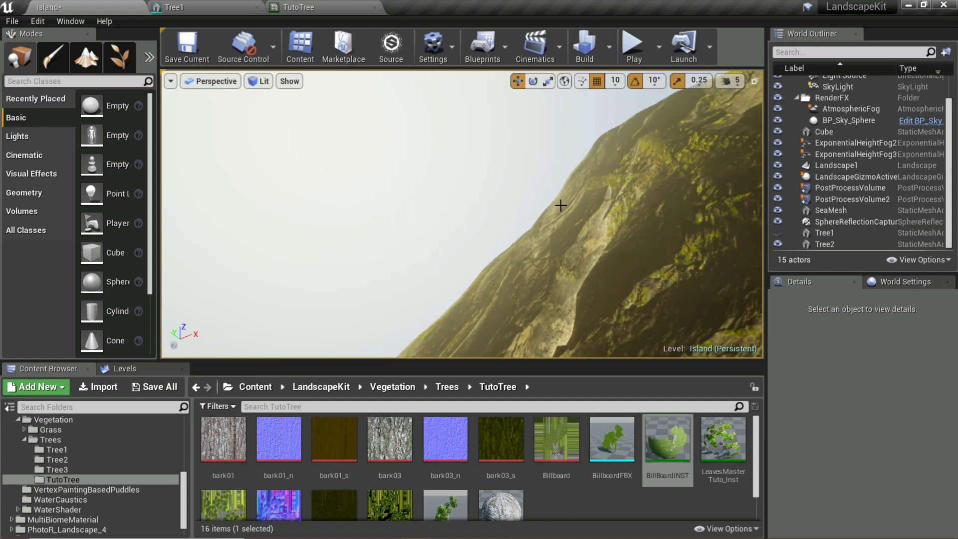
key(alt+h)
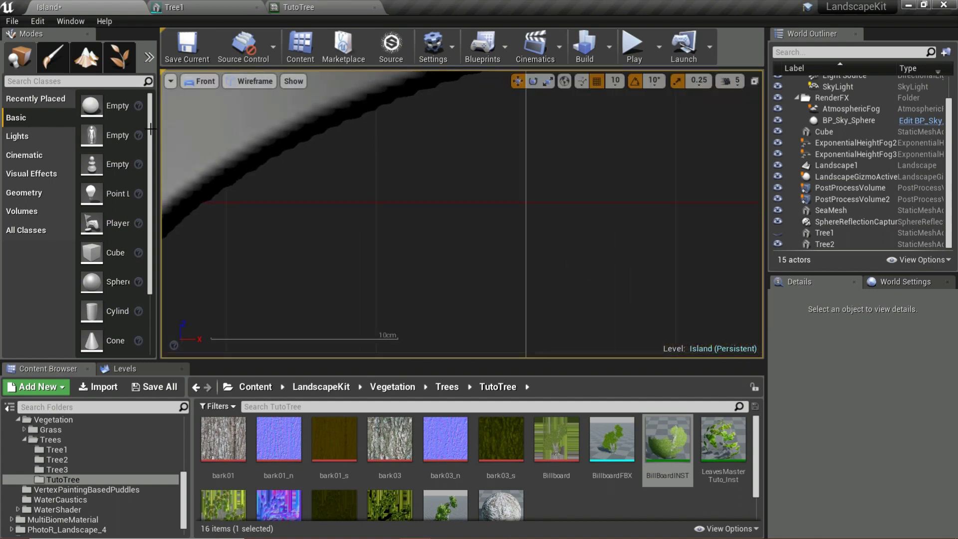
key(ctrl+z)
click(201, 81)
click(215, 98)
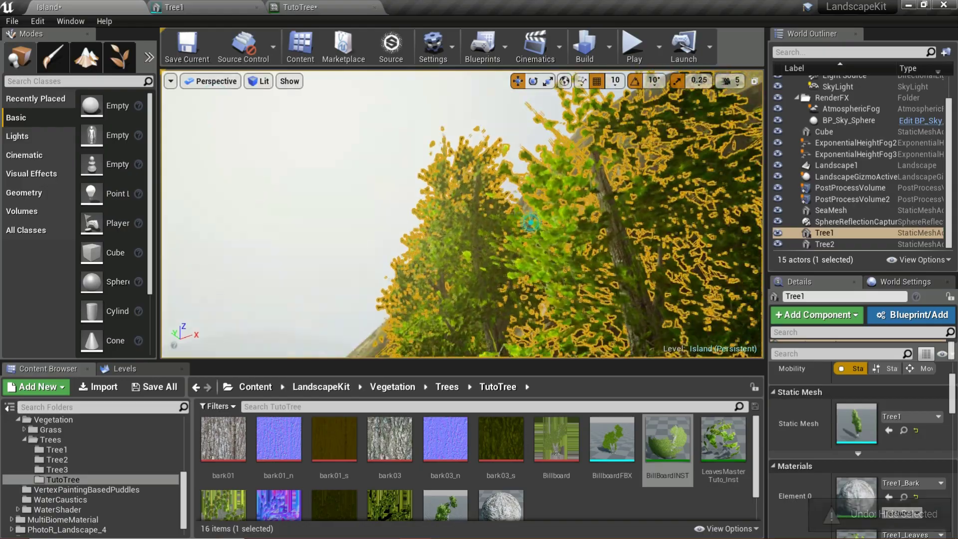
Inspect the foliage and trunks of both trees on the slope and look over the TutoTree folder's assets
scroll(528, 225, up, 5)
scroll(528, 225, down, 5)
right_drag(528, 225, 528, 225)
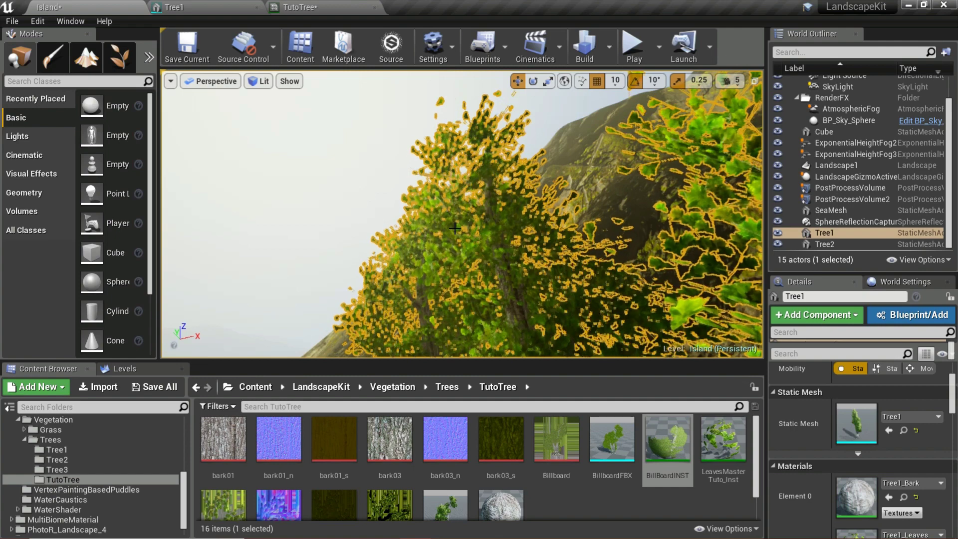
right_drag(456, 211, 409, 192)
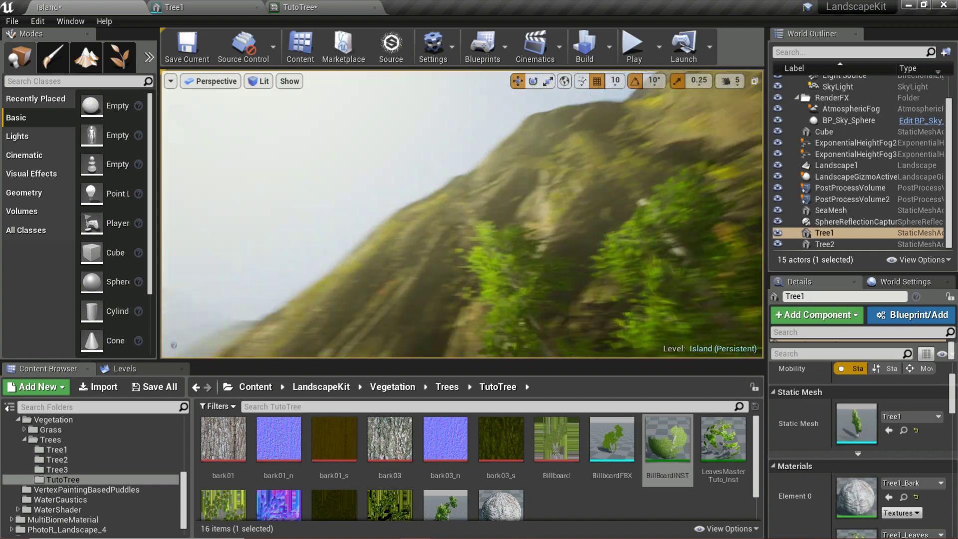
right_drag(456, 212, 456, 212)
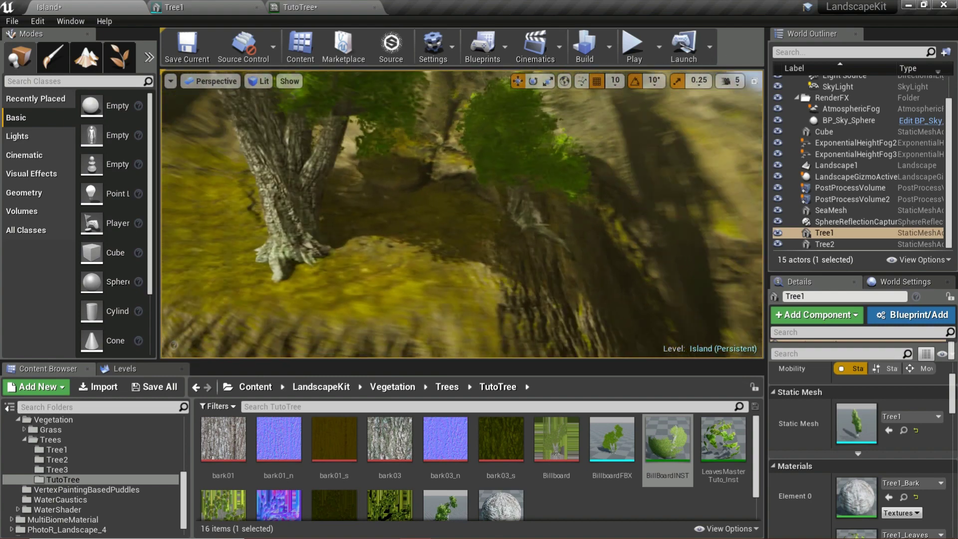
scroll(435, 503, down, 1)
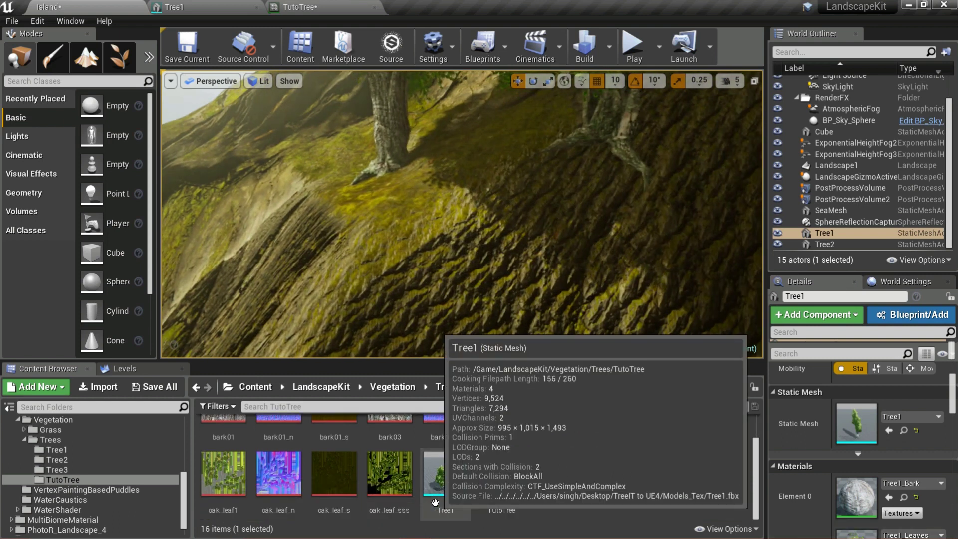
scroll(609, 514, up, 1)
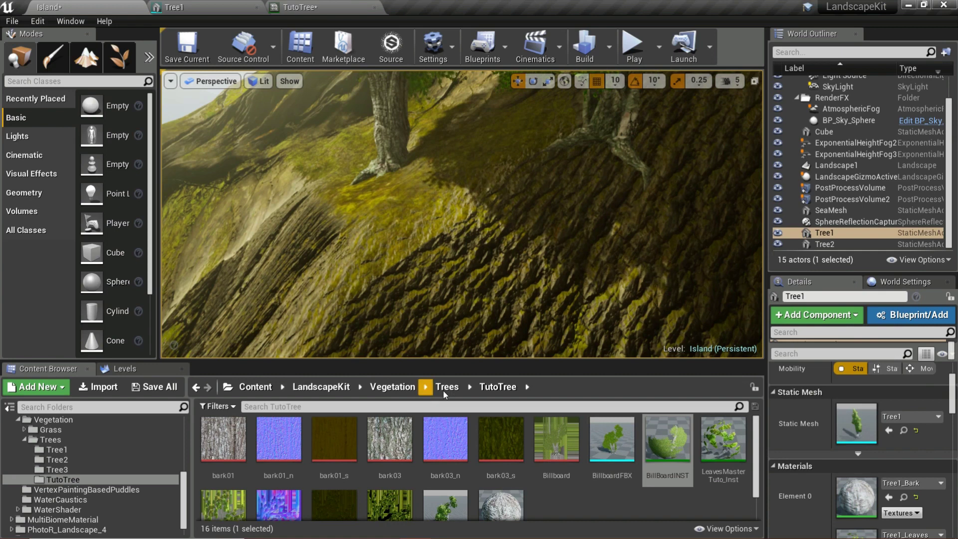
View both trees in the Island level from the slope, from farther away and from above the cliff
right_drag(514, 239, 699, 225)
mouse_move(462, 215)
right_down()
mouse_move(549, 240)
mouse_move(399, 190)
mouse_move(449, 215)
right_up()
key(w)
right_drag(496, 235, 576, 175)
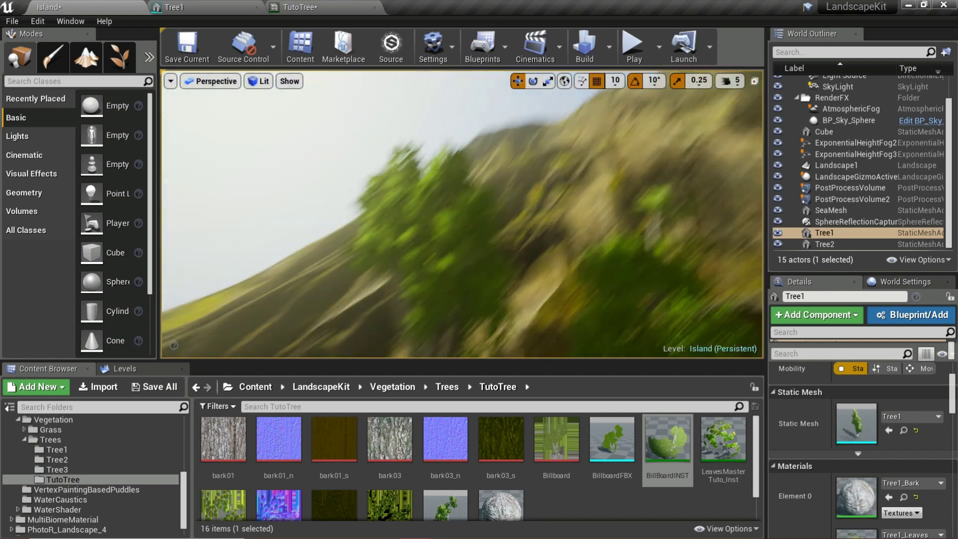
right_drag(706, 310, 566, 201)
key(alt+Tab)
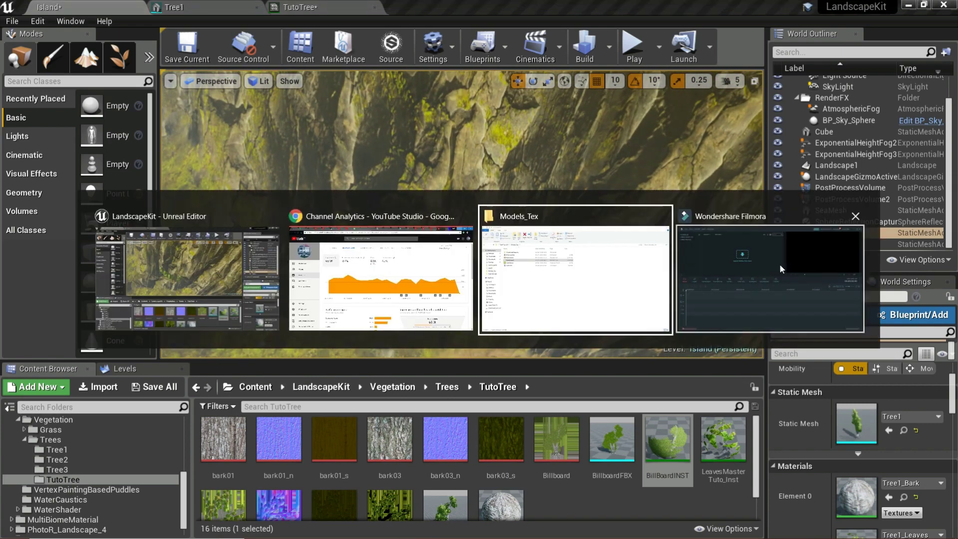
click(779, 263)
key(alt+Tab)
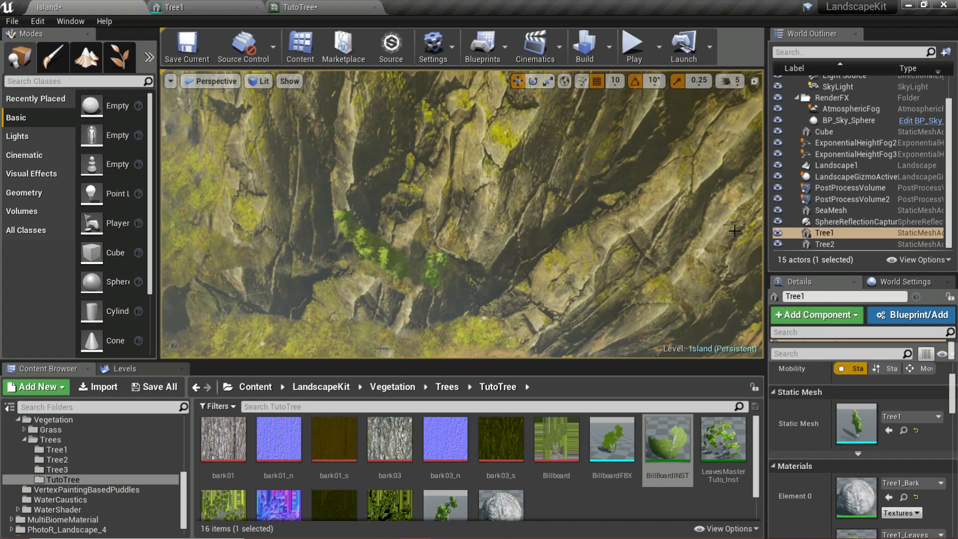